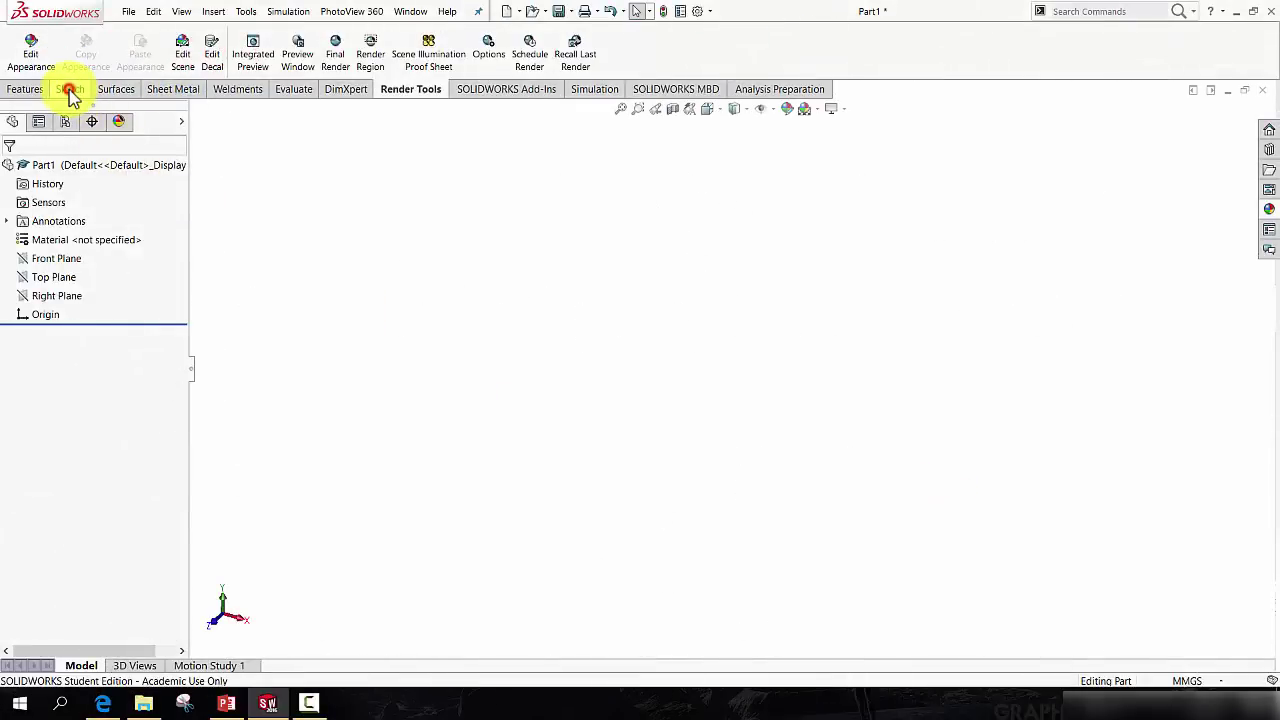
Sketch a centre rectangle about 248 by 95 mm on the Front Plane, centred on the origin, and make all its lines construction geometry.
left_click(137, 53)
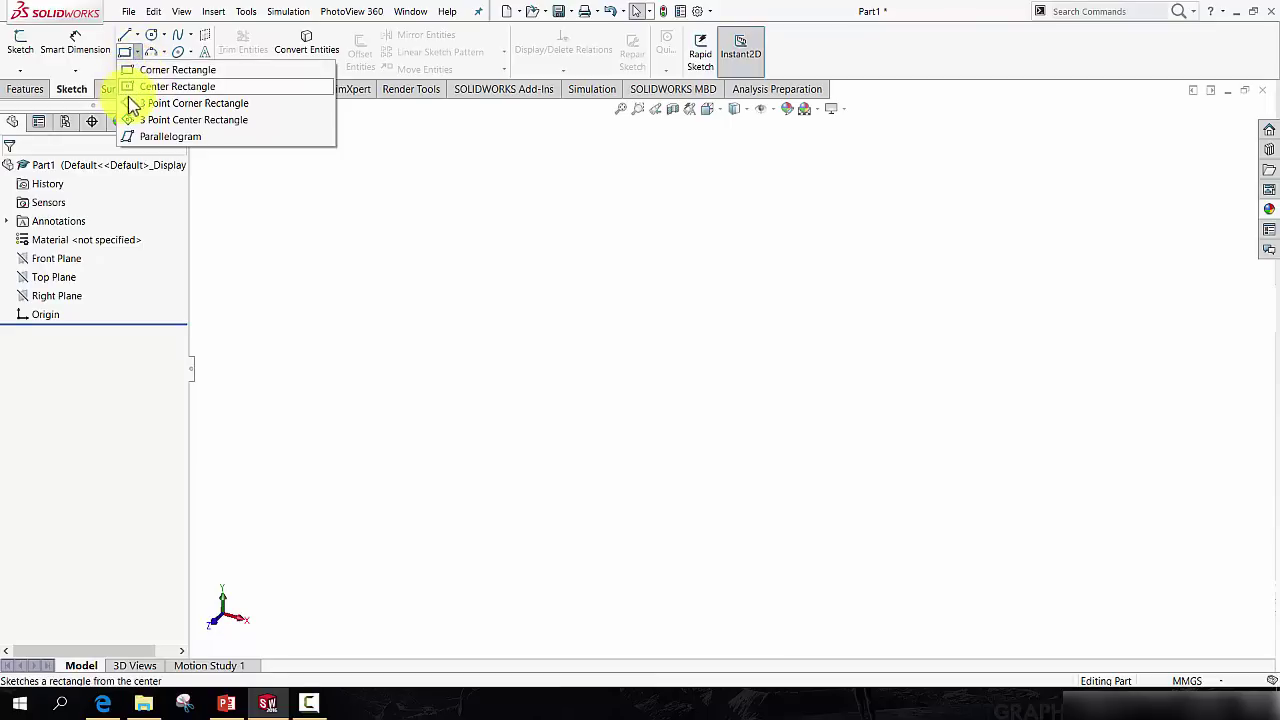
left_click(170, 87)
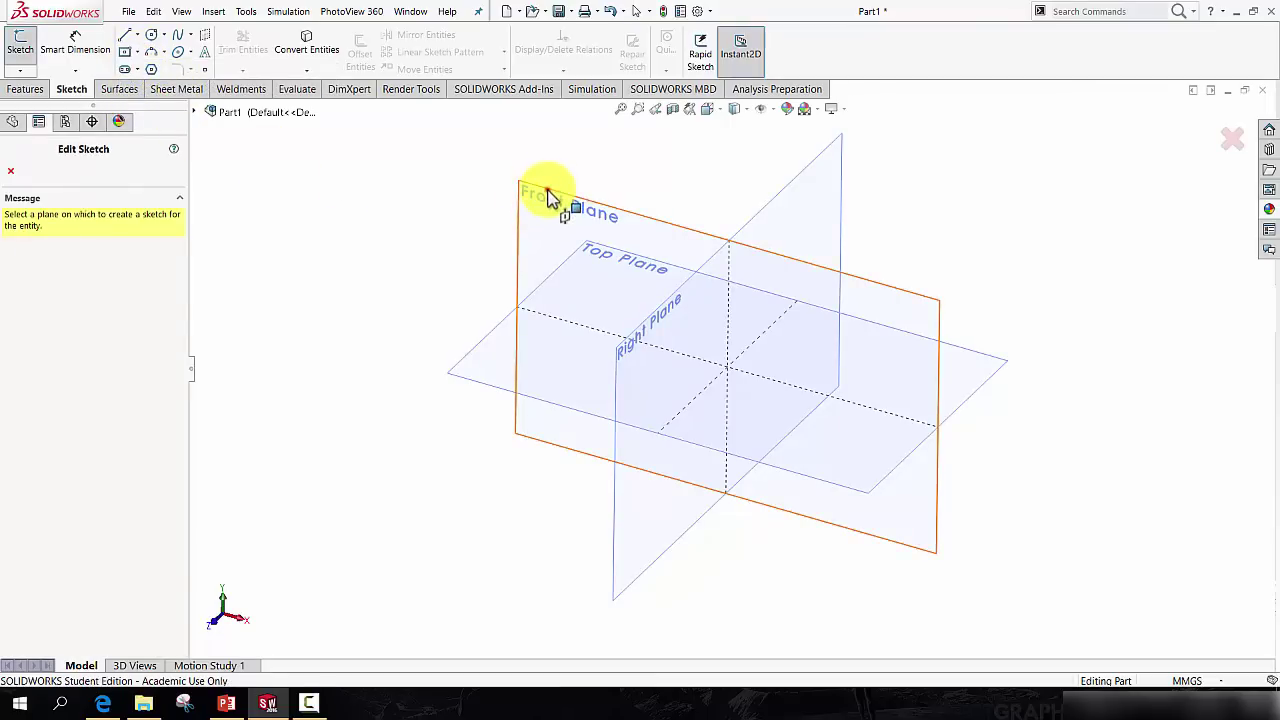
left_click(548, 196)
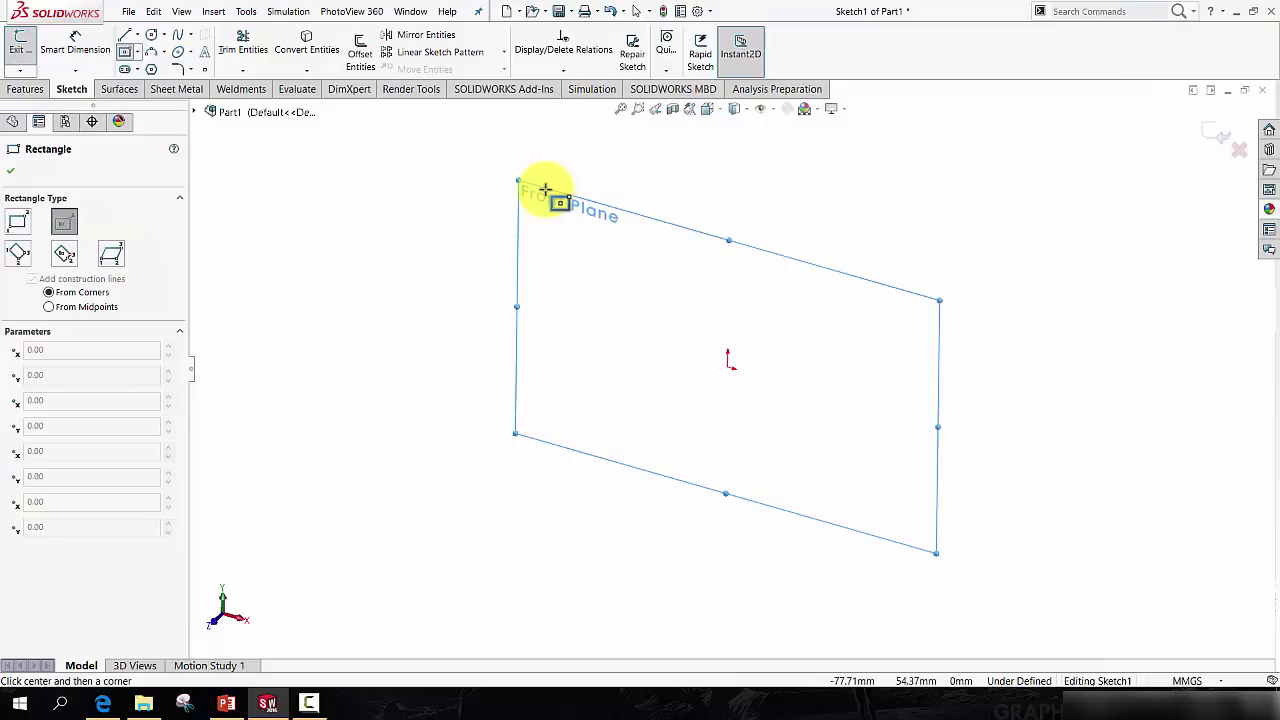
key("space")
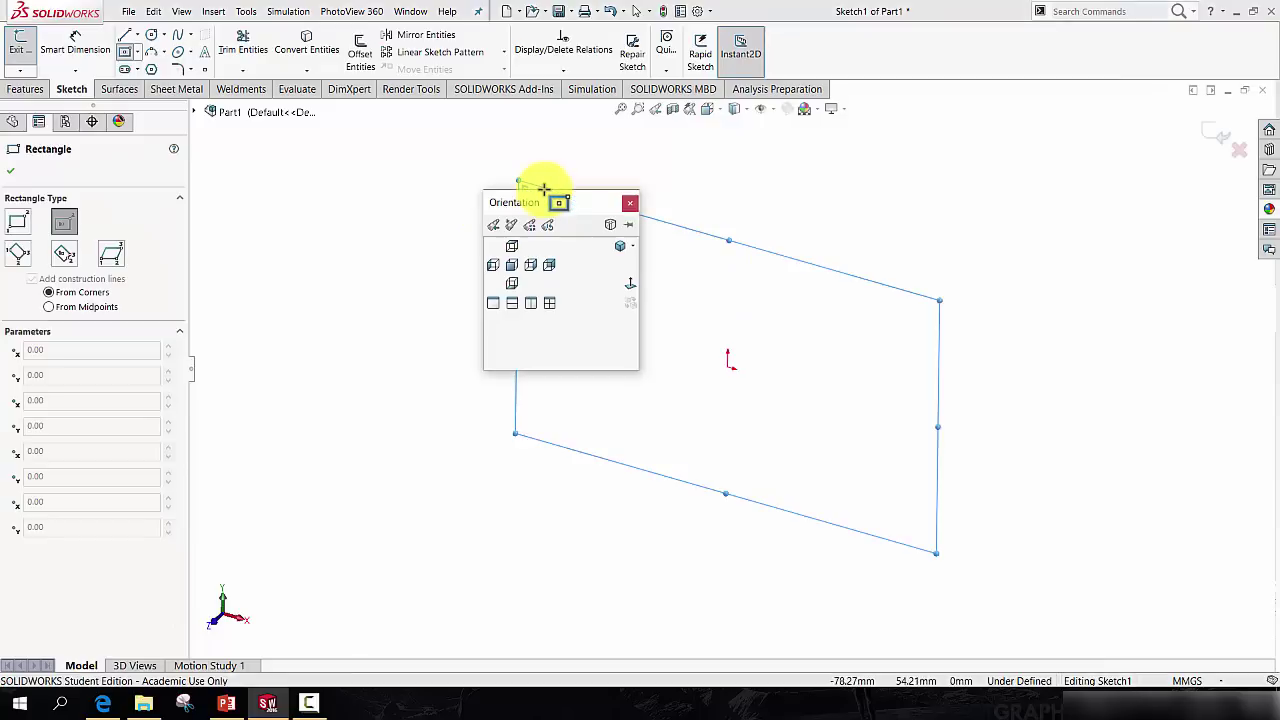
left_click(627, 284)
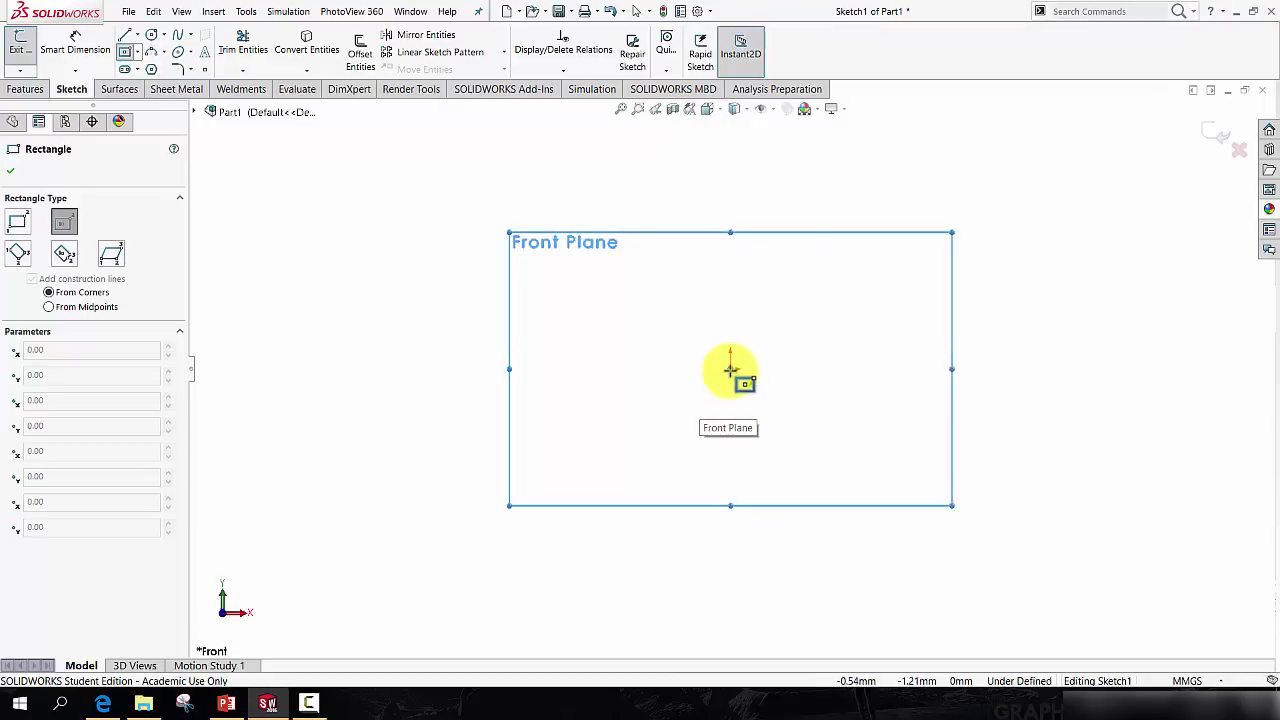
left_click(729, 369)
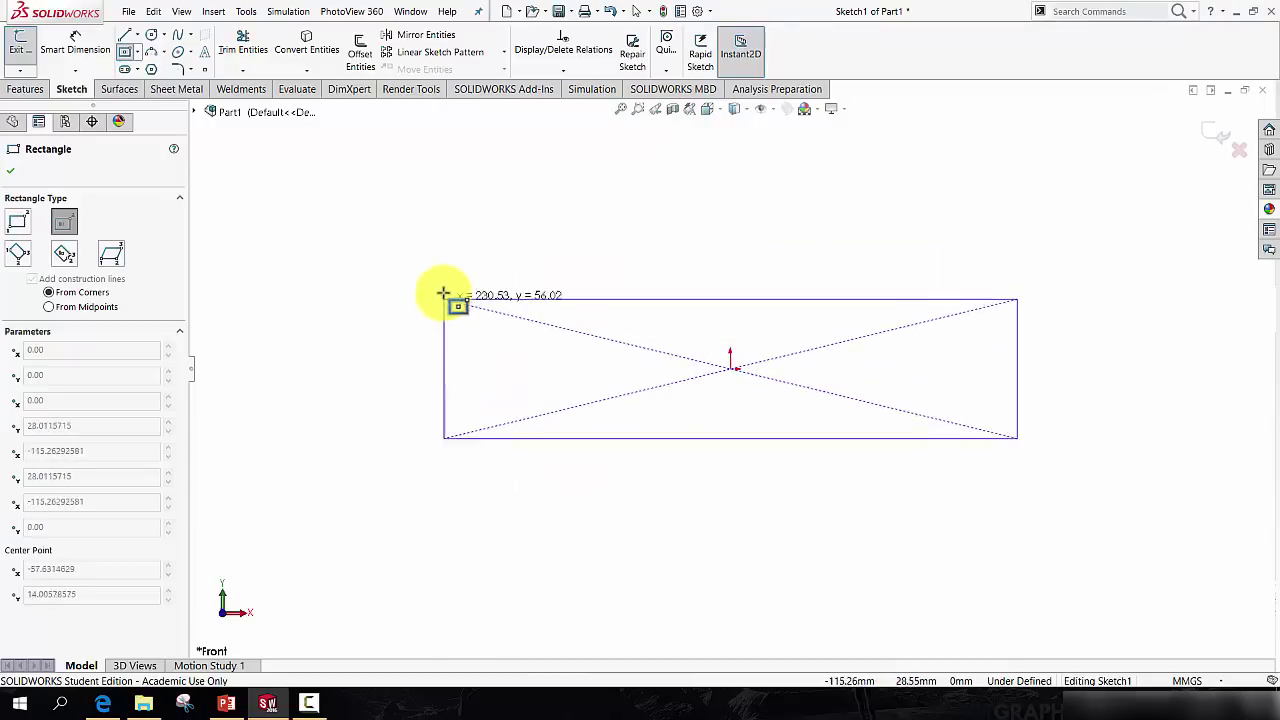
left_click(423, 251)
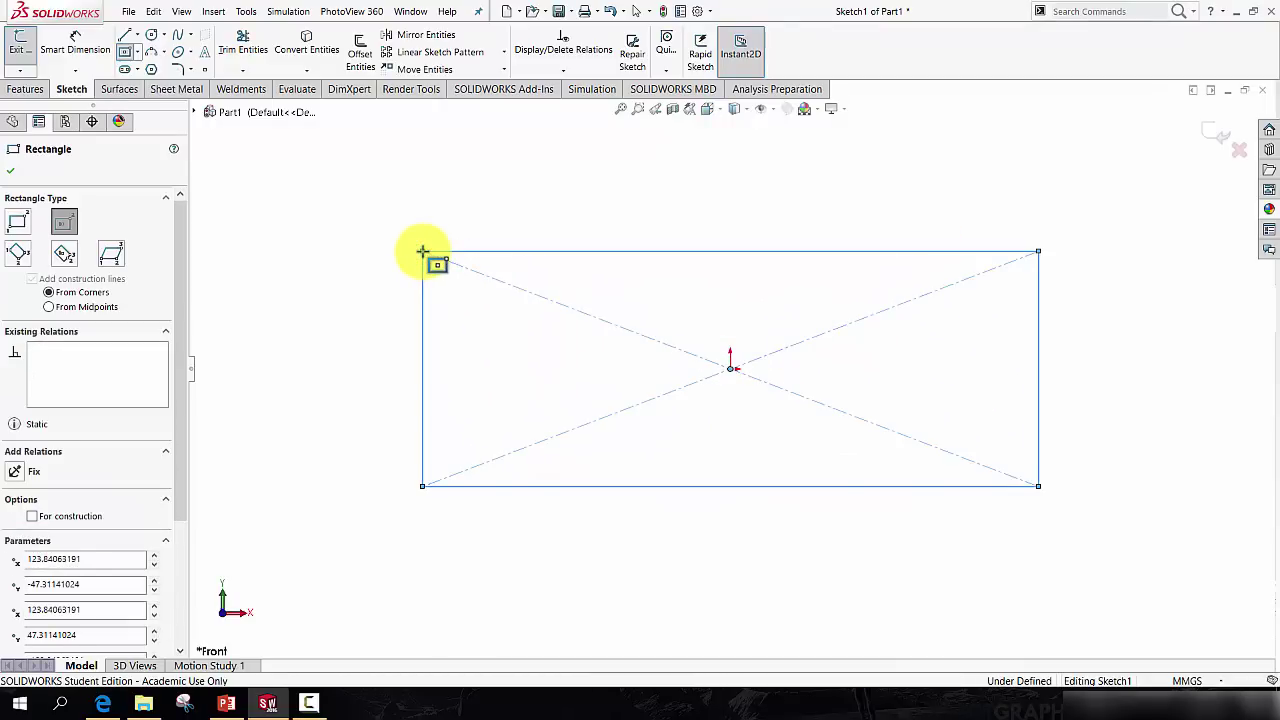
key("Escape")
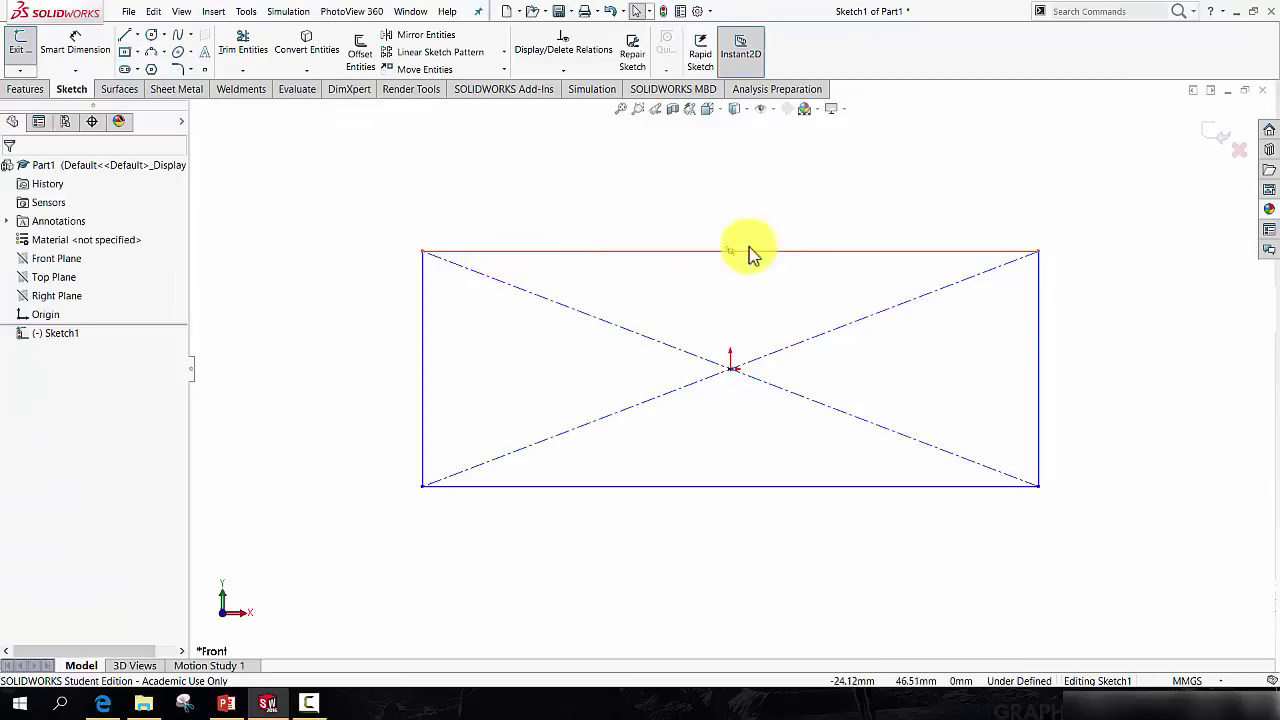
left_click_drag(1064, 202, 377, 539)
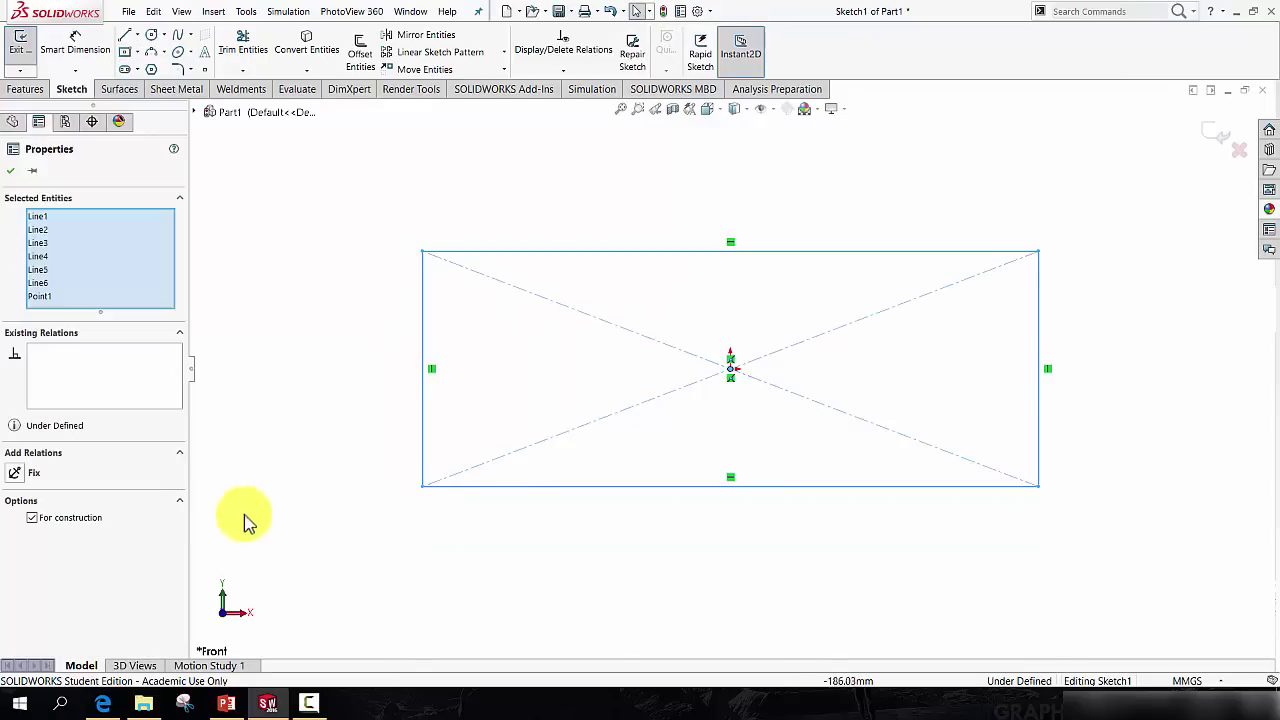
left_click(32, 518)
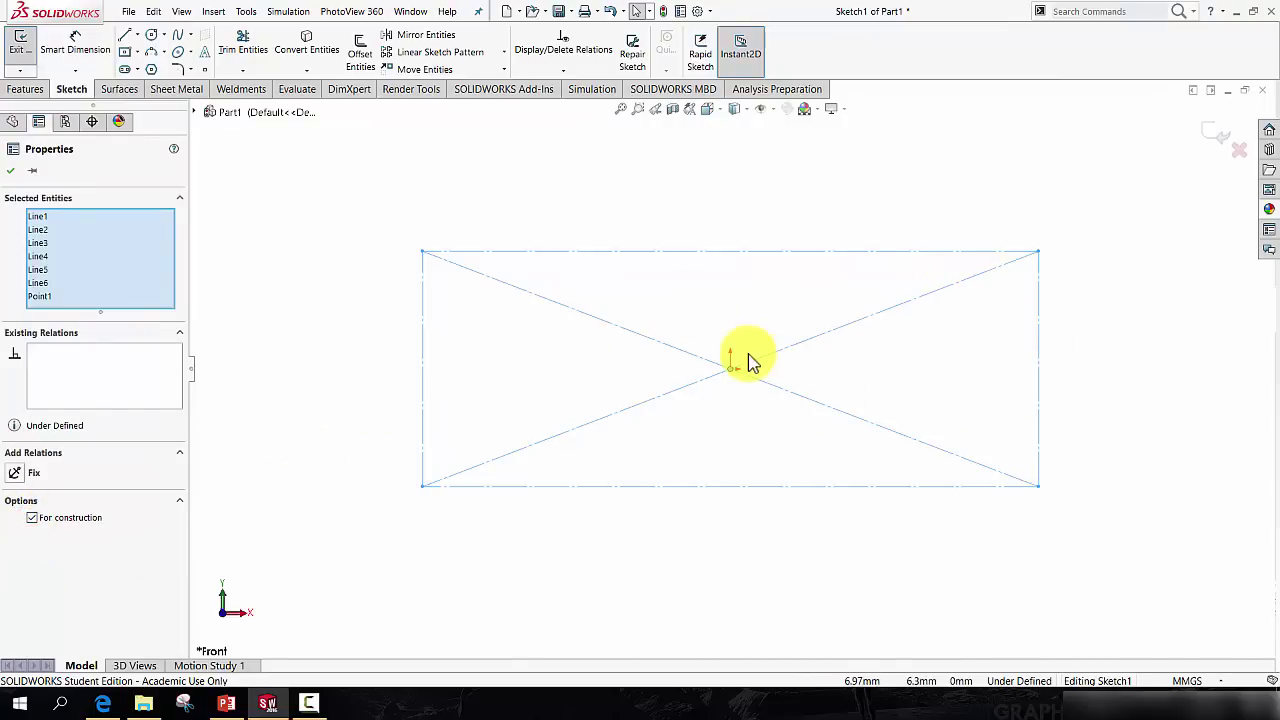
Dimension the construction rectangle to 180 mm wide and 50 mm high.
left_click(75, 45)
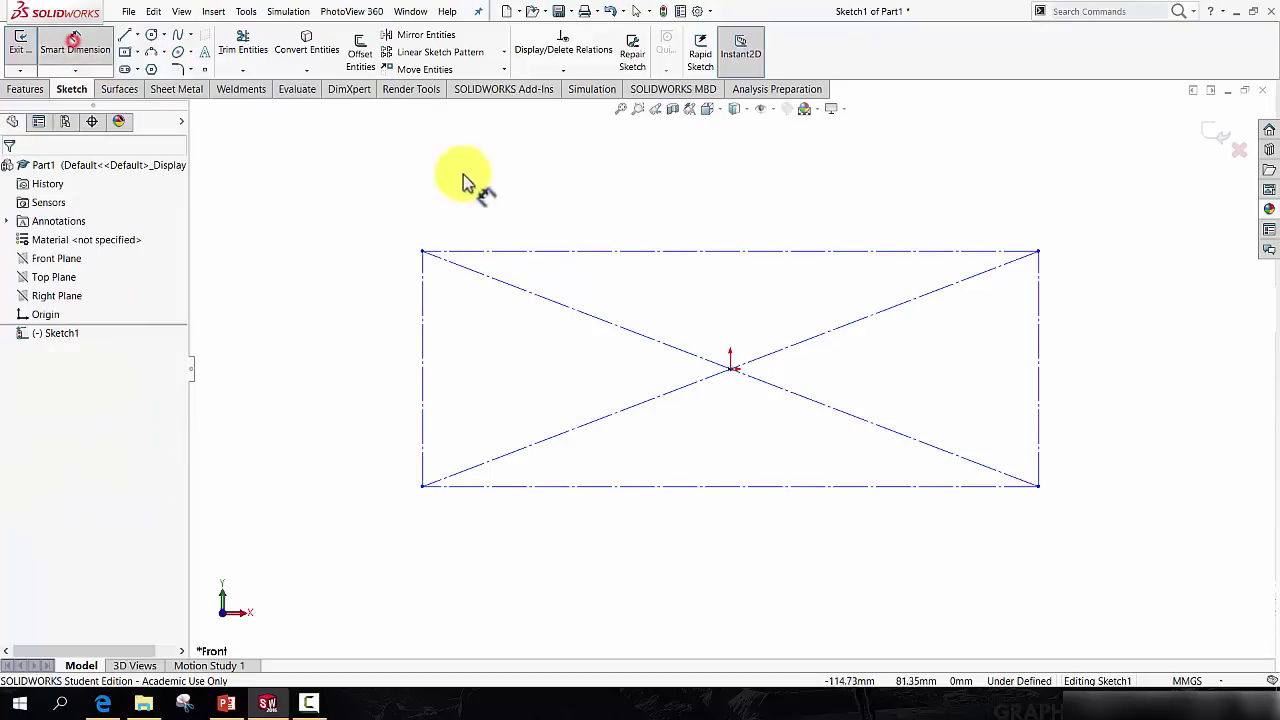
left_click(511, 251)
left_click(511, 203)
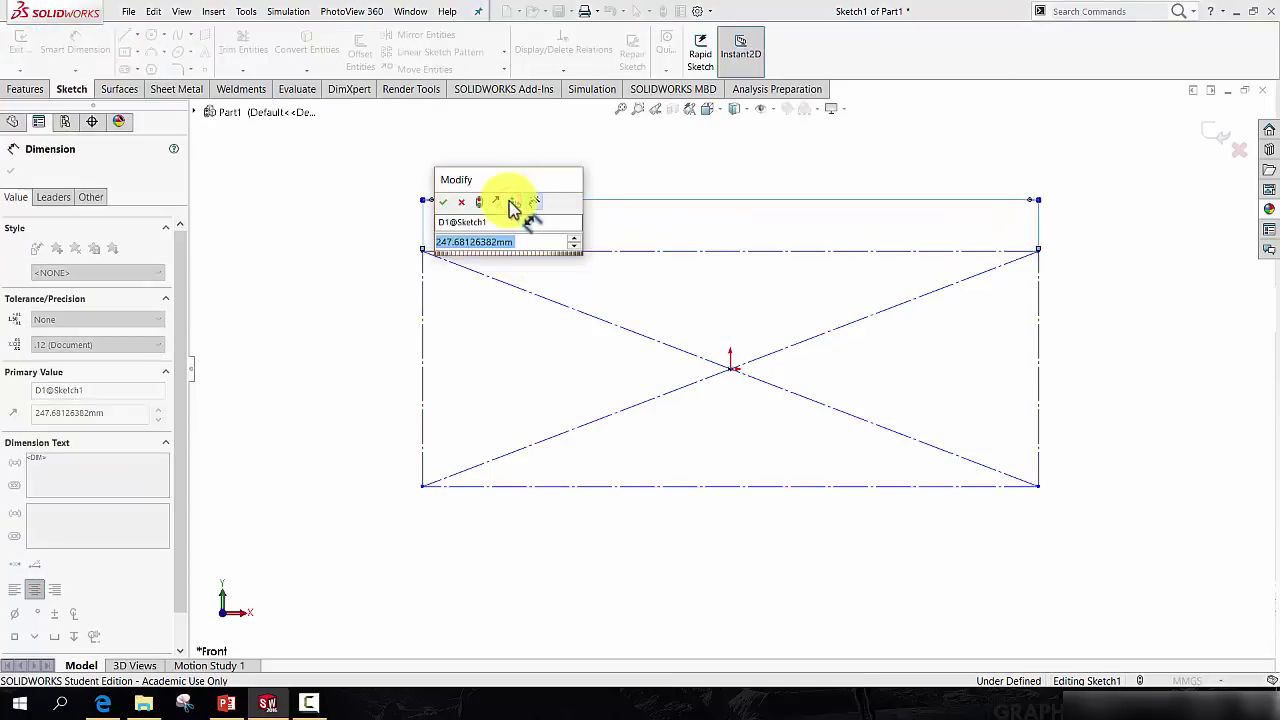
type("180")
key("Return")
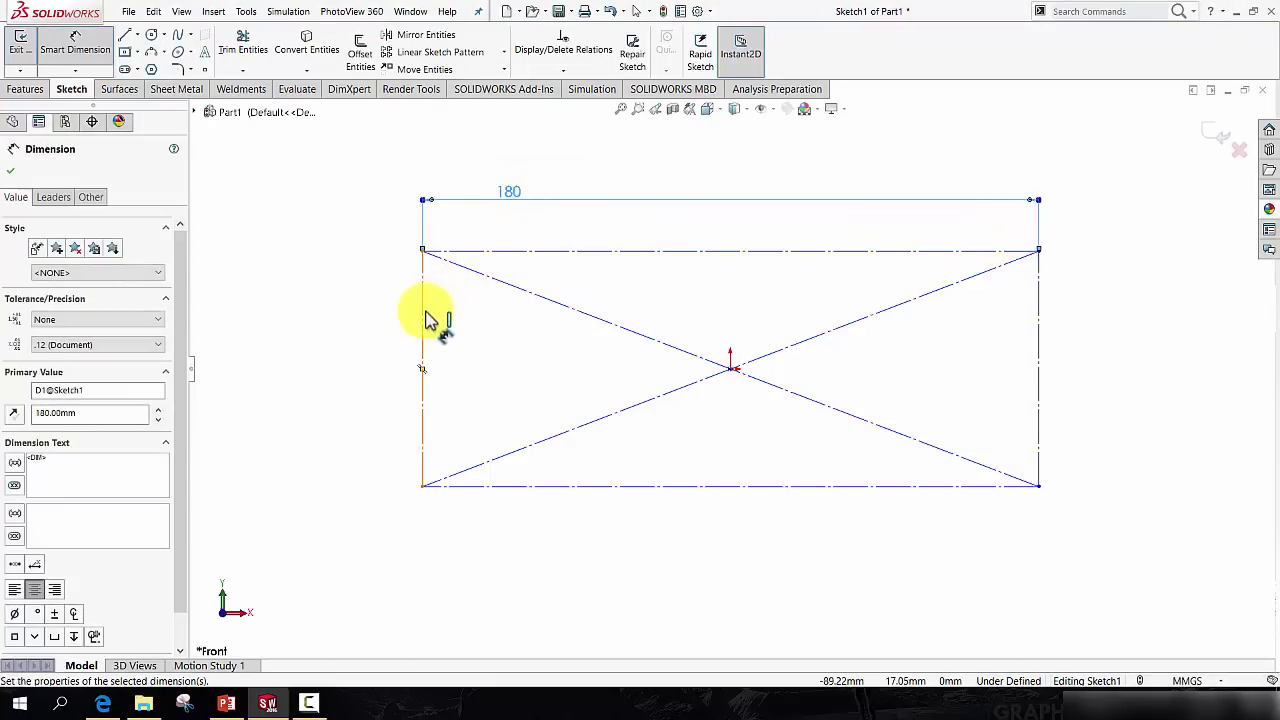
left_click(423, 320)
left_click(380, 320)
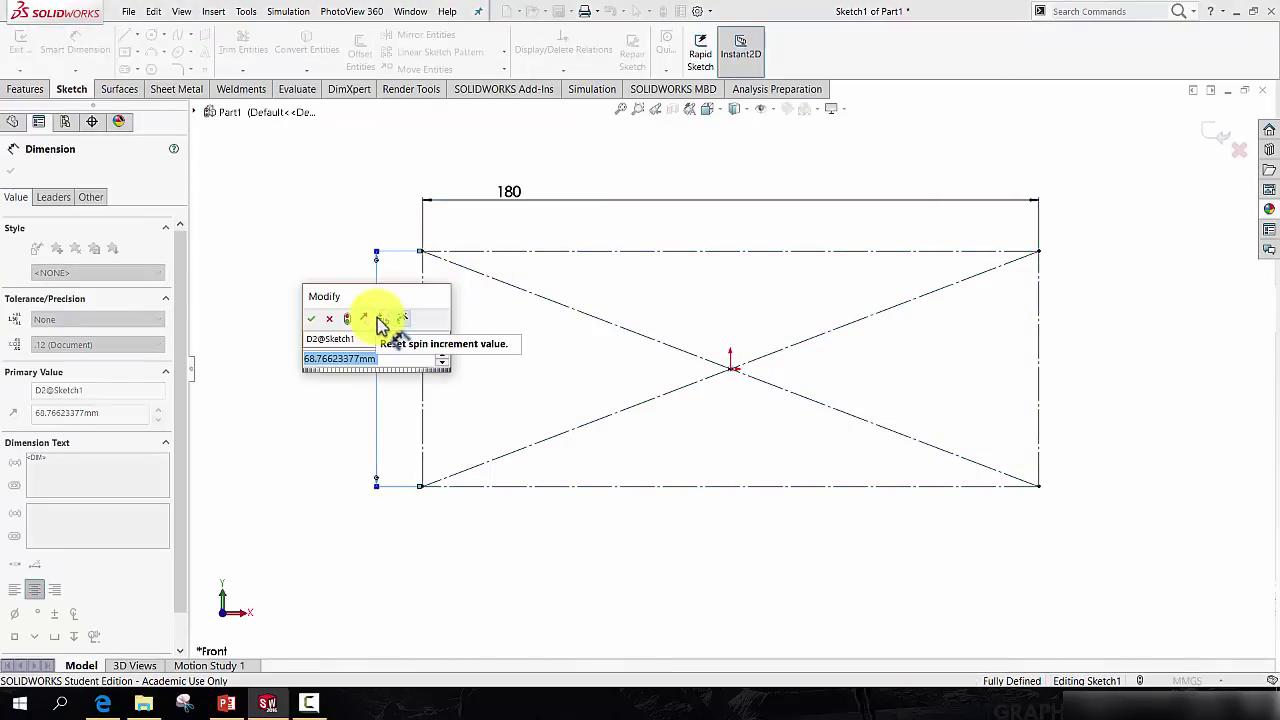
type("50")
key("Return")
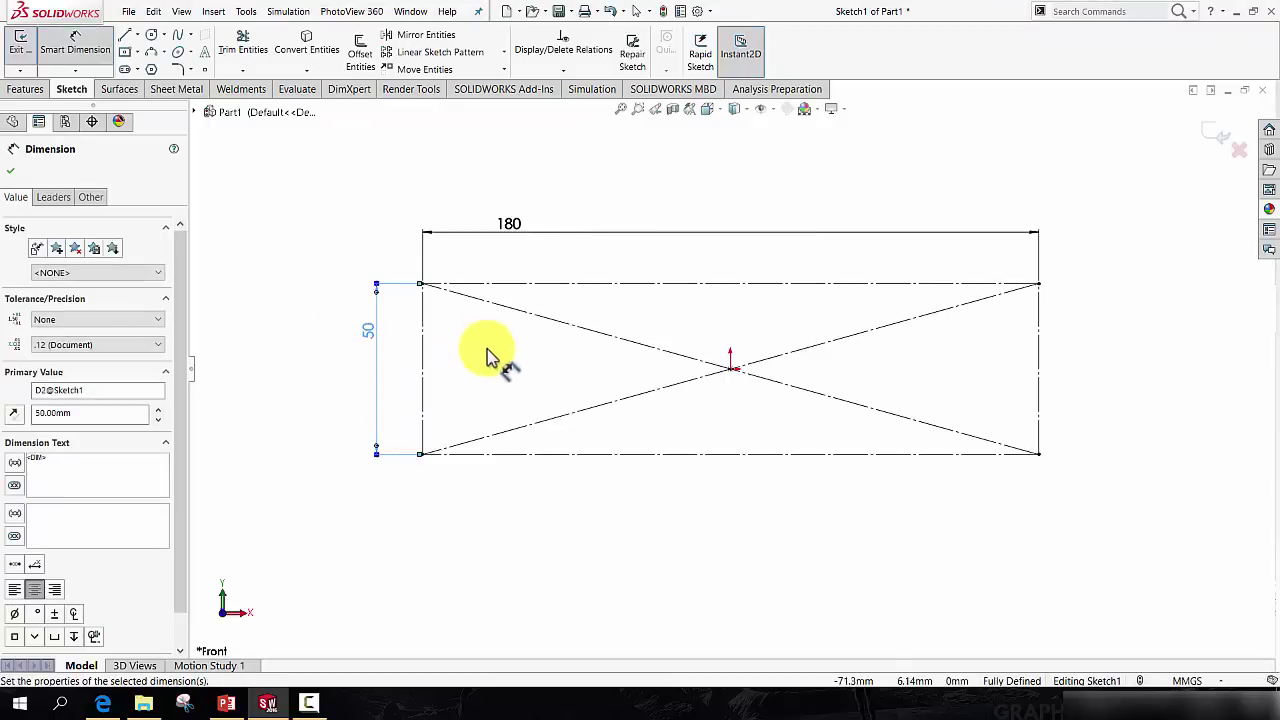
key("Escape")
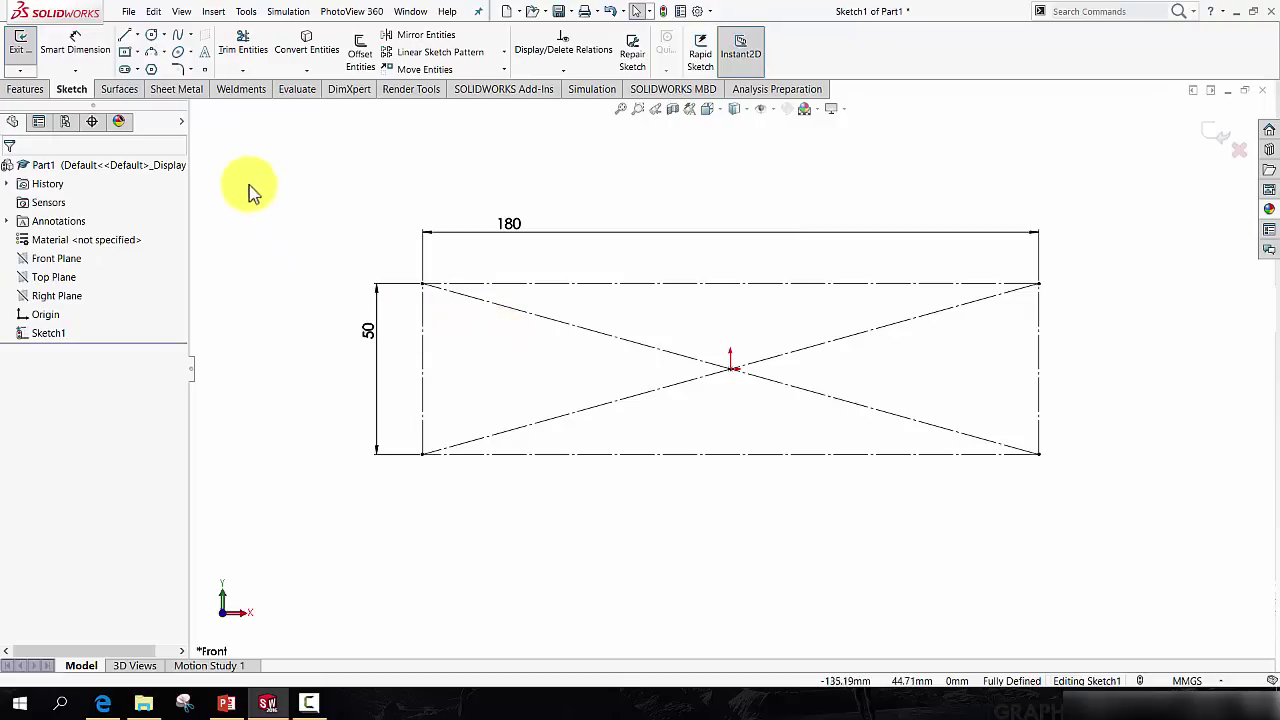
Draw outward-bulging three-point arcs of about 509 mm radius over the rectangle's upper edge and about 533 mm radius below its lower edge.
left_click(152, 55)
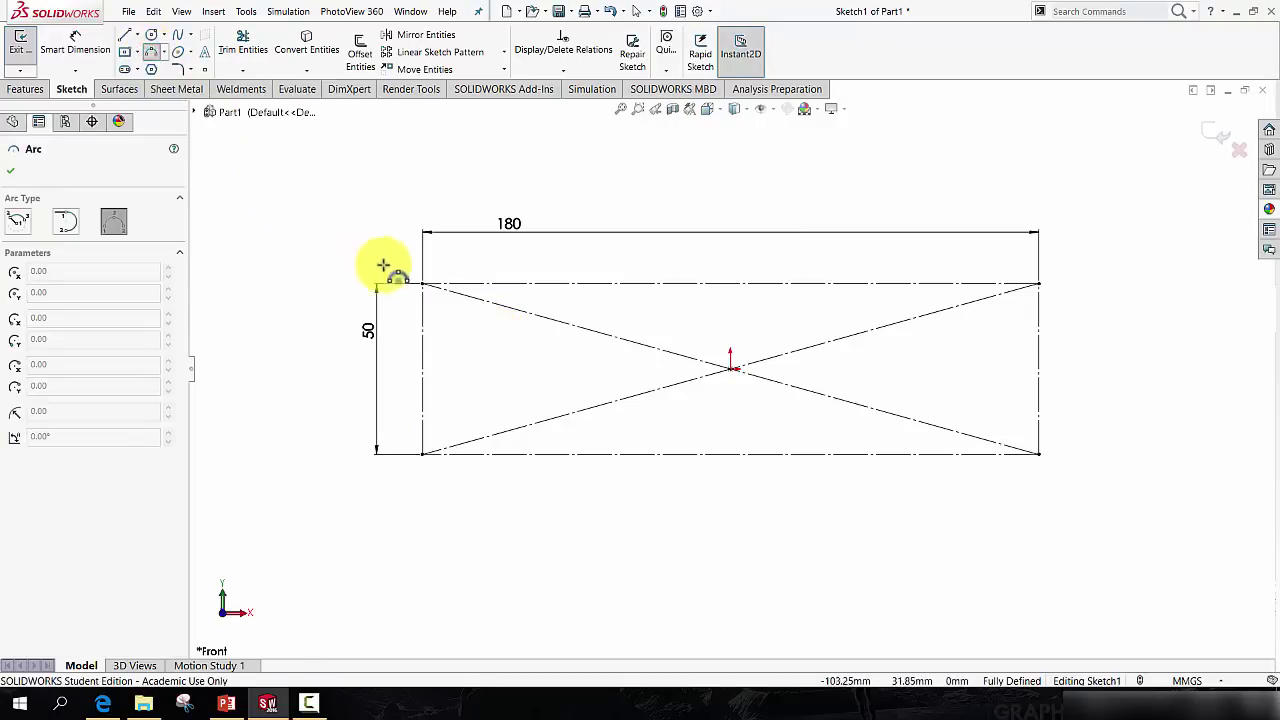
left_click(421, 284)
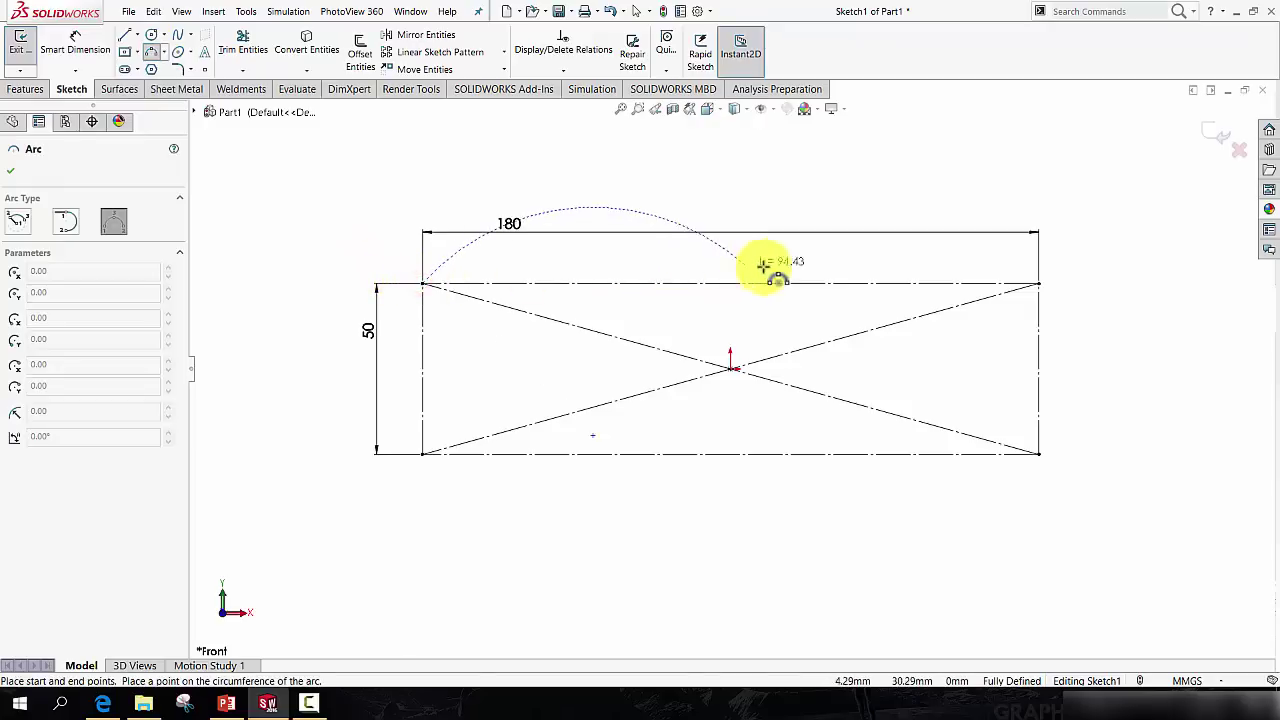
left_click(1039, 284)
left_click(739, 256)
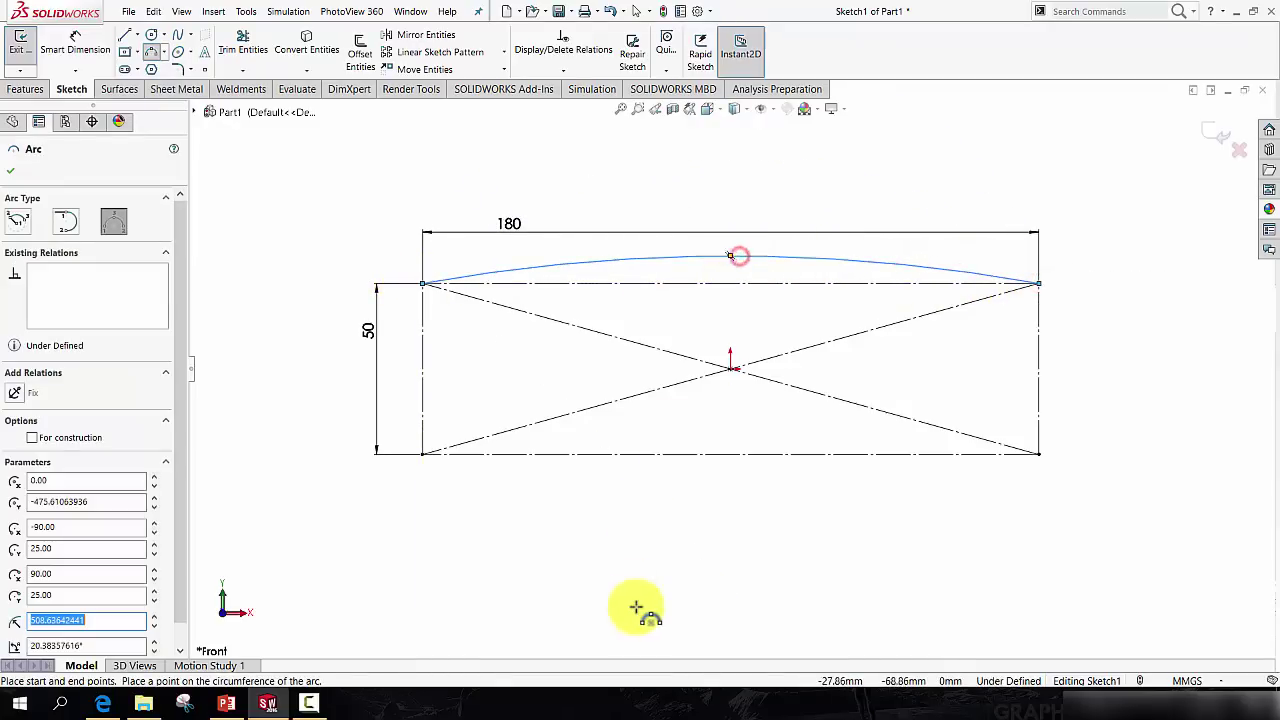
left_click(421, 455)
left_click(1039, 454)
left_click(711, 481)
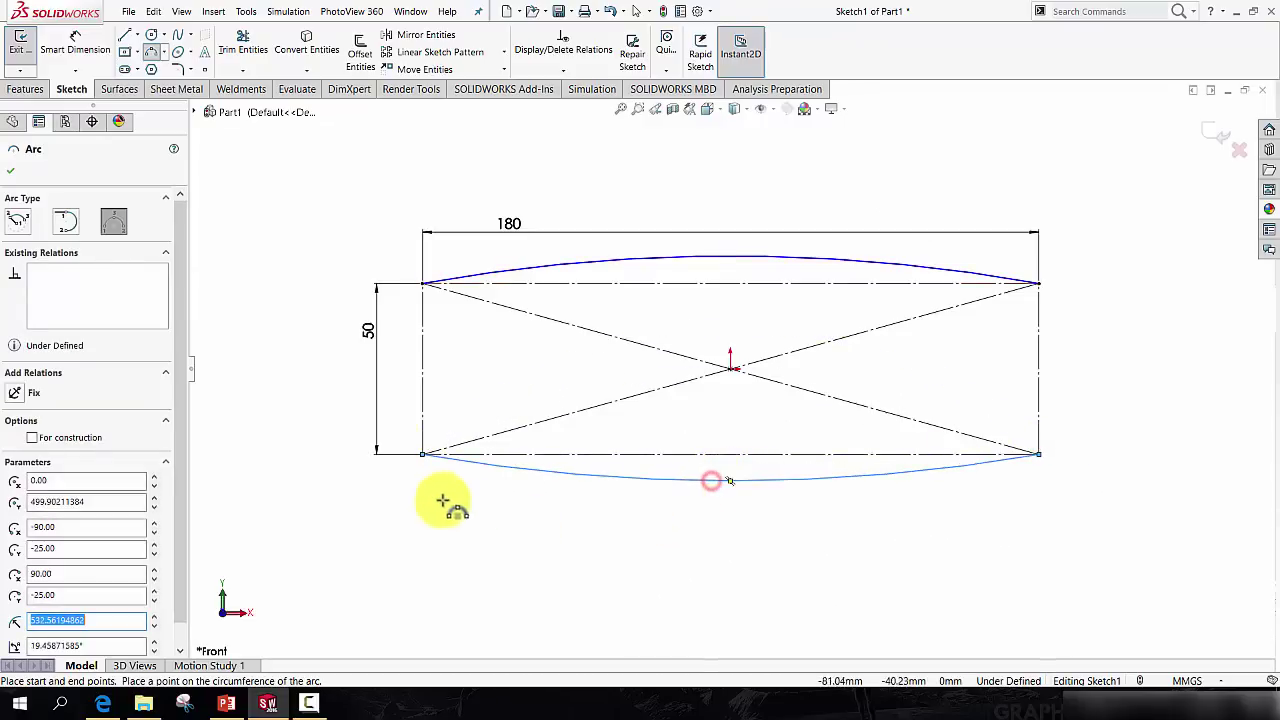
Draw outward-bulging three-point arcs between the corners of the rectangle's short sides, about 87 mm radius at left and 64 mm at right.
left_click(421, 455)
left_click(423, 284)
left_click(412, 335)
left_click(1039, 284)
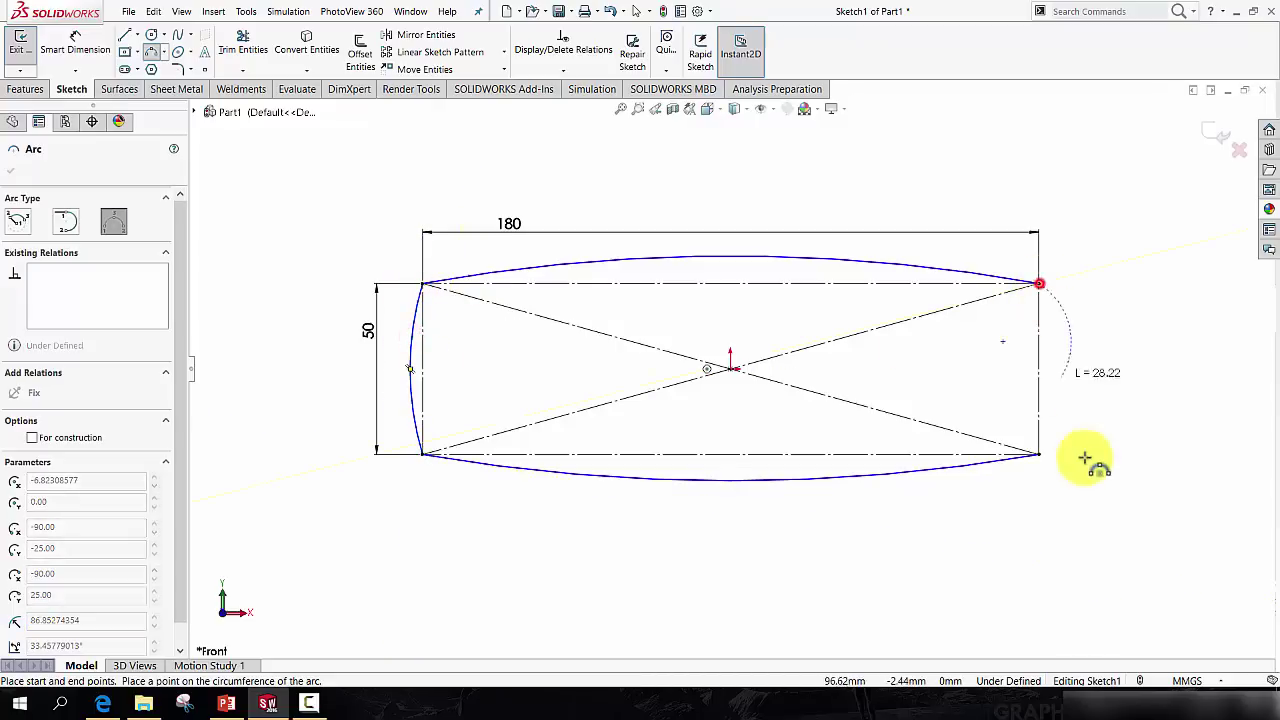
left_click(1039, 455)
left_click(1056, 369)
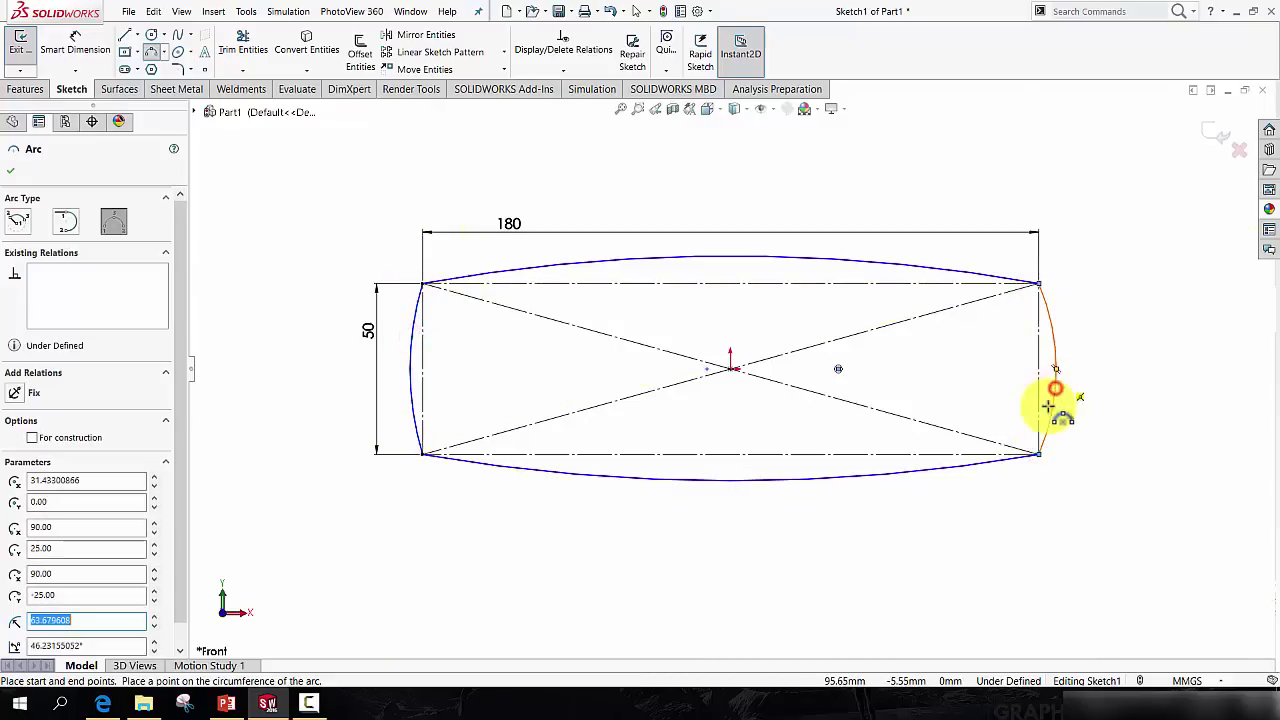
Dimension the long upper and lower arcs with a radius of 2000 mm each.
left_click(78, 45)
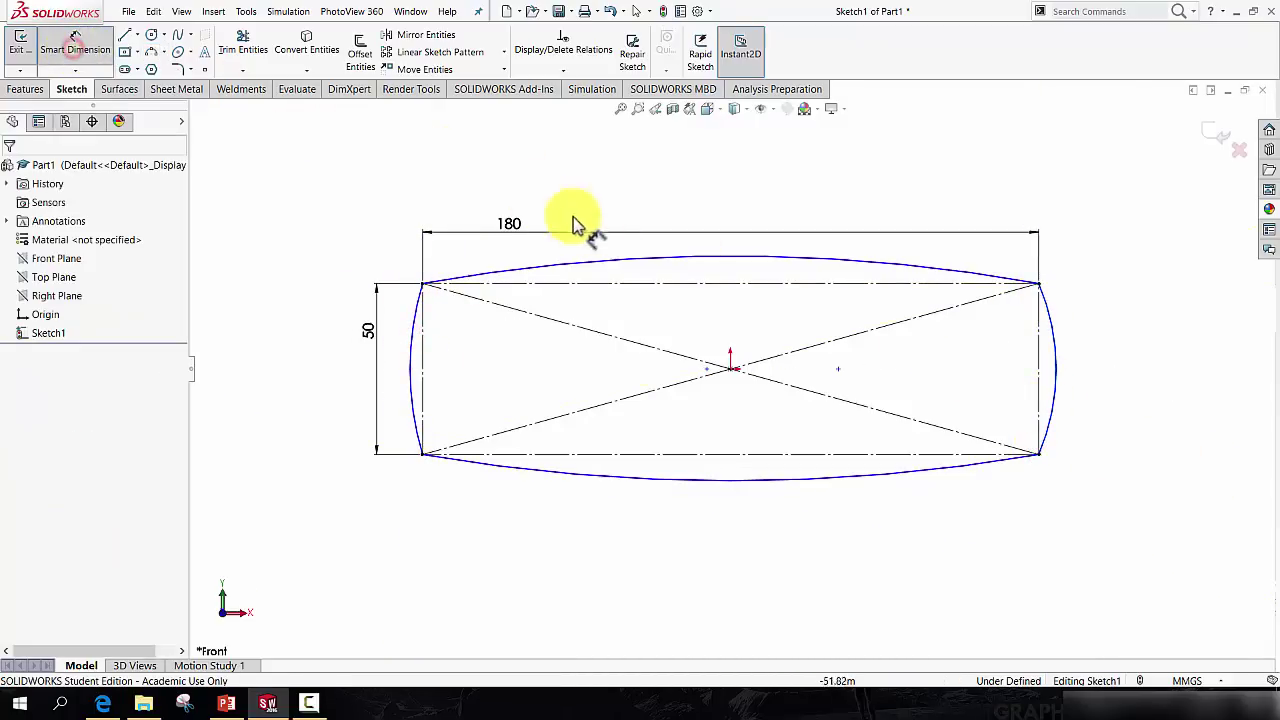
left_click(630, 260)
left_click(612, 210)
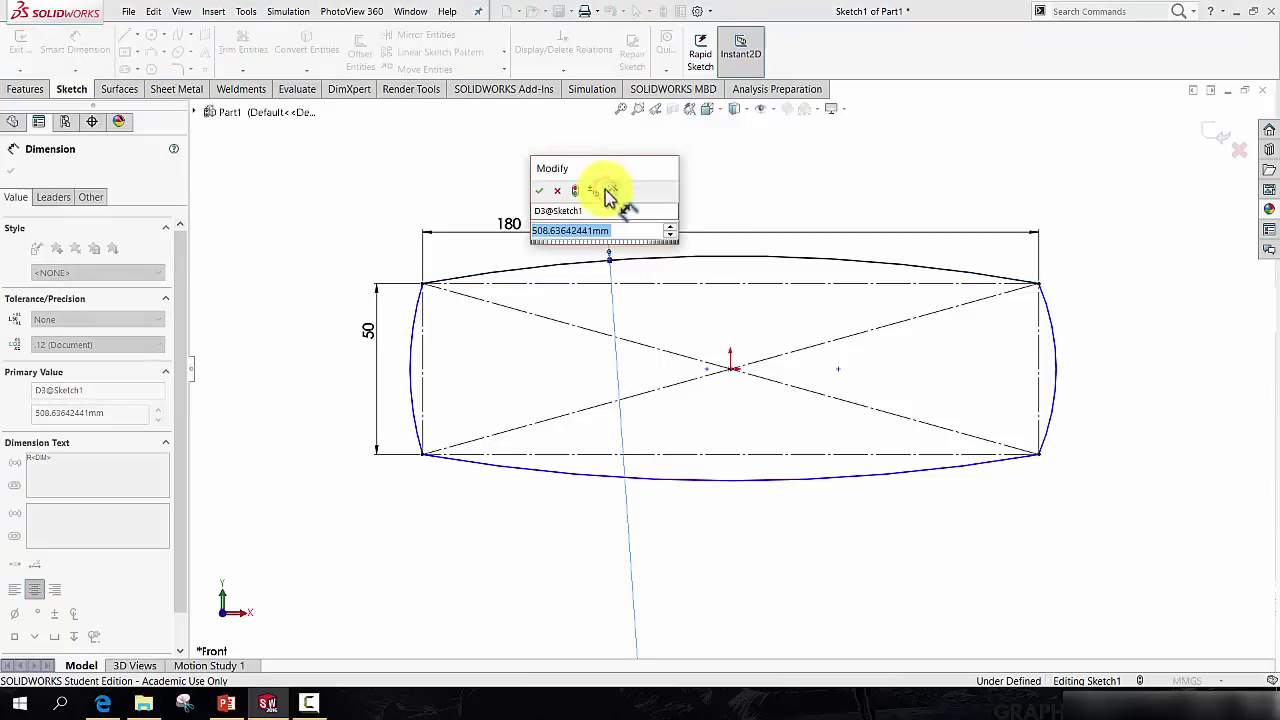
type("2000")
key("Return")
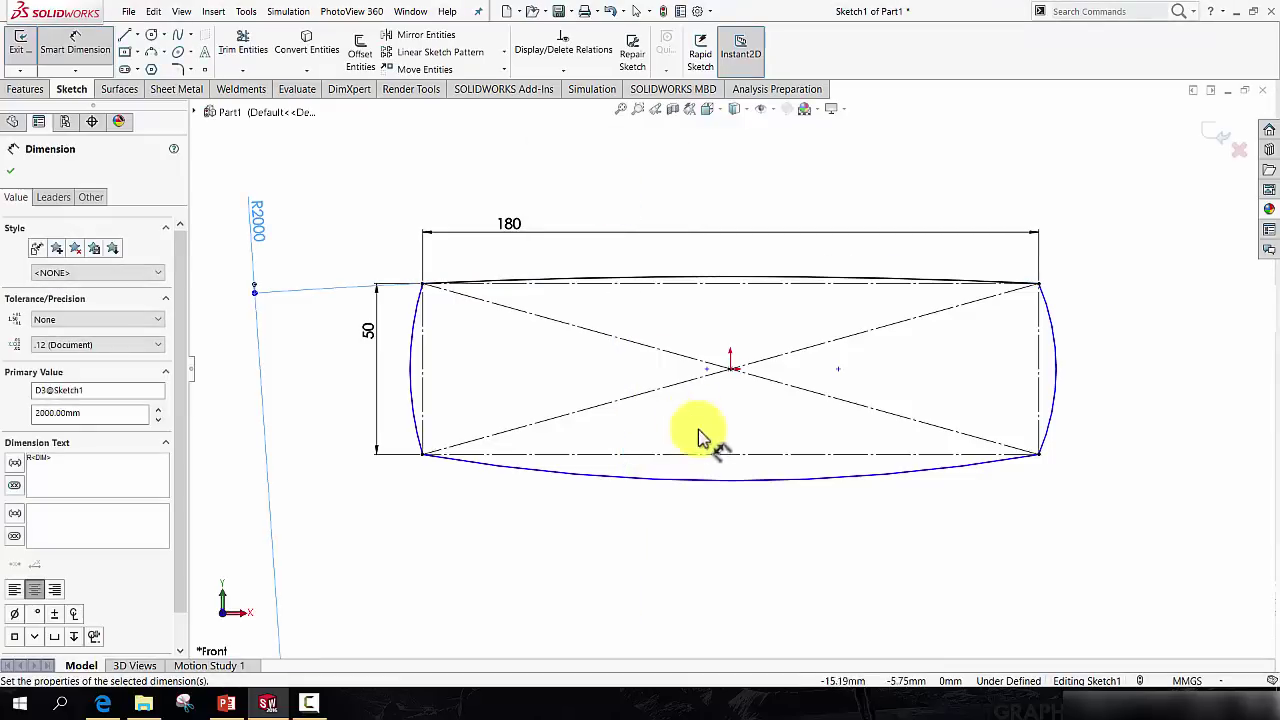
left_click(704, 483)
left_click(697, 440)
type("20")
key("Return")
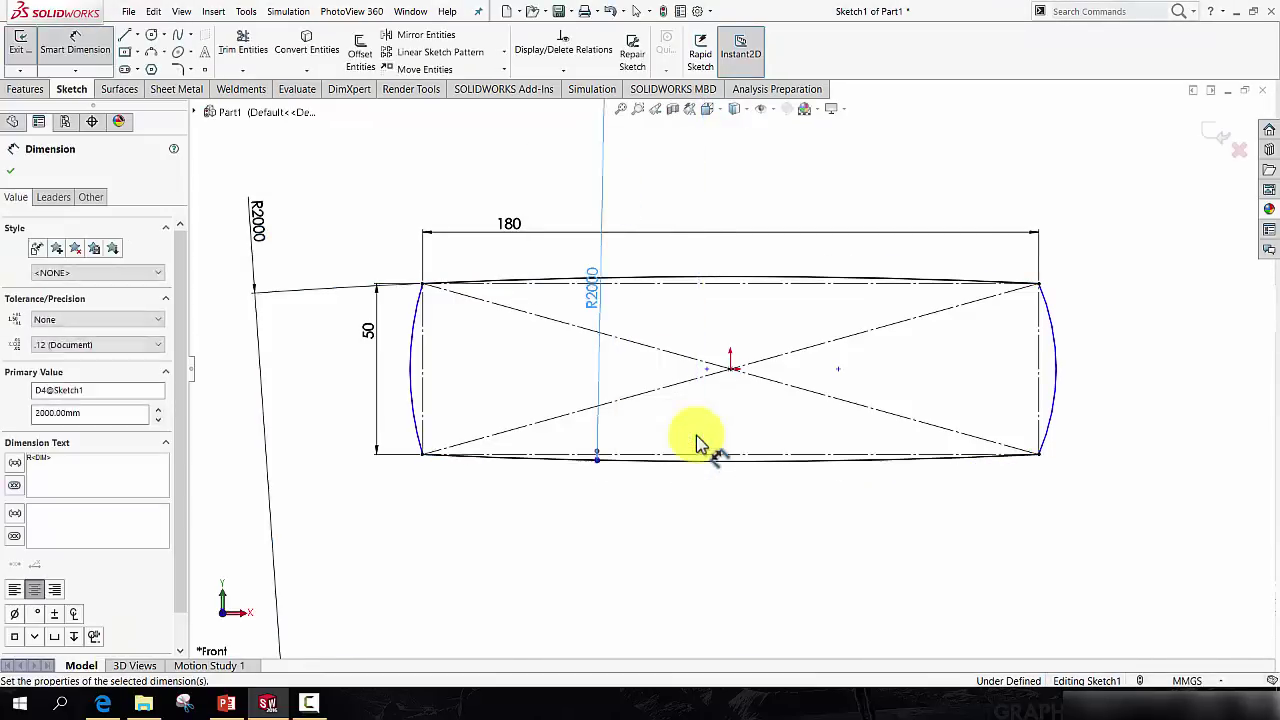
Dimension the two short side arcs with a radius of 200 mm each.
left_click(417, 365)
left_click(492, 365)
type("200")
key("Return")
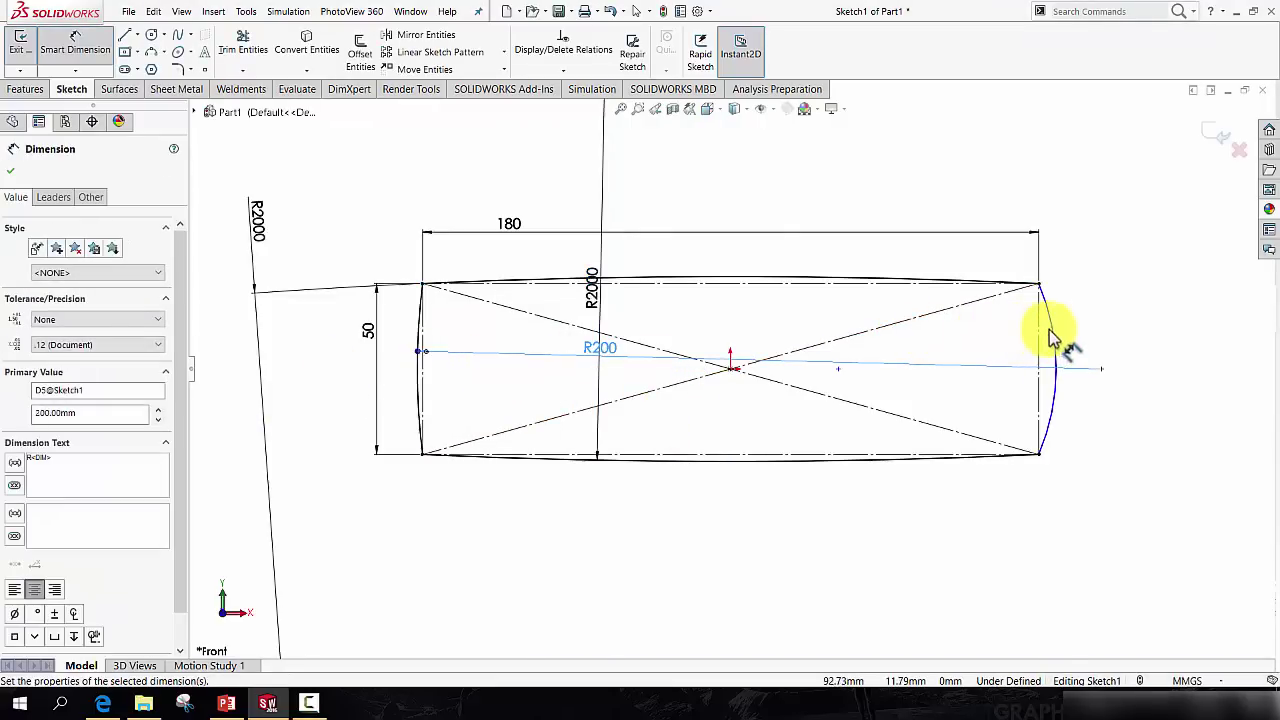
left_click(1051, 329)
left_click(985, 338)
type("200")
key("Return")
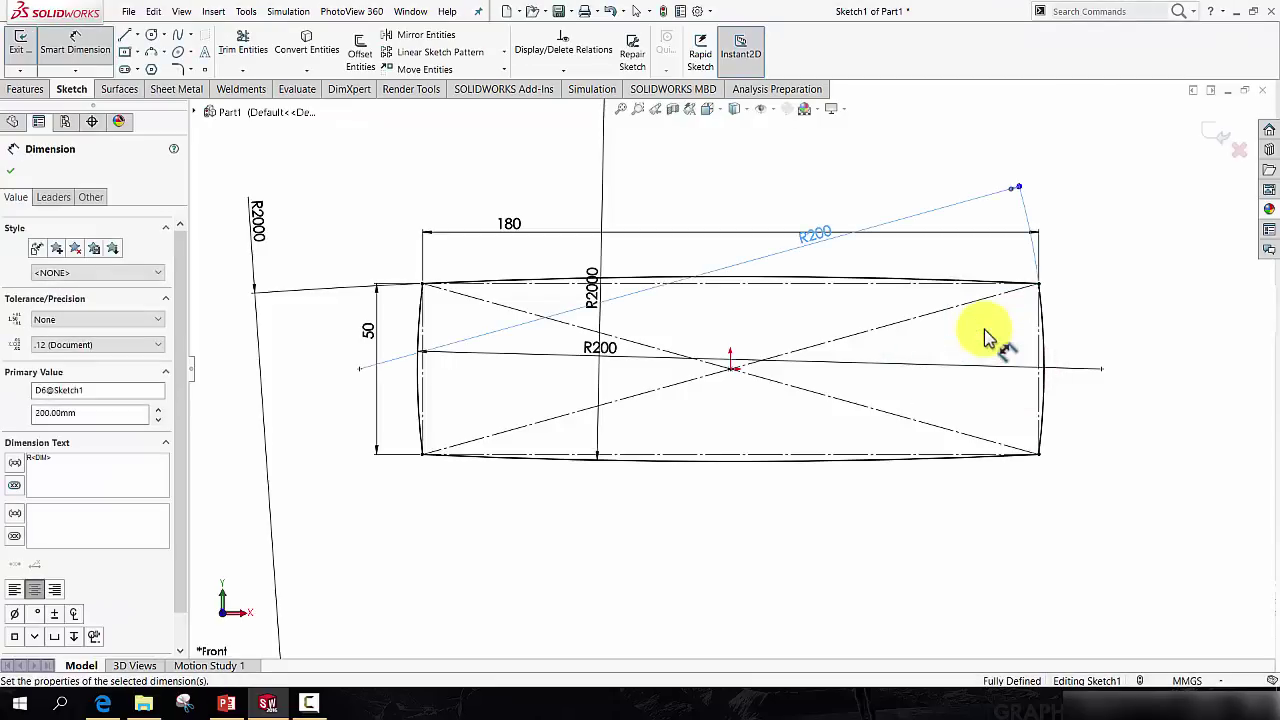
Round the four corners where the profile's arcs meet with 8 mm sketch fillets and exit the sketch.
scroll(985, 360, "down", 5)
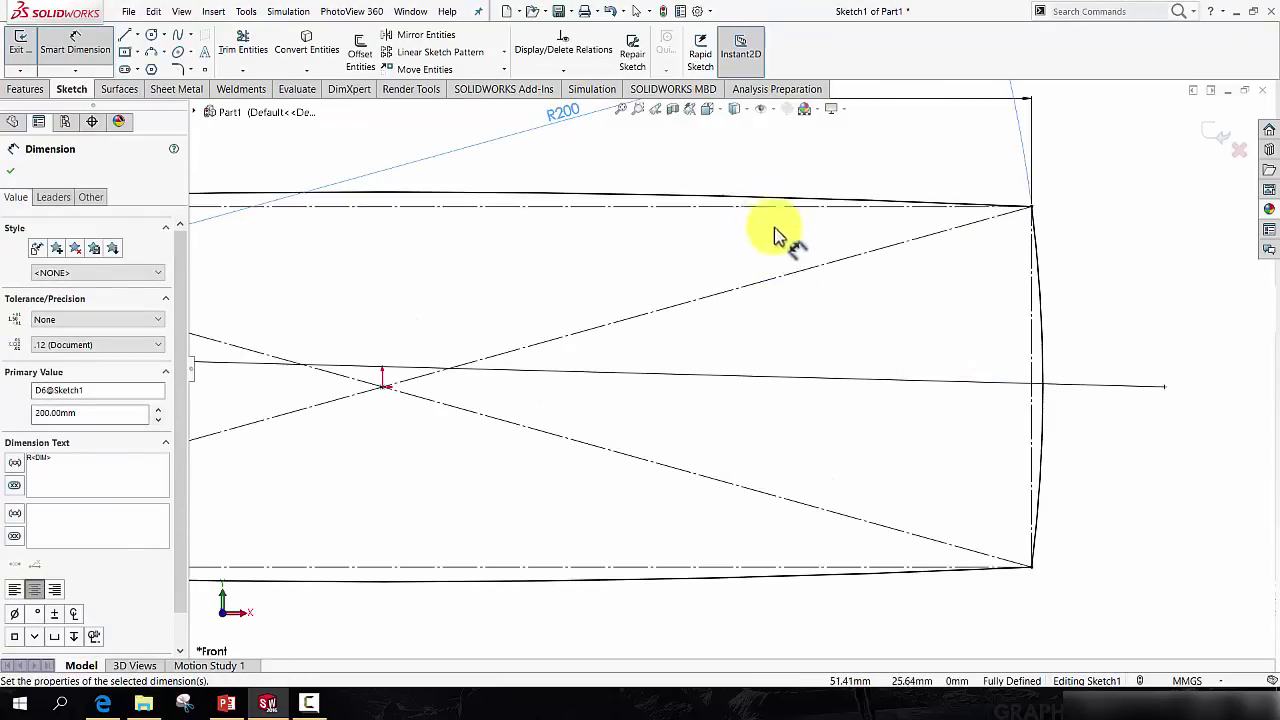
scroll(860, 285, "up", 1)
scroll(938, 296, "up", 4)
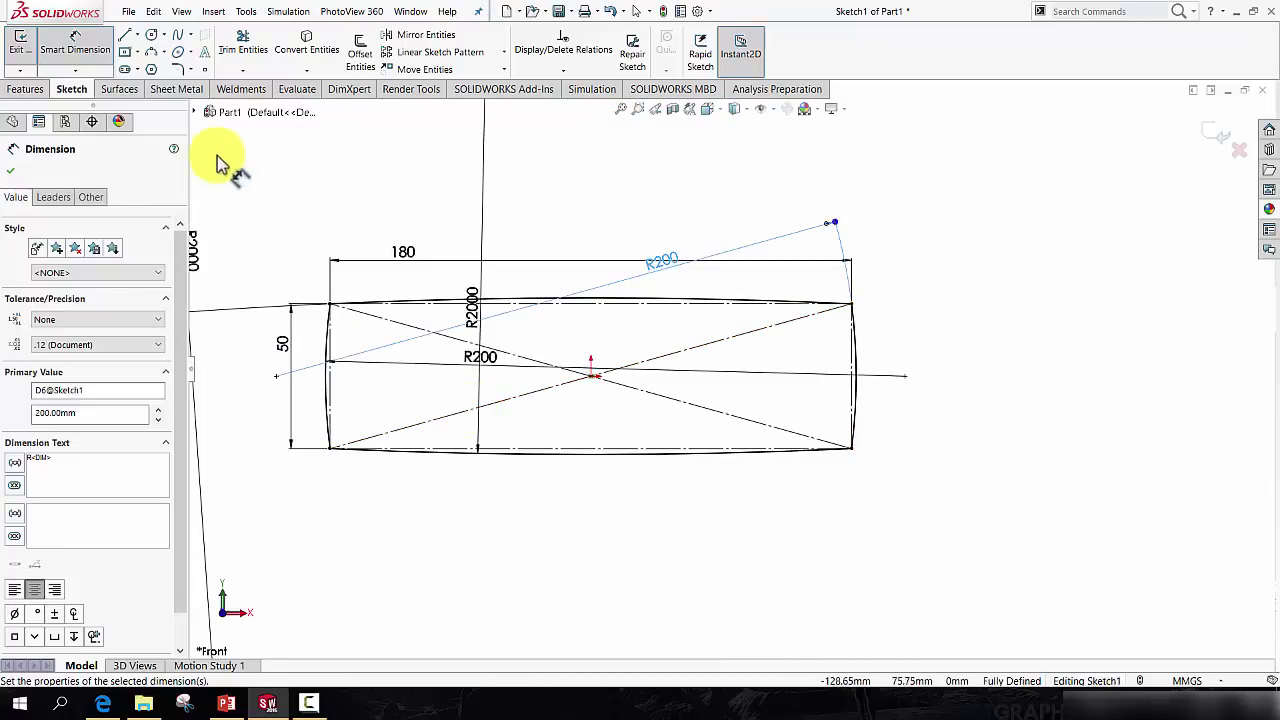
scroll(329, 302, "down", 4)
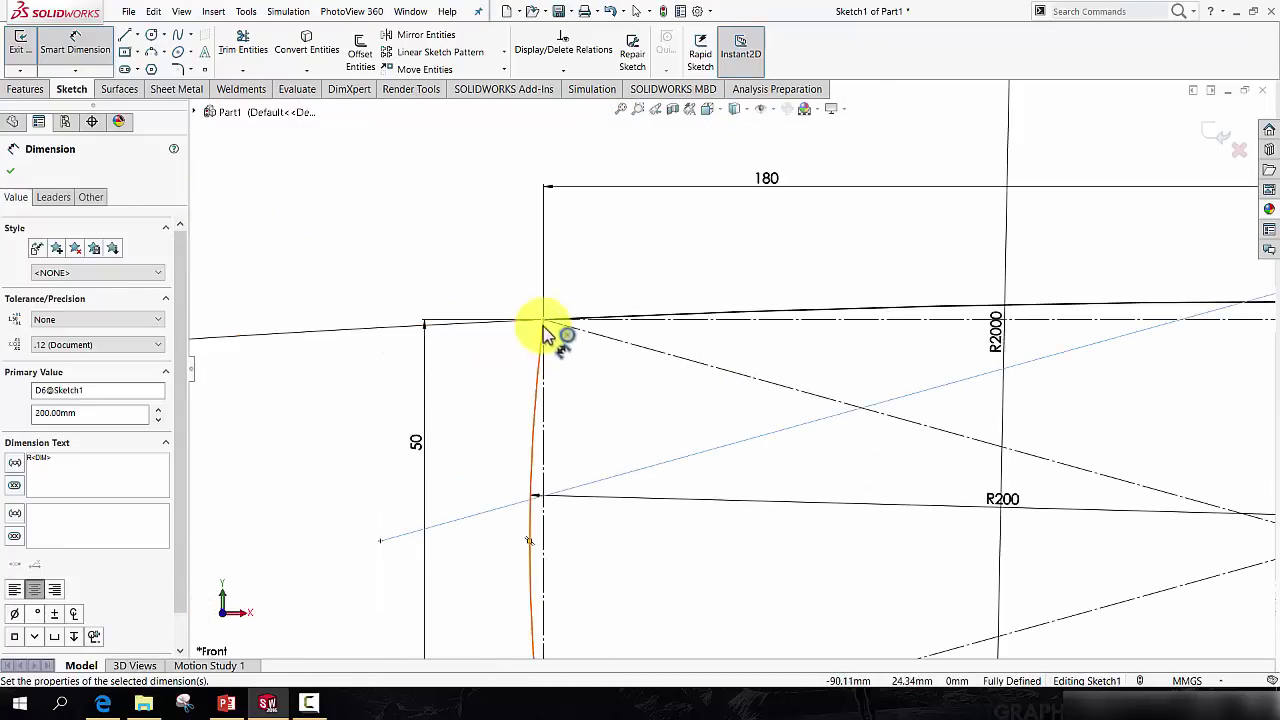
left_click(179, 70)
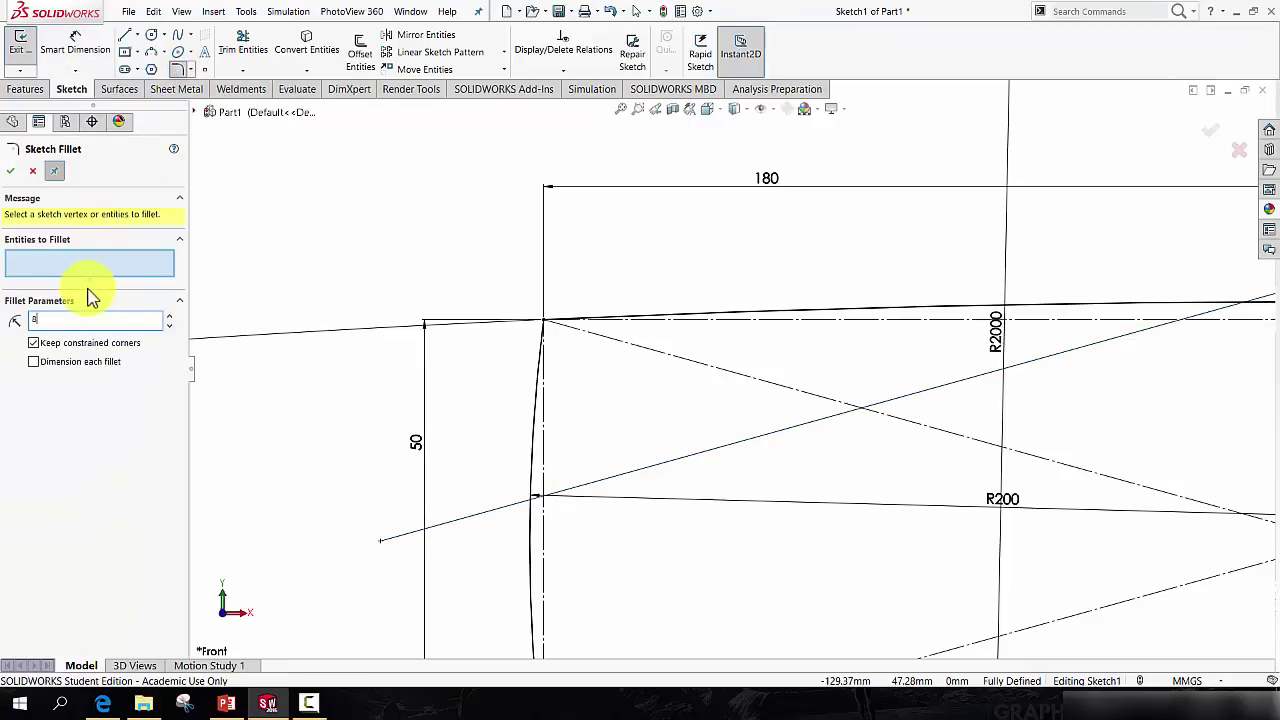
left_click(543, 322)
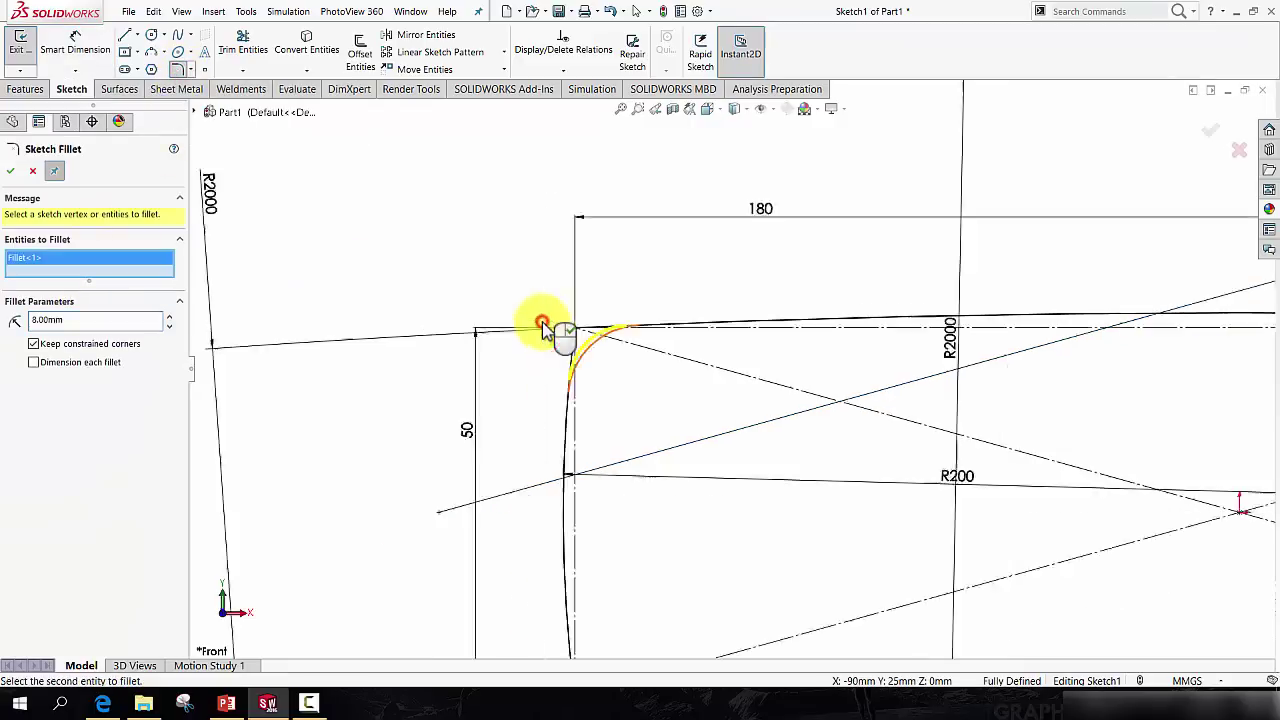
scroll(543, 322, "up", 3)
left_click(663, 531)
scroll(663, 531, "down", 3)
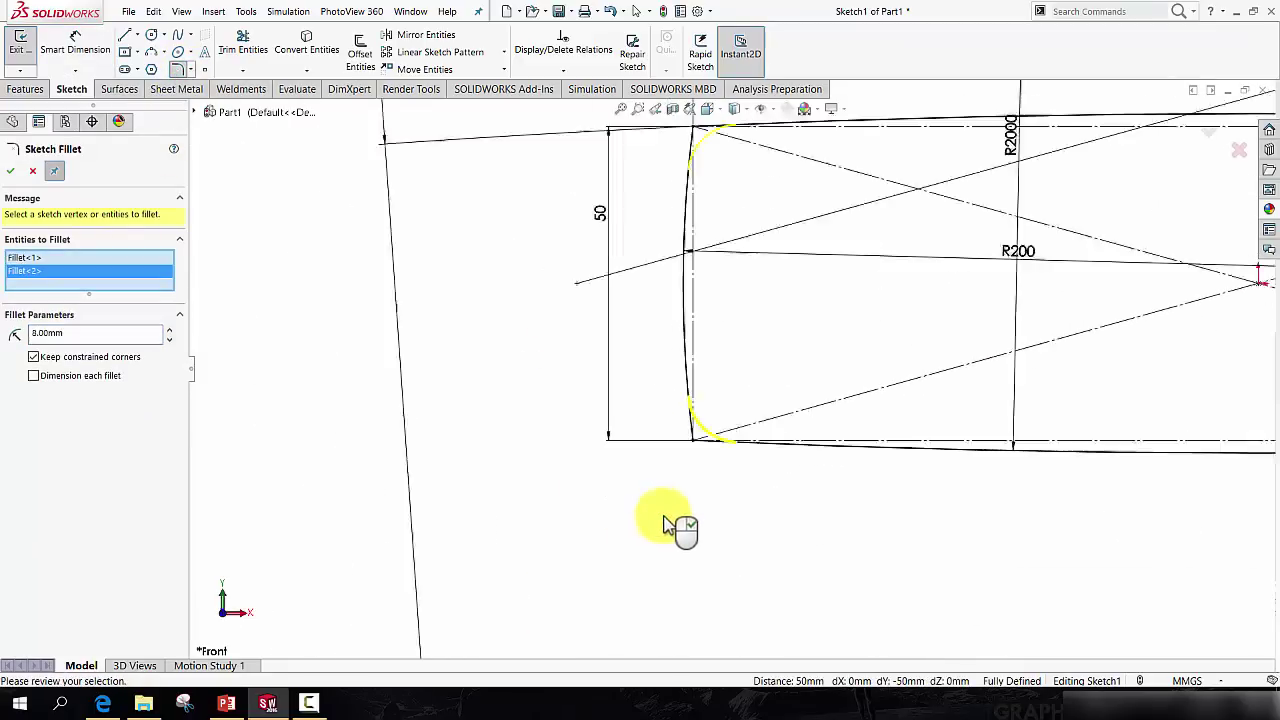
scroll(668, 527, "up", 3)
scroll(1023, 343, "down", 2)
left_click(962, 277)
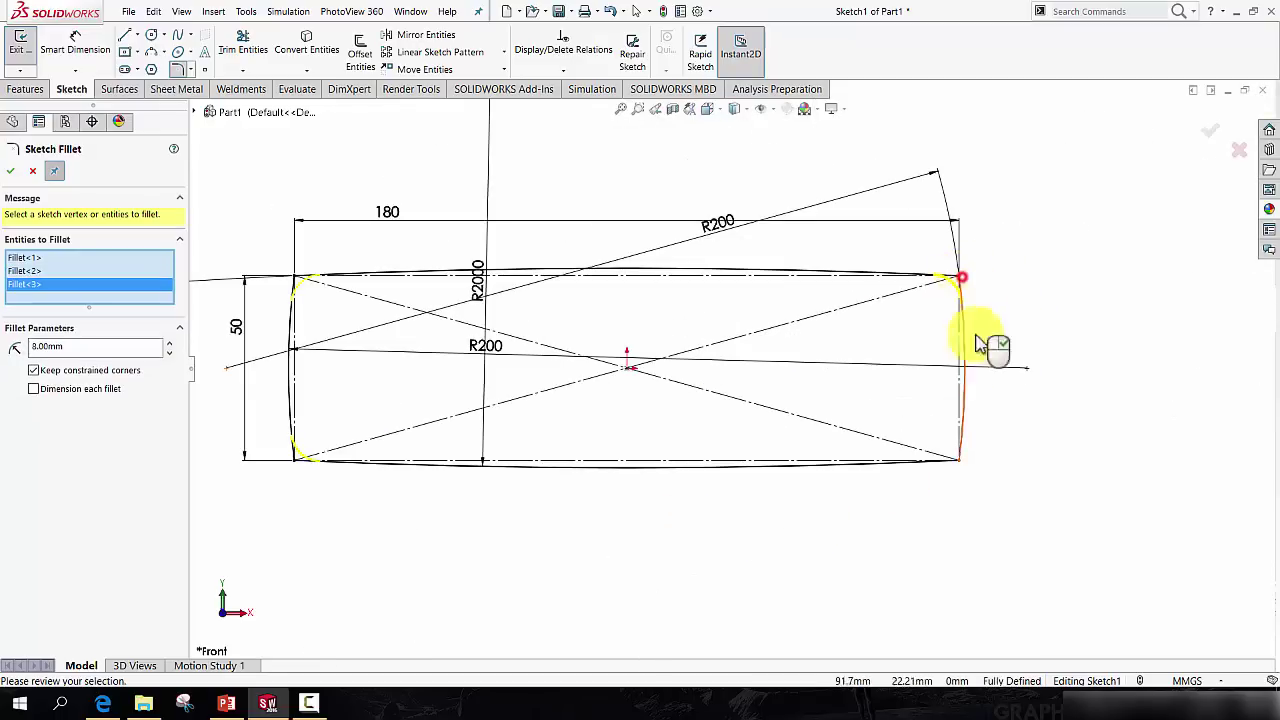
left_click(960, 461)
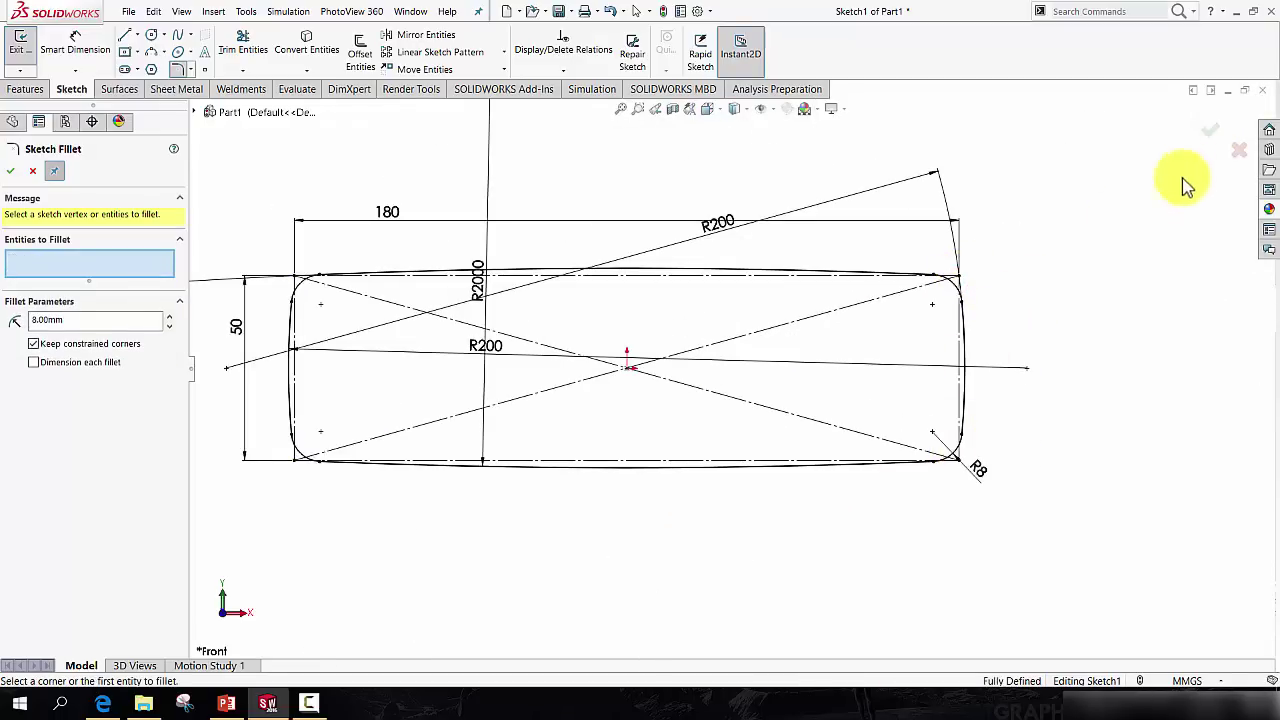
left_click(1210, 135)
left_click(1213, 135)
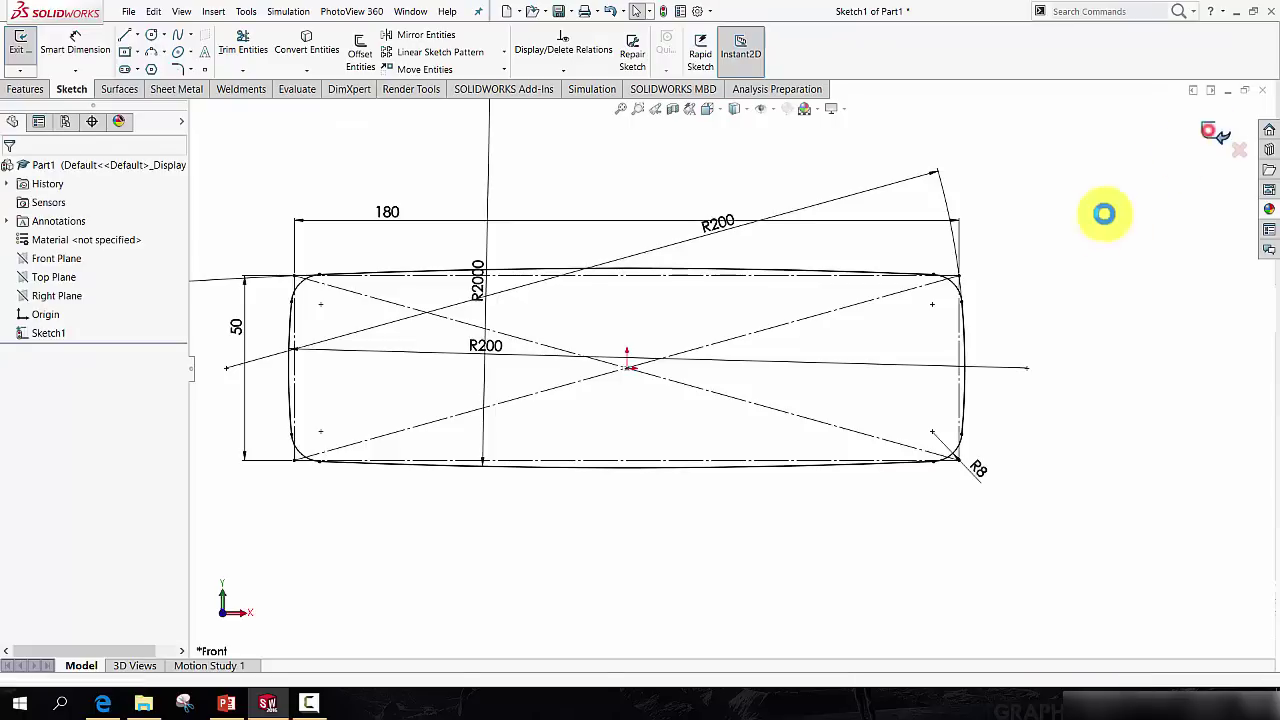
Extrude the rounded profile 65 mm as a solid boss with the Mid Plane end condition.
middle_click_drag(855, 327, 829, 354)
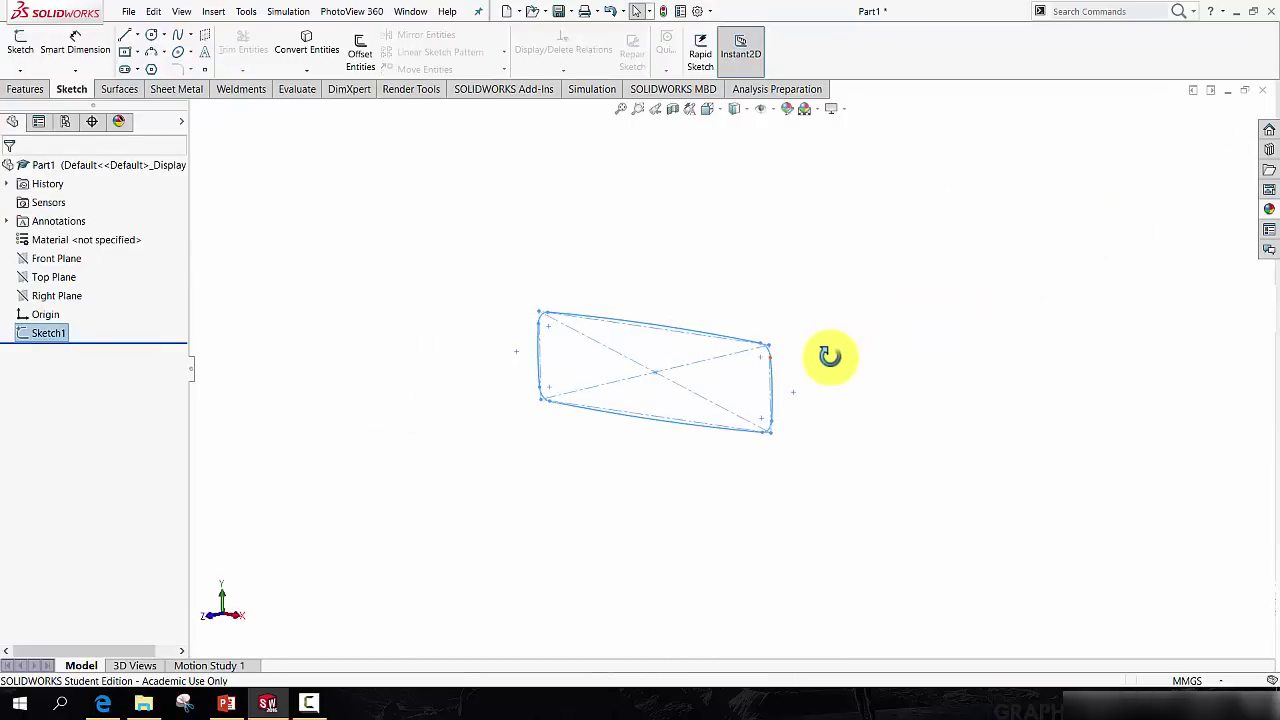
left_click(24, 89)
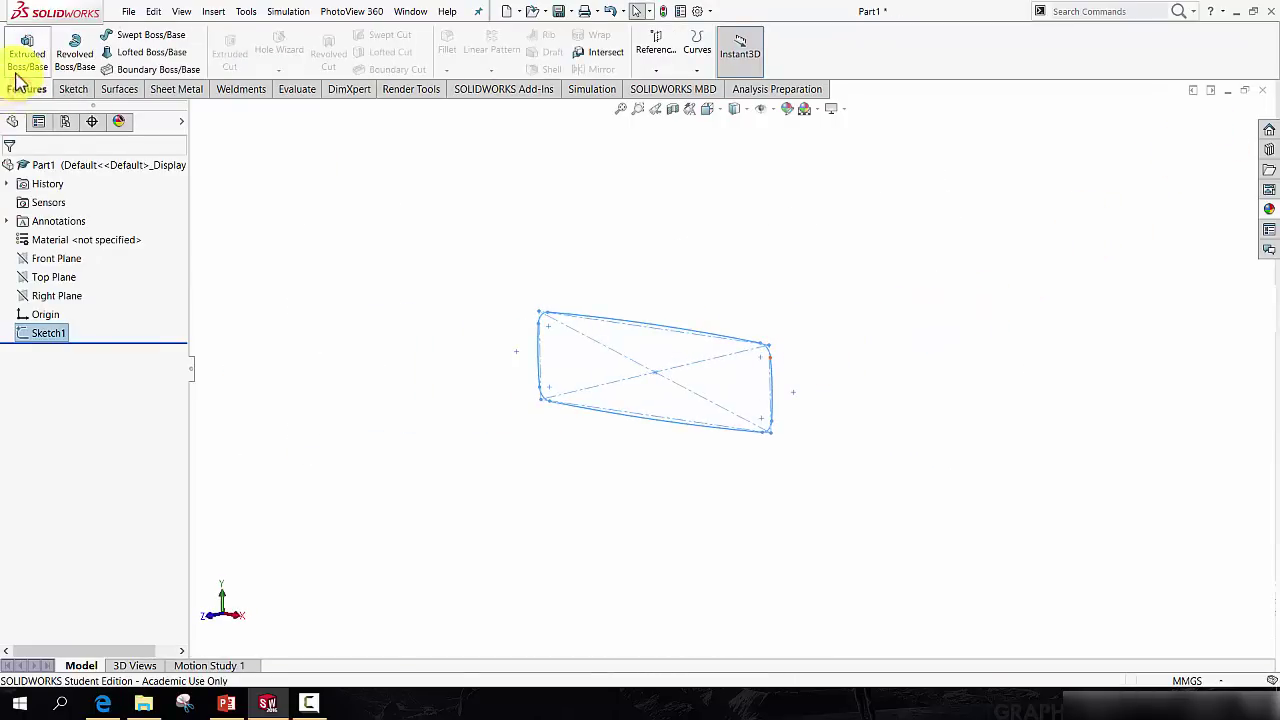
left_click(20, 62)
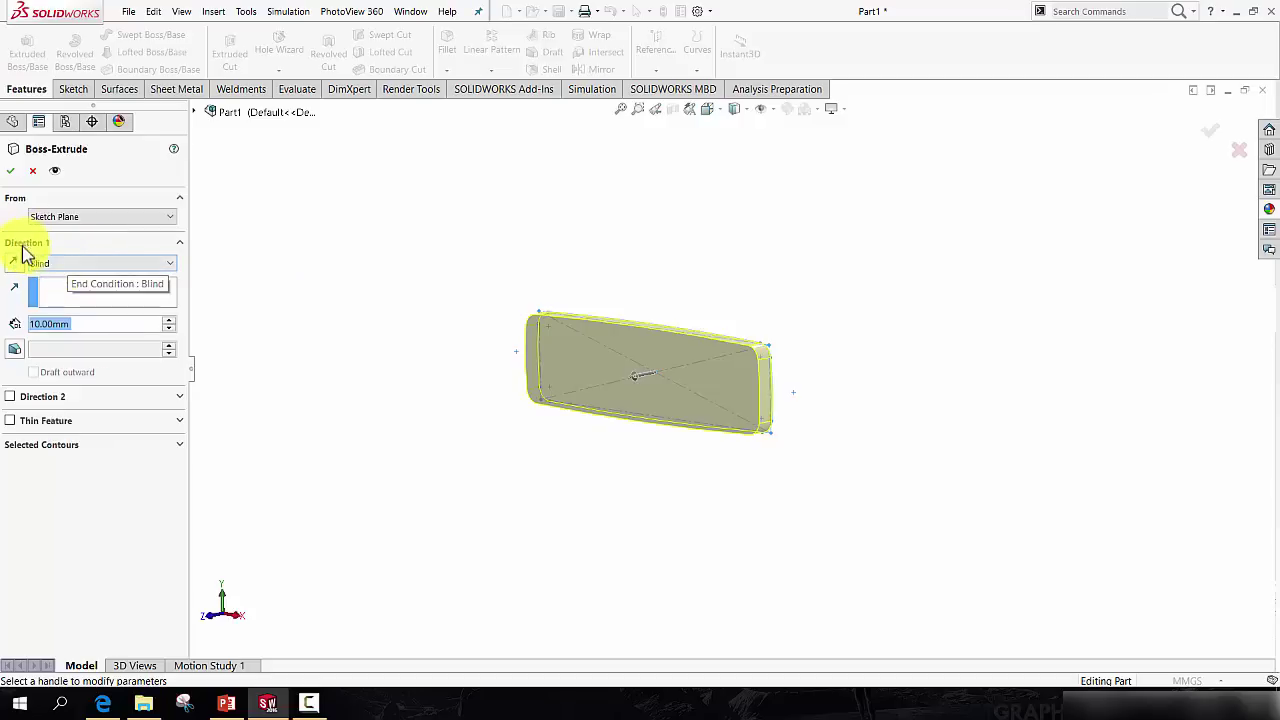
left_click(50, 264)
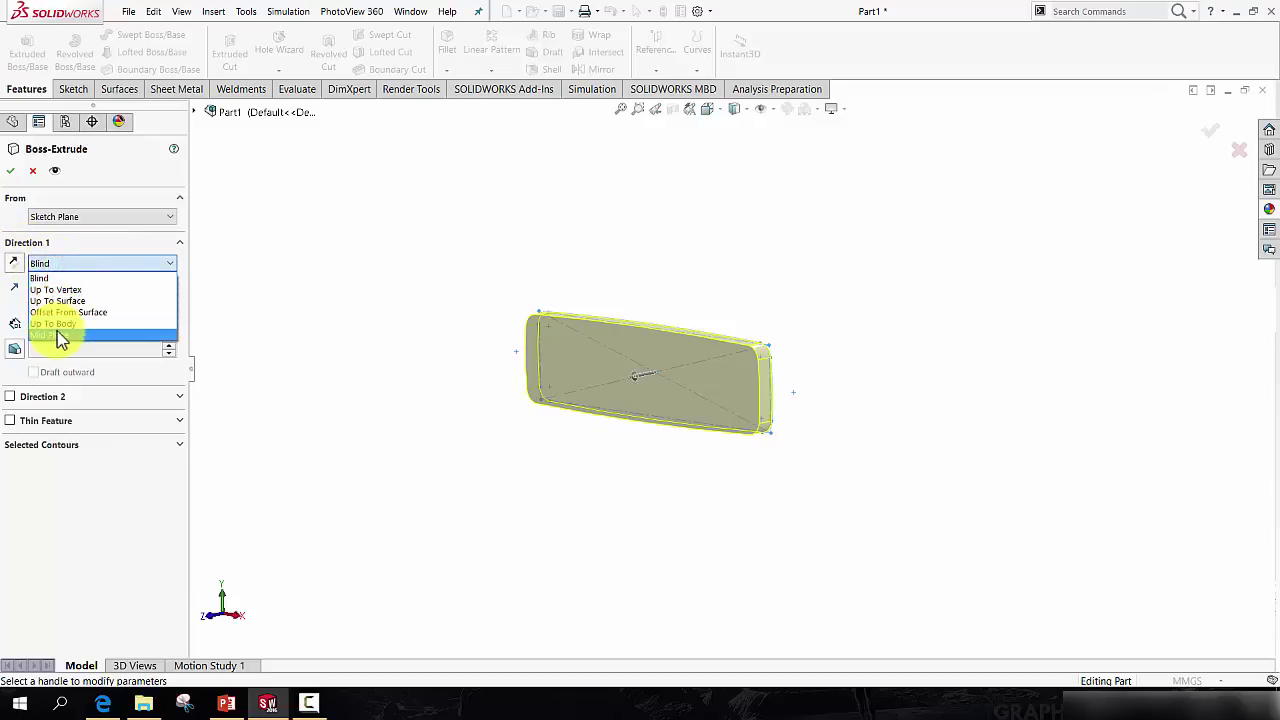
left_click(57, 335)
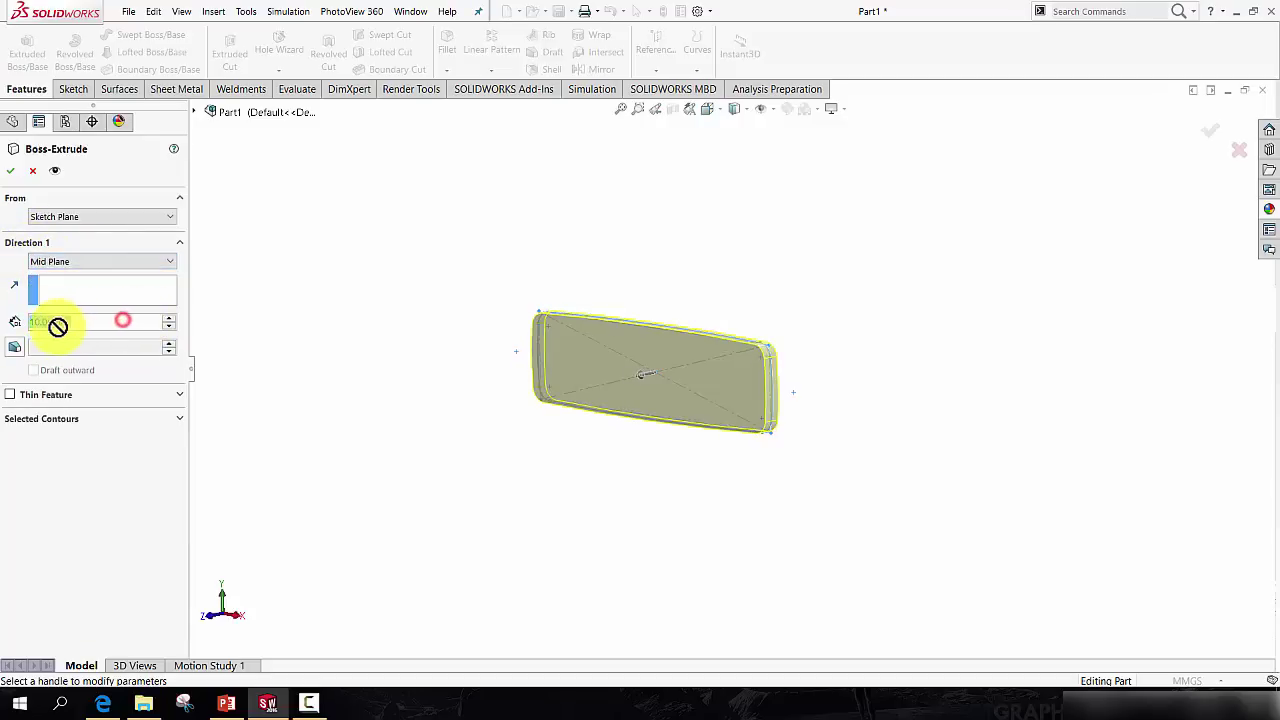
left_click(91, 327)
type("65")
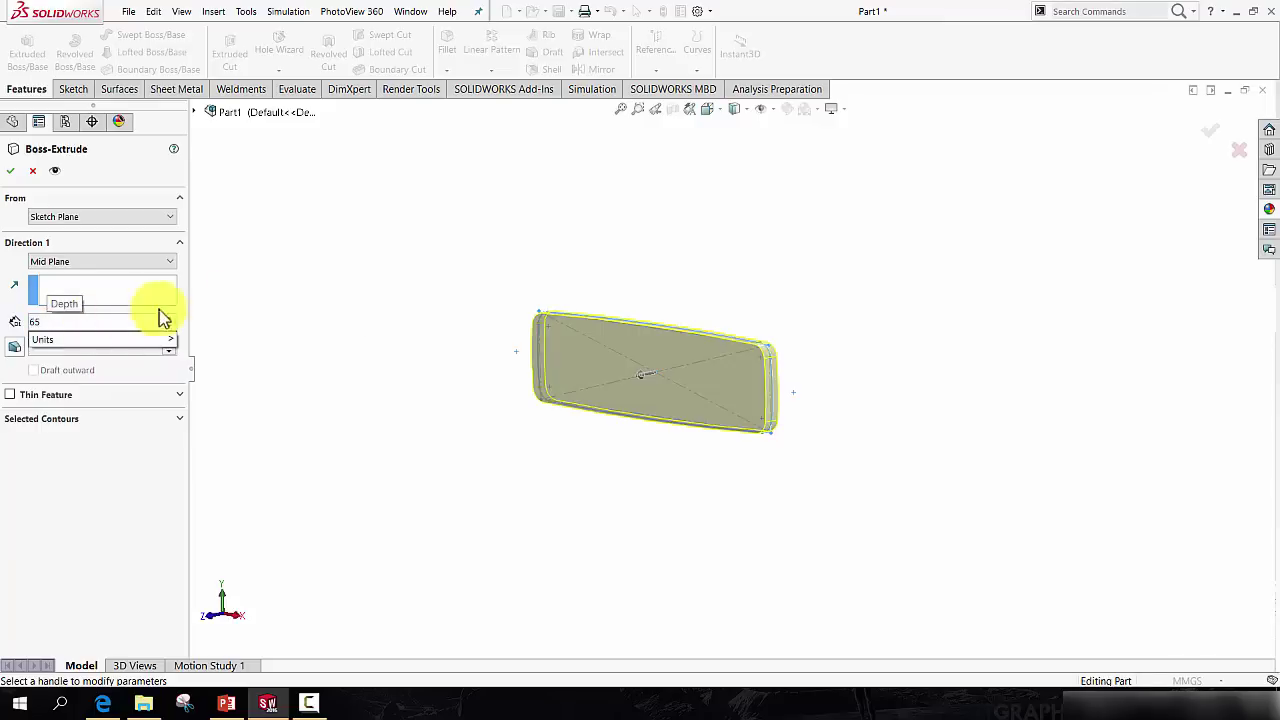
key("Return")
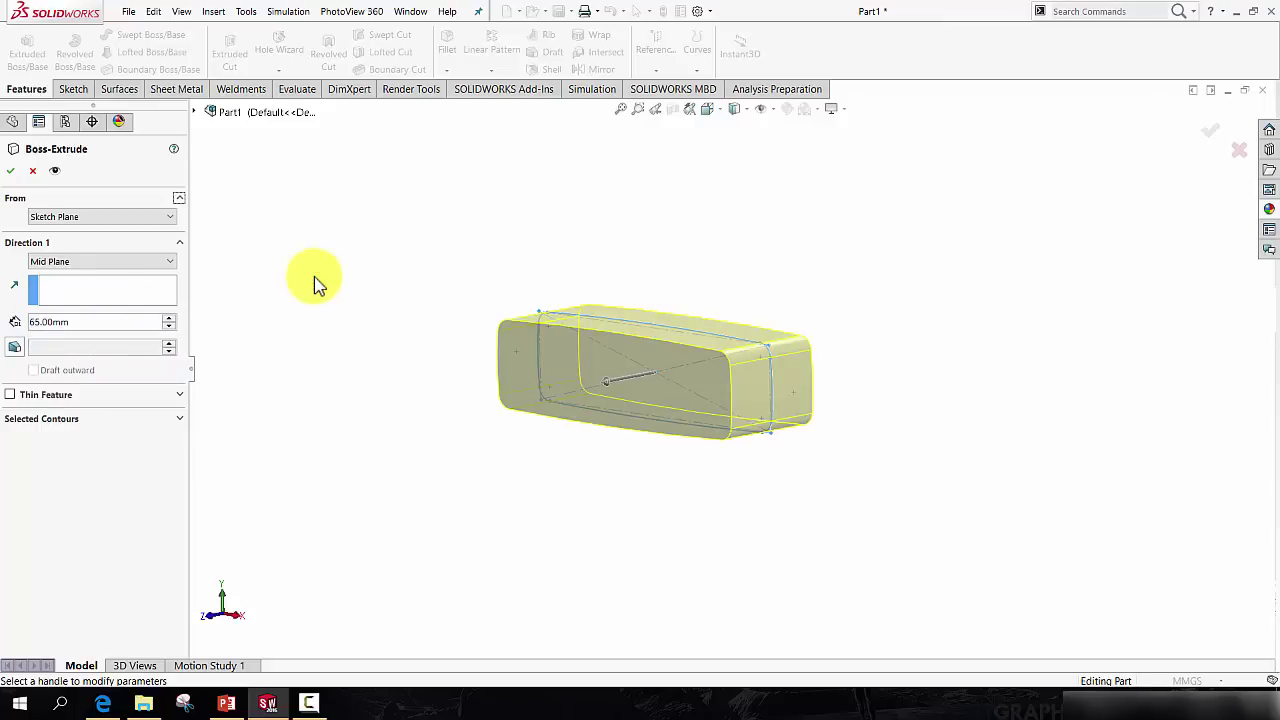
left_click(10, 170)
Shell the block to a 2.5 mm wall thickness, removing its large front and back faces.
middle_click_drag(460, 300, 560, 380)
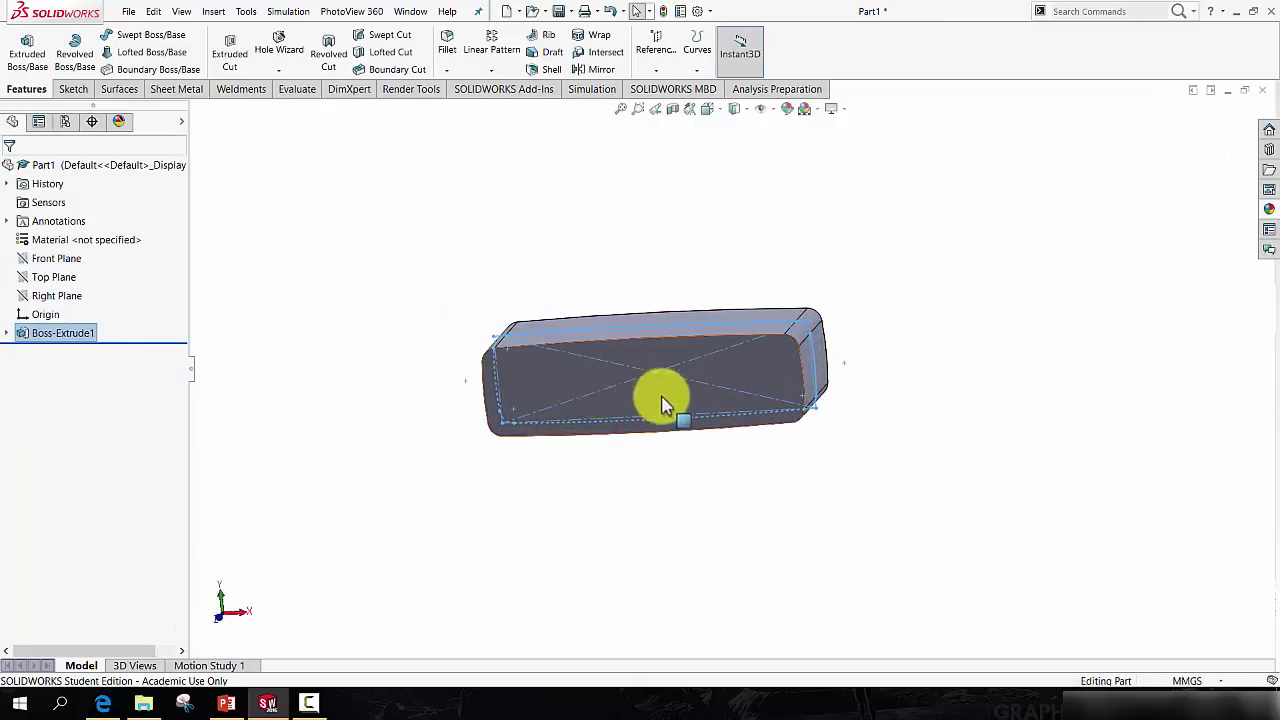
middle_click_drag(666, 403, 657, 297)
middle_click_drag(628, 355, 529, 277)
left_click(540, 69)
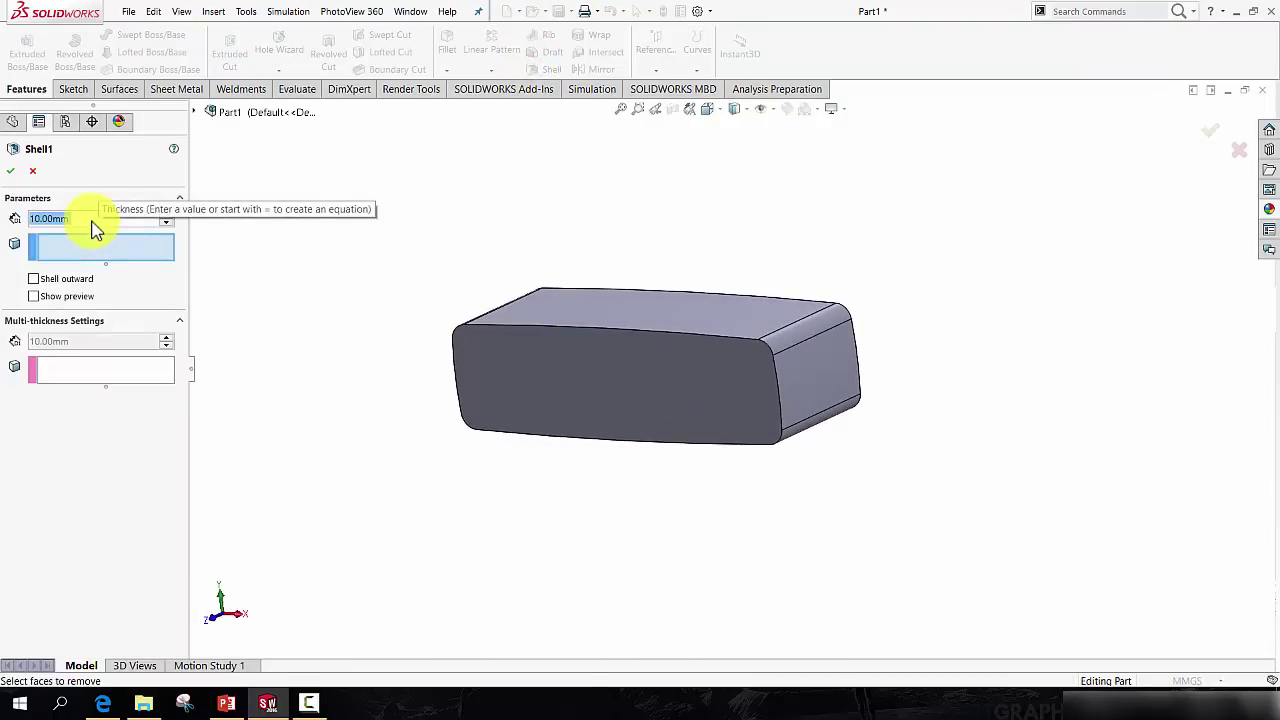
type("2.5")
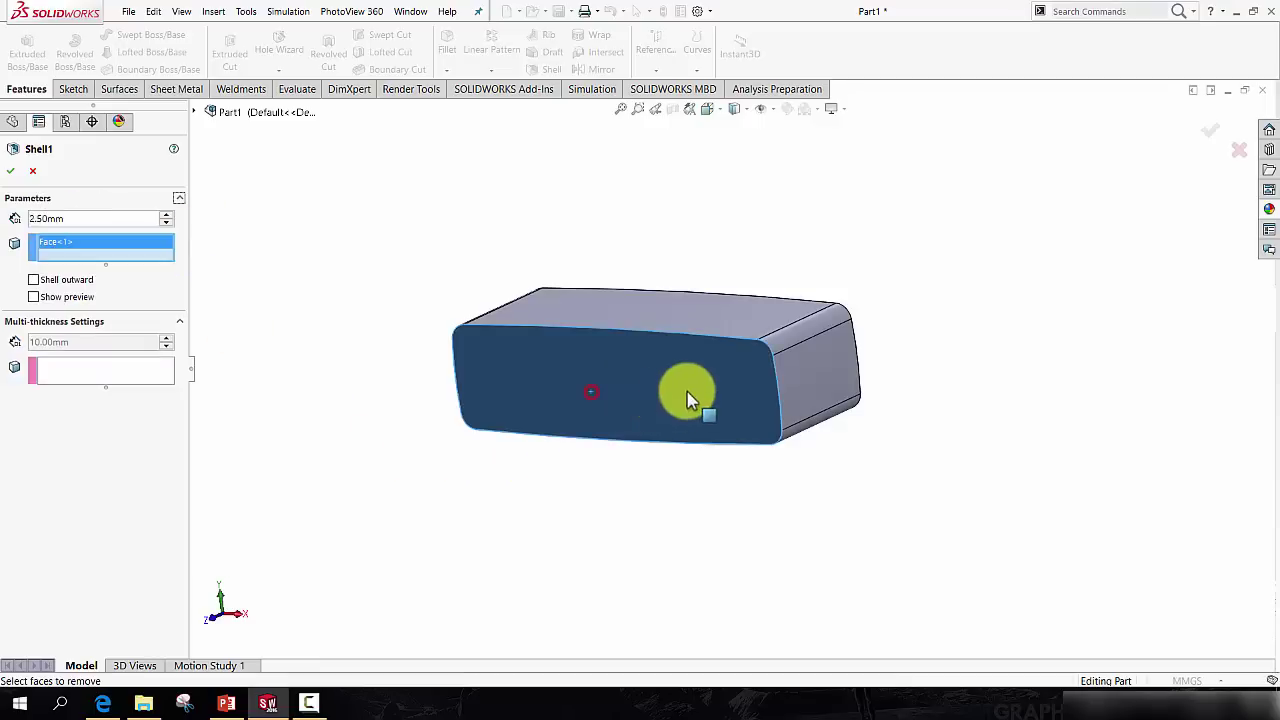
middle_click_drag(691, 393, 723, 366)
left_click(736, 357)
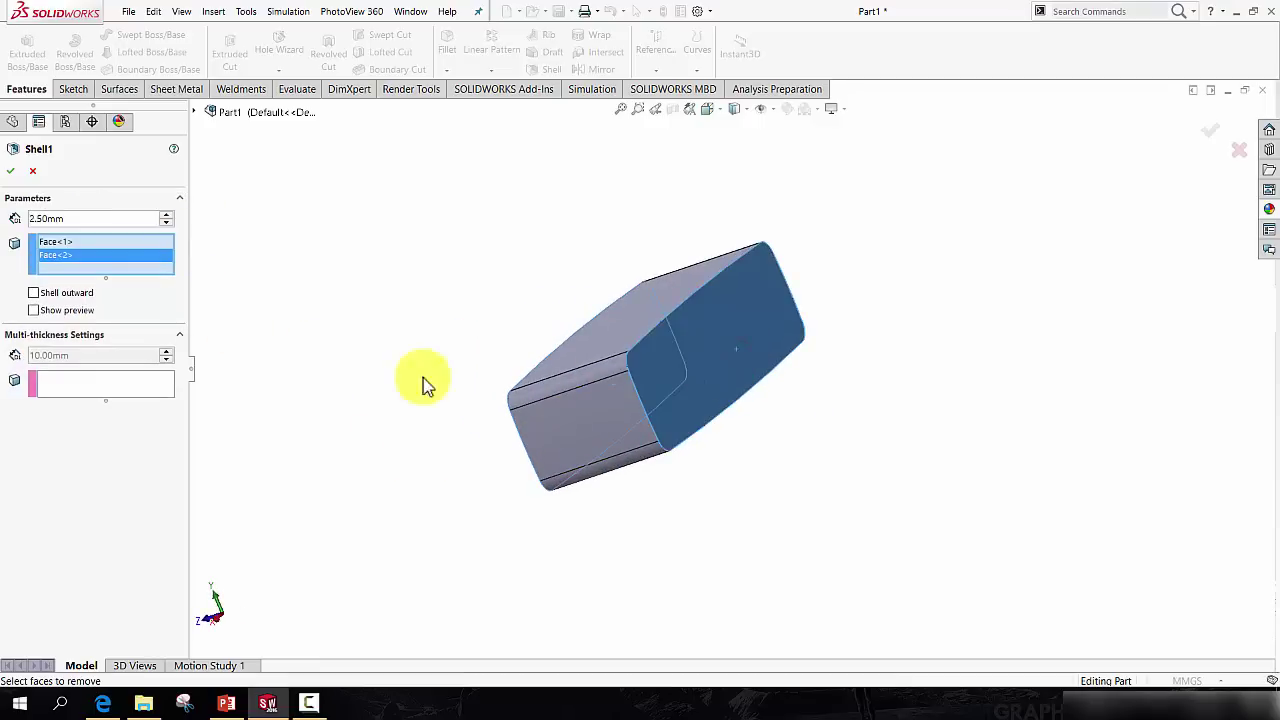
left_click(10, 172)
middle_click_drag(446, 337, 578, 437)
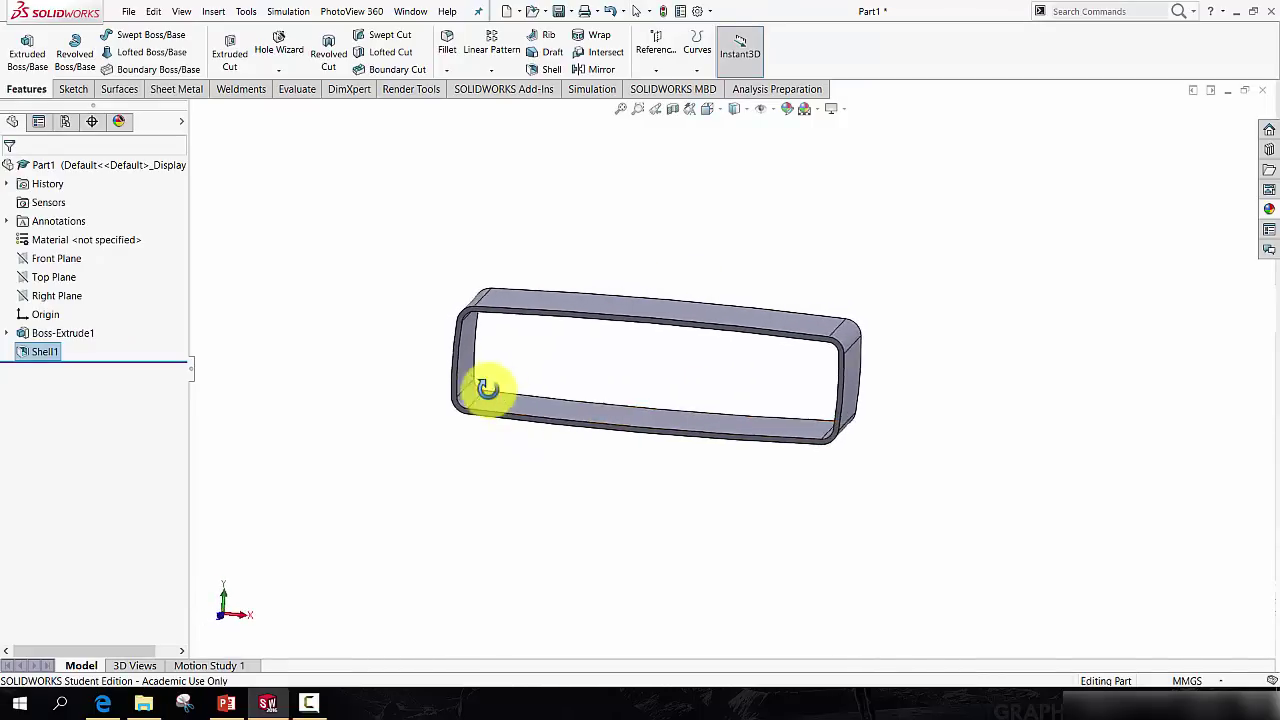
middle_click_drag(481, 388, 830, 358)
left_click(489, 350)
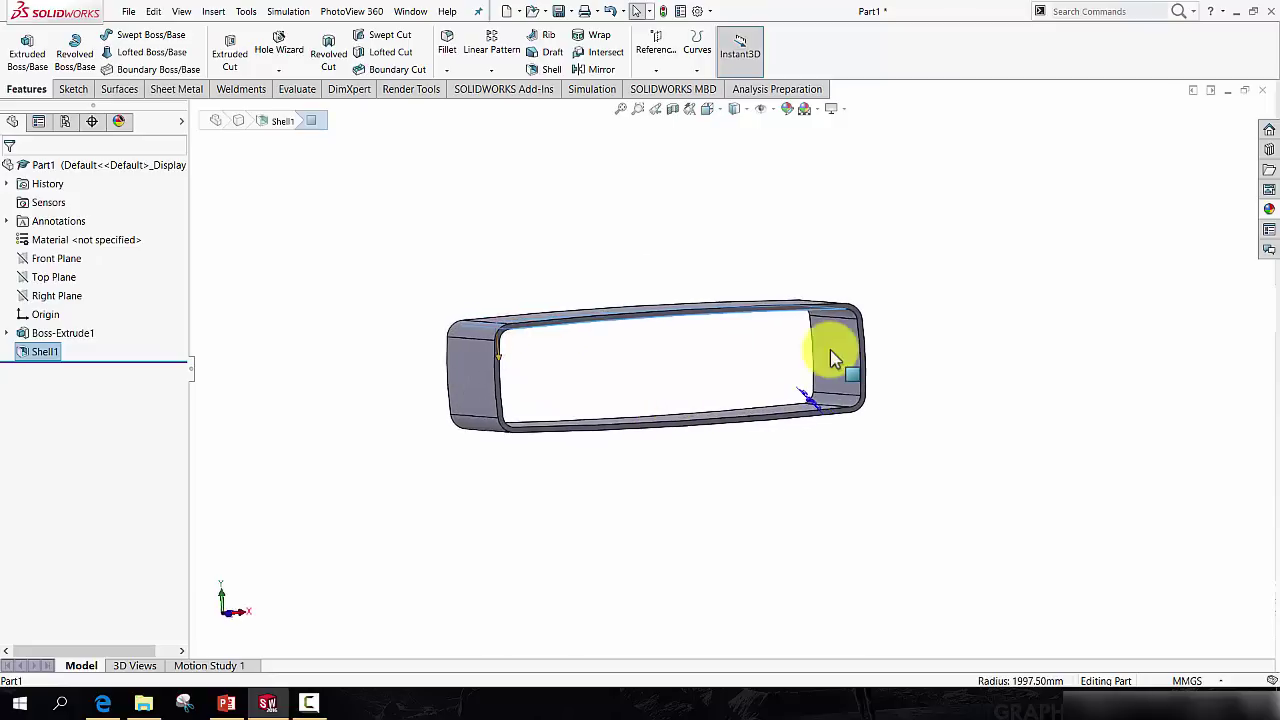
left_click(798, 403)
middle_click_drag(794, 374, 491, 389)
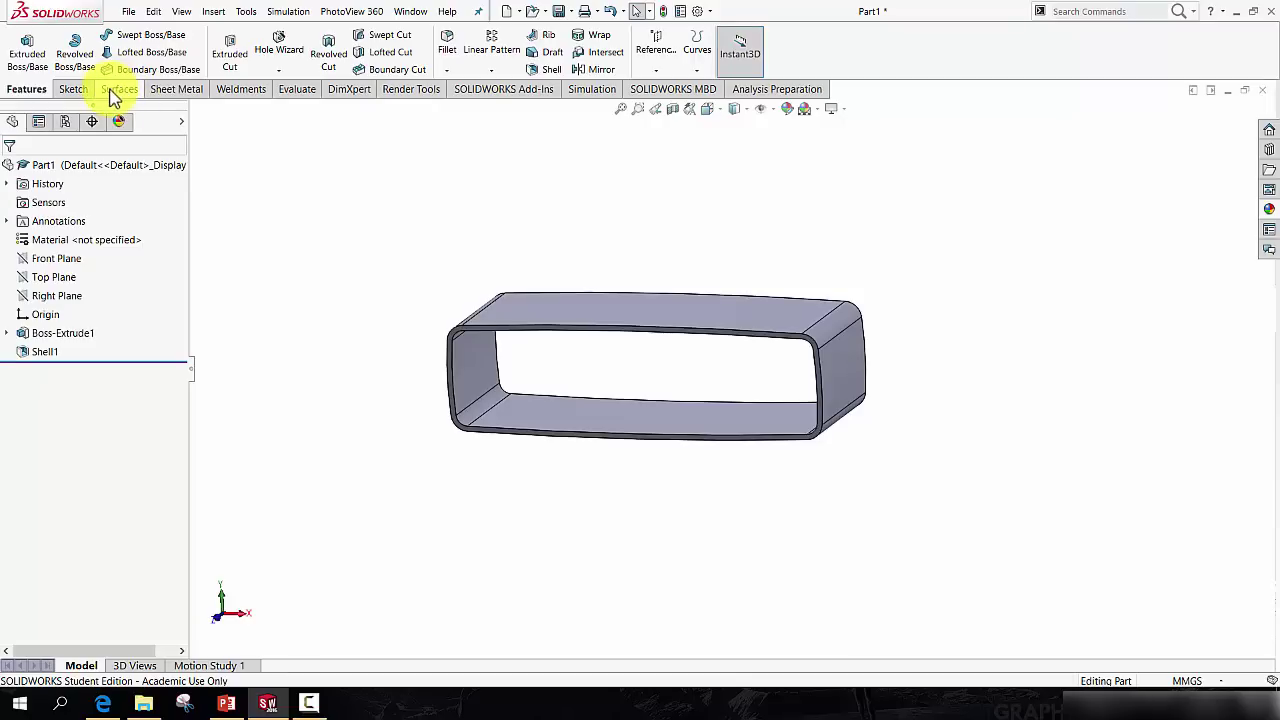
right_click(255, 97)
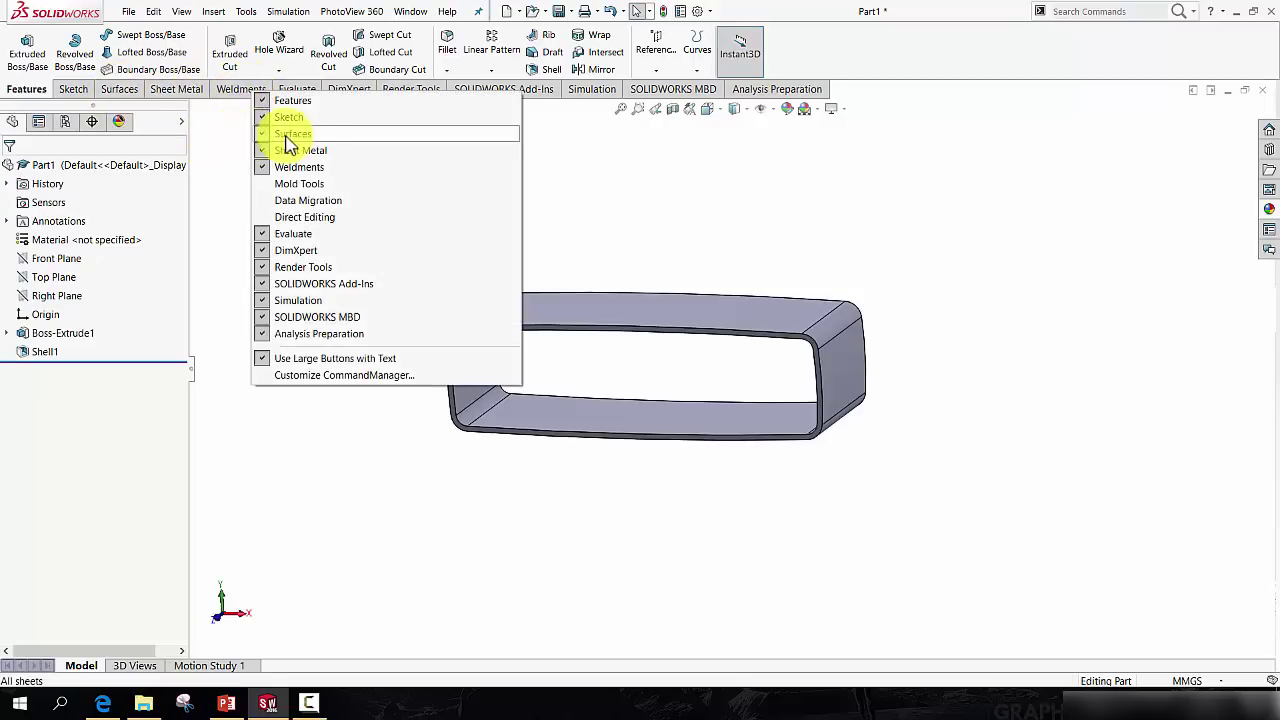
left_click(224, 140)
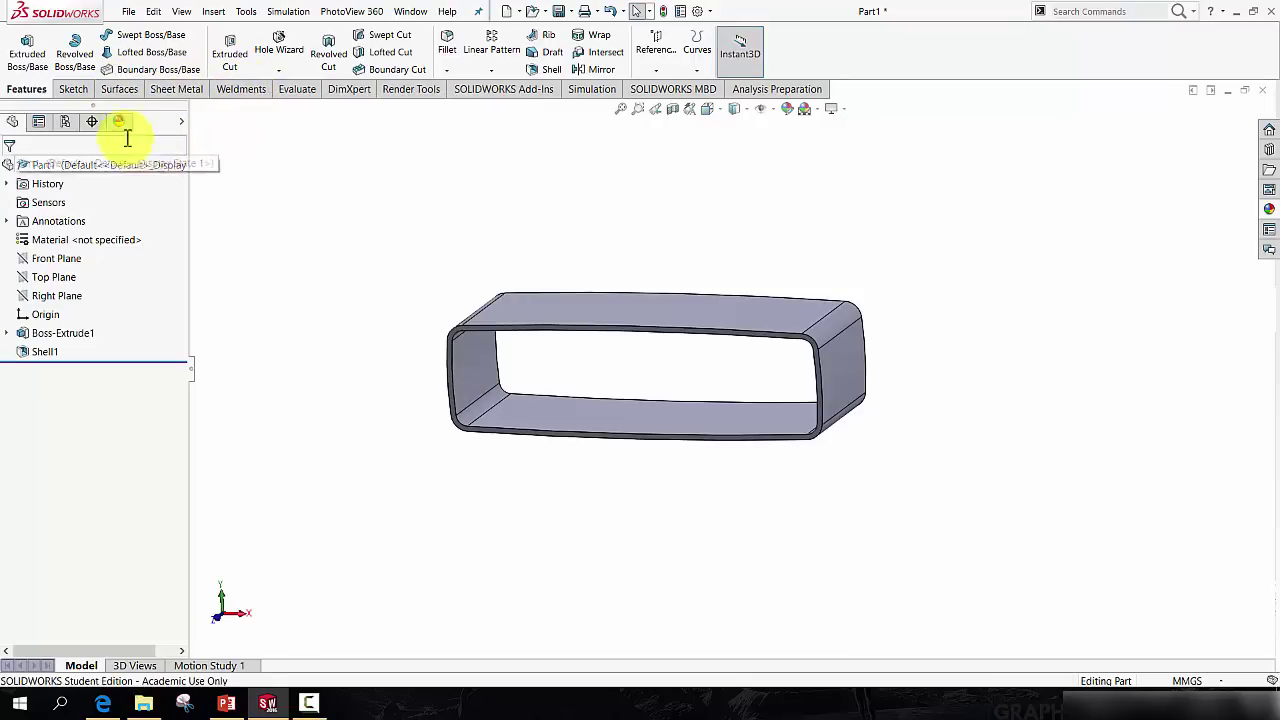
Knit the eight inner faces of the shelled body, including the corner fillets, into one surface with Knit Surface.
left_click(112, 90)
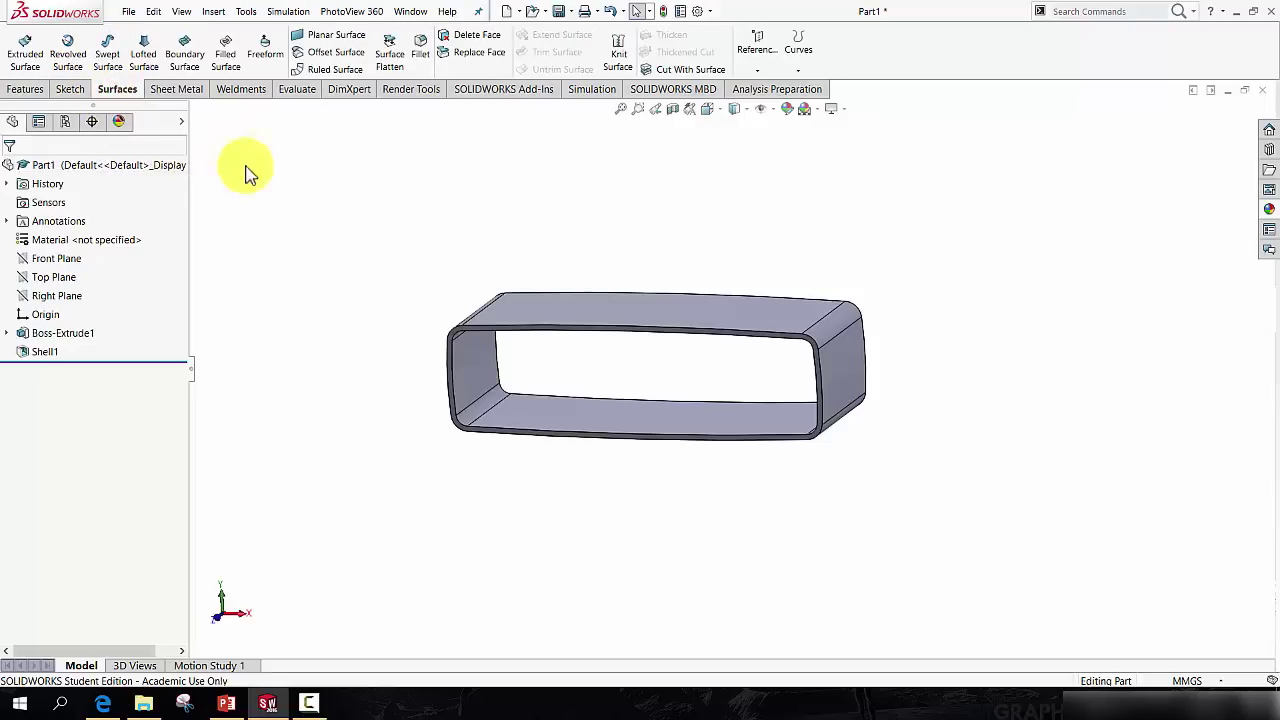
left_click(618, 60)
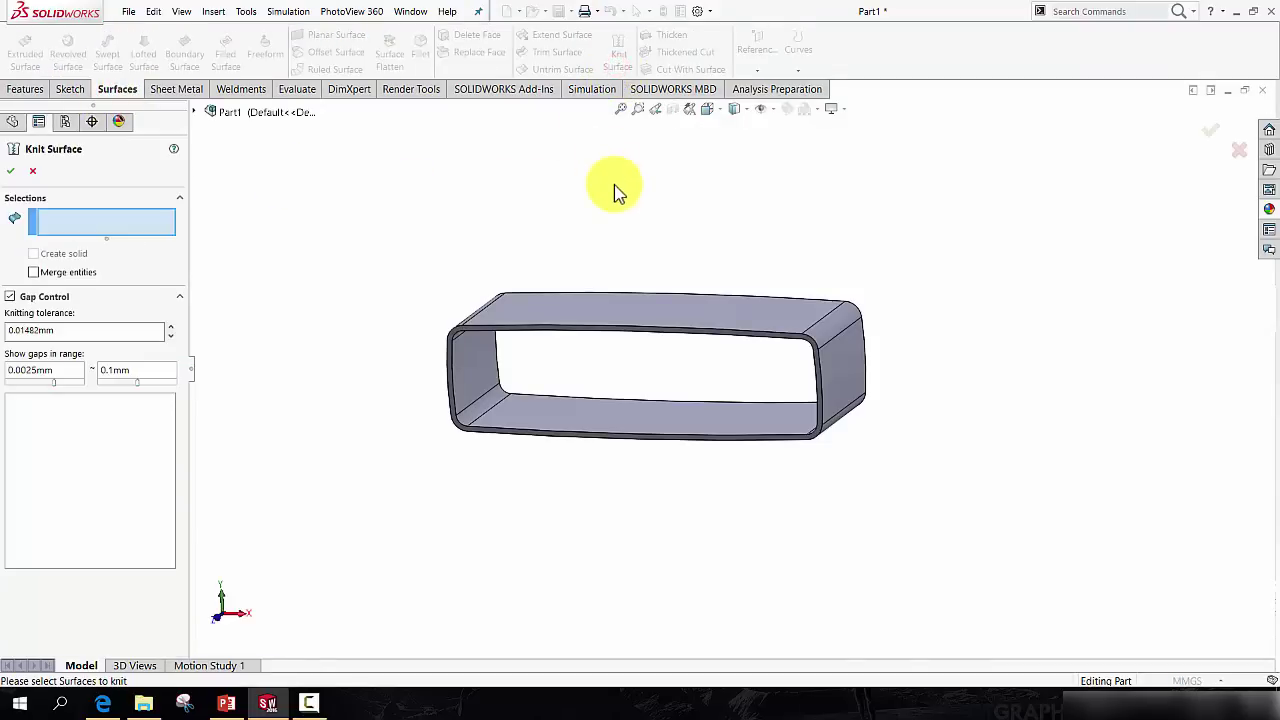
left_click(483, 357)
left_click(505, 410)
left_click(606, 407)
middle_click_drag(606, 407, 852, 370)
left_click(792, 415)
left_click(808, 398)
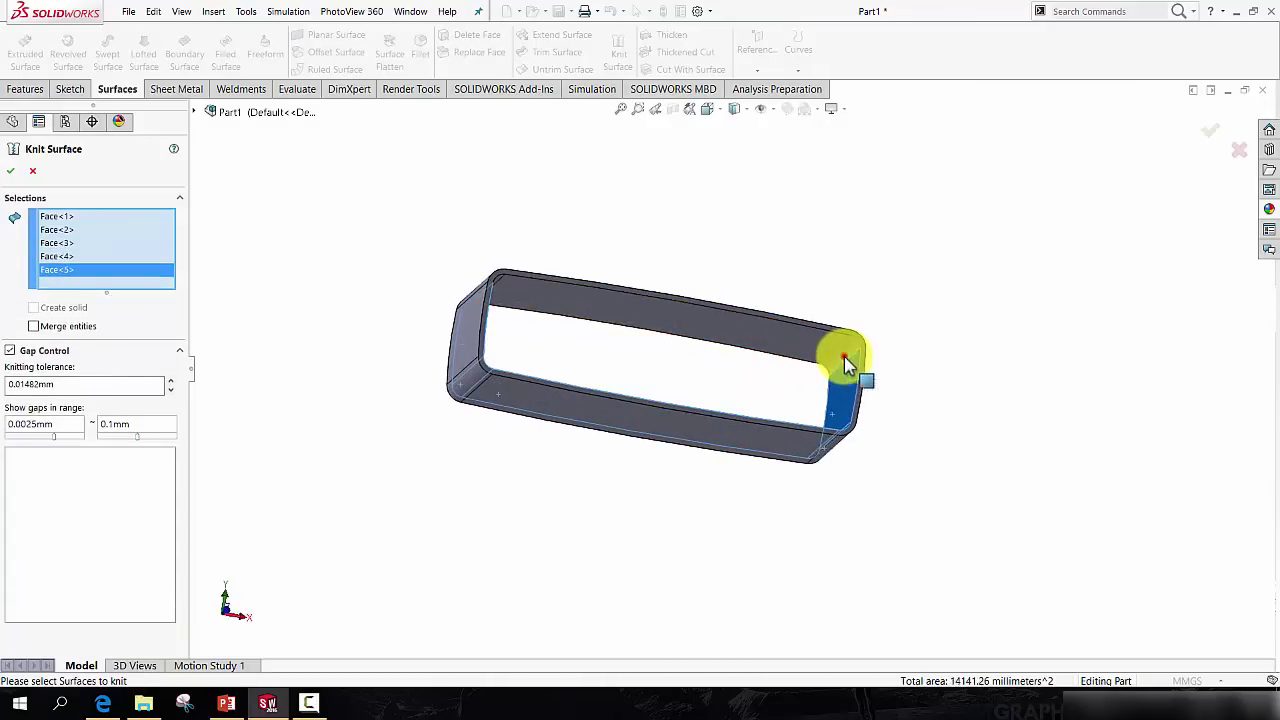
left_click(845, 362)
left_click(757, 362)
middle_click_drag(757, 366, 553, 313)
left_click(550, 312)
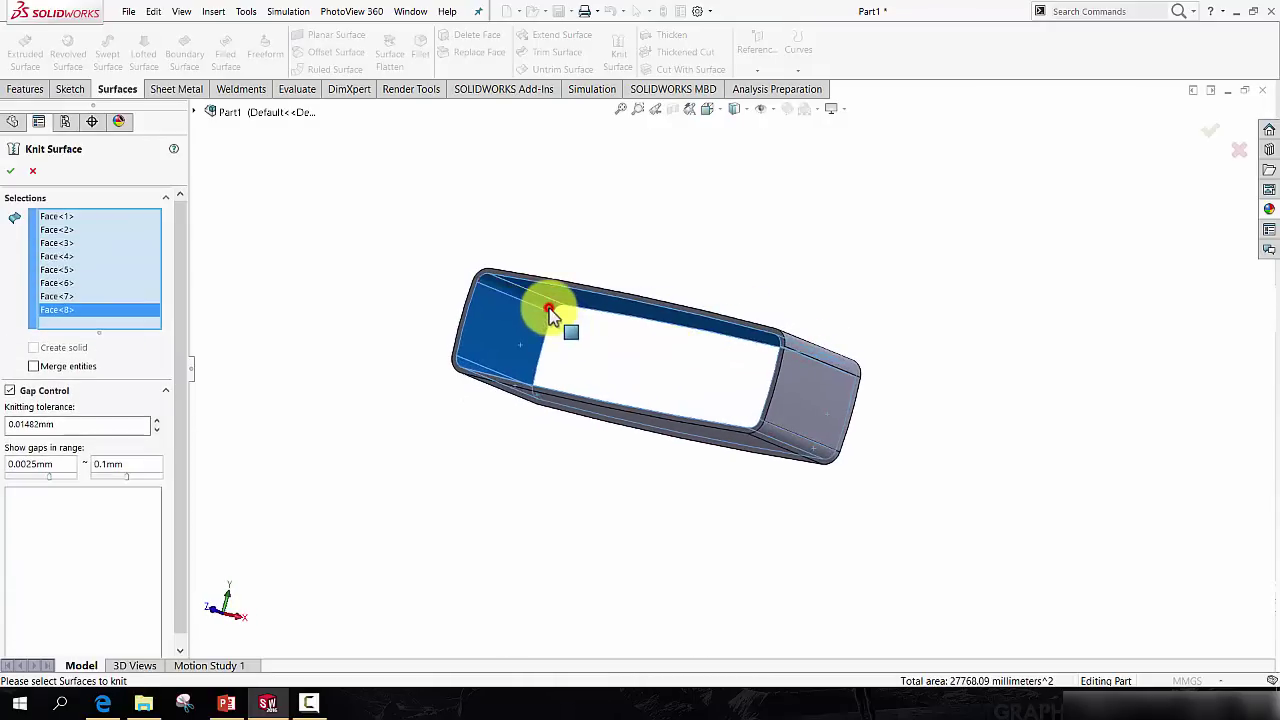
left_click(12, 173)
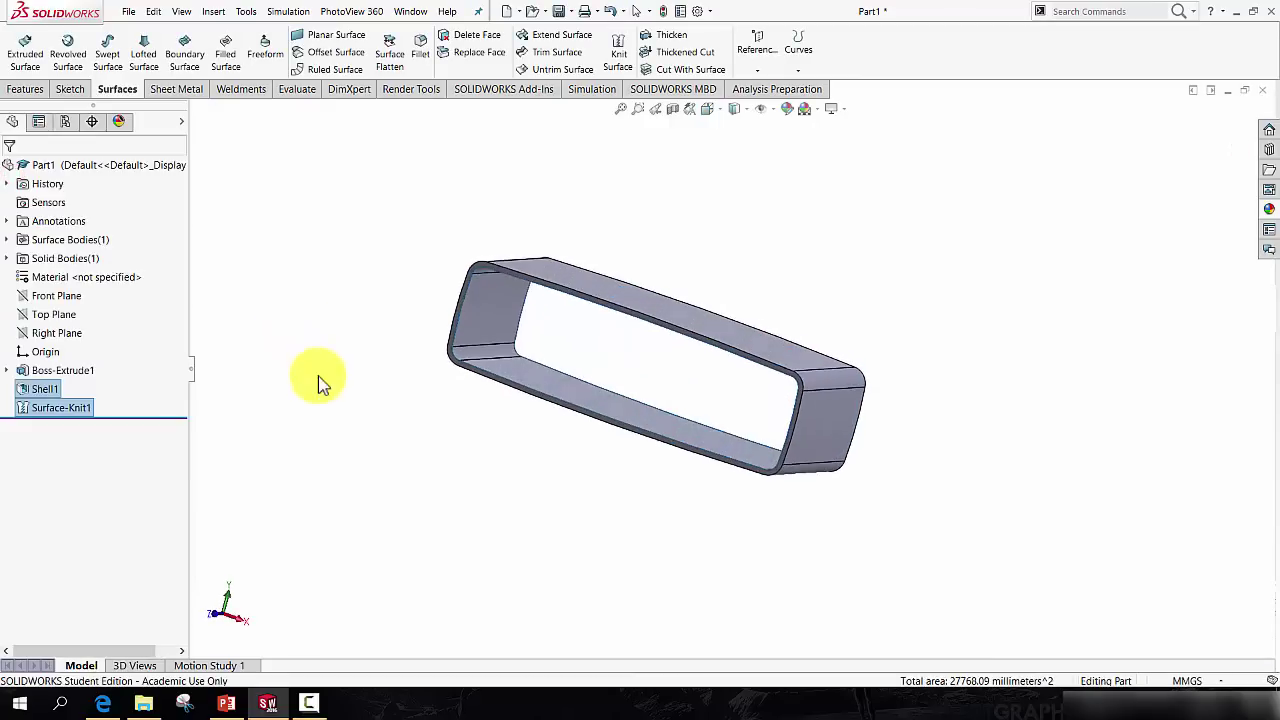
Select the knitted surface body to identify it and hide the shelled solid body.
left_click(6, 239)
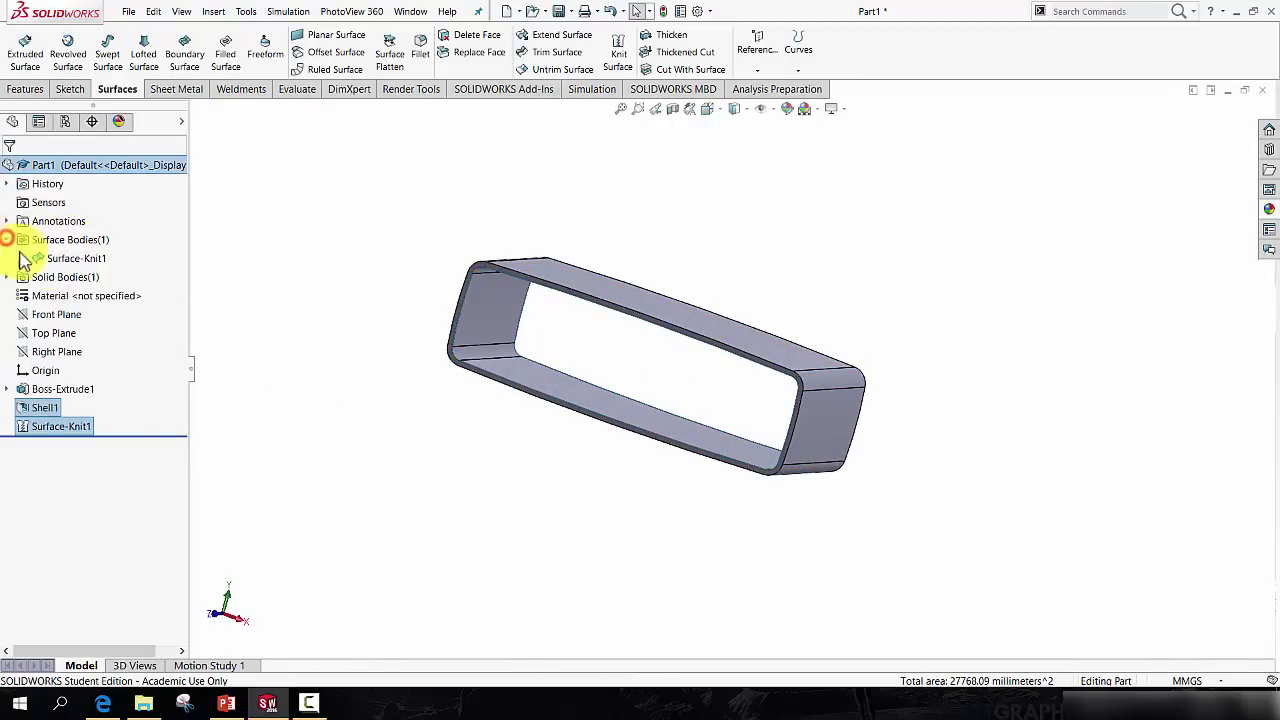
left_click(80, 262)
middle_click_drag(300, 331, 320, 290)
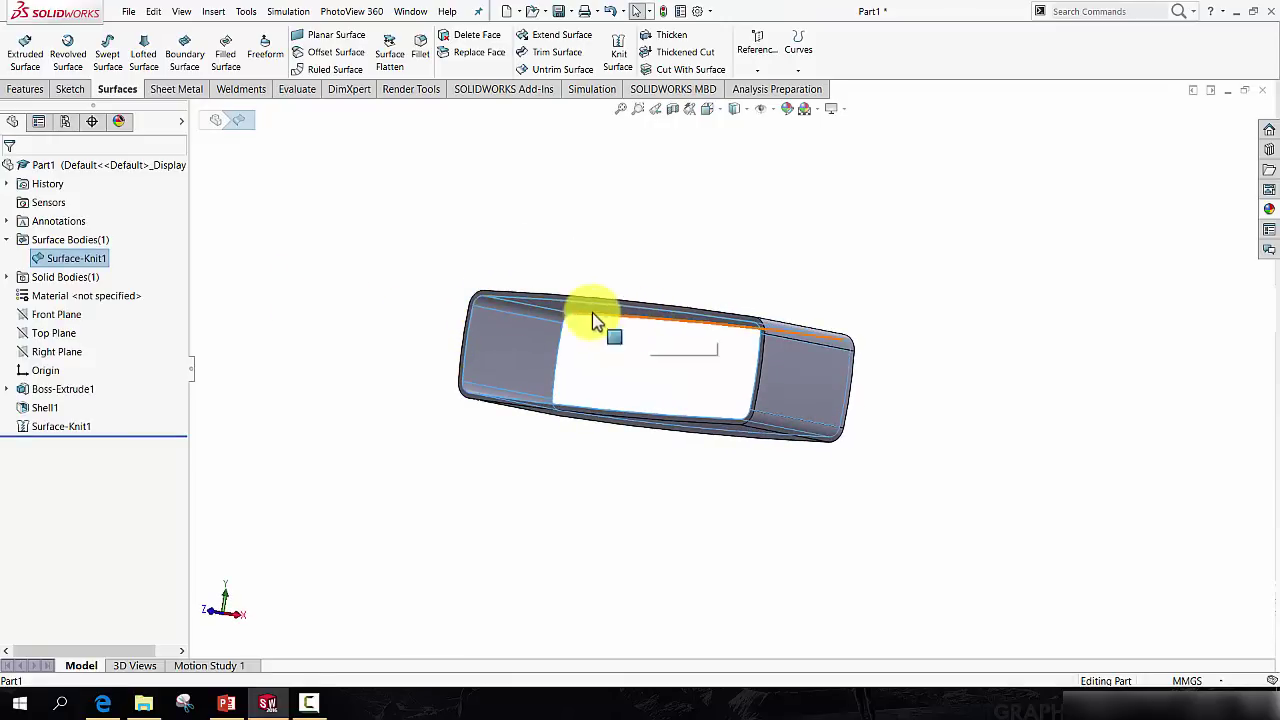
left_click(7, 277)
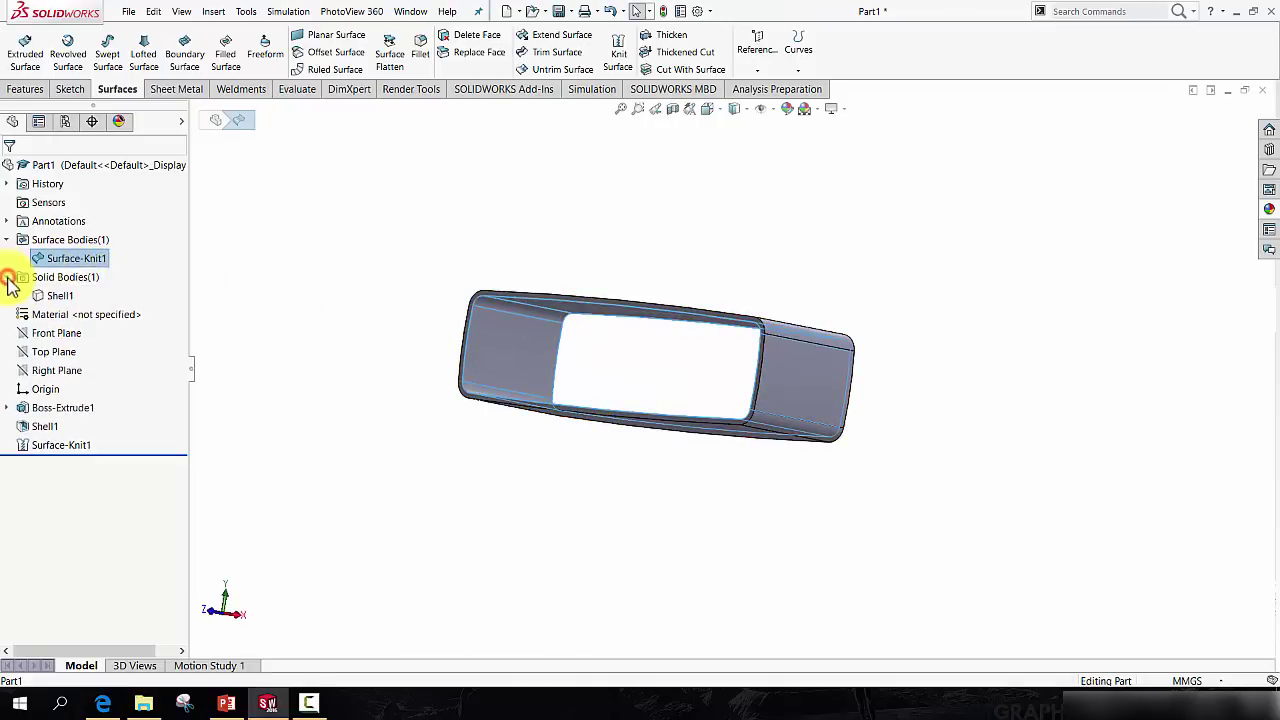
right_click(61, 297)
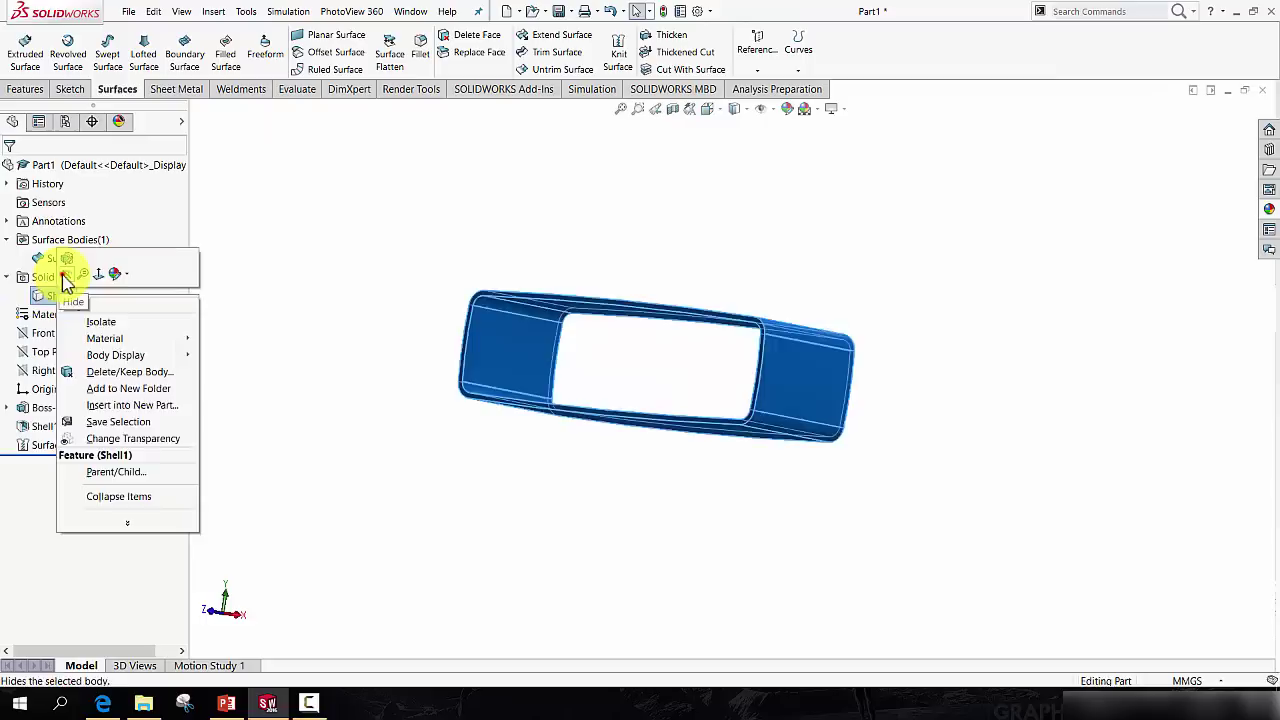
left_click(66, 280)
middle_click_drag(306, 223, 398, 313)
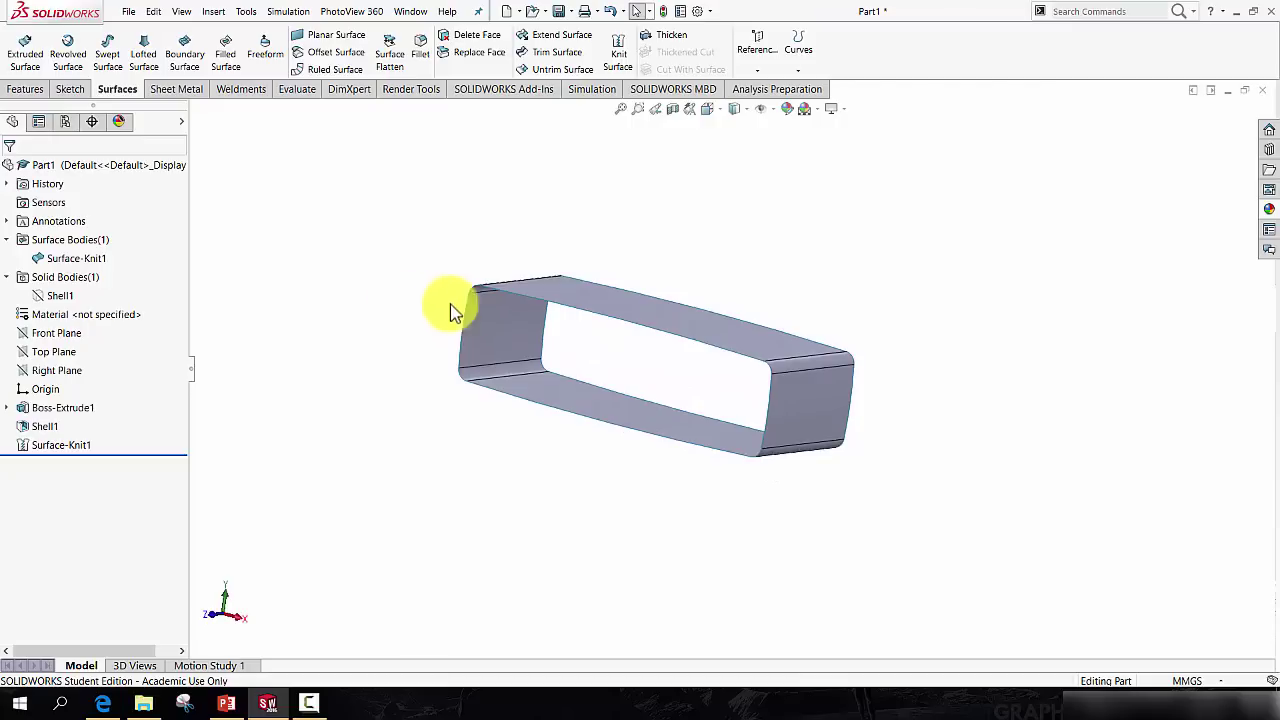
Thicken the knitted surface 2.5 mm toward the inside, keeping the result unmerged as a separate solid body.
left_click(675, 36)
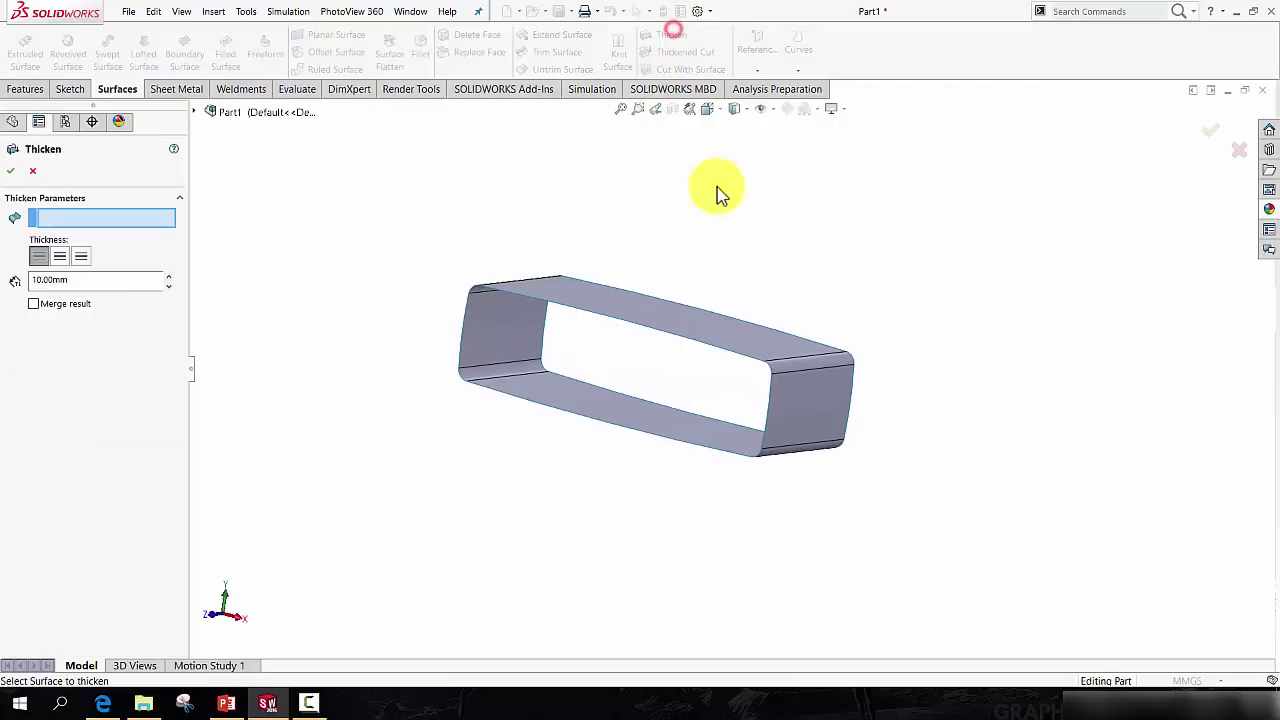
left_click(598, 291)
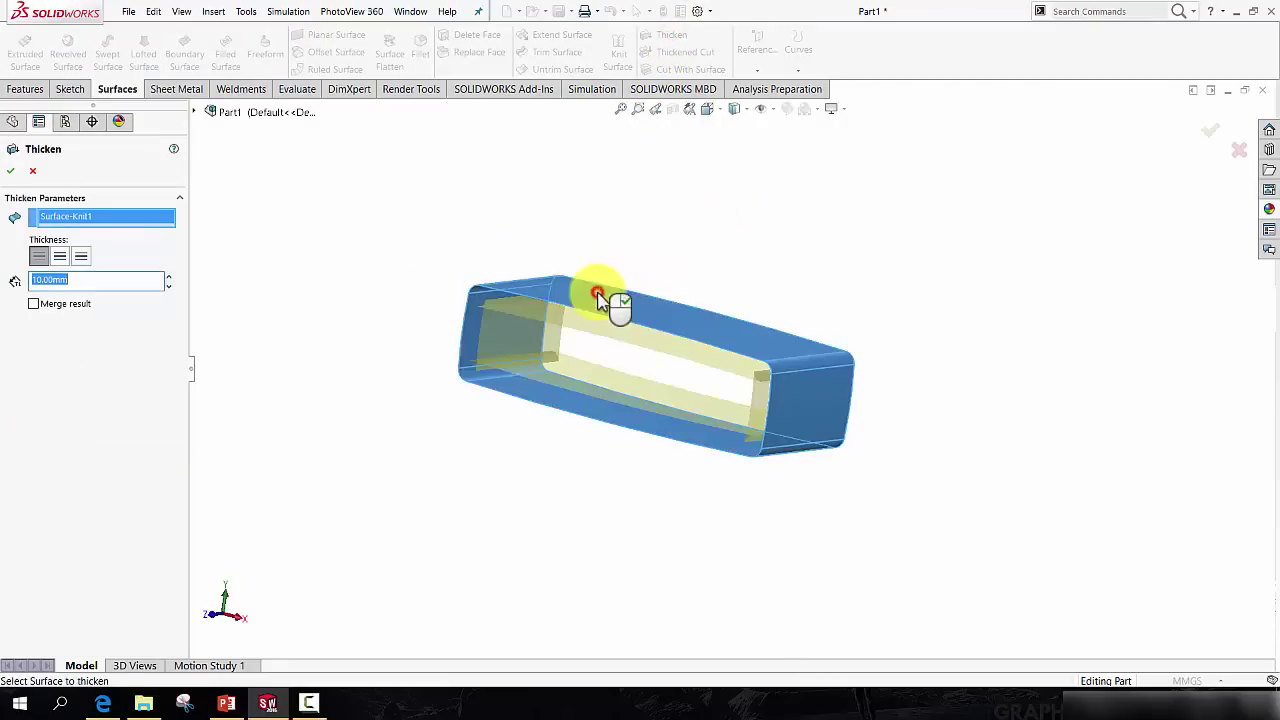
mouse_move(594, 294)
middle_mouse_down()
mouse_move(600, 320)
mouse_move(588, 316)
middle_mouse_up()
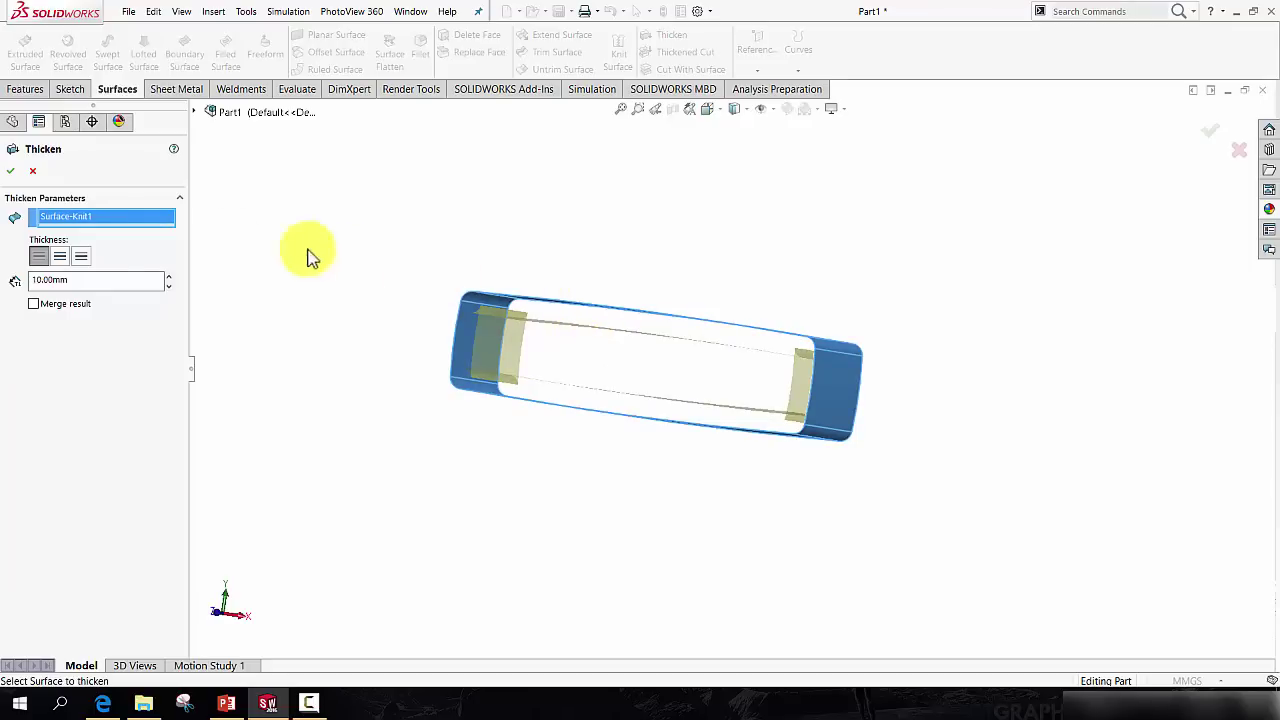
left_click(81, 257)
left_click(40, 258)
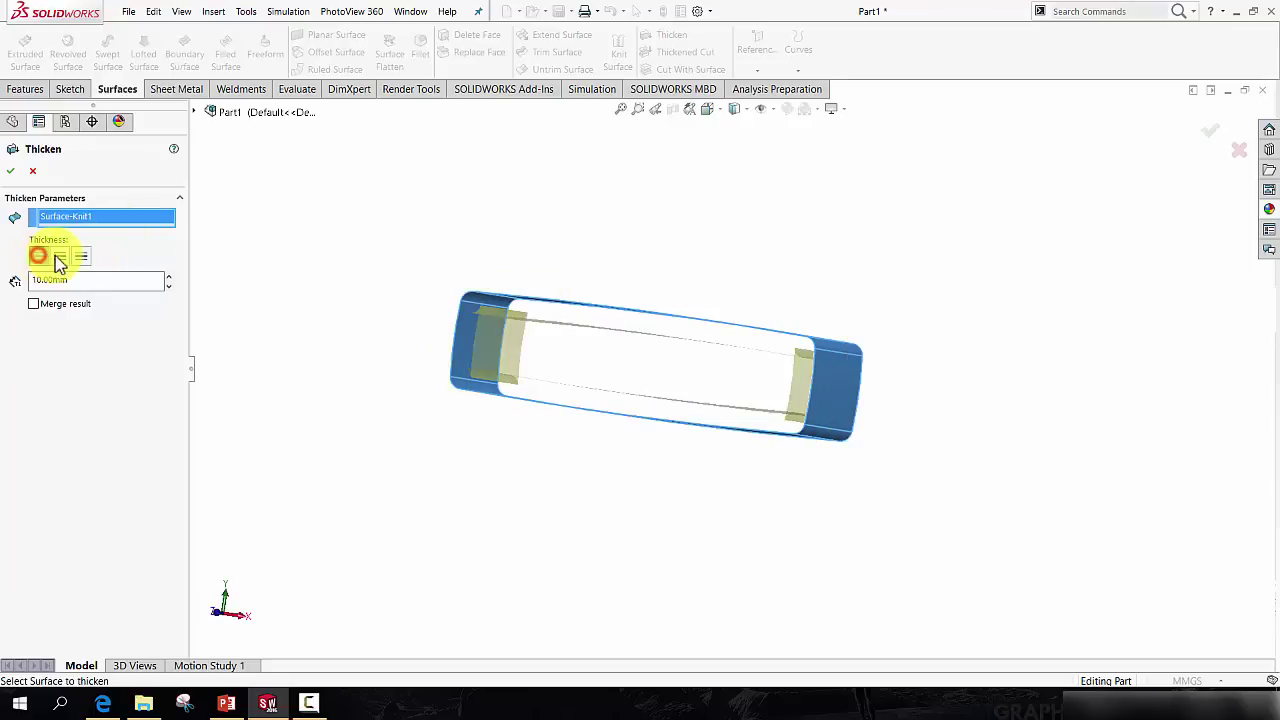
left_click(81, 257)
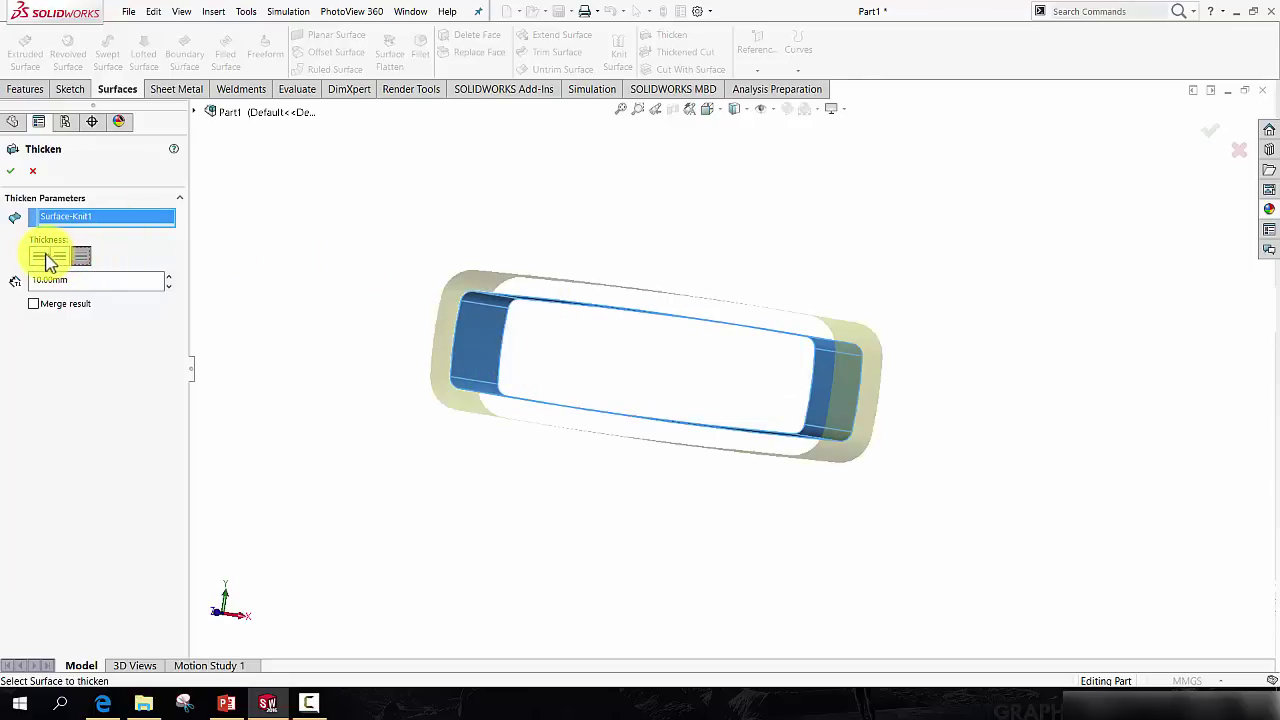
left_click(40, 257)
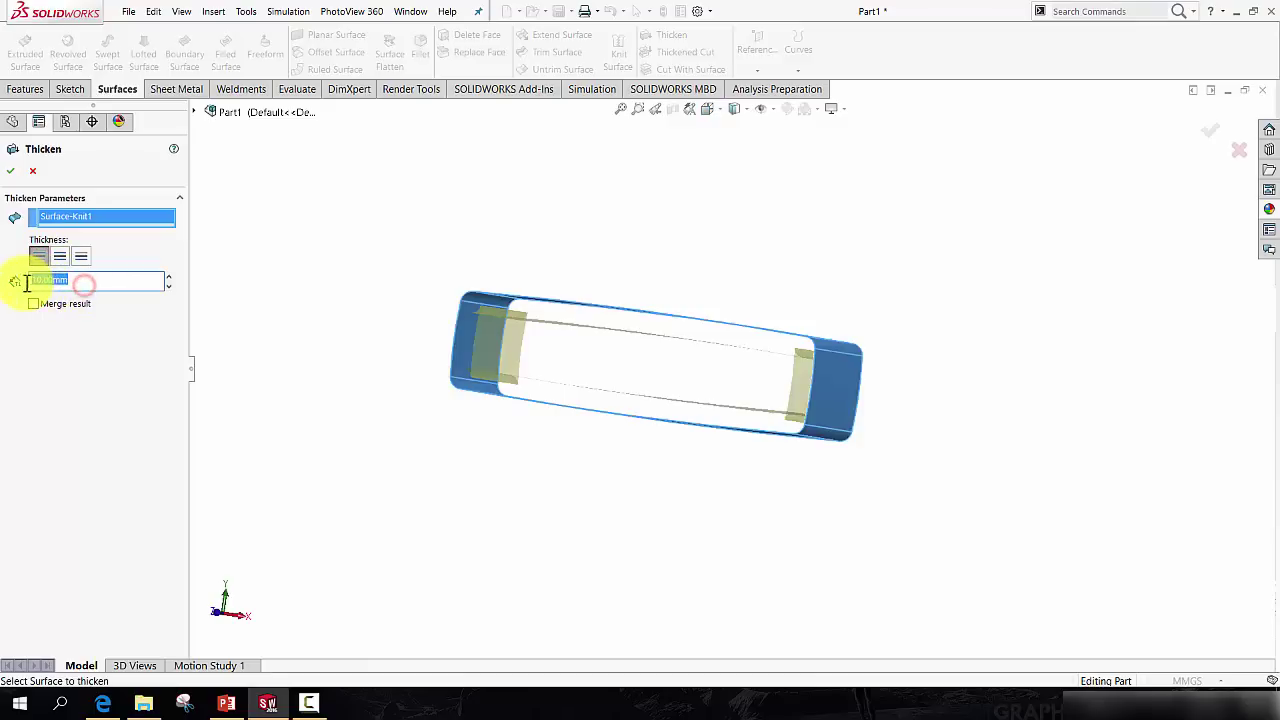
type("2.5")
left_click(93, 343)
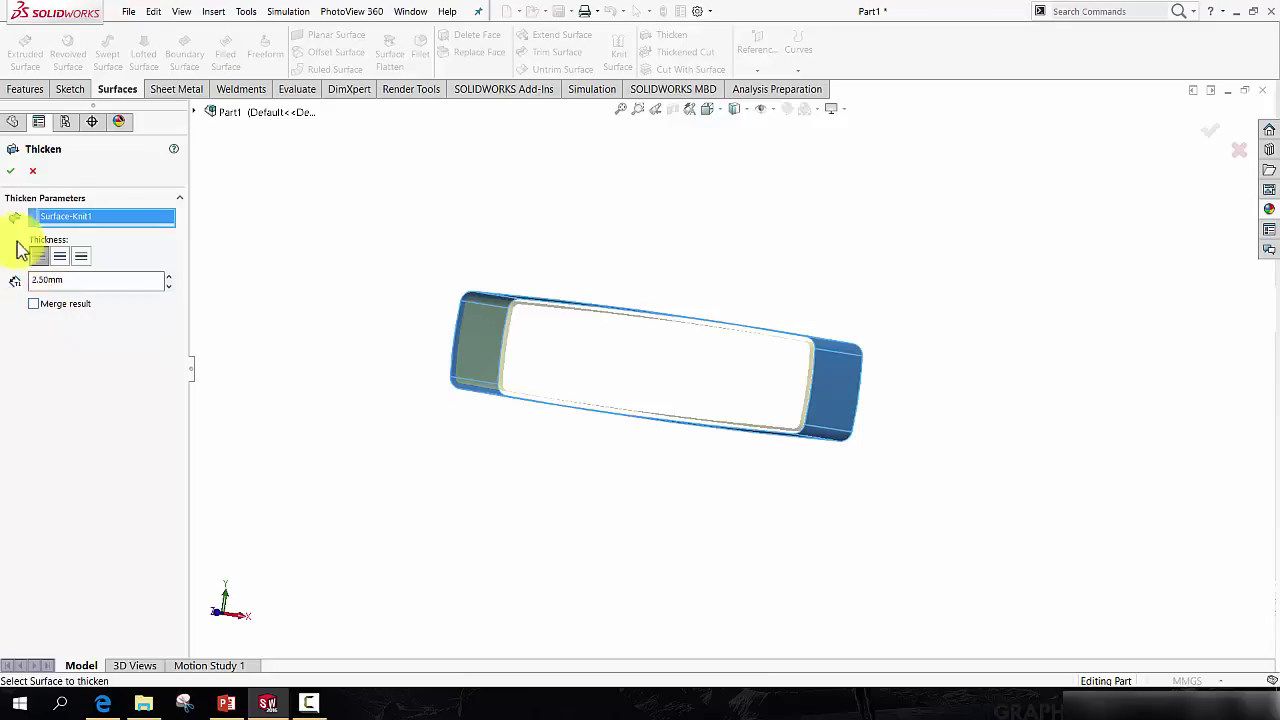
left_click(11, 174)
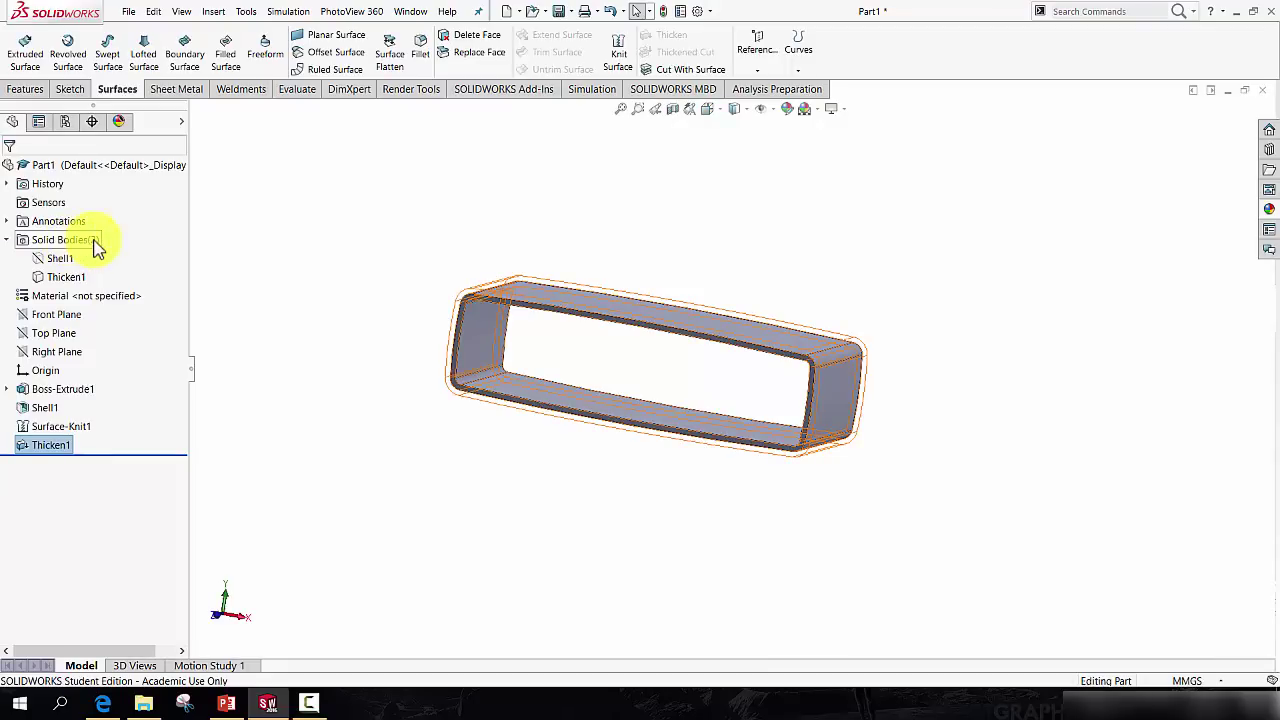
Show the hidden shelled body and examine how the two nested walls meet at a corner.
right_click(60, 262)
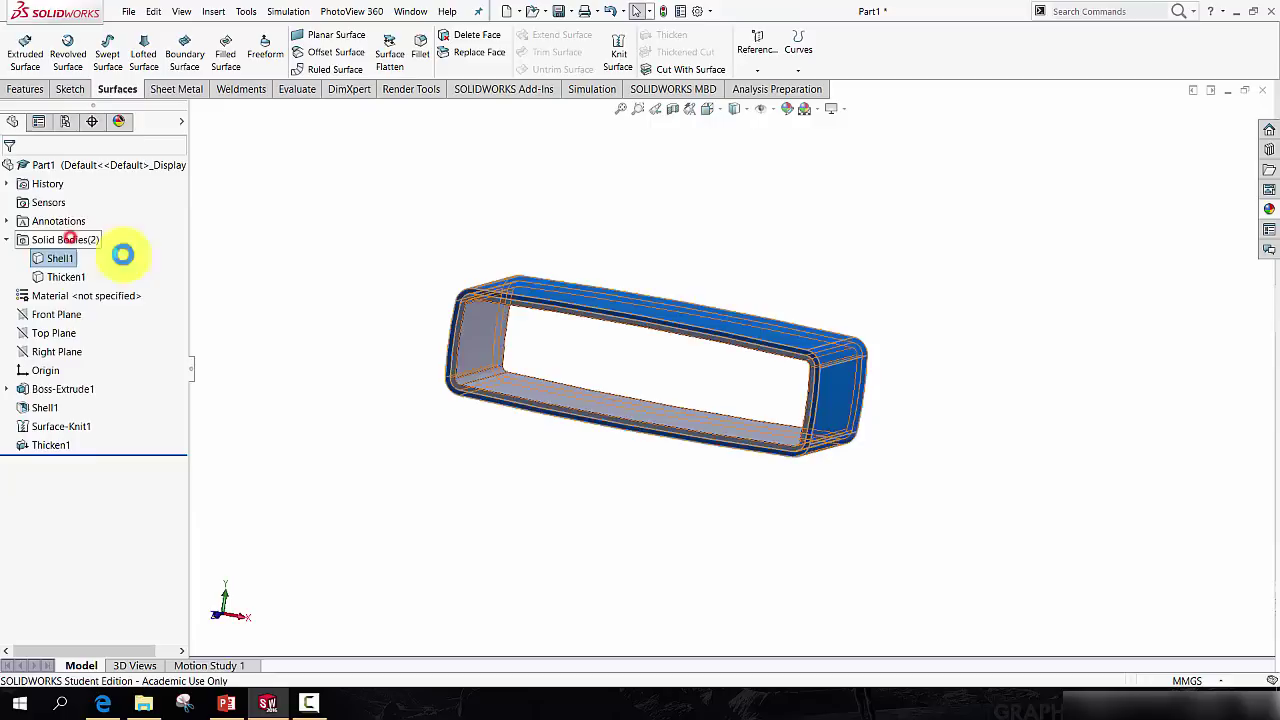
middle_click_drag(440, 345, 429, 309)
scroll(490, 325, "down", 5)
scroll(490, 325, "down", 3)
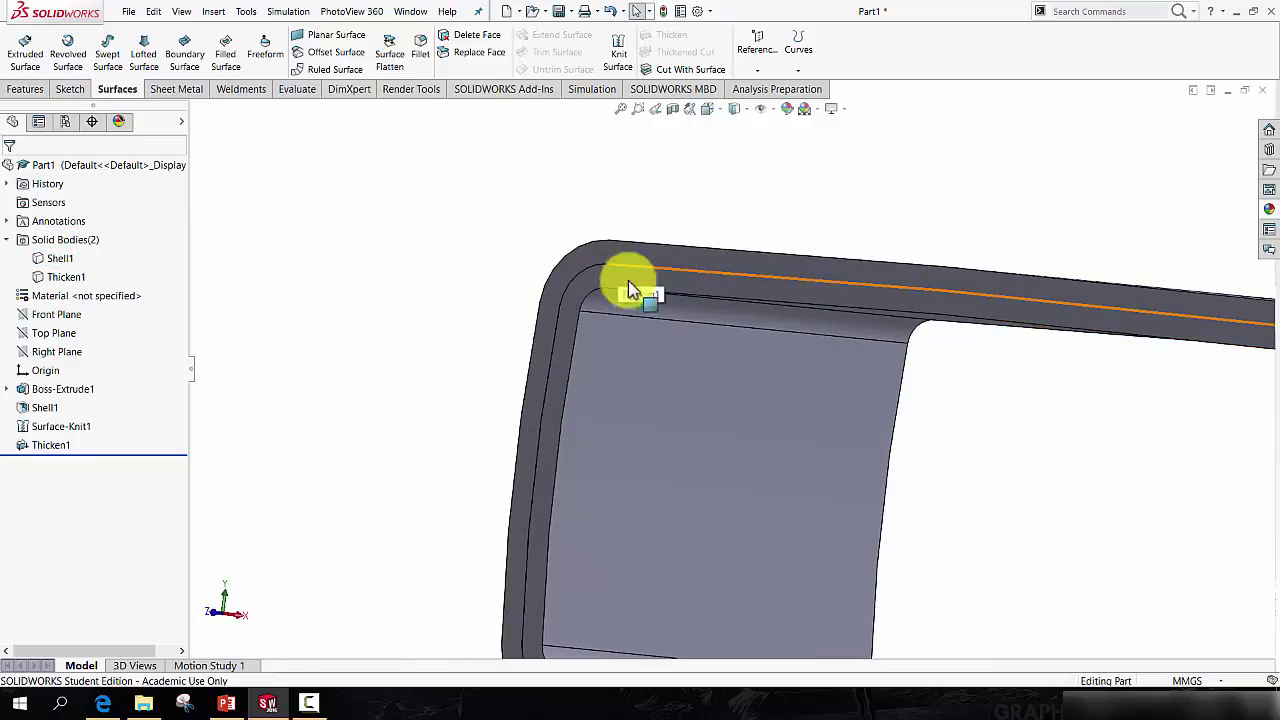
scroll(633, 286, "up", 5)
middle_click_drag(754, 349, 920, 418)
scroll(920, 418, "up", 5)
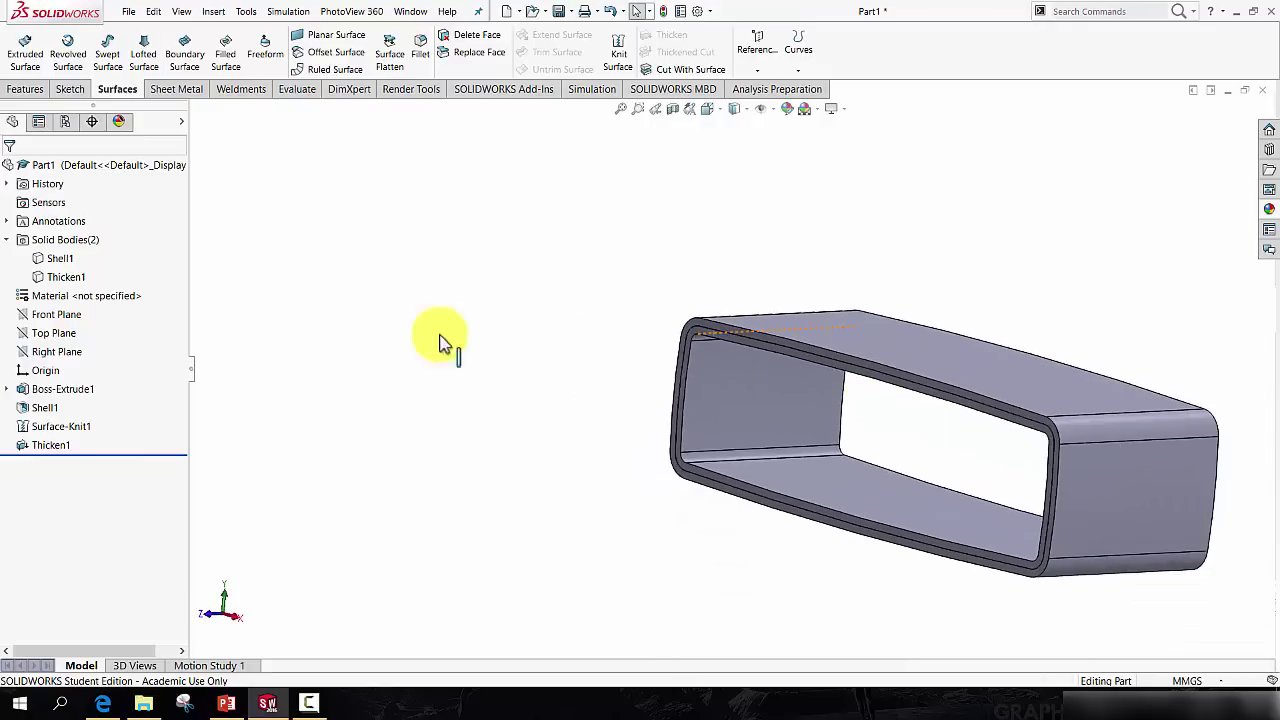
Hide the thickened inner body to examine the outer shelled body on its own.
right_click(66, 277)
left_click(86, 263)
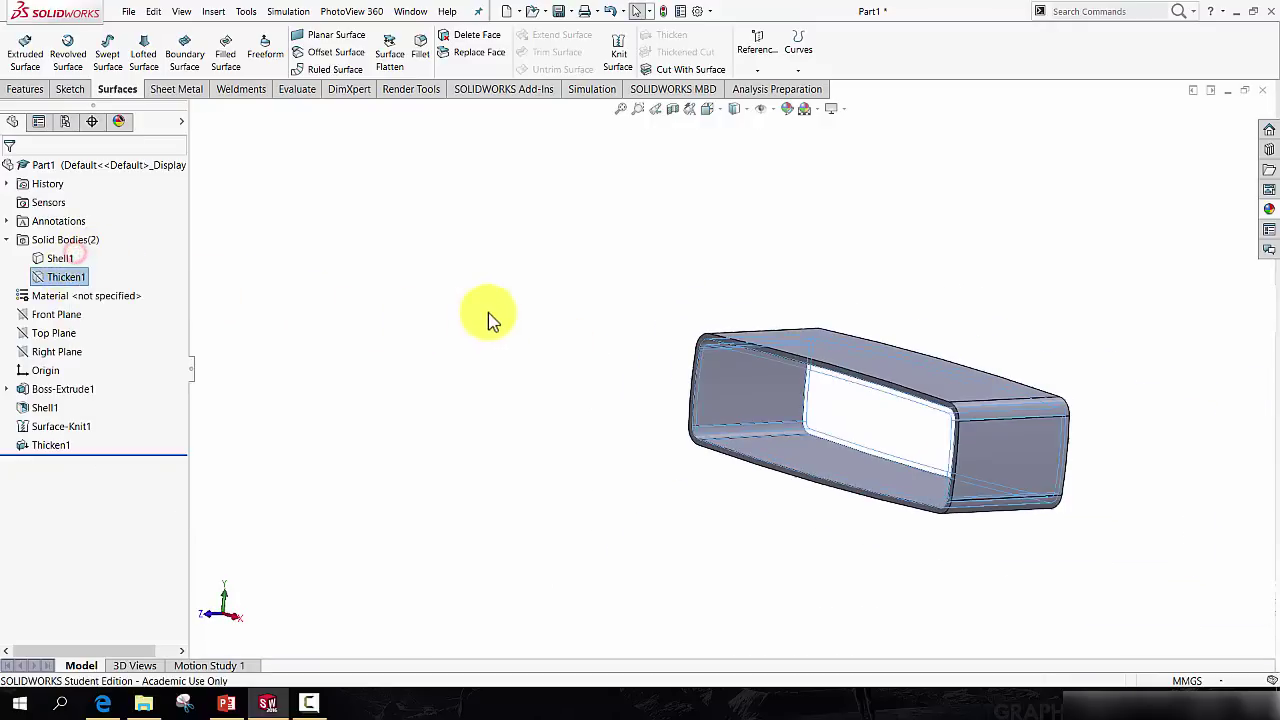
left_click(561, 343)
middle_click_drag(567, 360, 865, 420)
Hide the shelled body to view the thickened inner body alone, and turn the shelled body back on.
right_click(63, 258)
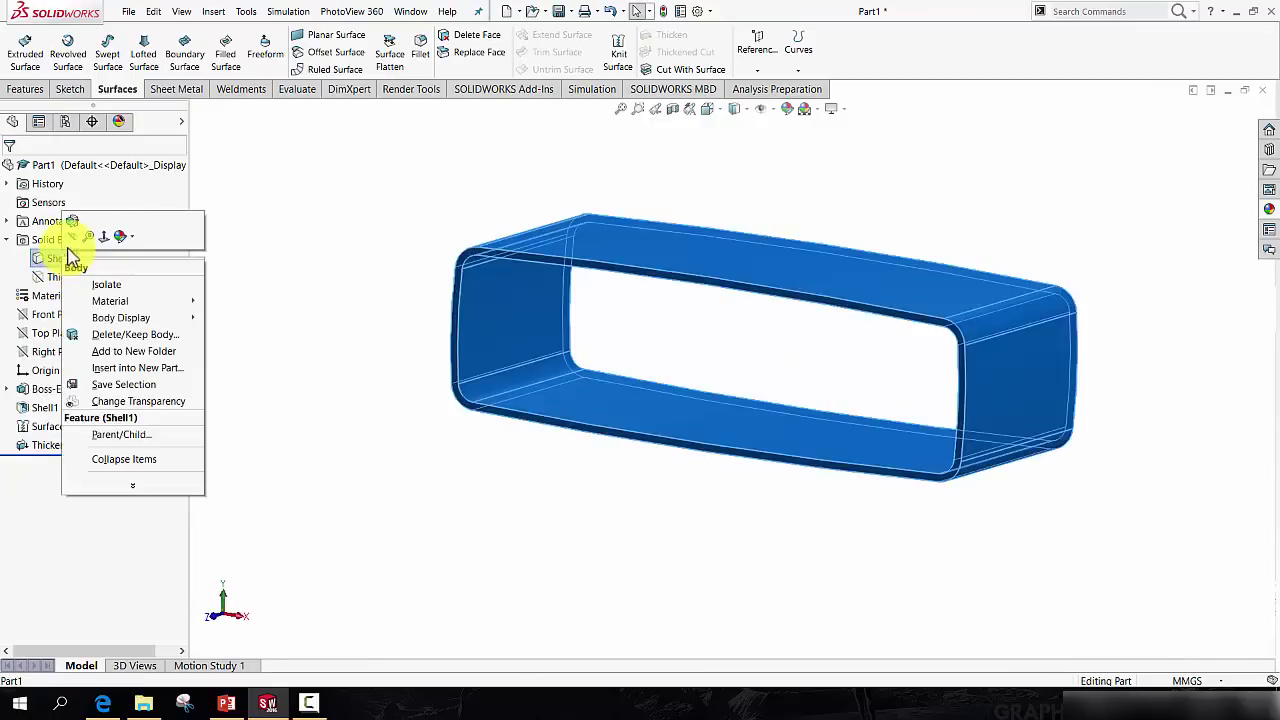
left_click(271, 287)
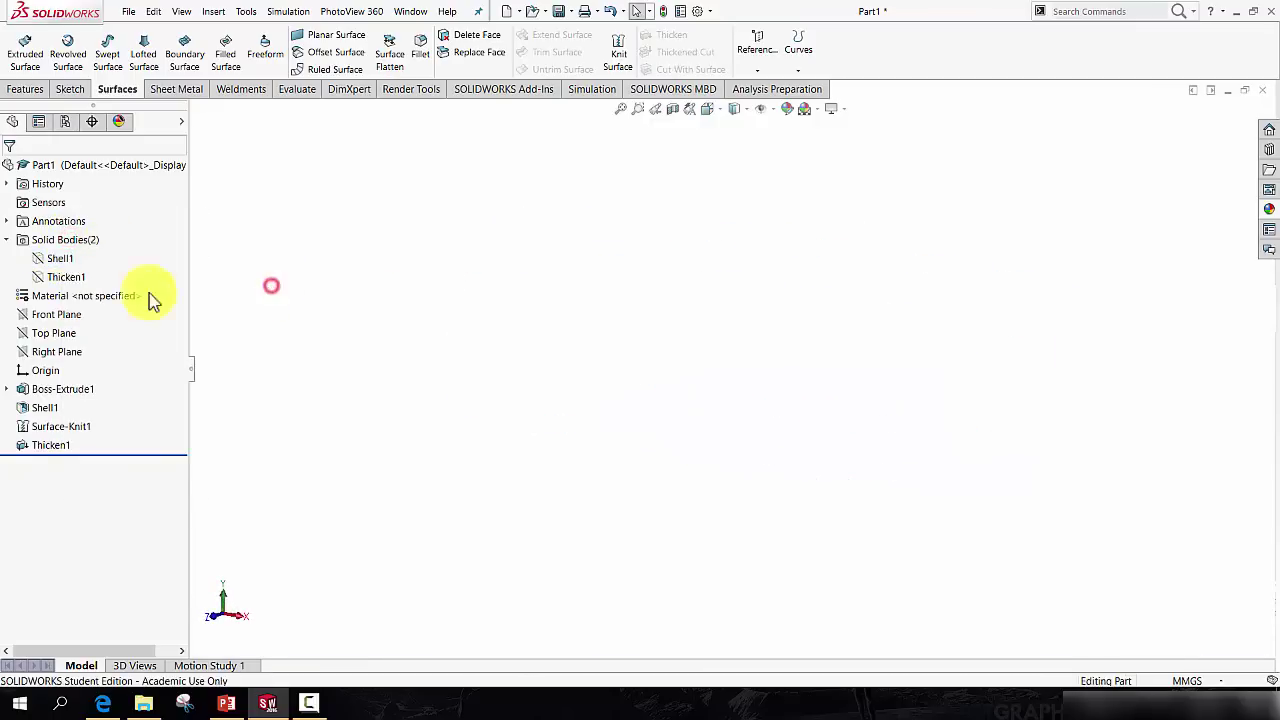
right_click(60, 277)
left_click(63, 260)
left_click(251, 268)
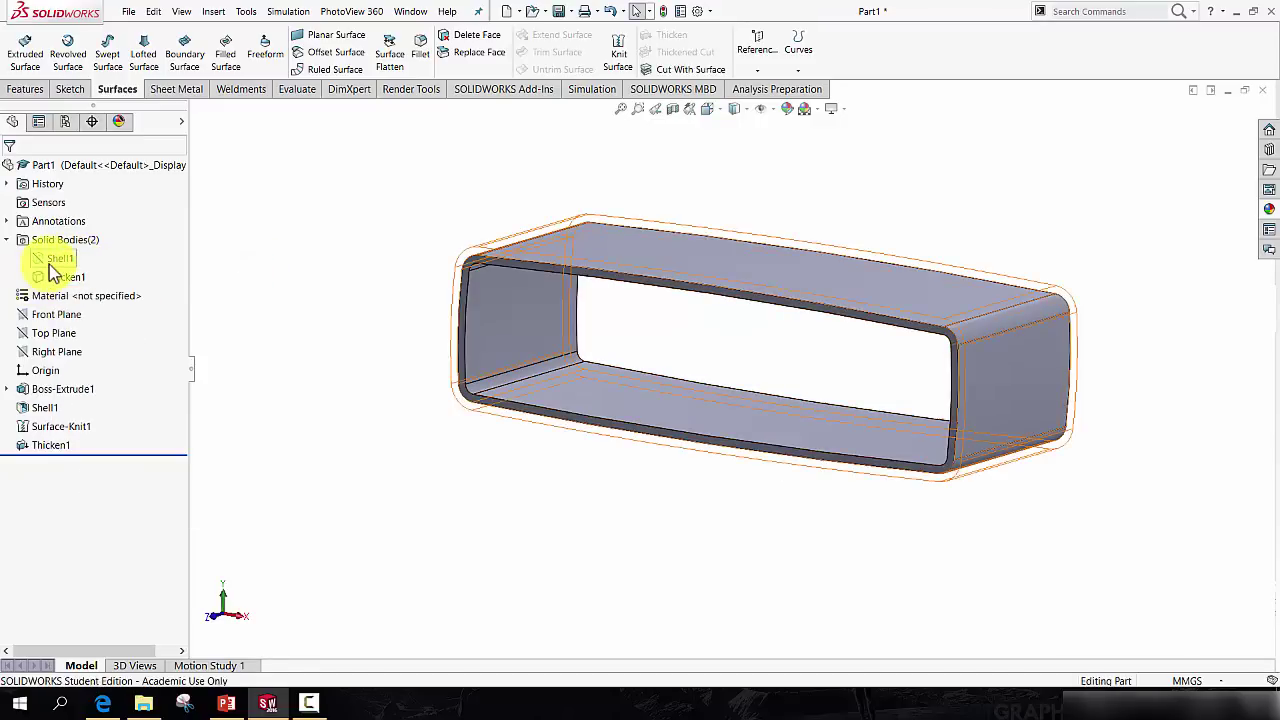
right_click(63, 258)
left_click(234, 260)
middle_click_drag(429, 343, 430, 316)
Sketch a center rectangle on the Top Plane from the origin to the body's short edge, about 183 by 55 mm.
left_click(71, 90)
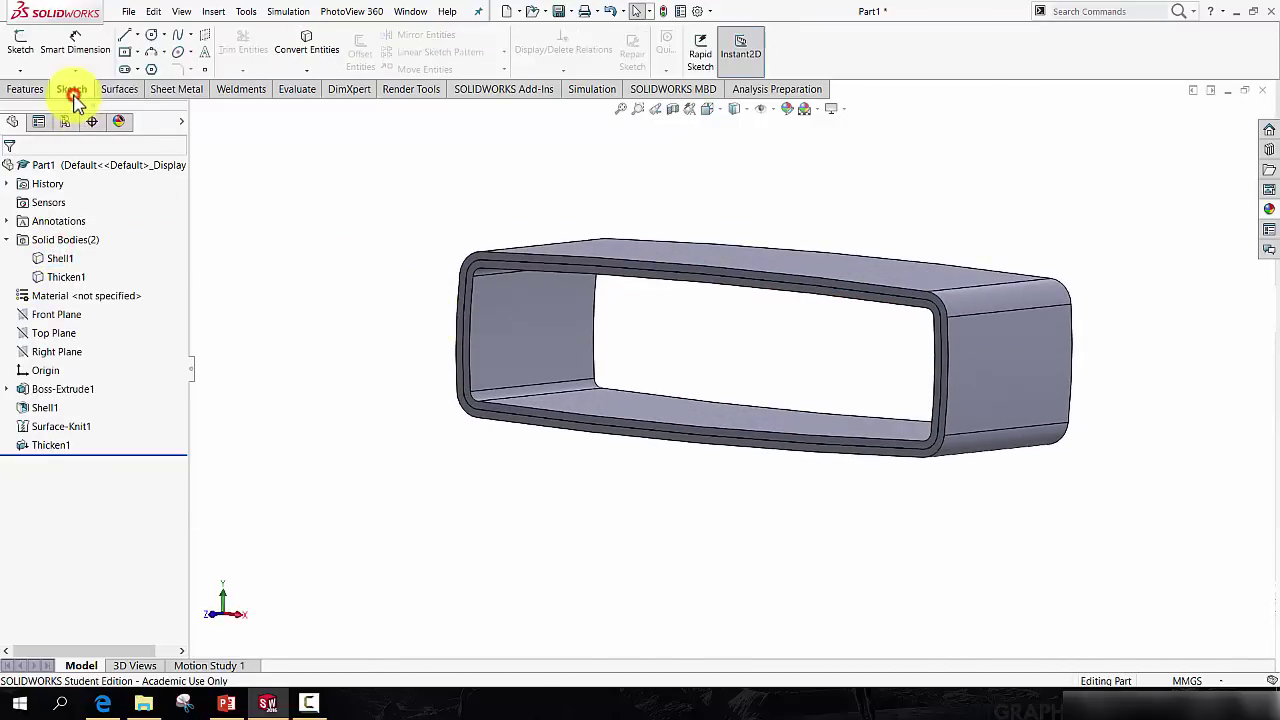
left_click(124, 35)
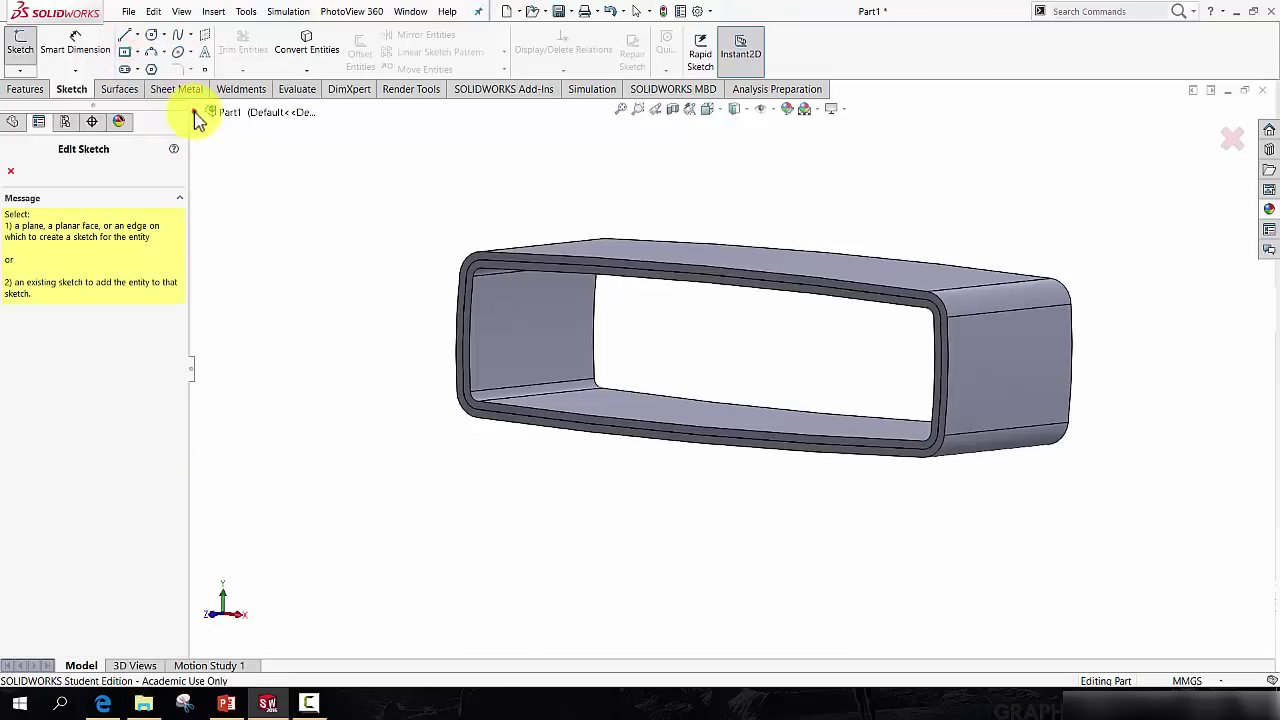
left_click(197, 117)
left_click(250, 243)
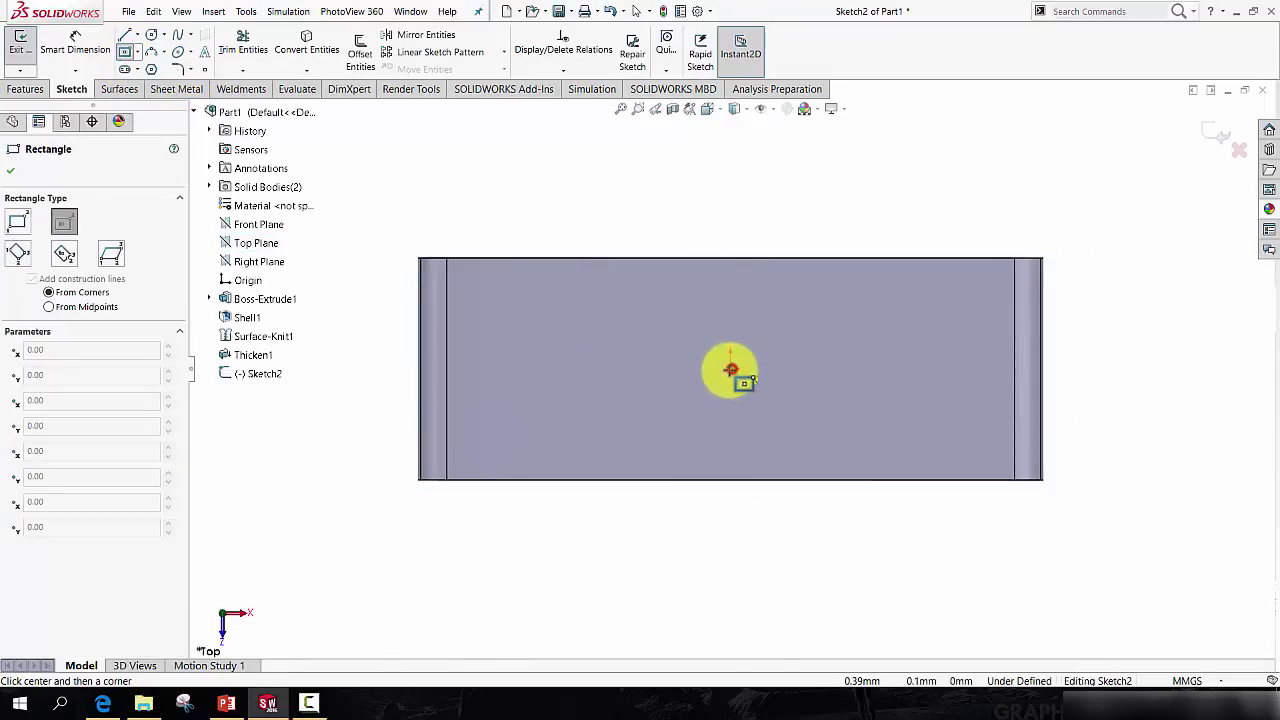
left_click(732, 369)
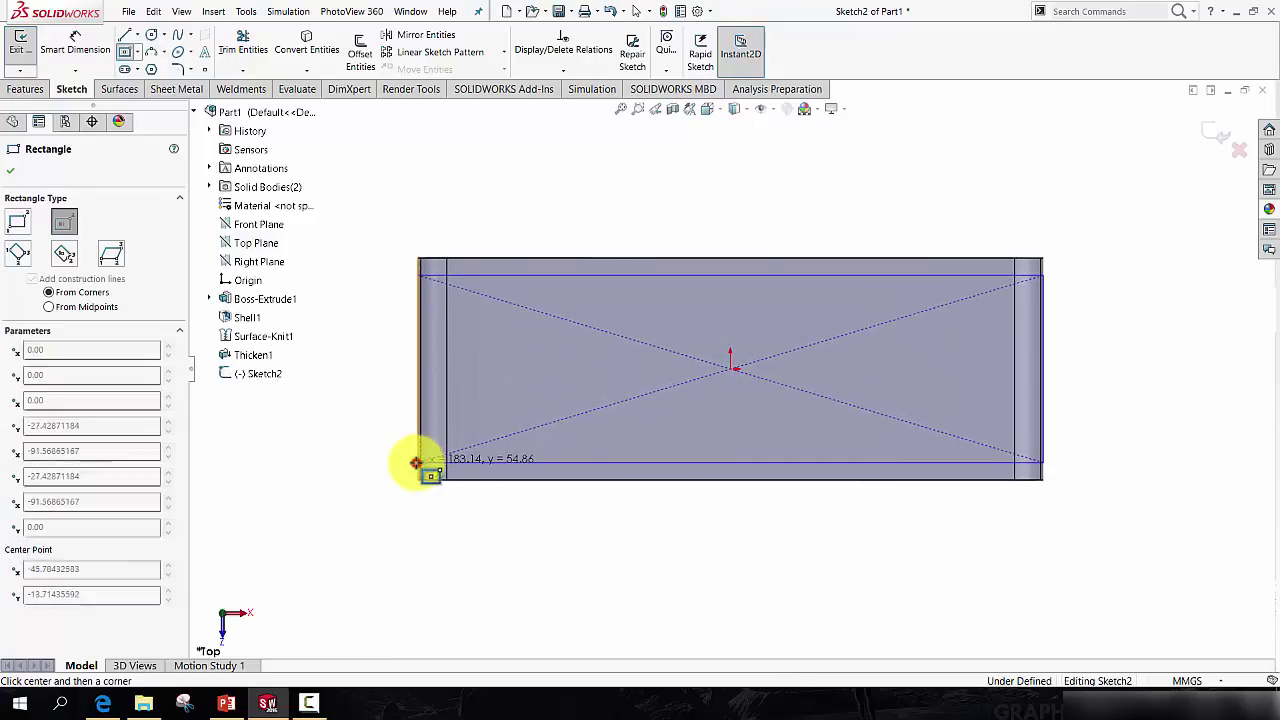
left_click(417, 462)
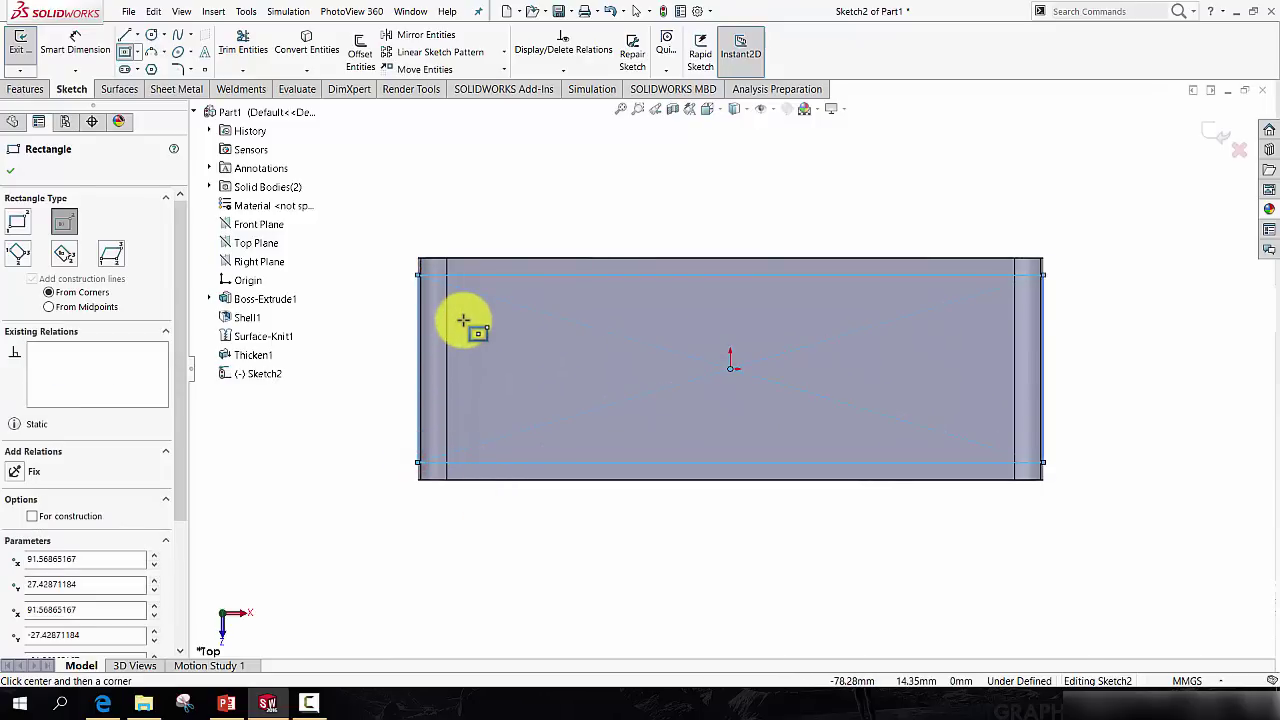
key("Escape")
Convert the rectangle's two long horizontal lines to construction geometry.
left_click(480, 275)
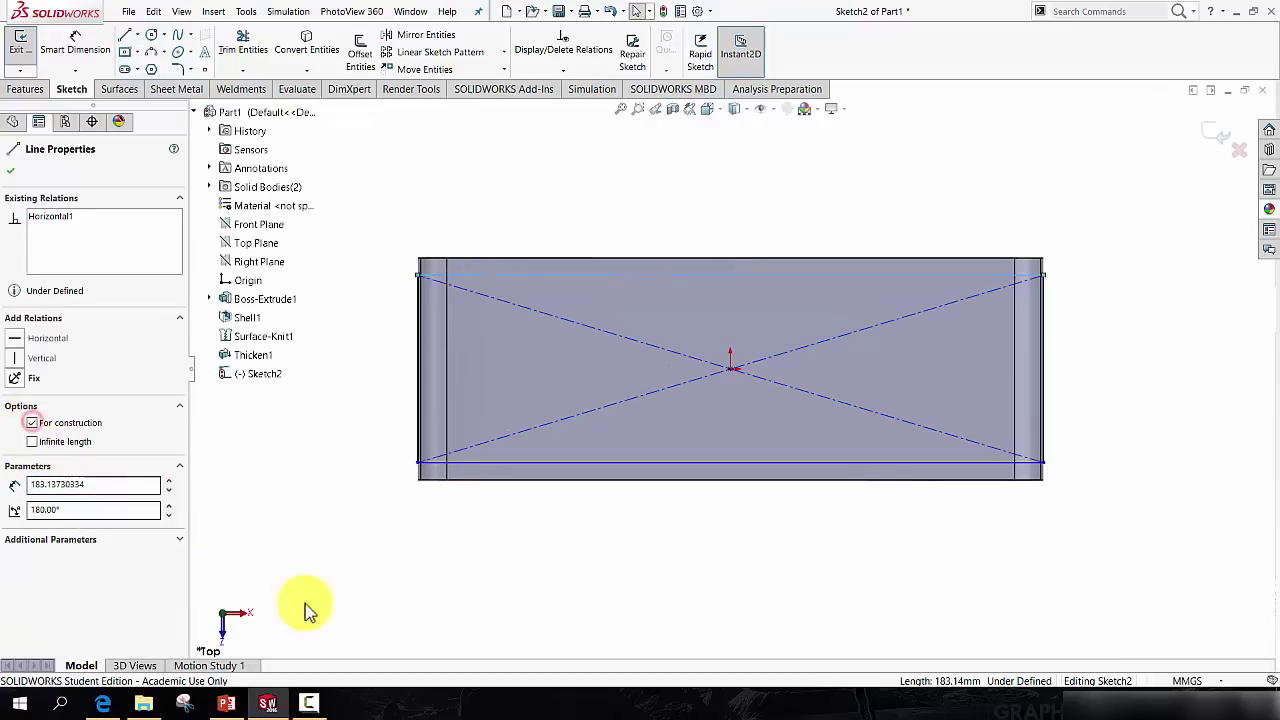
left_click(549, 462)
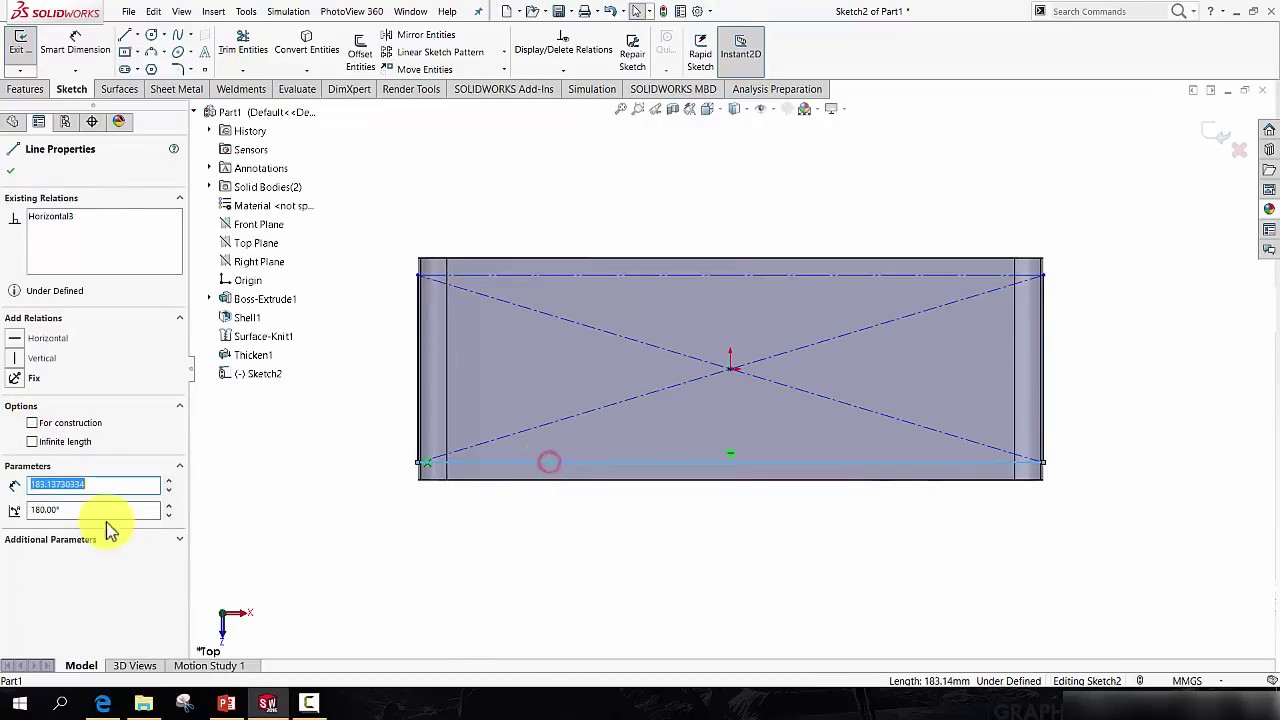
left_click(33, 423)
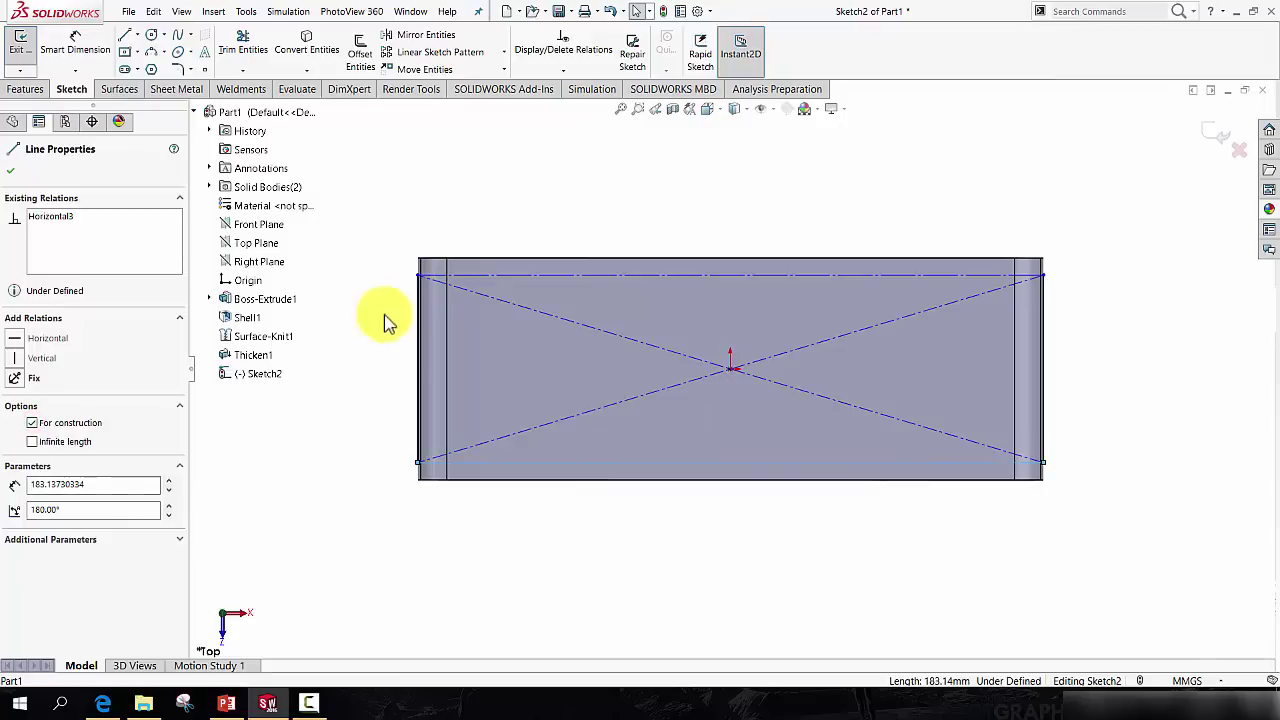
Dimension the rectangle's short vertical side to 58 mm.
left_click(80, 52)
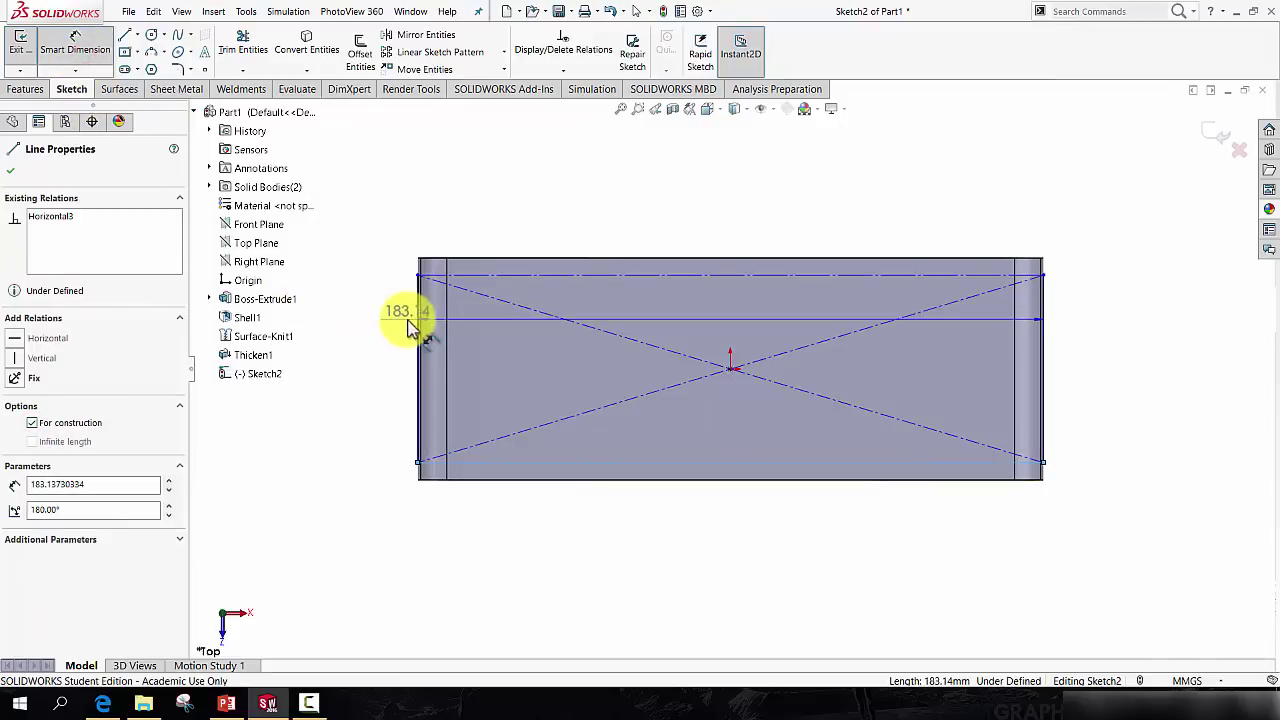
key("Escape")
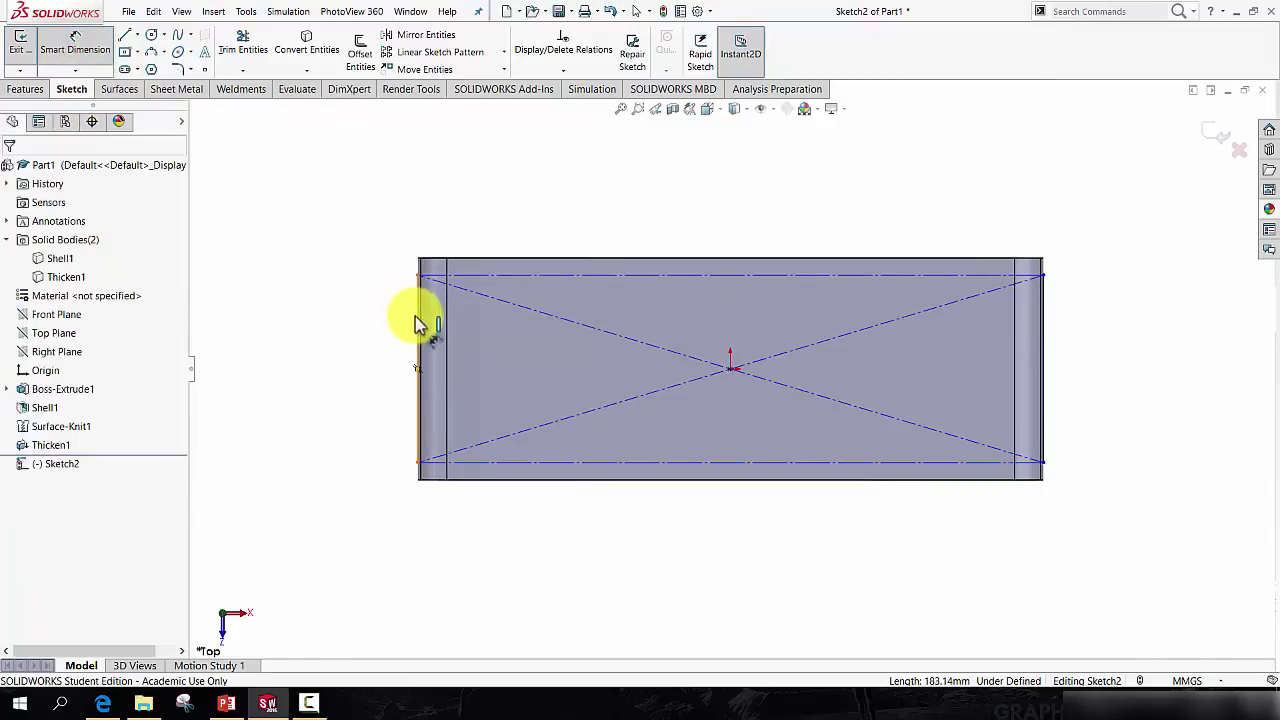
left_click(418, 325)
left_click(390, 348)
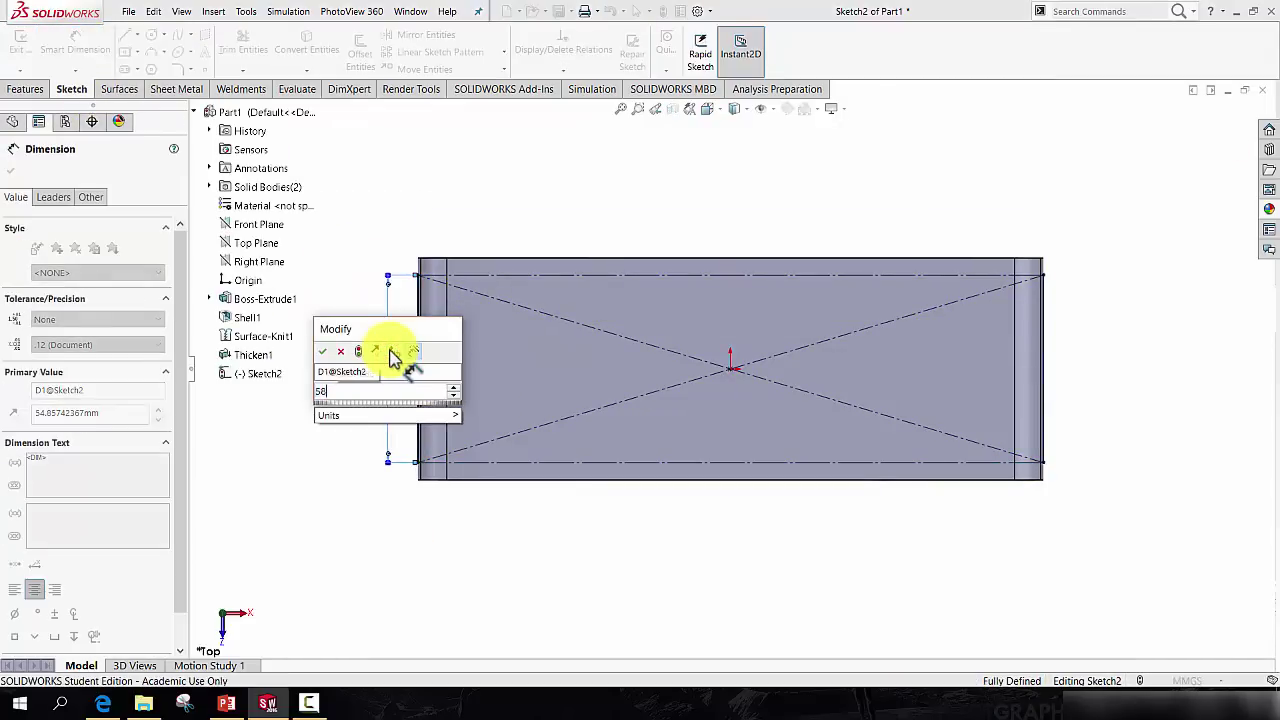
type("58")
key("Return")
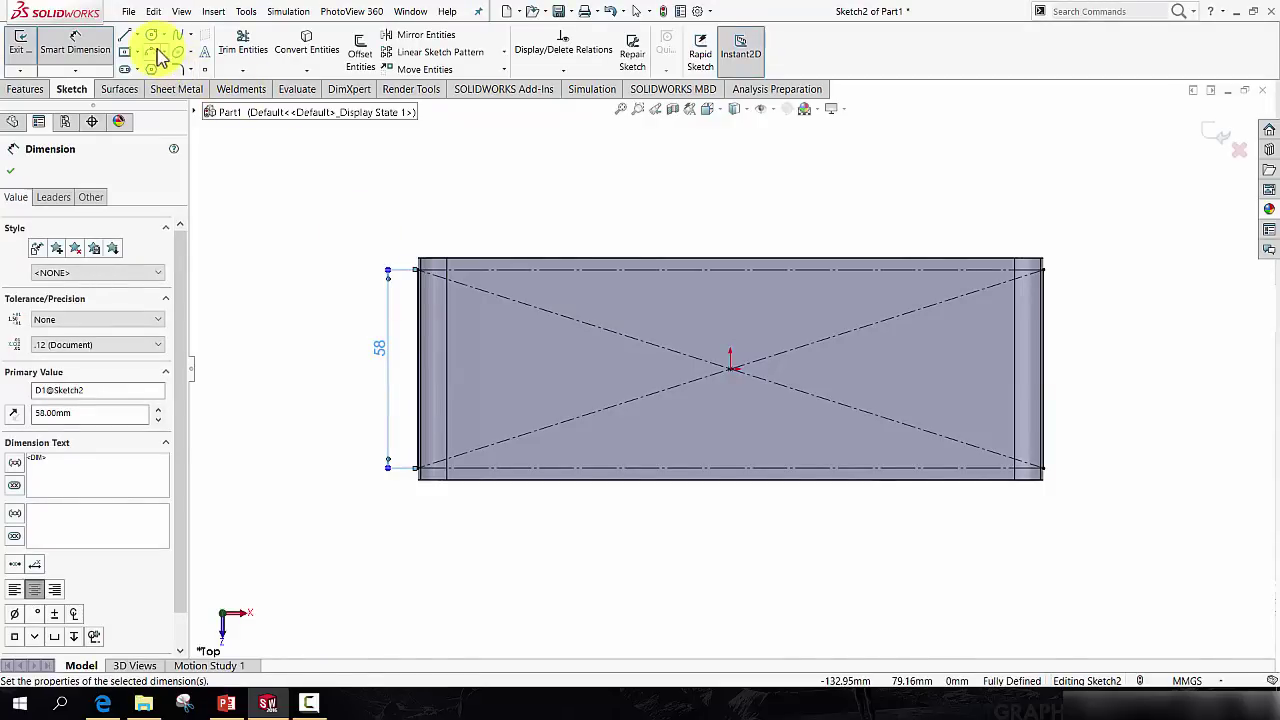
Draw a three-point arc between the rectangle's upper corners, bulging out to the body's upper edge, radius about 1200 mm.
left_click(154, 50)
left_click(418, 271)
left_click(1043, 267)
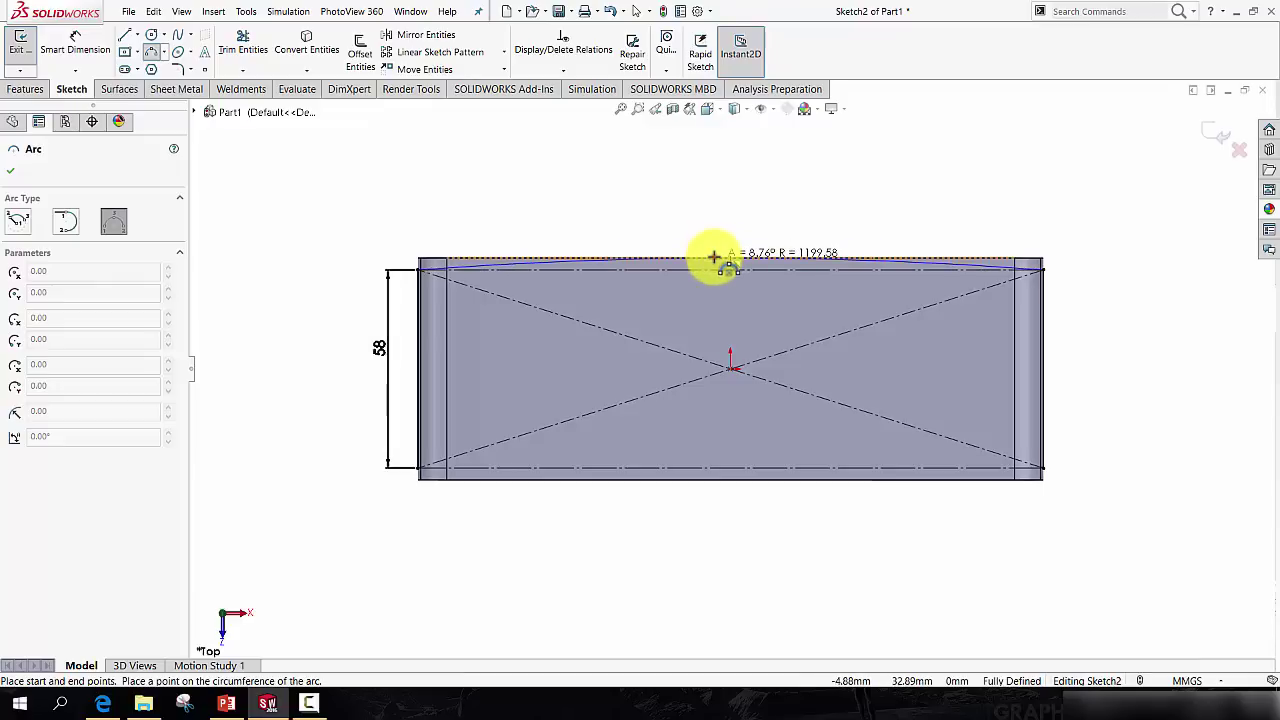
left_click(714, 256)
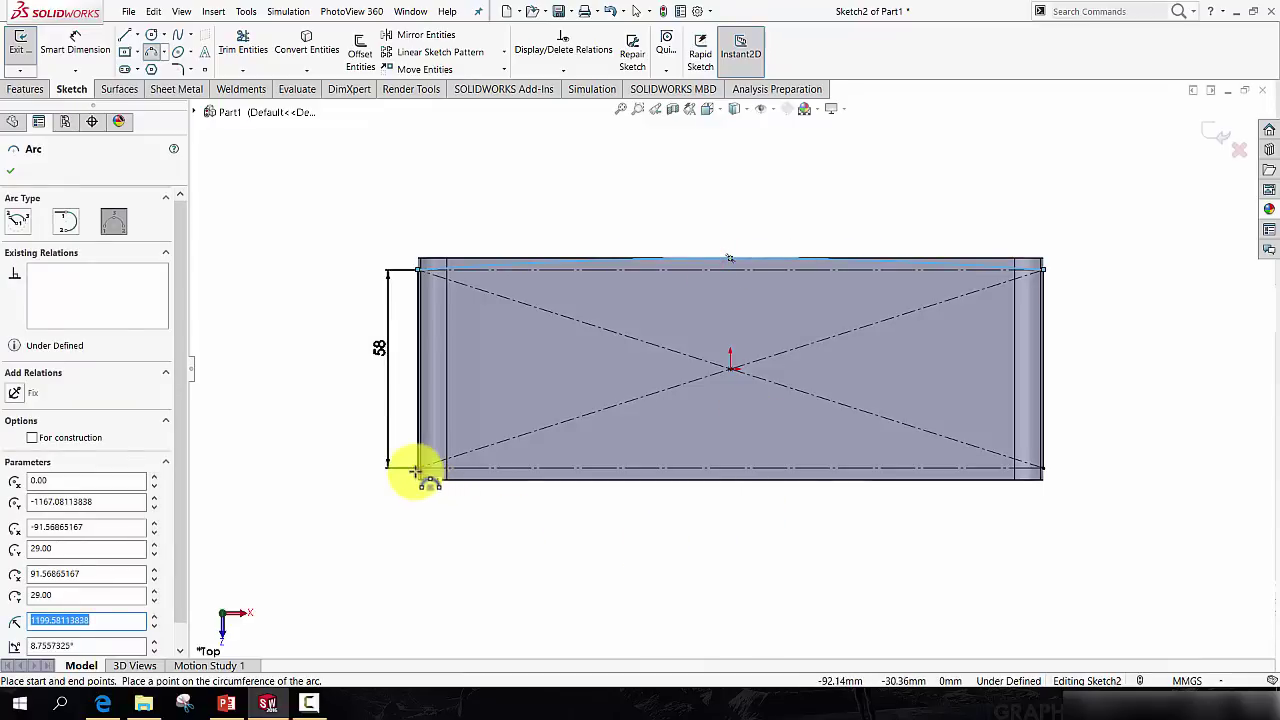
Draw a three-point arc between the rectangle's lower corners, bulging past the body's lower edge, radius about 492 mm.
scroll(430, 475, "down", 3)
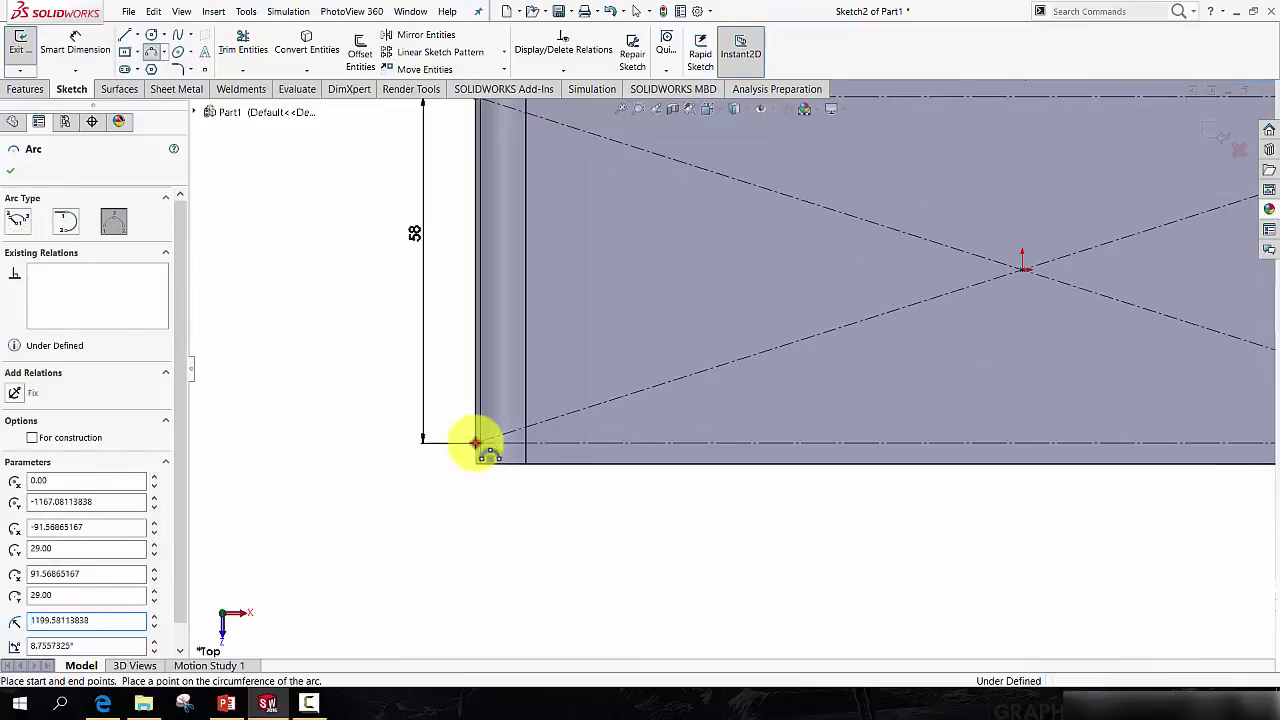
left_click(476, 443)
scroll(594, 491, "up", 5)
scroll(1040, 400, "down", 6)
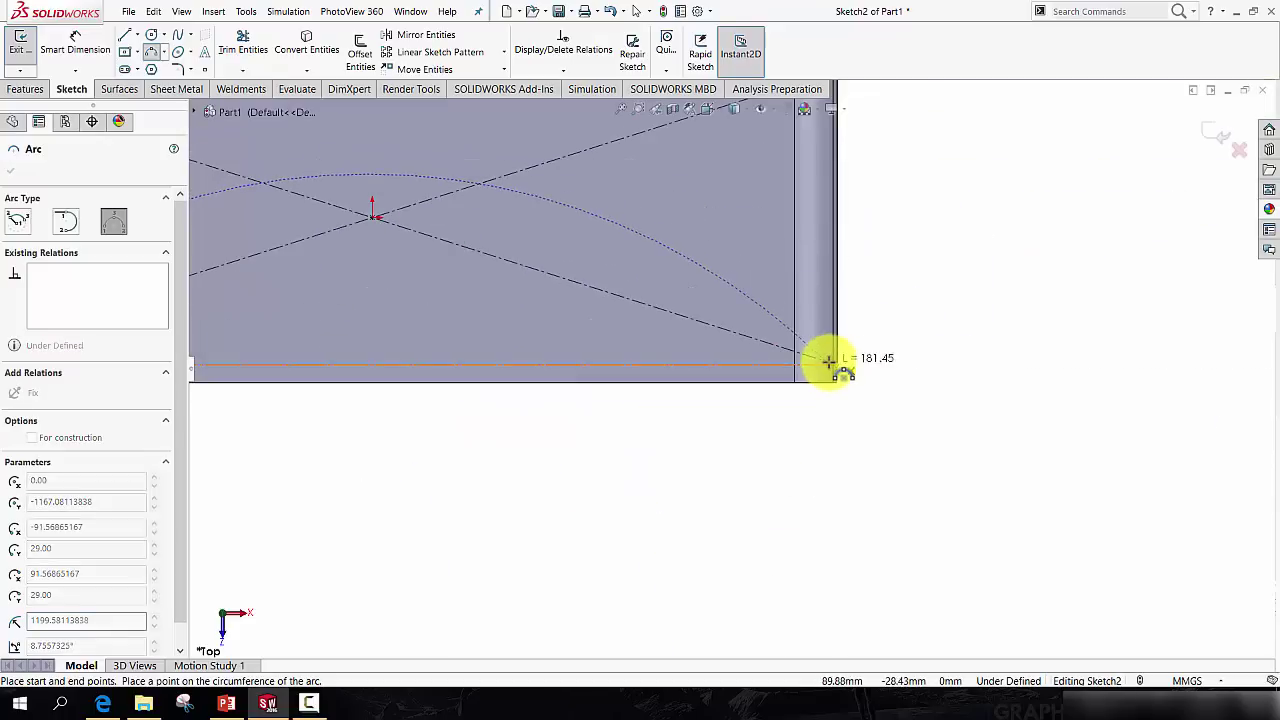
left_click(835, 363)
scroll(620, 360, "up", 3)
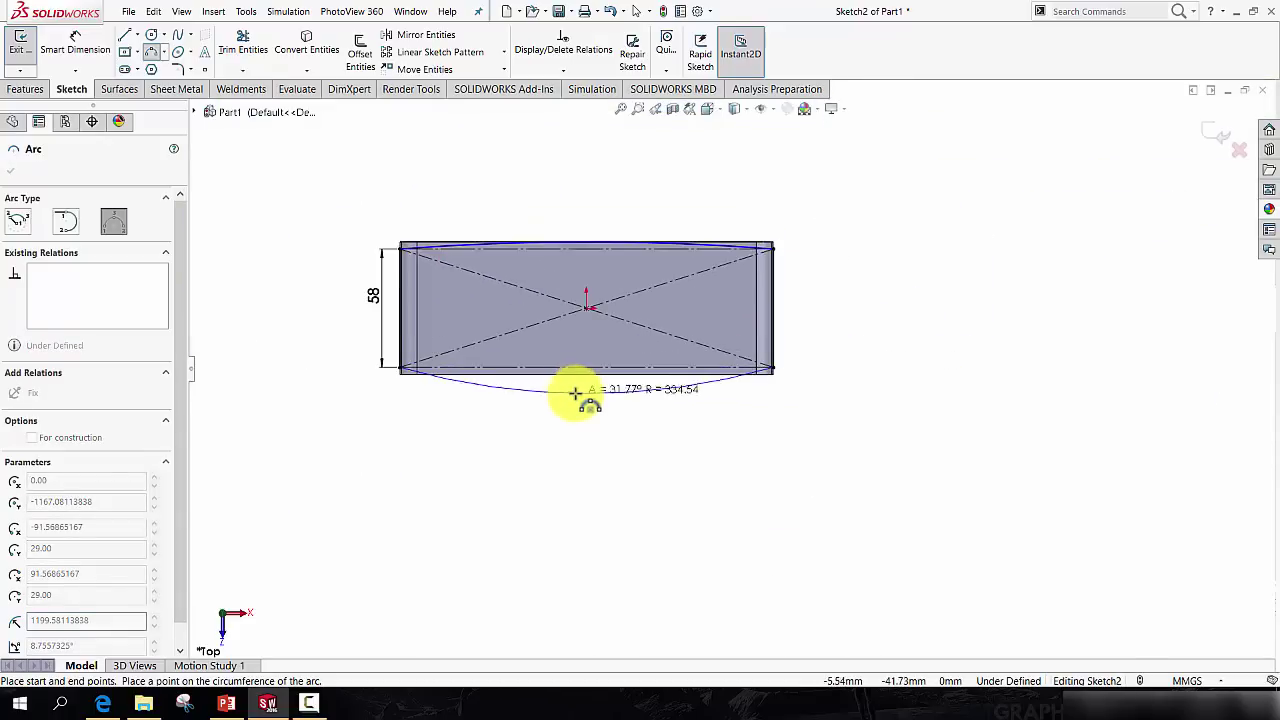
scroll(576, 393, "down", 3)
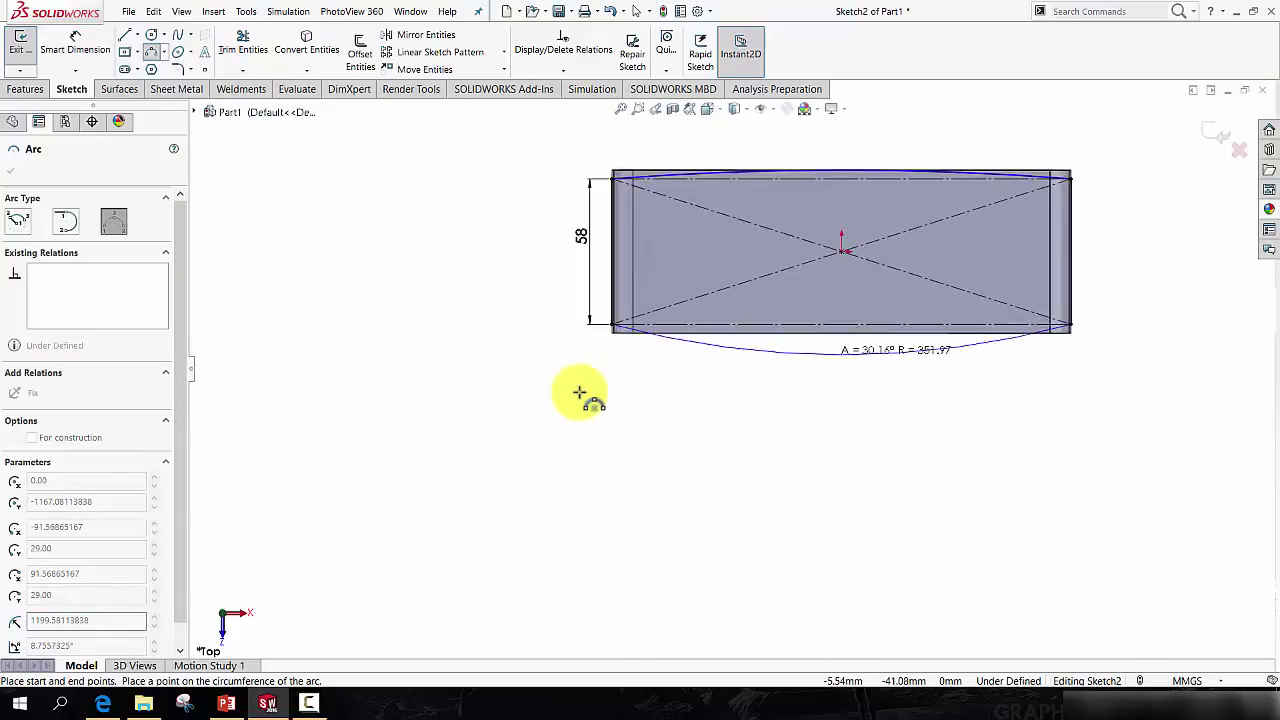
left_click(898, 335)
key("Escape")
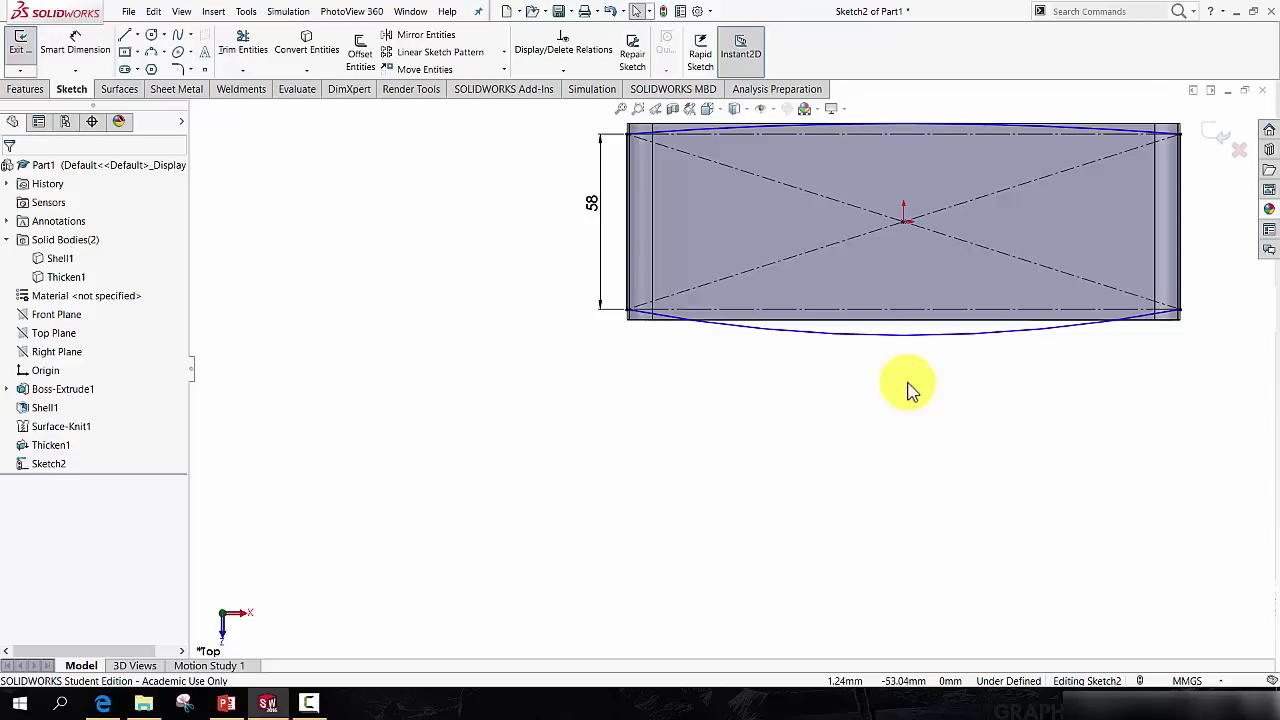
Make the lower three-point arc tangent to the body's lower edge.
left_click(870, 335)
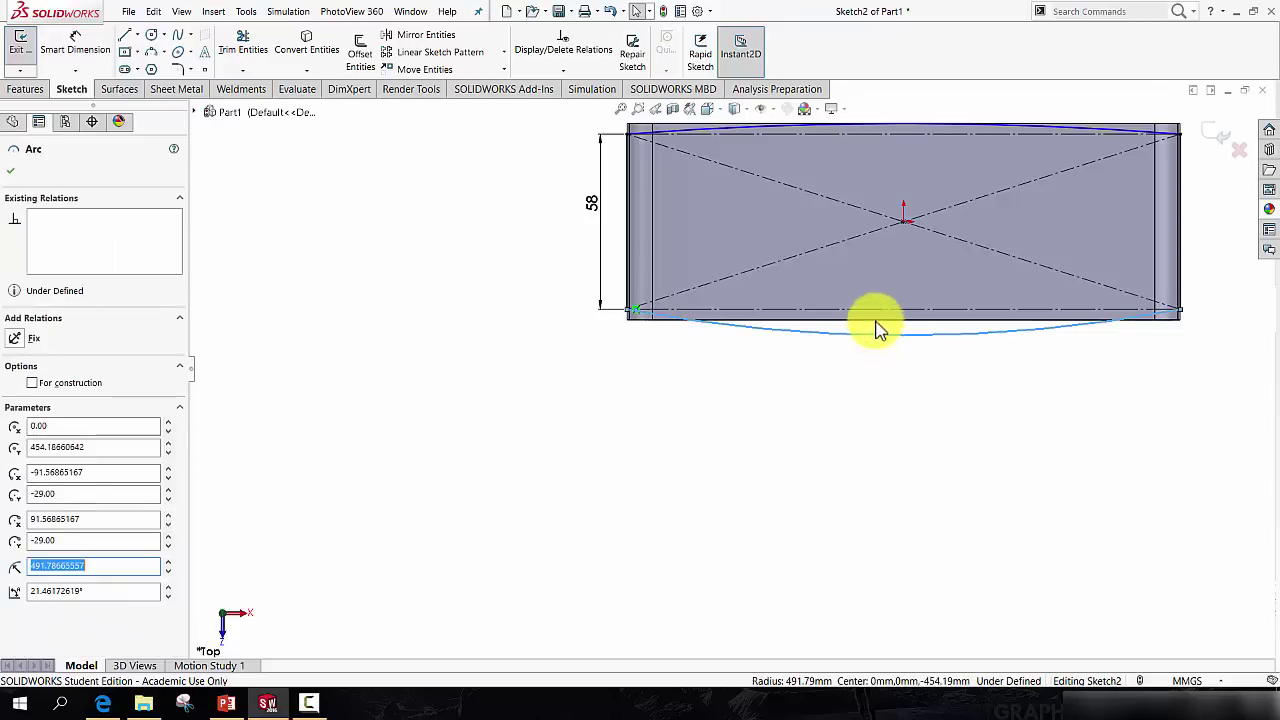
left_click(880, 328, "ctrl")
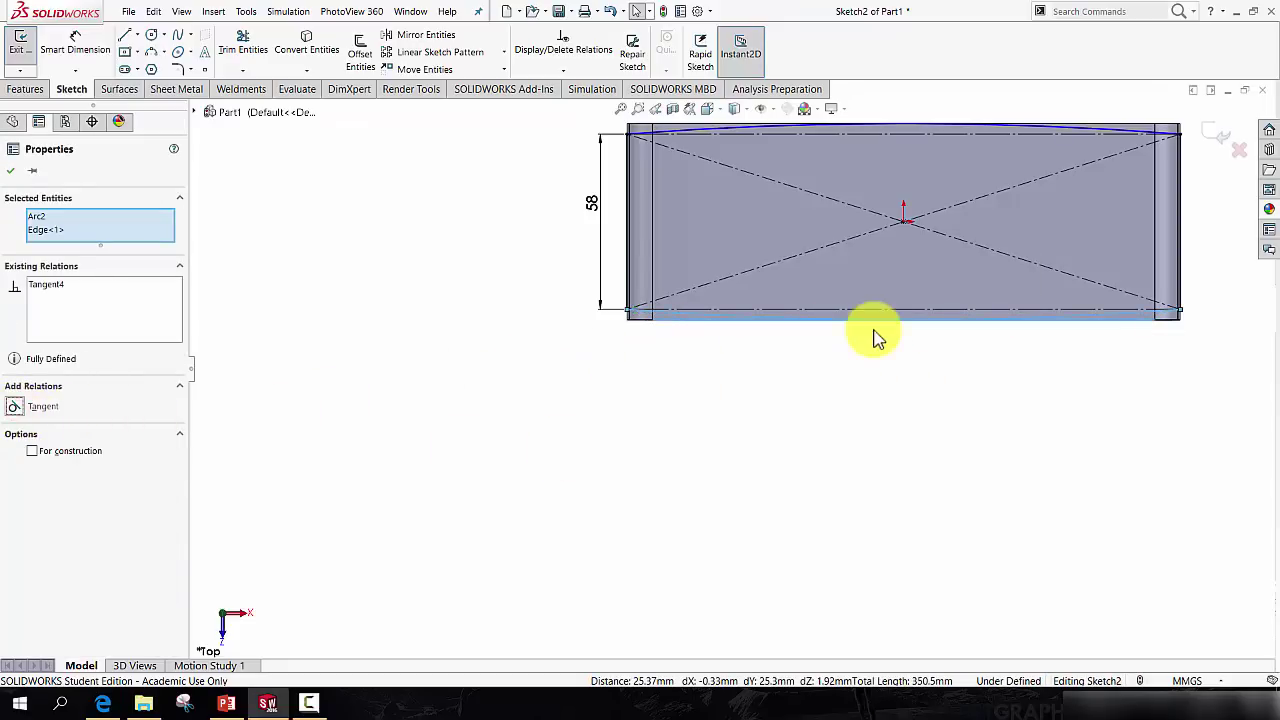
scroll(905, 335, "up", 5)
scroll(910, 336, "down", 4)
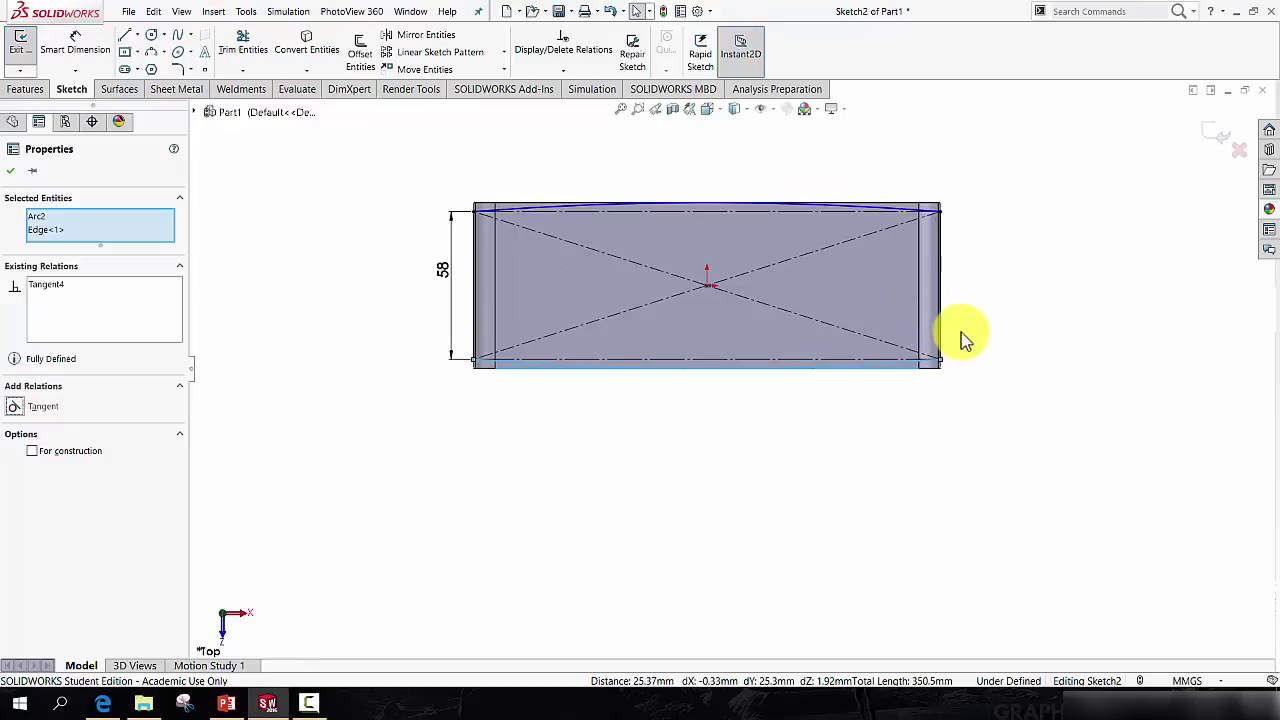
scroll(975, 345, "down", 1)
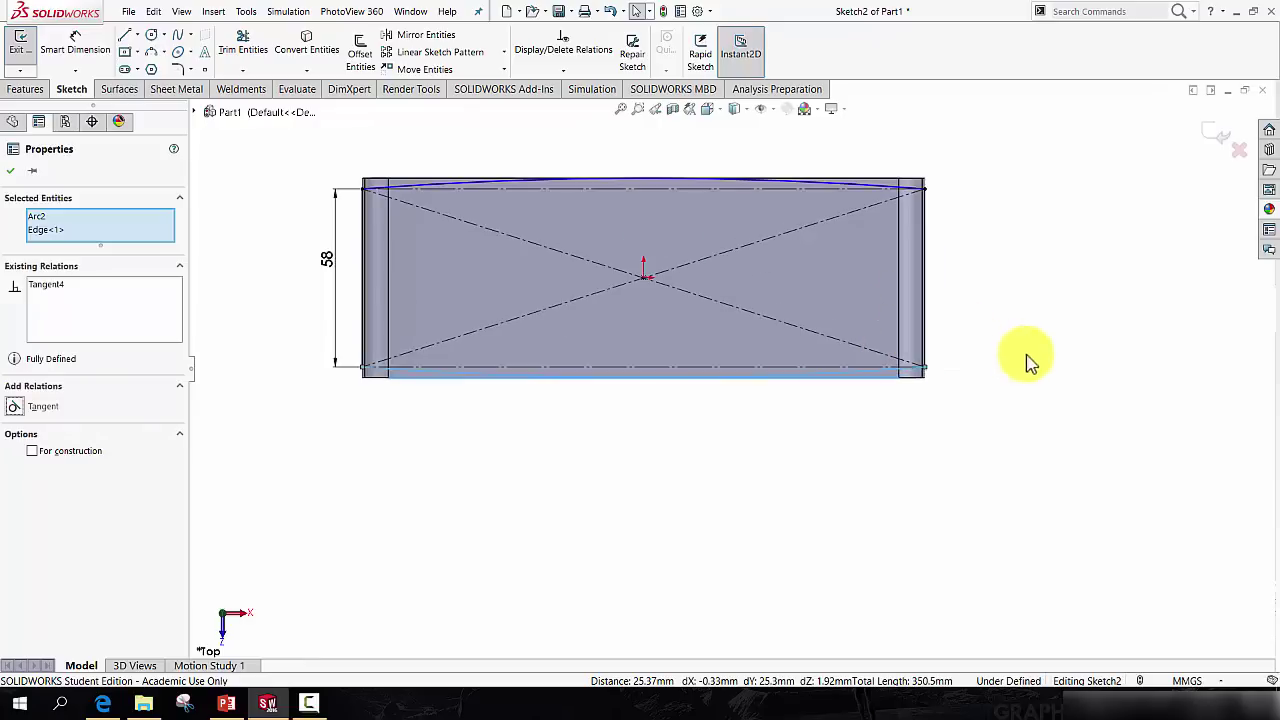
Extrude-cut both bodies with the arc-ended profile, mid plane 101 mm deep, flipping the side to cut so the material outside the profile is removed.
left_click(9, 92)
left_click(238, 60)
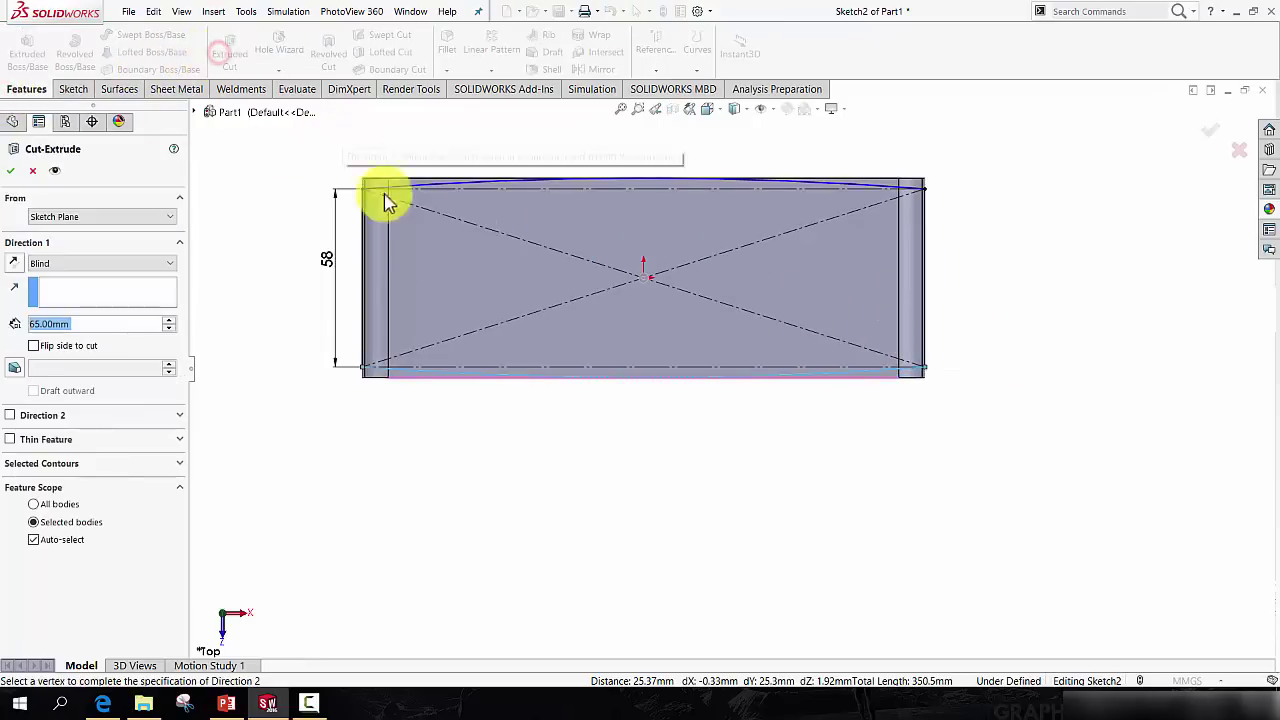
middle_click_drag(572, 478, 537, 318, "shift")
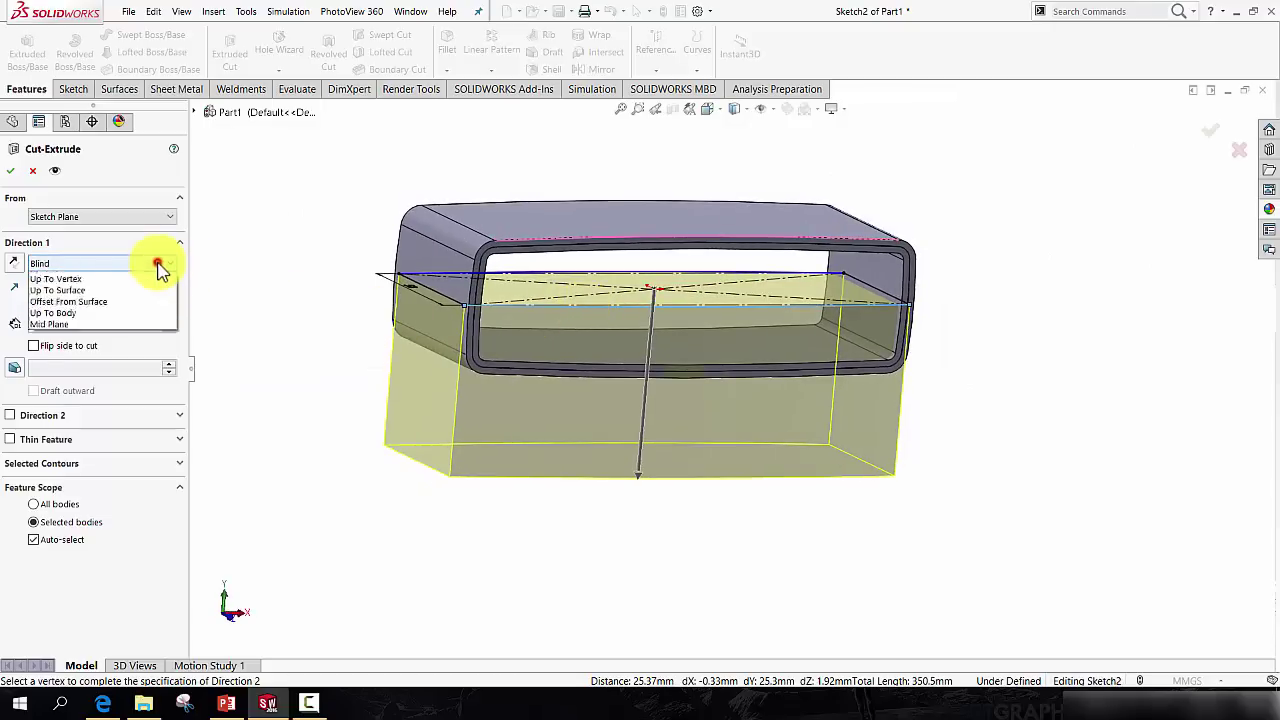
left_click(74, 364)
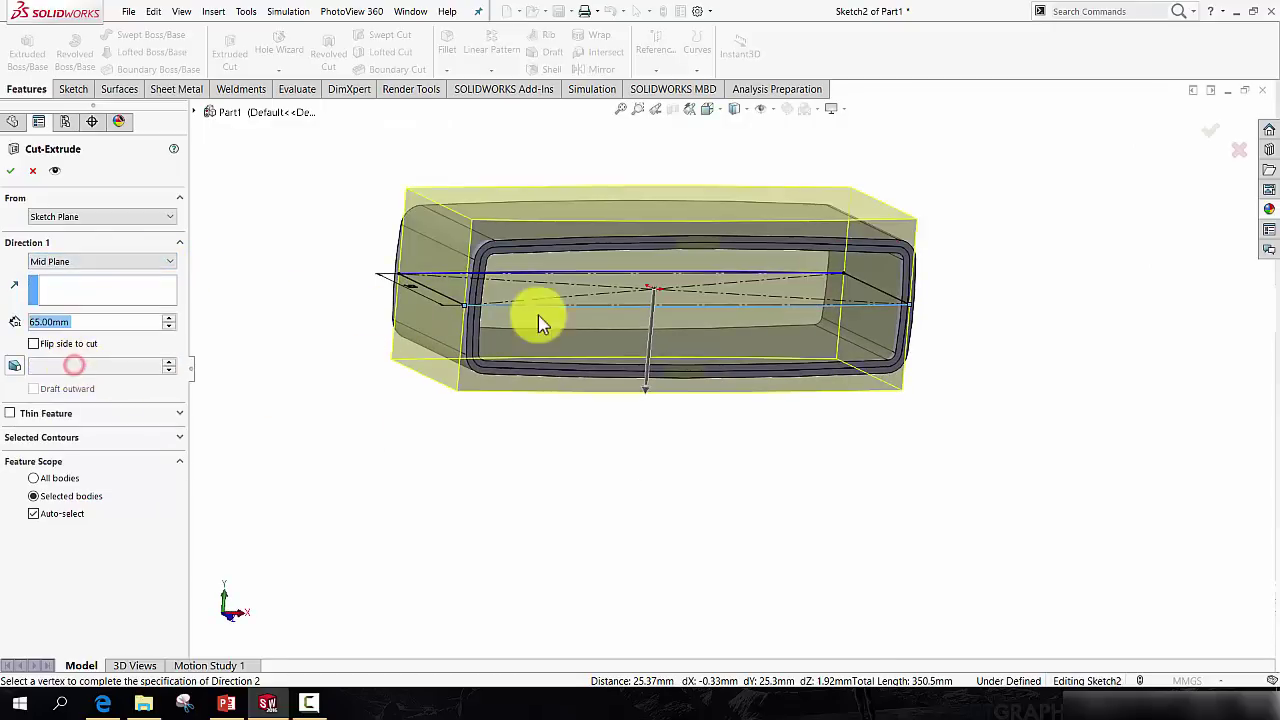
left_click_drag(646, 399, 641, 461)
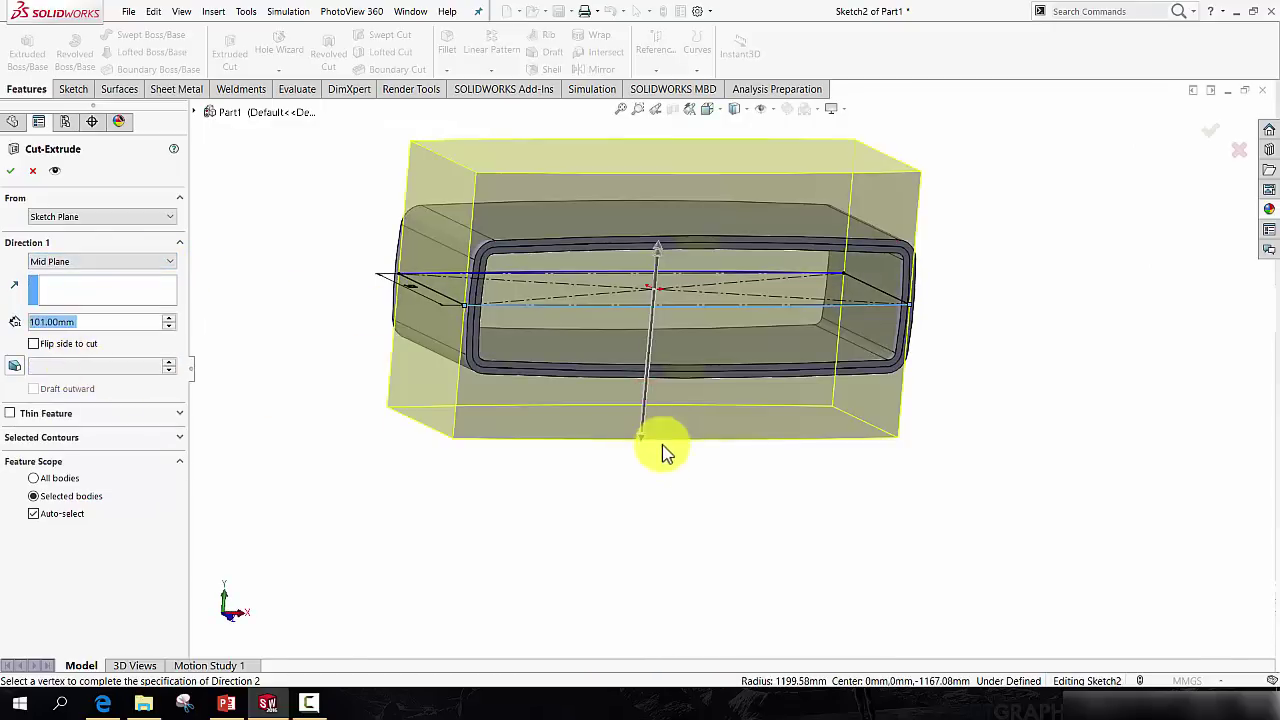
middle_click_drag(667, 449, 597, 702)
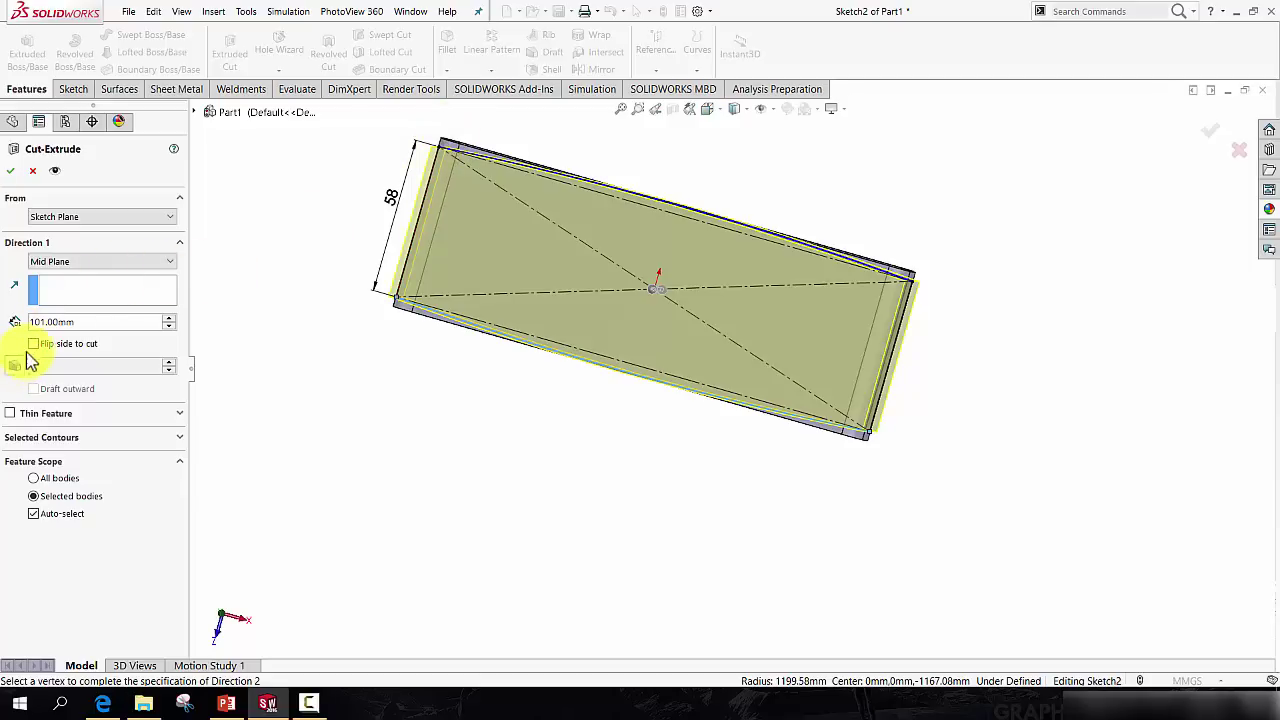
left_click(11, 171)
Chamfer the inner body's inside edge loop around the front opening at 2.5 mm and 45 degrees.
middle_click_drag(720, 481, 518, 348)
scroll(503, 270, "down", 5)
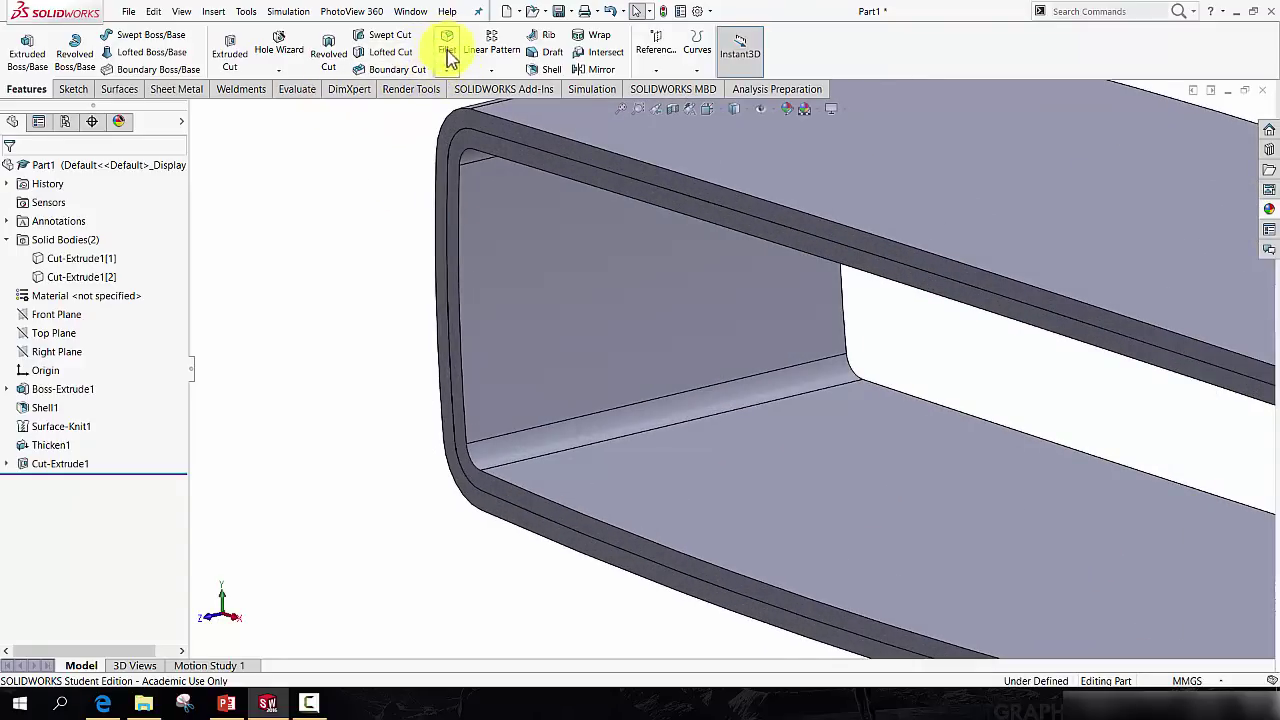
left_click(472, 103)
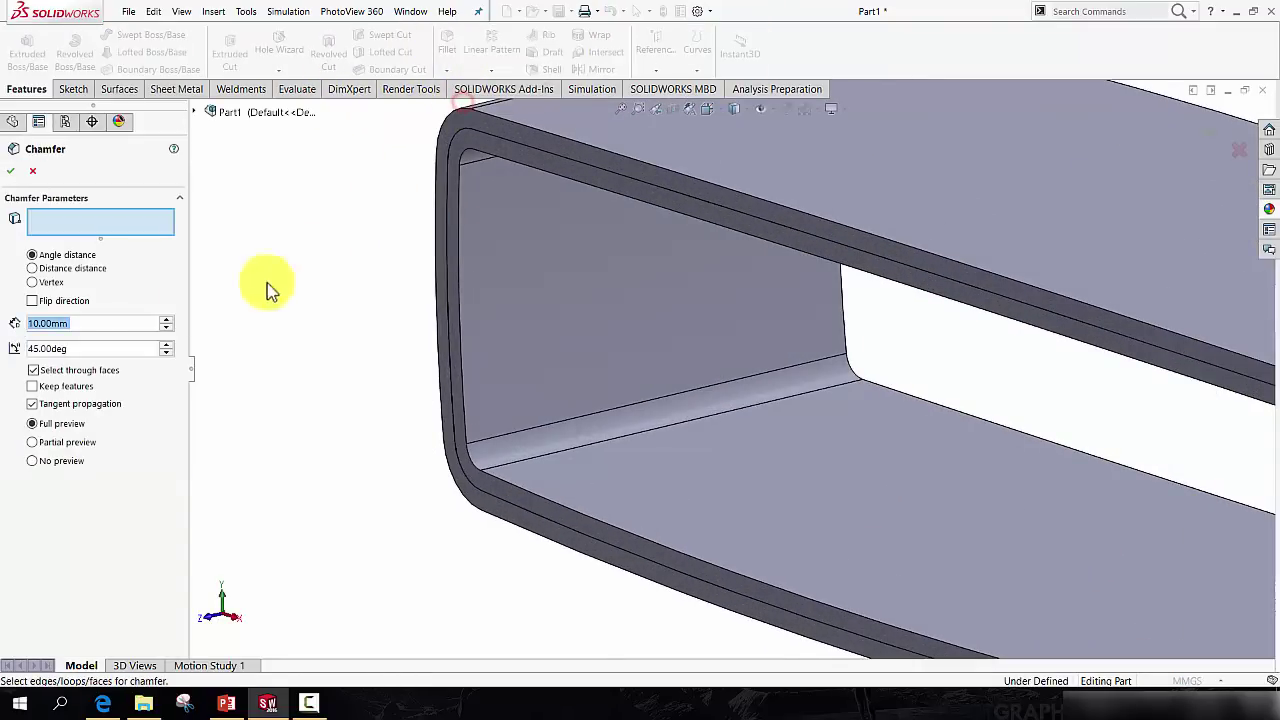
type("2.5")
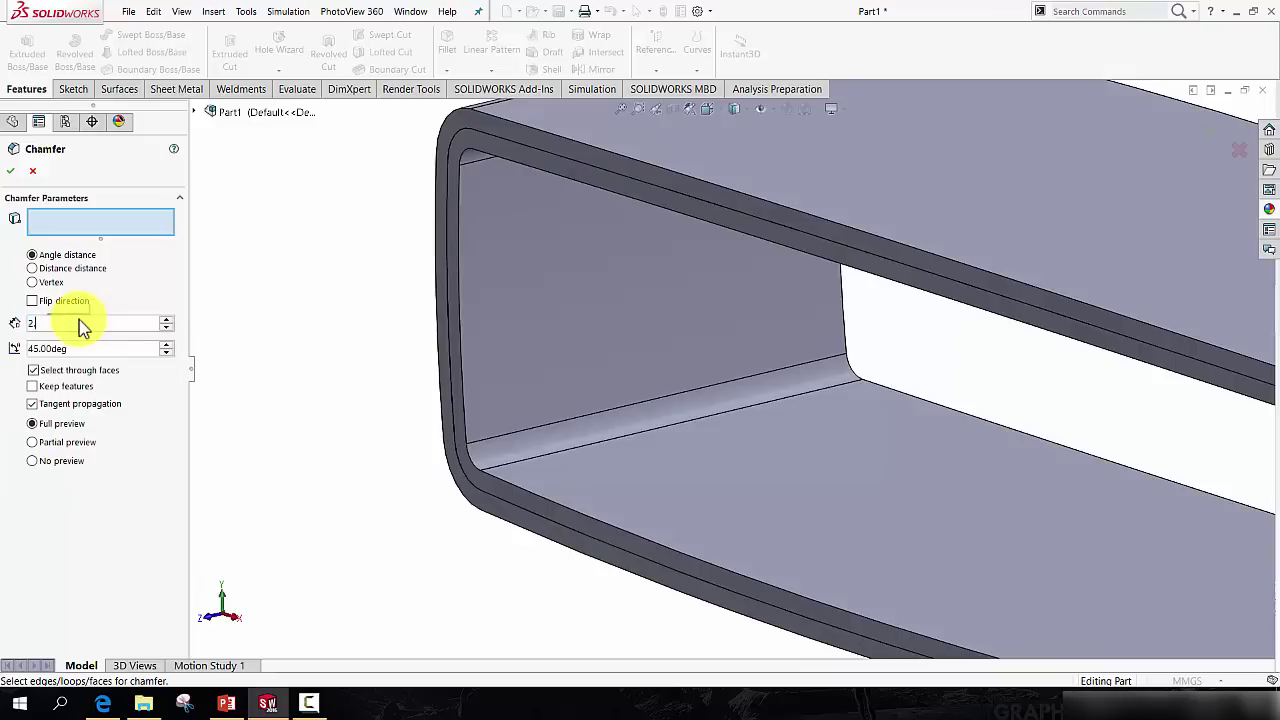
left_click(460, 234)
scroll(477, 262, "up", 3)
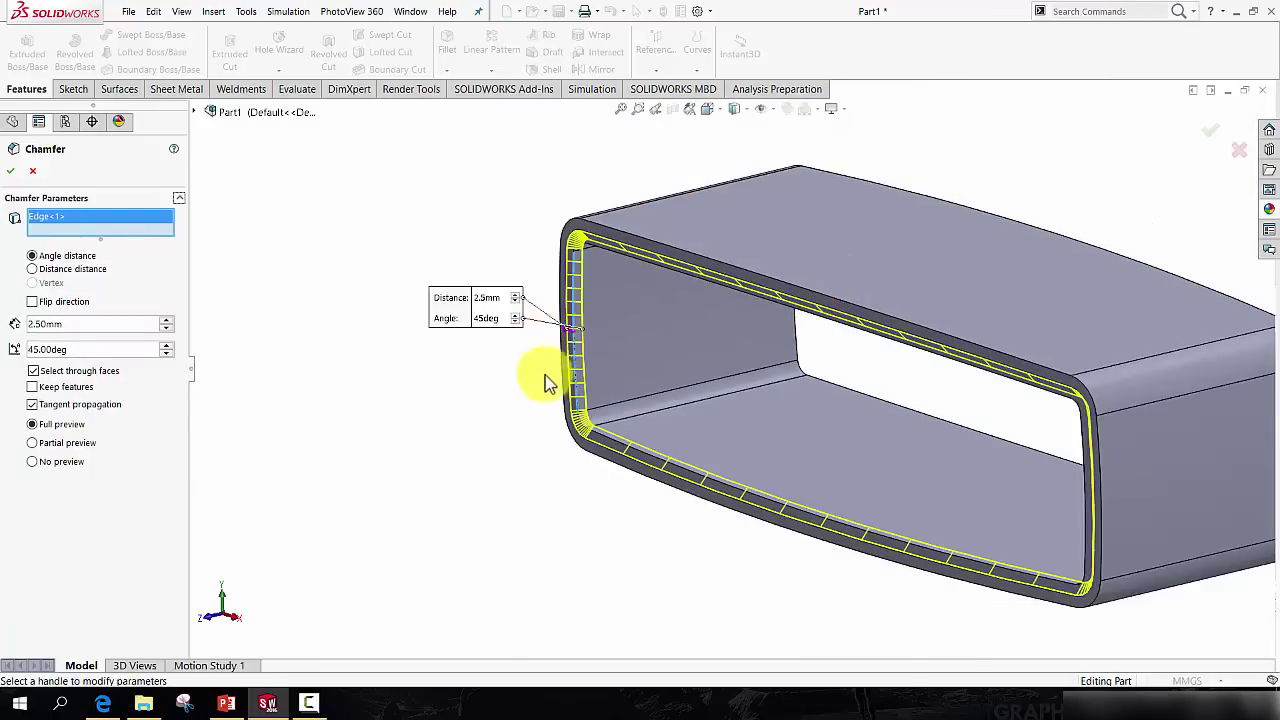
left_click(20, 172)
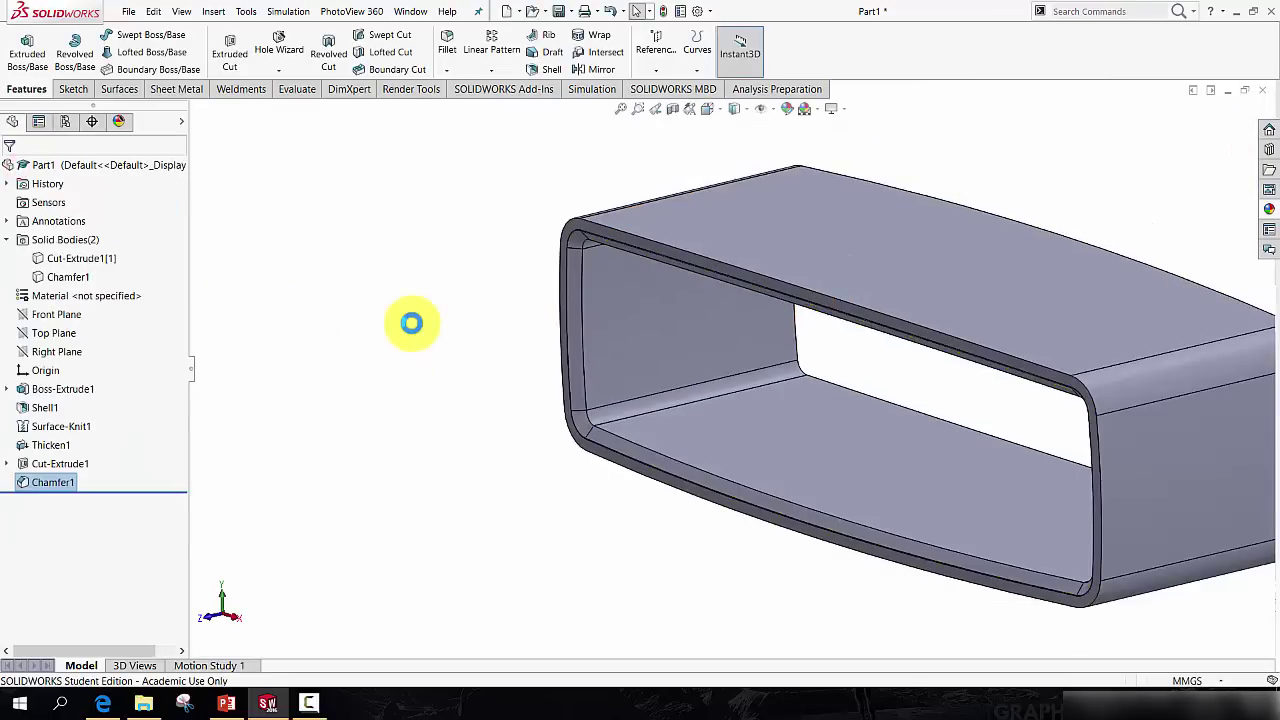
key("f")
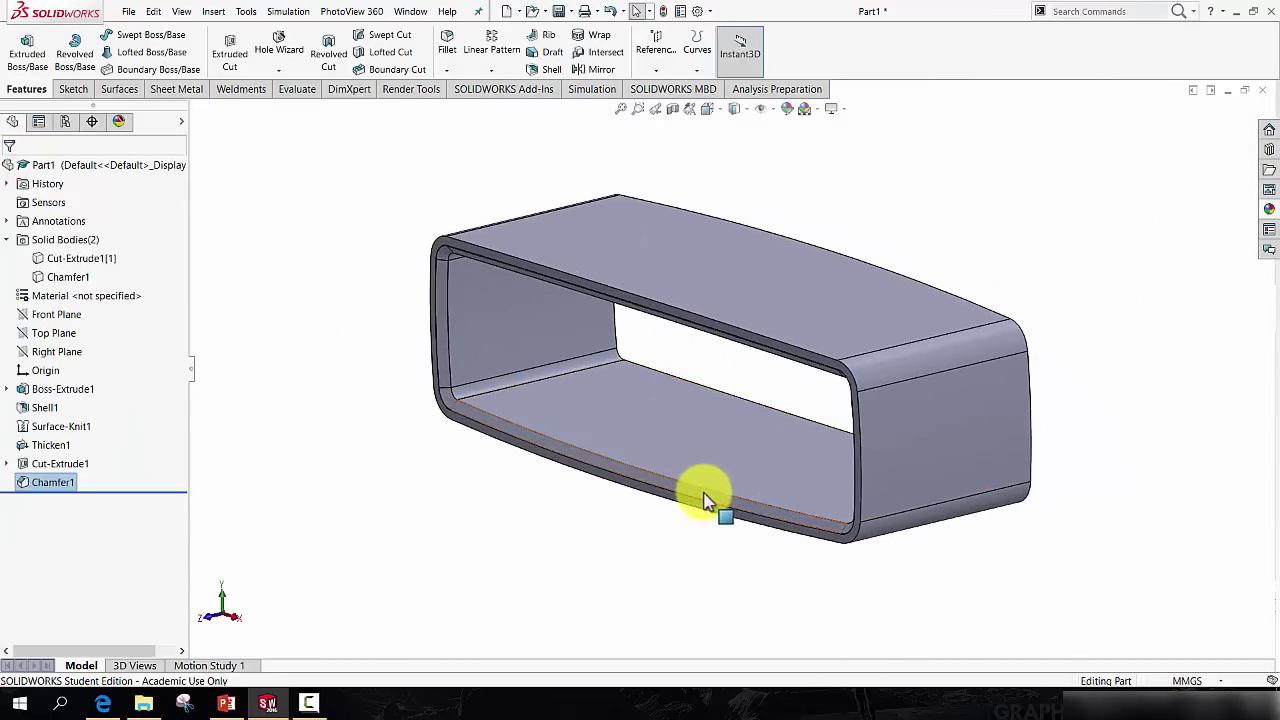
Start a new sketch on the Top Plane and view it from the top.
middle_click_drag(703, 497, 596, 456)
scroll(558, 437, "down", 2)
scroll(558, 437, "down", 2)
scroll(420, 220, "up", 2)
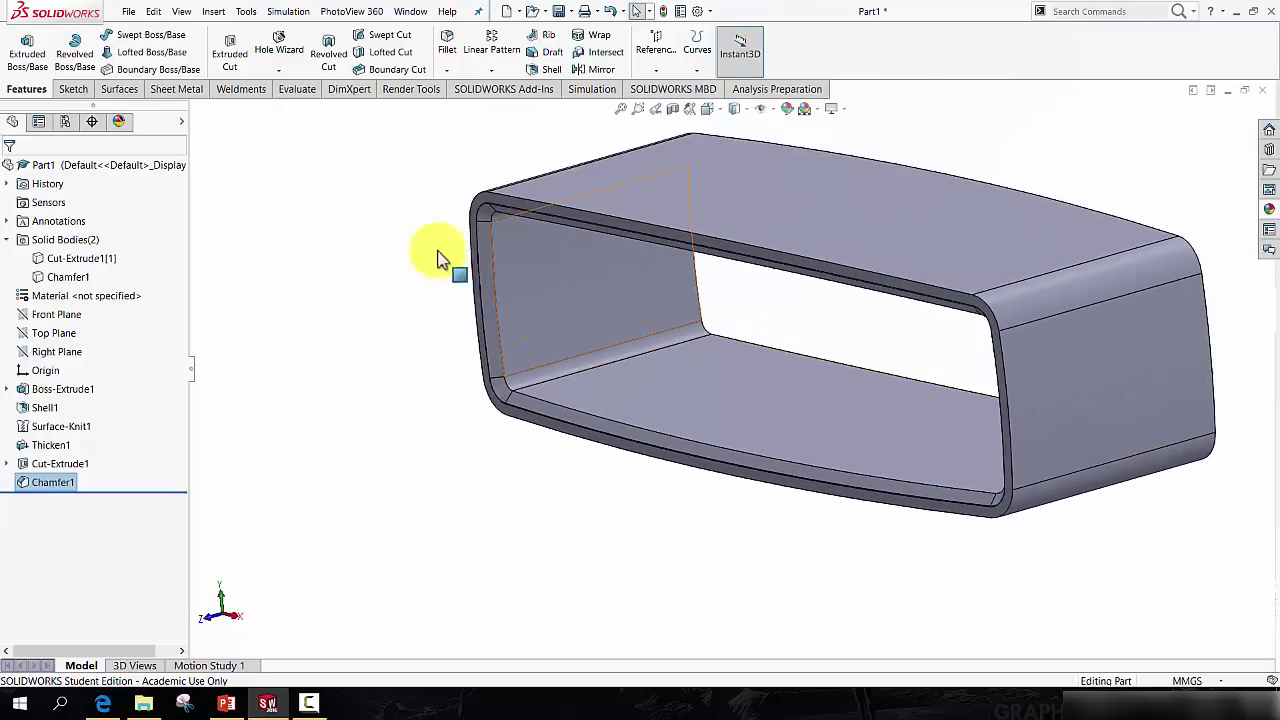
scroll(573, 328, "up", 1)
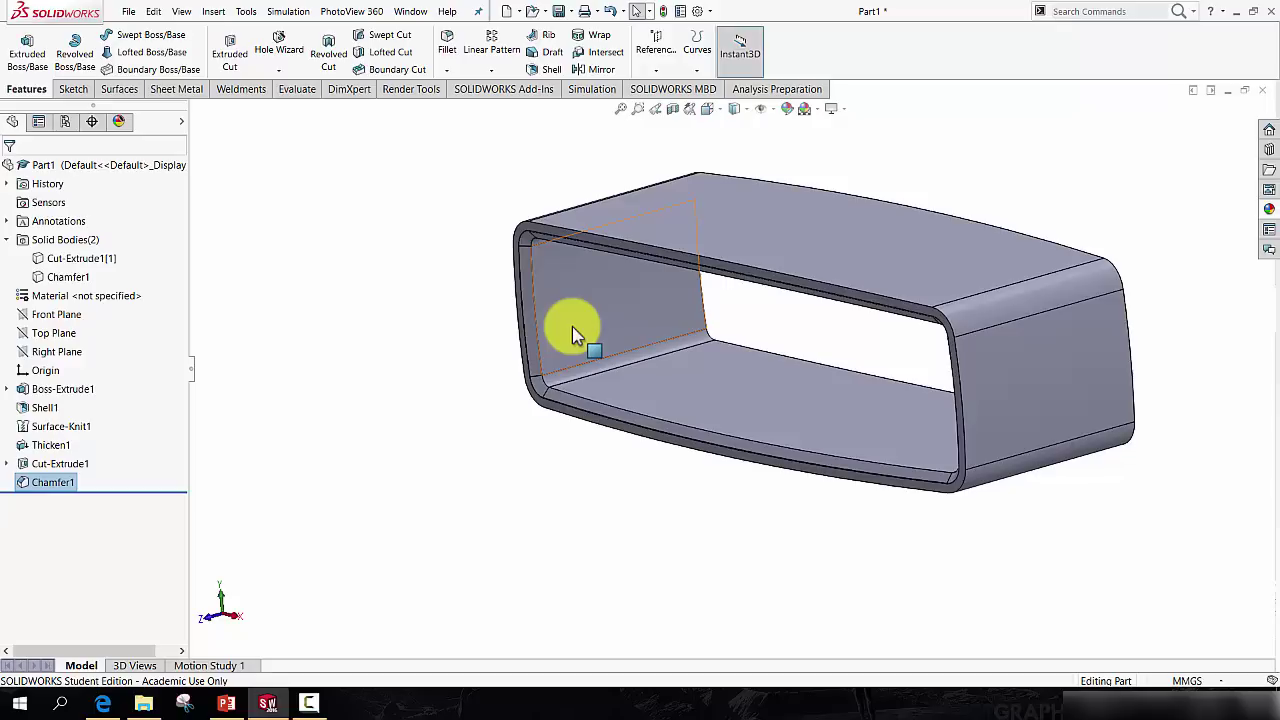
left_click(45, 335)
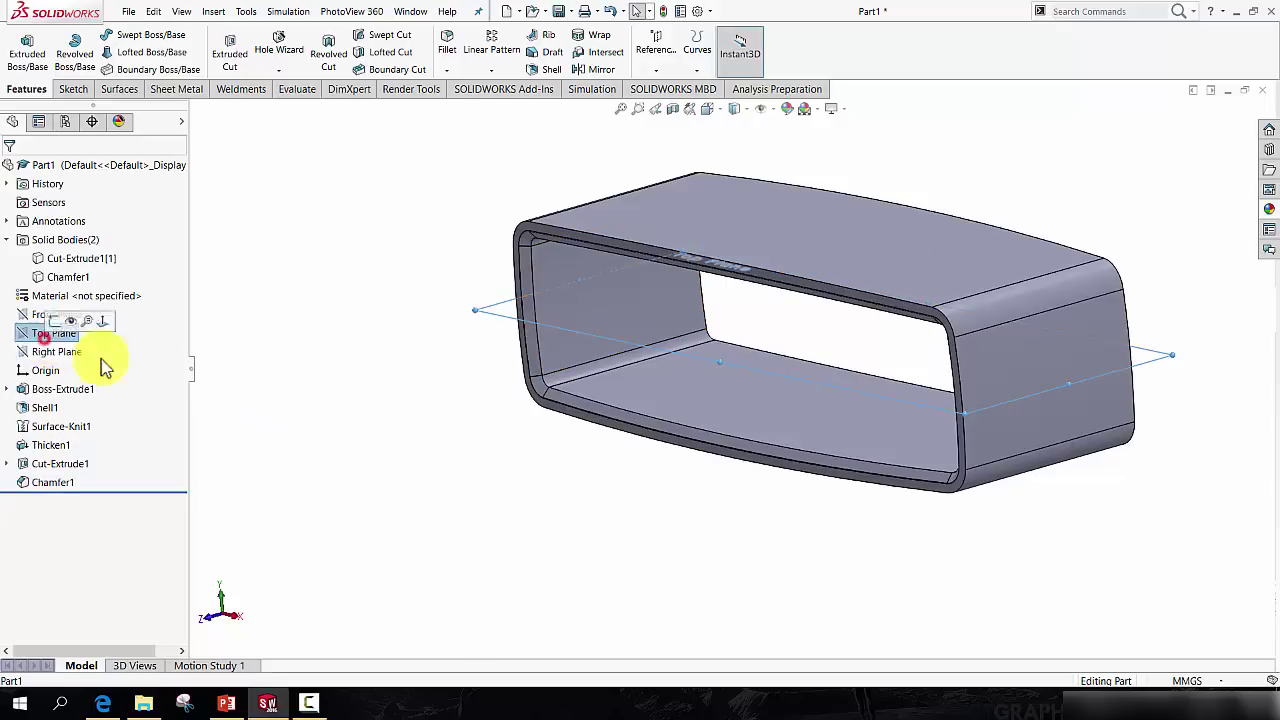
middle_click_drag(486, 394, 440, 398)
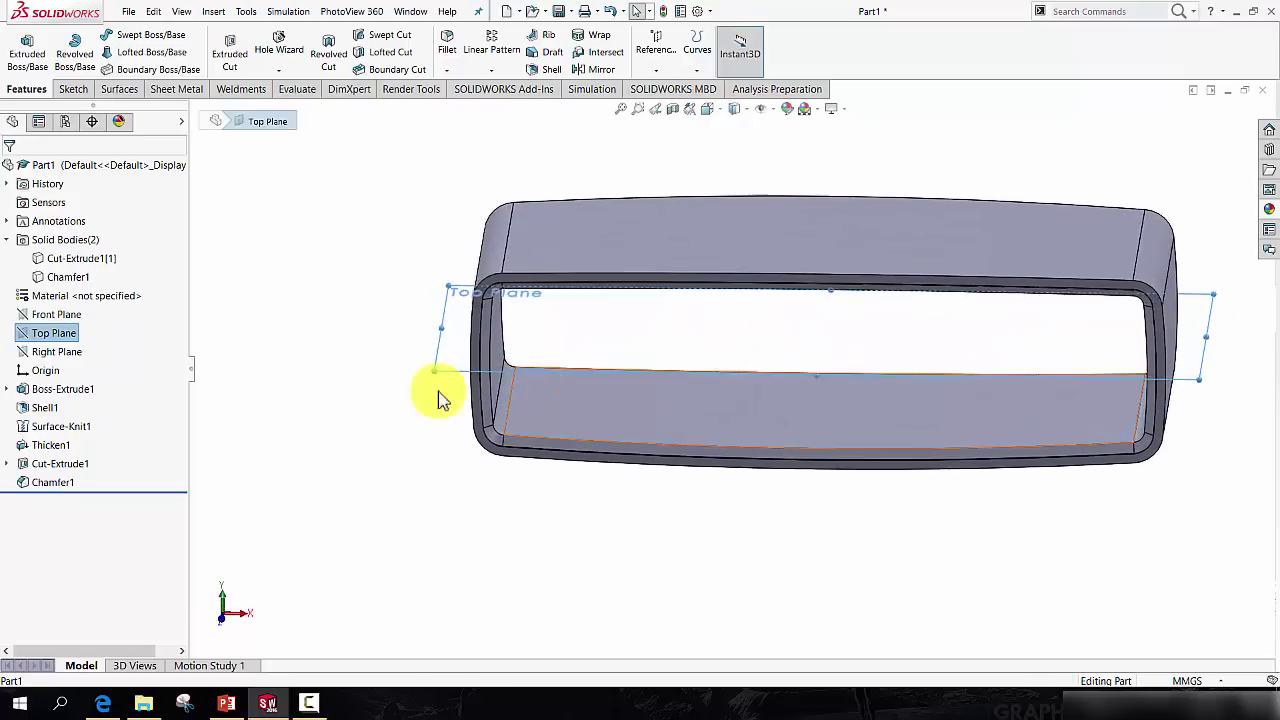
left_click(72, 89)
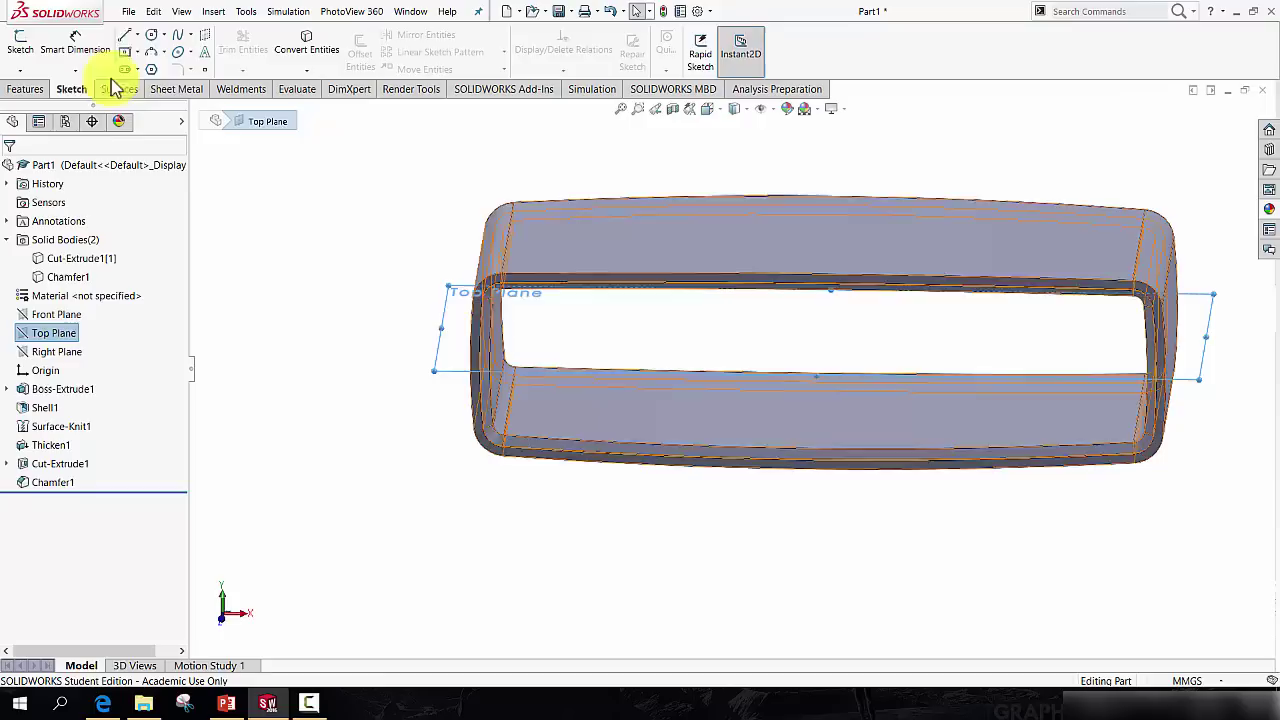
left_click(125, 36)
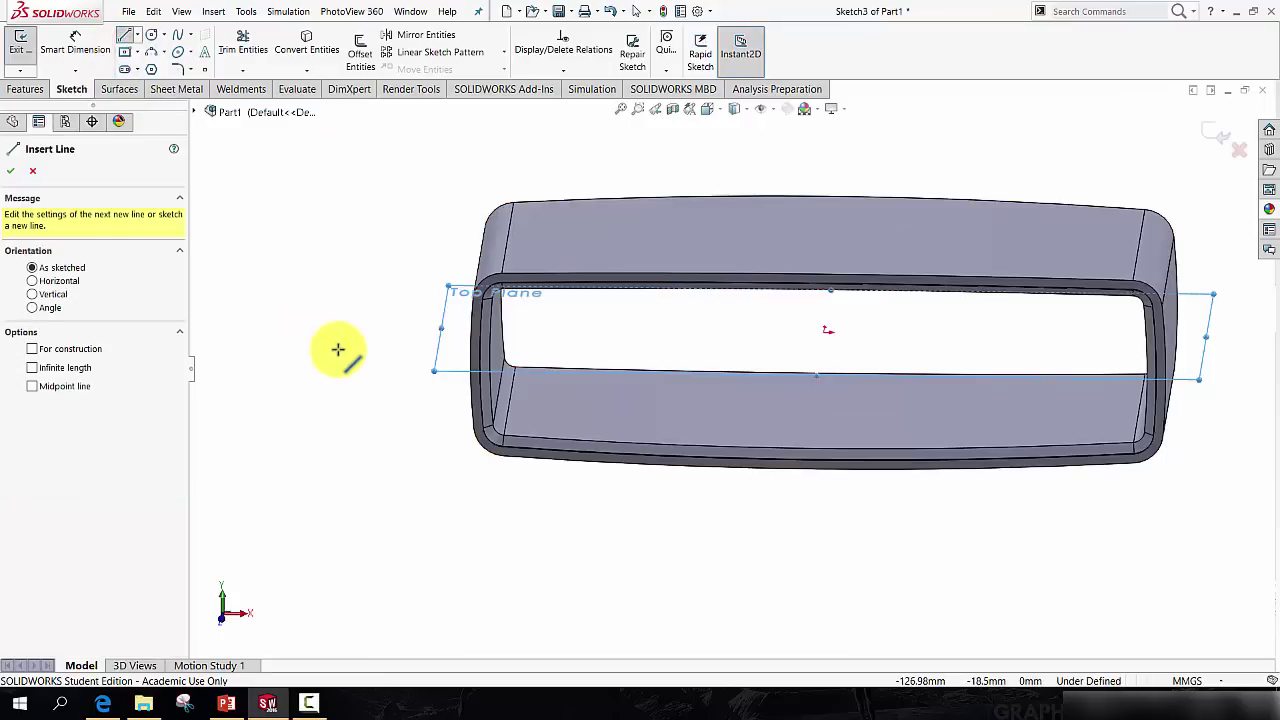
key("space")
left_click(424, 446)
Convert the body's long curved front edge into a sketch arc.
scroll(770, 470, "down", 5)
scroll(755, 462, "up", 6)
scroll(470, 380, "down", 5)
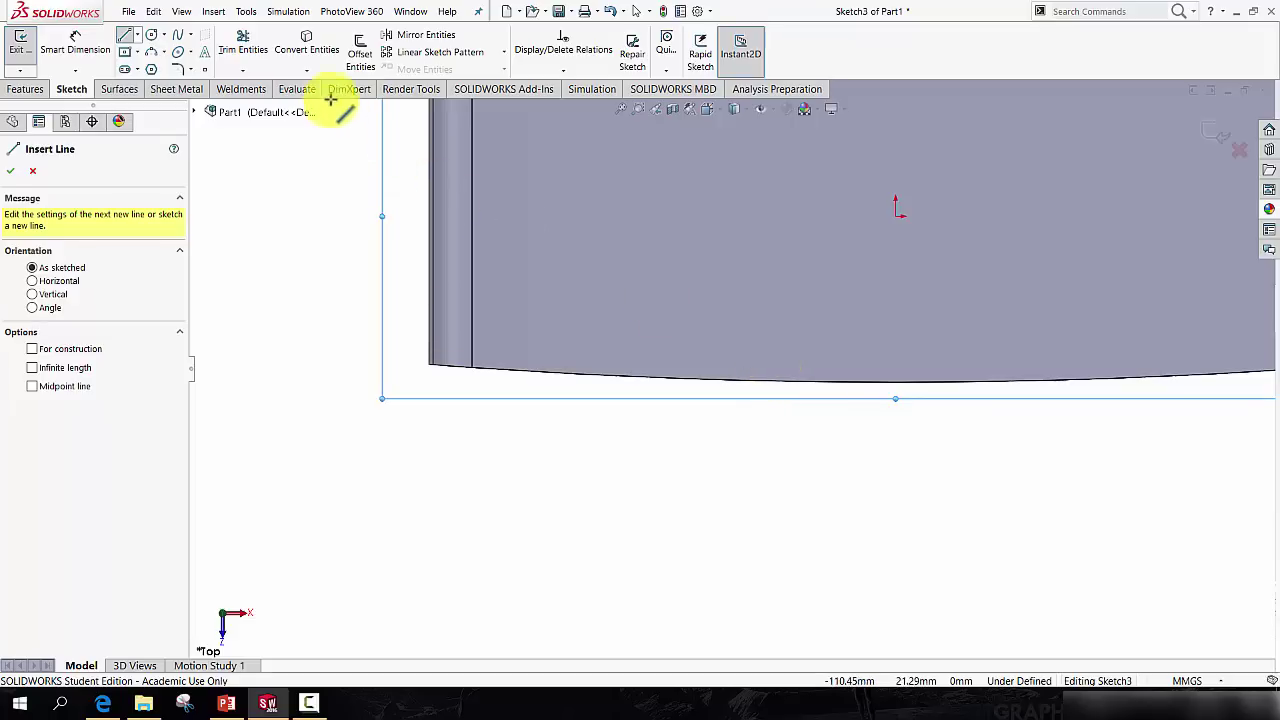
left_click(308, 46)
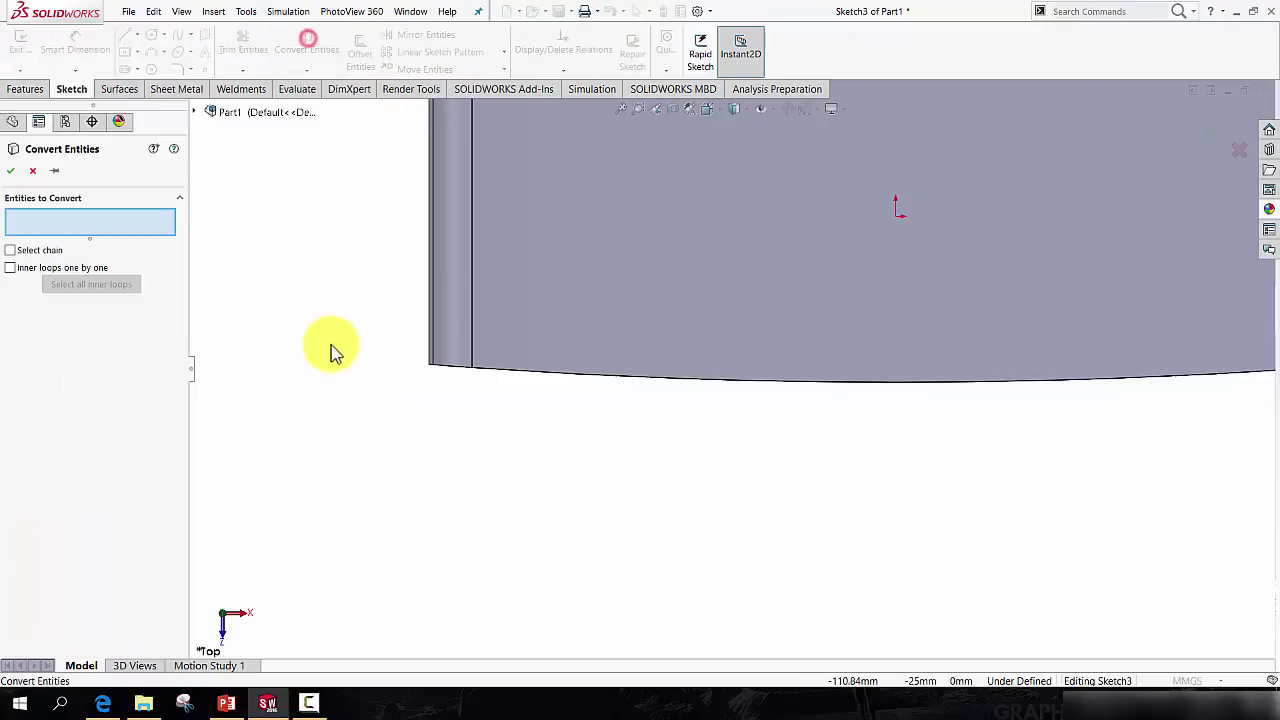
left_click(733, 388)
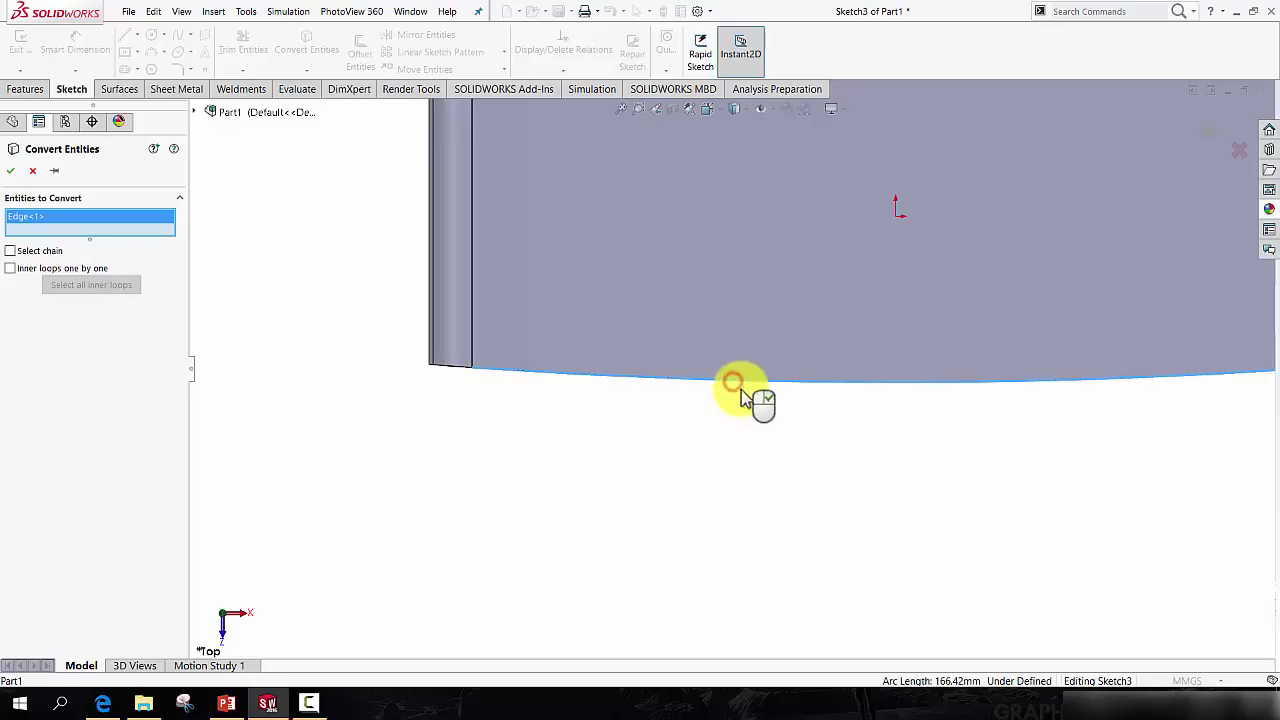
left_click(8, 172)
Offset the converted arc by 4 mm, reversed toward the inside of the shell.
middle_click_drag(835, 478, 816, 355)
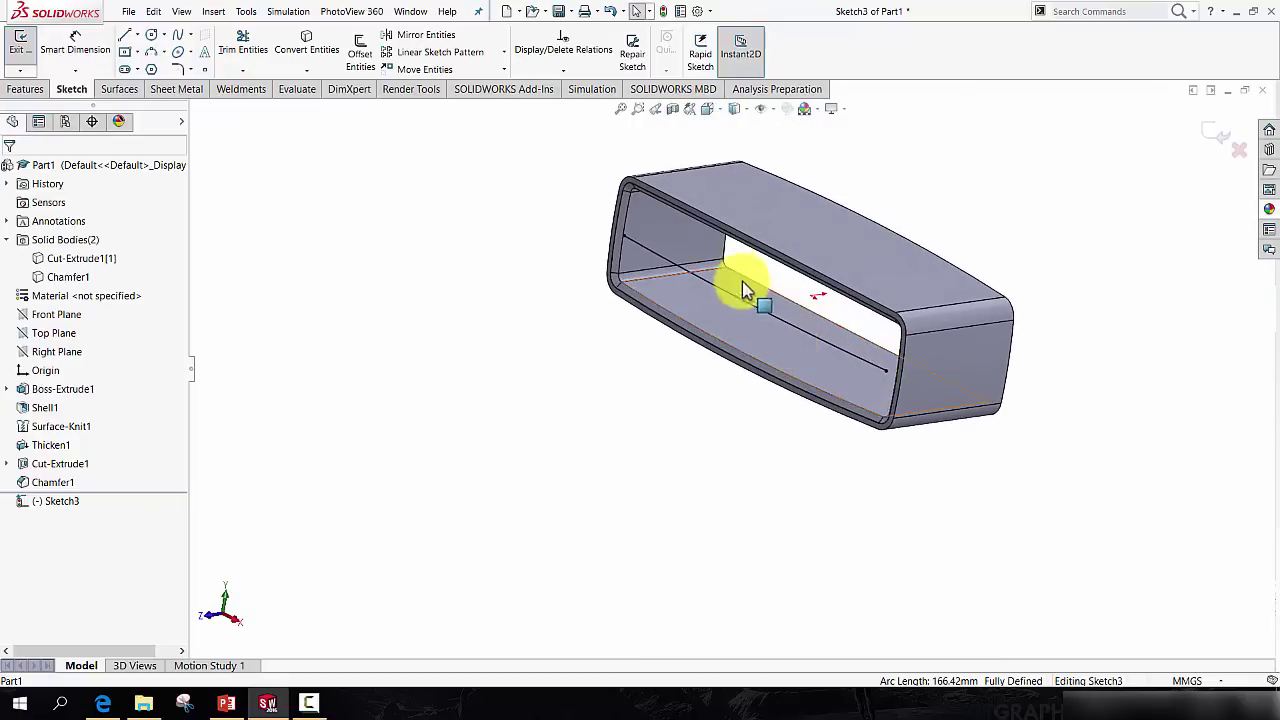
scroll(735, 272, "down", 2)
middle_click_drag(757, 306, 591, 206)
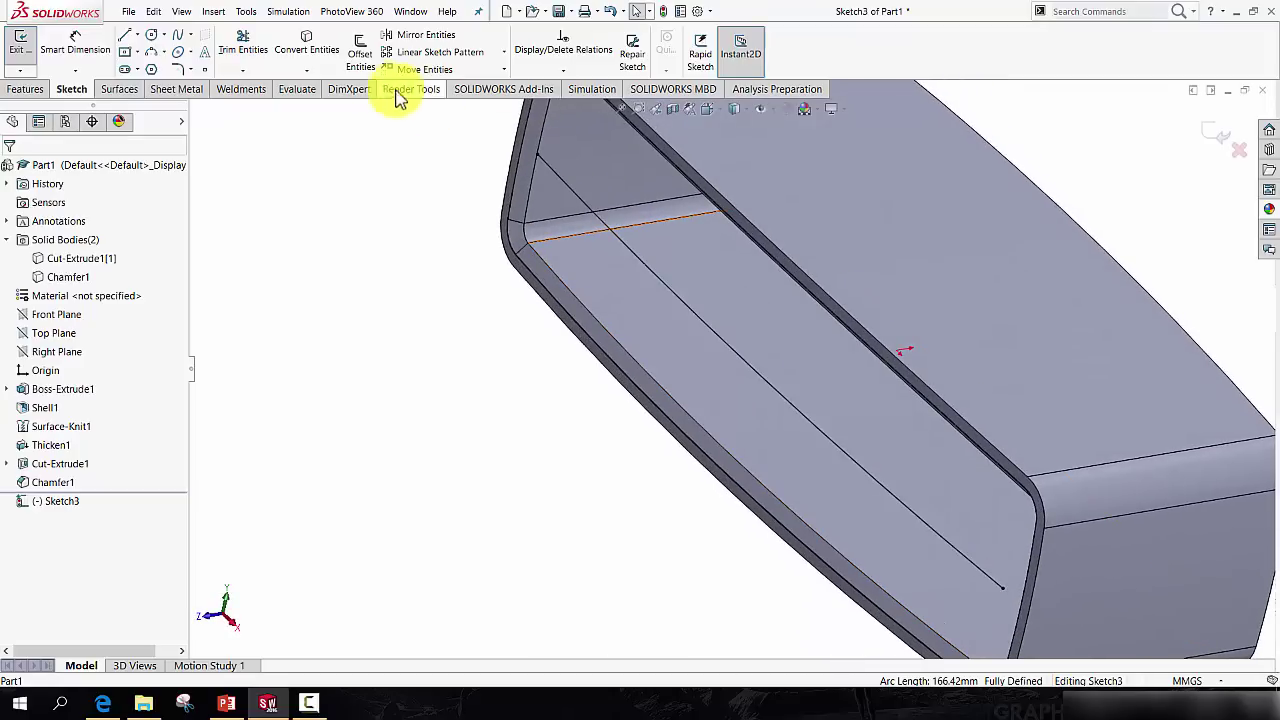
left_click(360, 60)
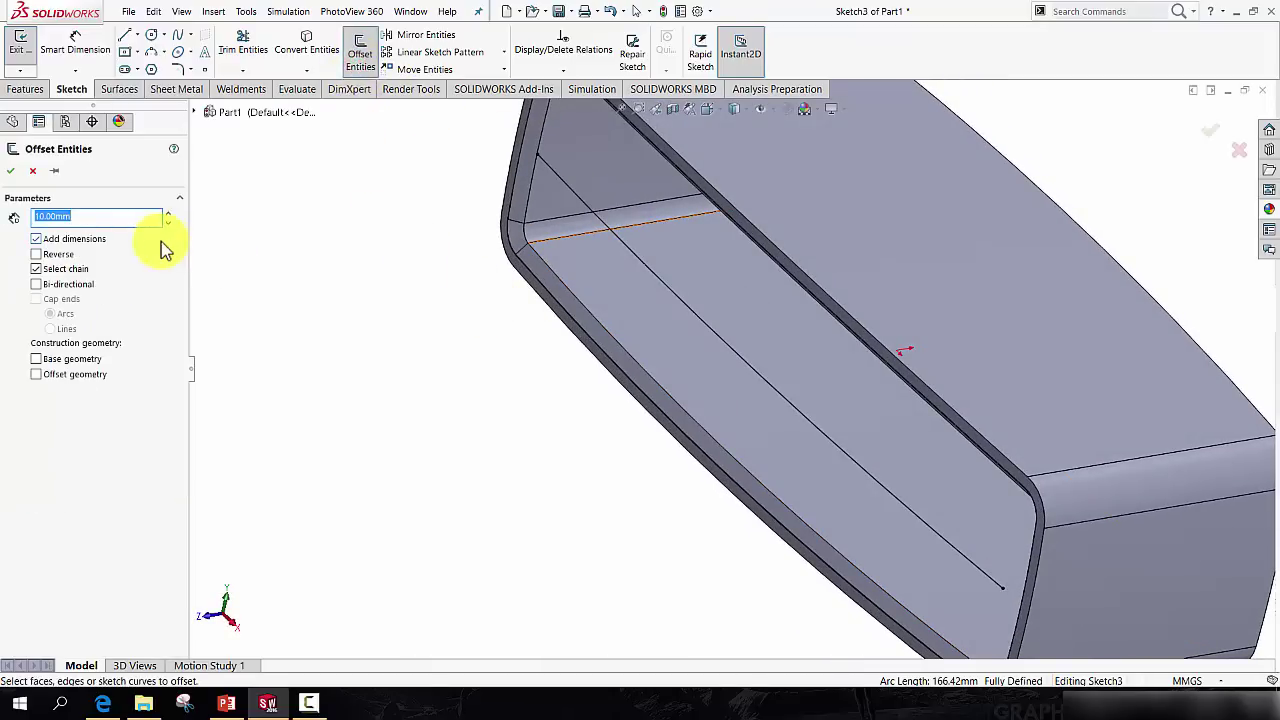
type("4")
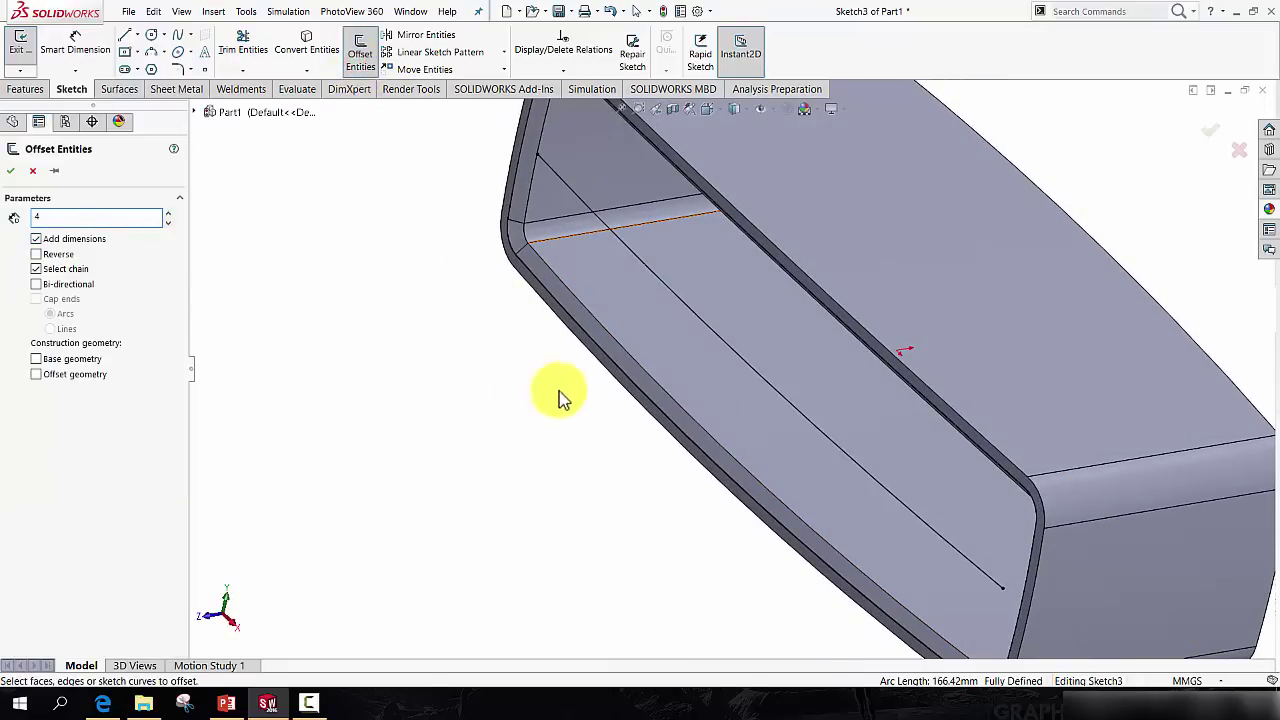
left_click(694, 314)
middle_click_drag(722, 340, 672, 329)
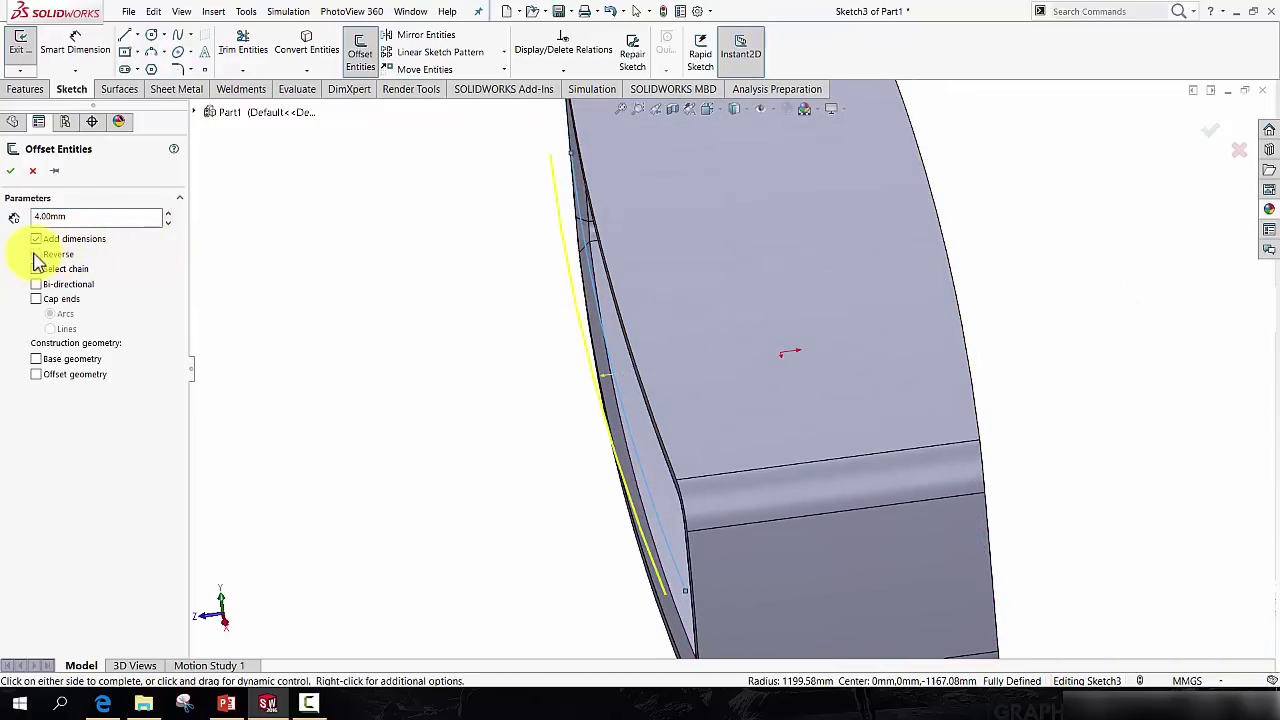
middle_click_drag(268, 313, 300, 286)
left_click(13, 172)
Change the original converted arc to construction geometry and exit the sketch.
scroll(571, 414, "up", 3)
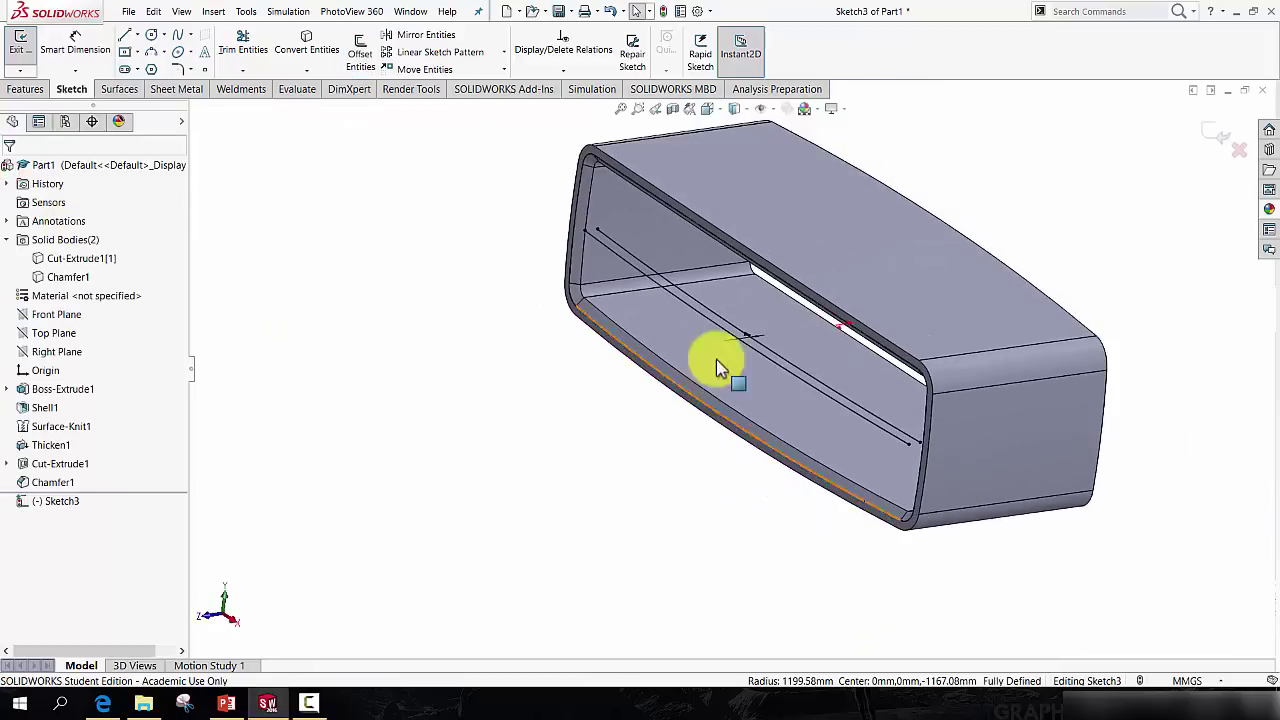
scroll(728, 357, "down", 4)
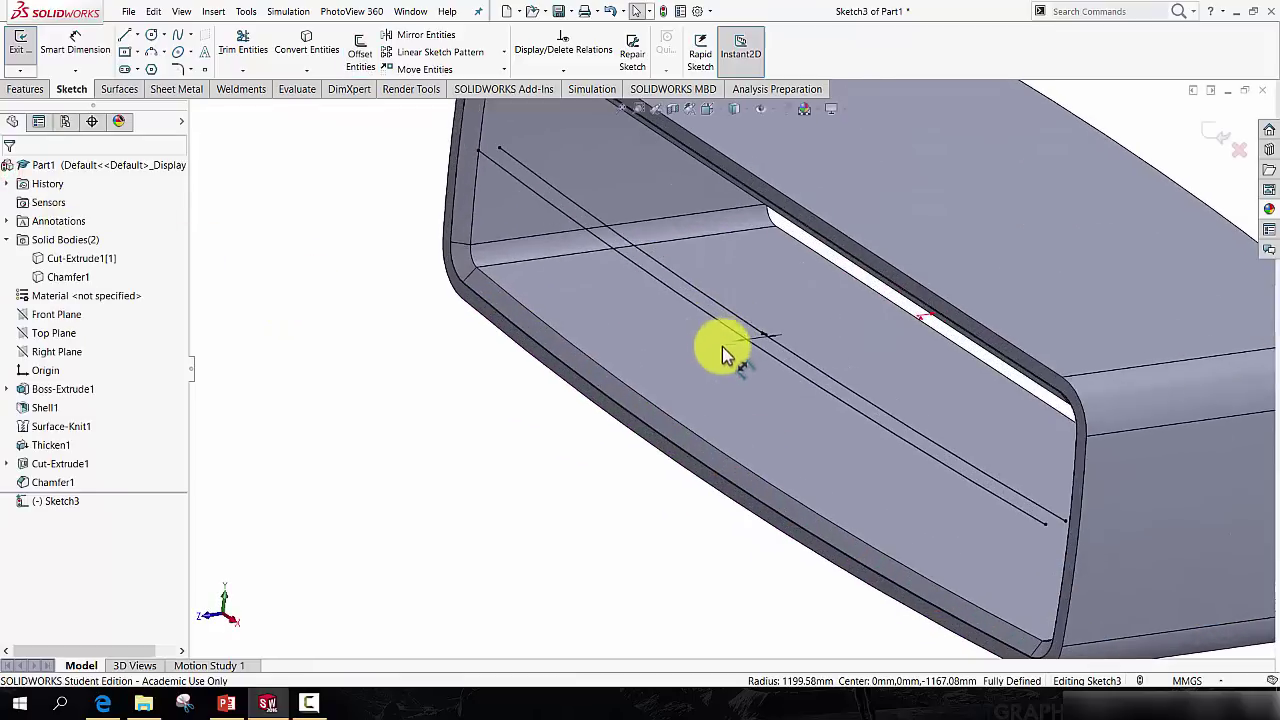
left_click(675, 297)
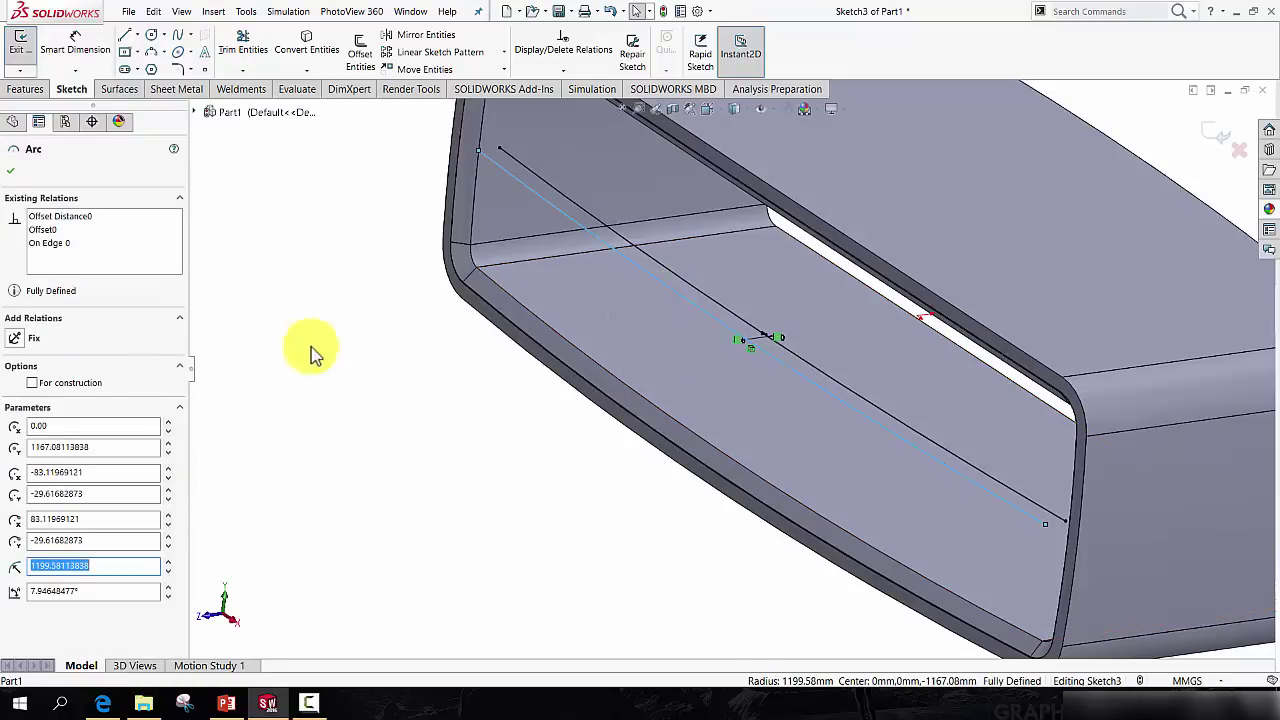
left_click(517, 417)
key("f")
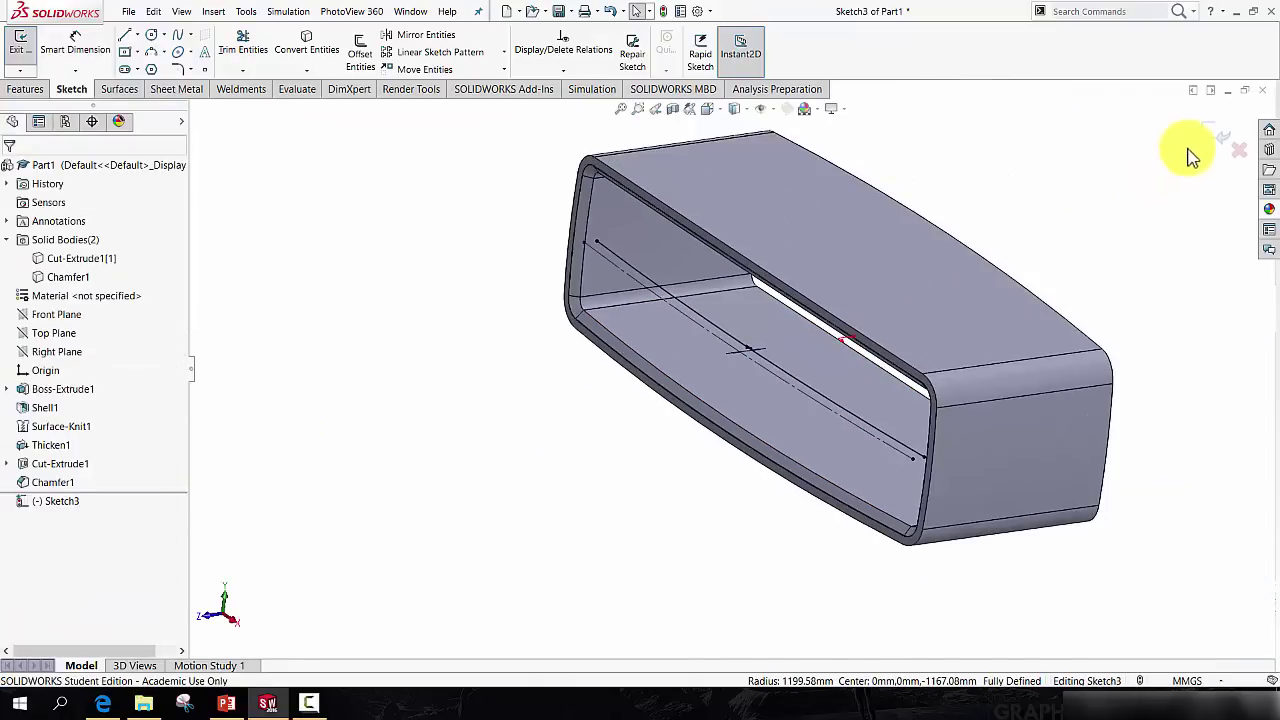
left_click(1213, 135)
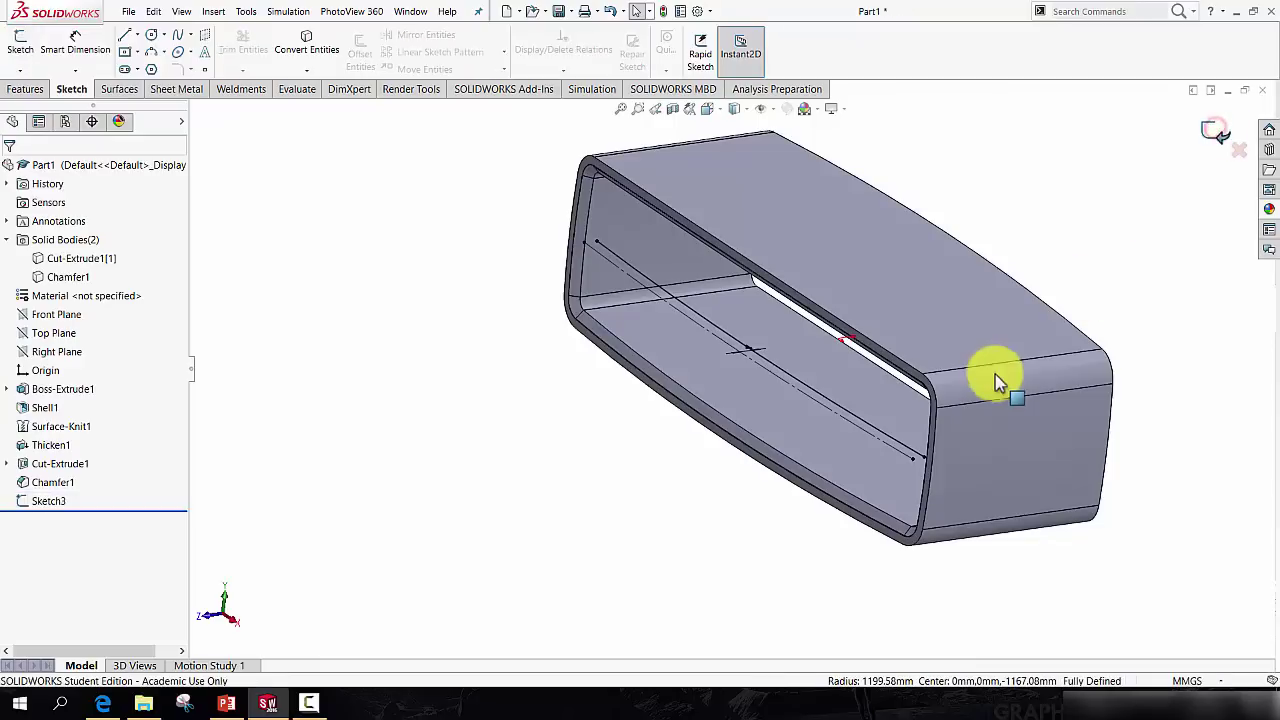
mouse_move(991, 377)
middle_mouse_down()
mouse_move(900, 406)
mouse_move(886, 360)
mouse_move(930, 355)
mouse_move(934, 406)
mouse_move(766, 350)
middle_mouse_up()
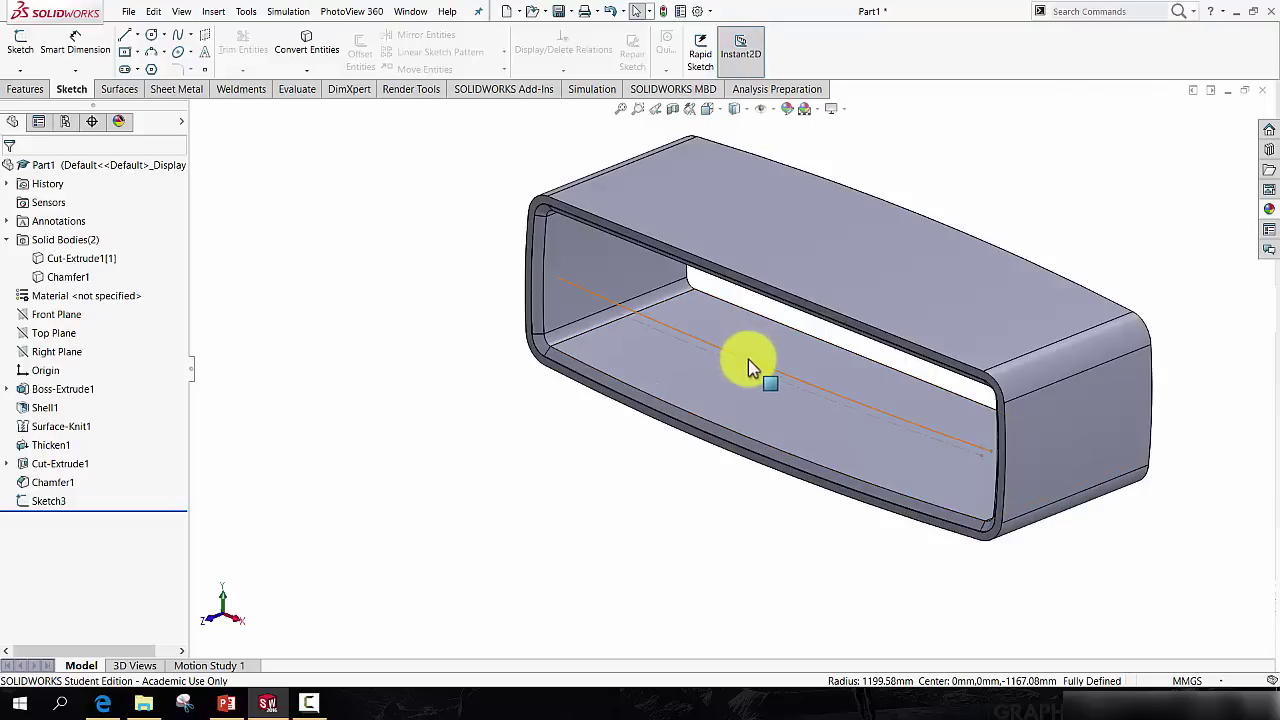
Extrude the inset arc as a surface, Mid Plane, 101 mm deep.
left_click(117, 89)
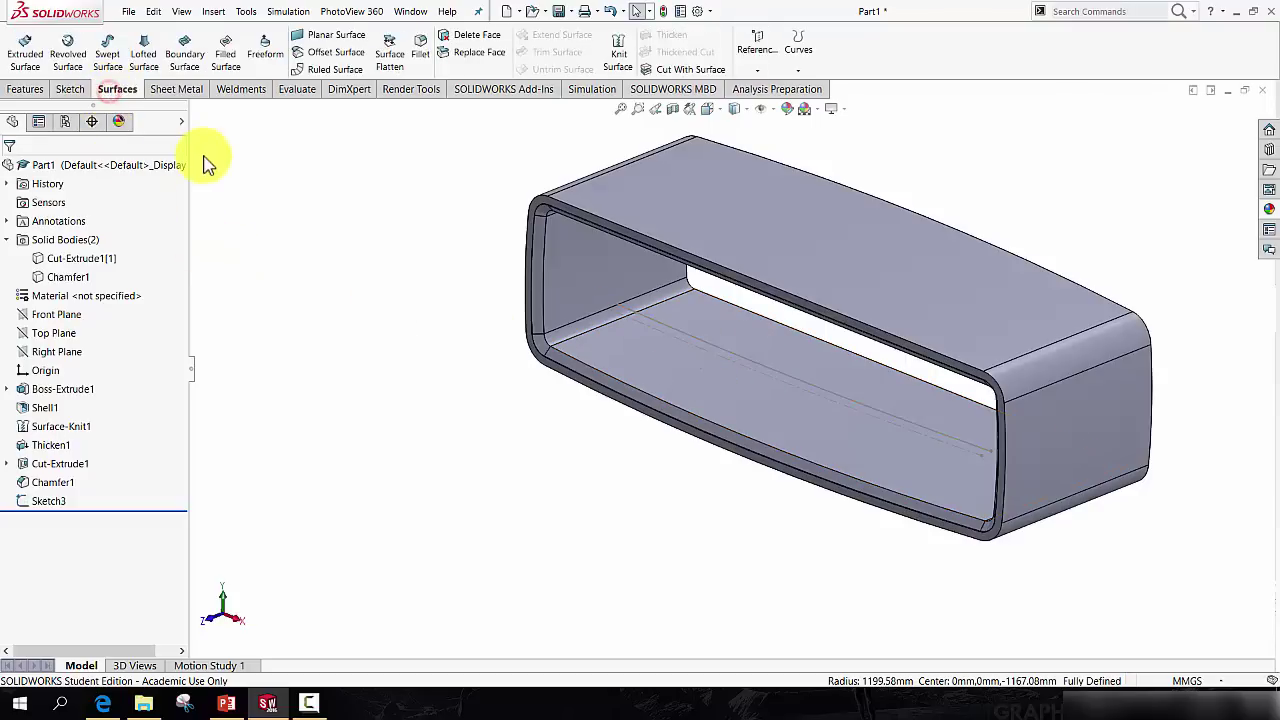
left_click(28, 62)
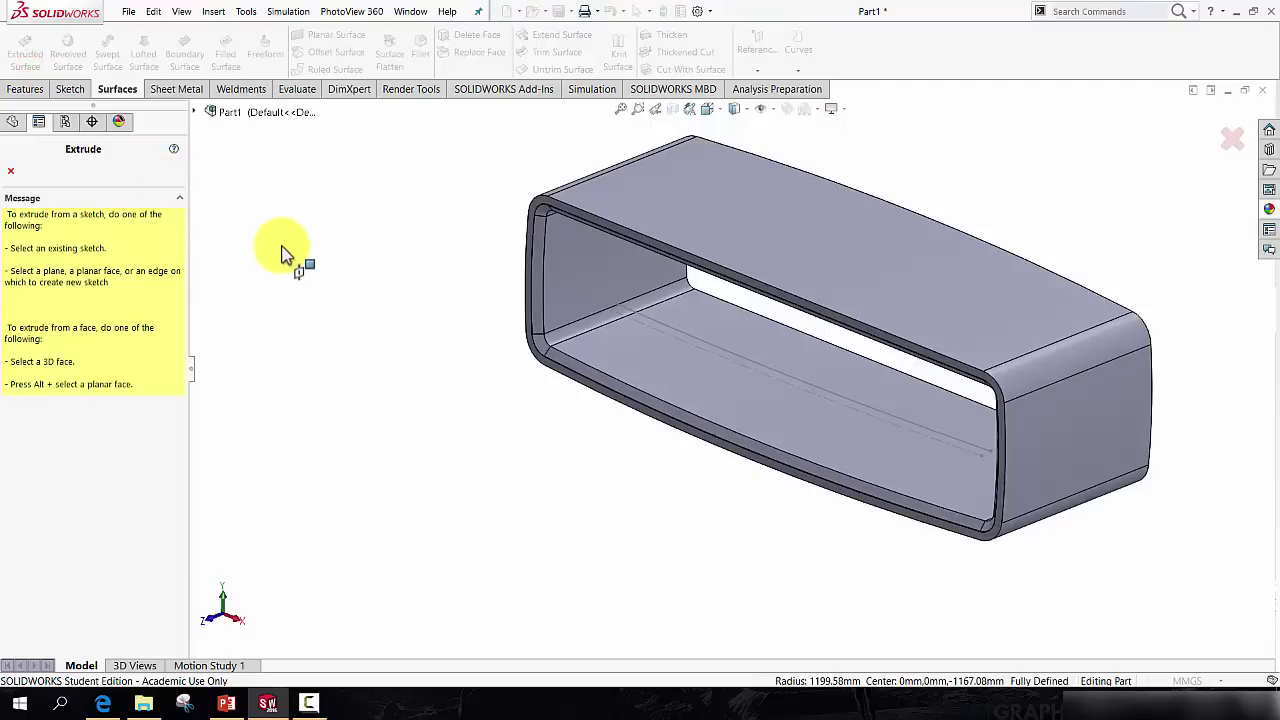
left_click(655, 330)
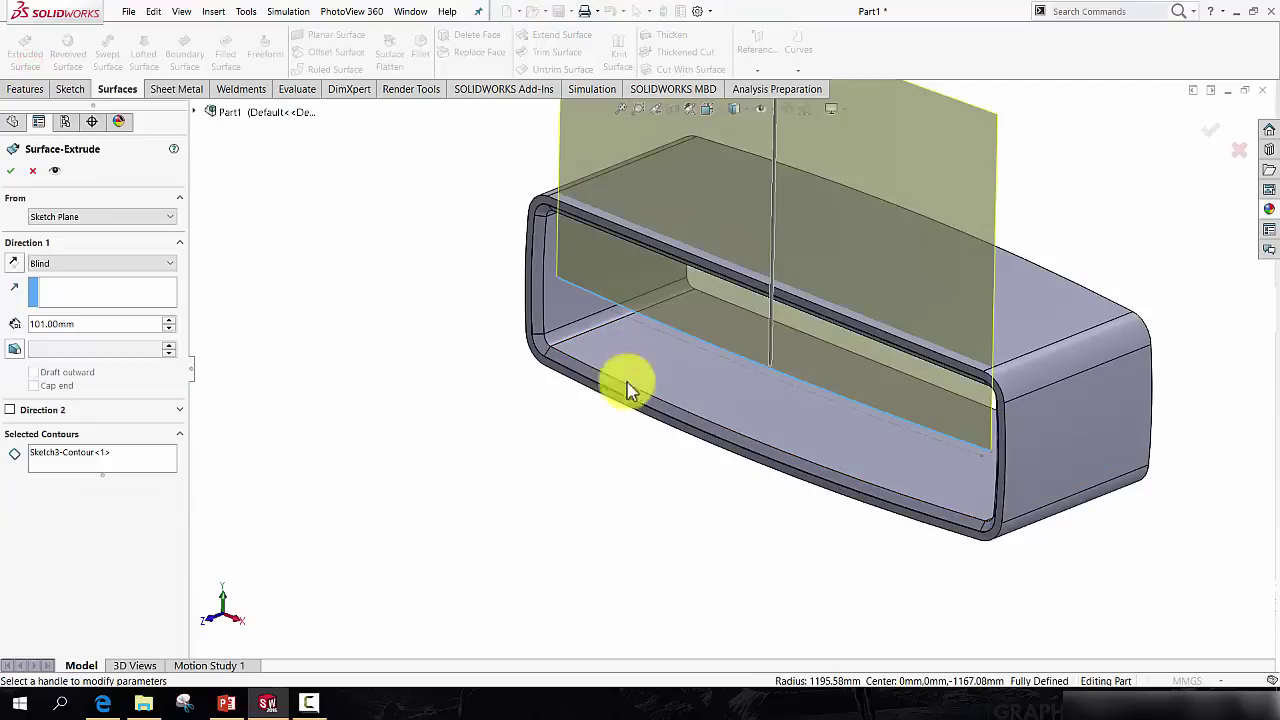
middle_click_drag(608, 437, 600, 400)
left_click(152, 265)
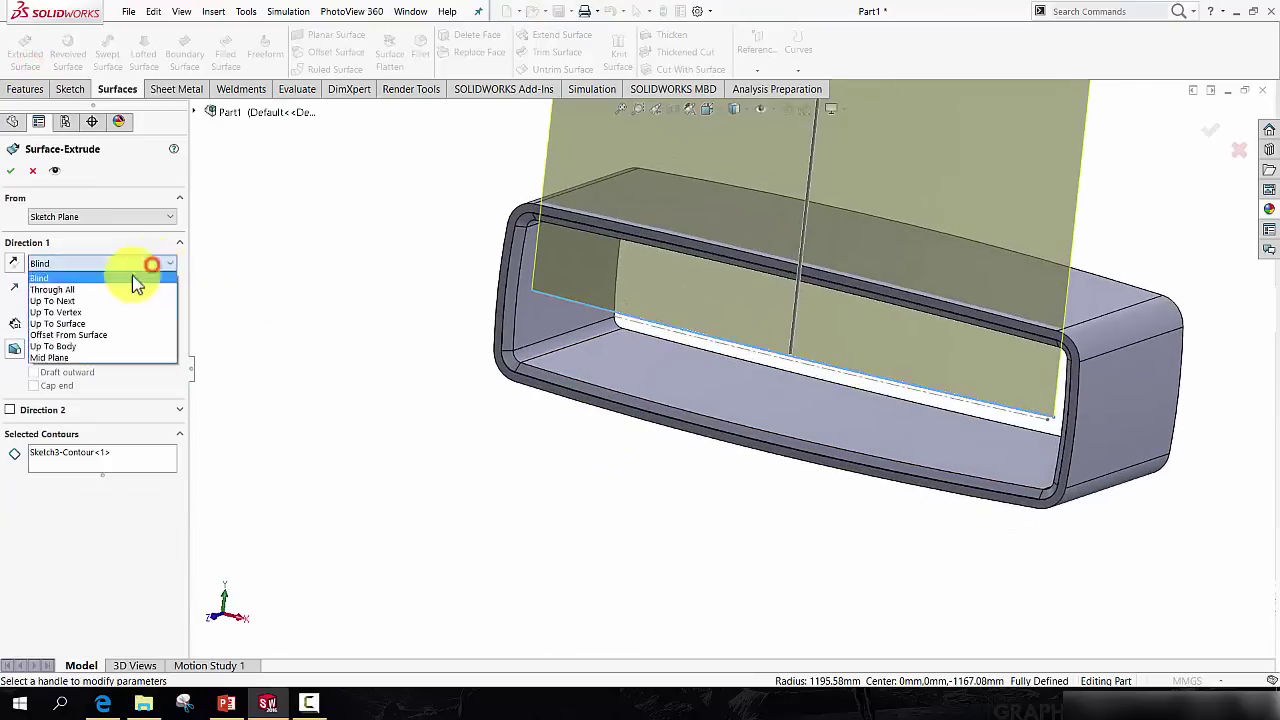
left_click(70, 355)
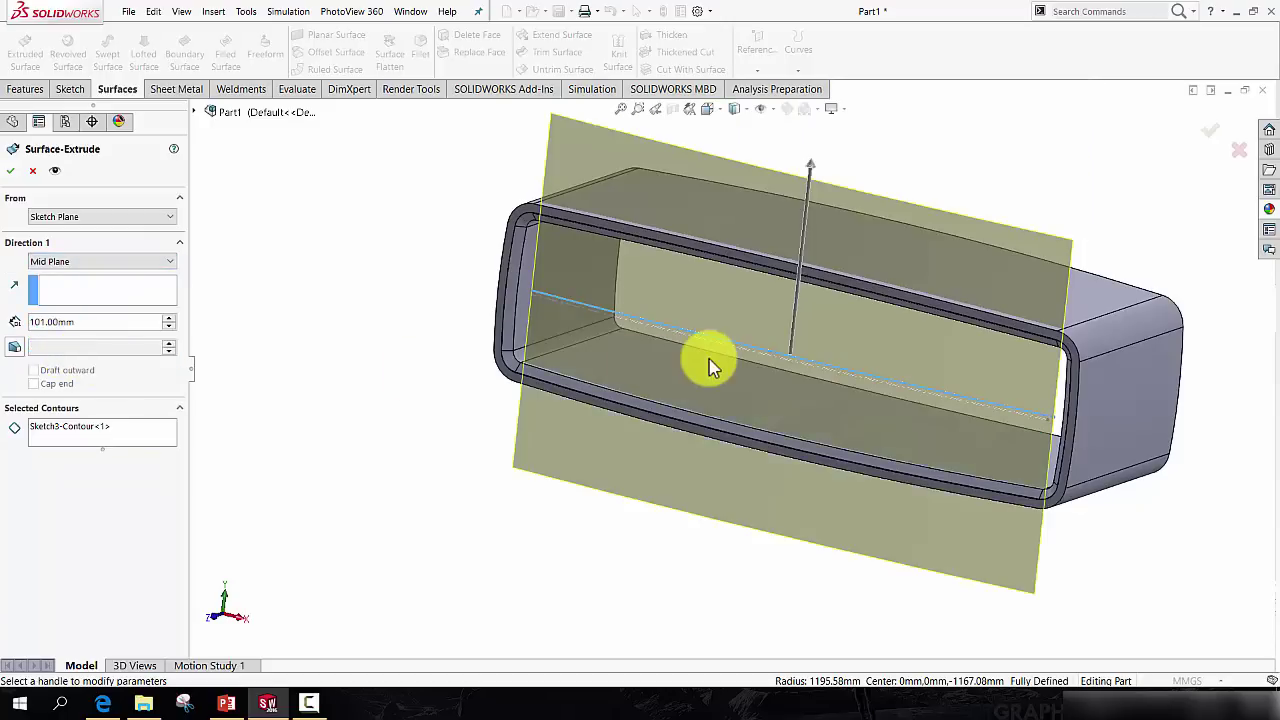
middle_click_drag(709, 360, 668, 322)
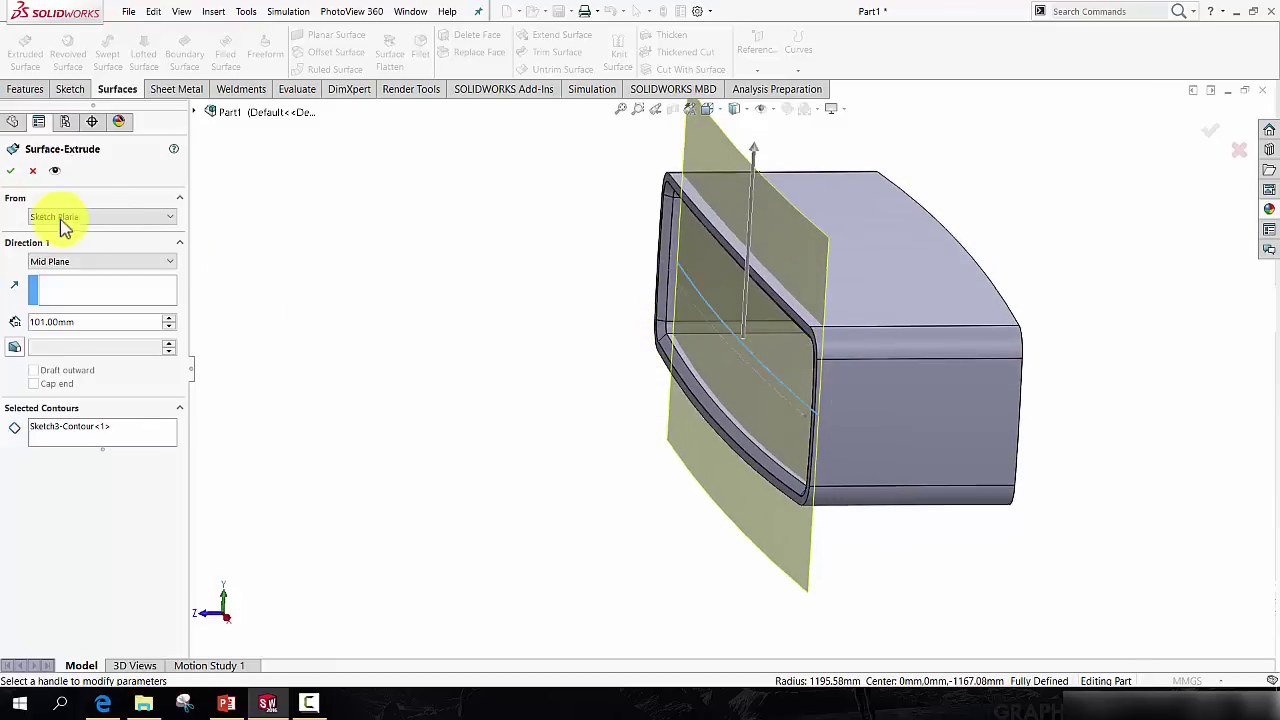
left_click(12, 172)
Hide the newly extruded curved surface body and clear the selection.
middle_click_drag(580, 394, 608, 364)
right_click(726, 232)
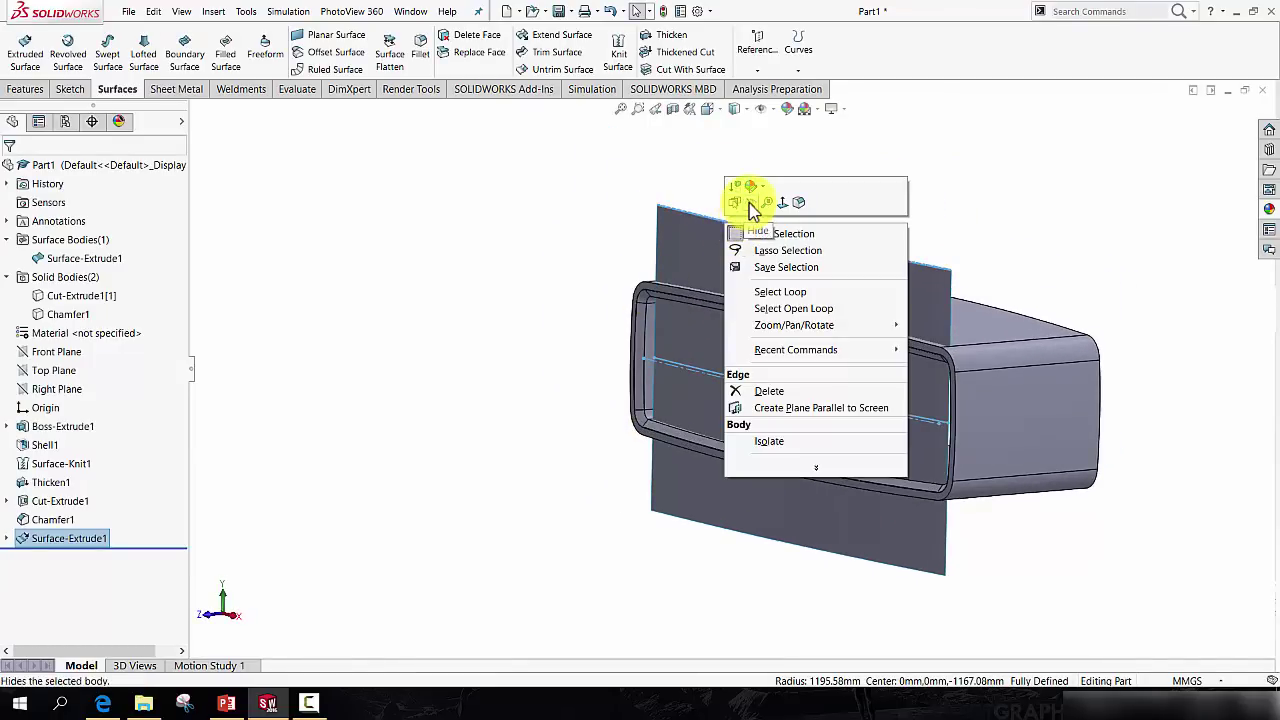
left_click(753, 205)
middle_click_drag(753, 205, 730, 290)
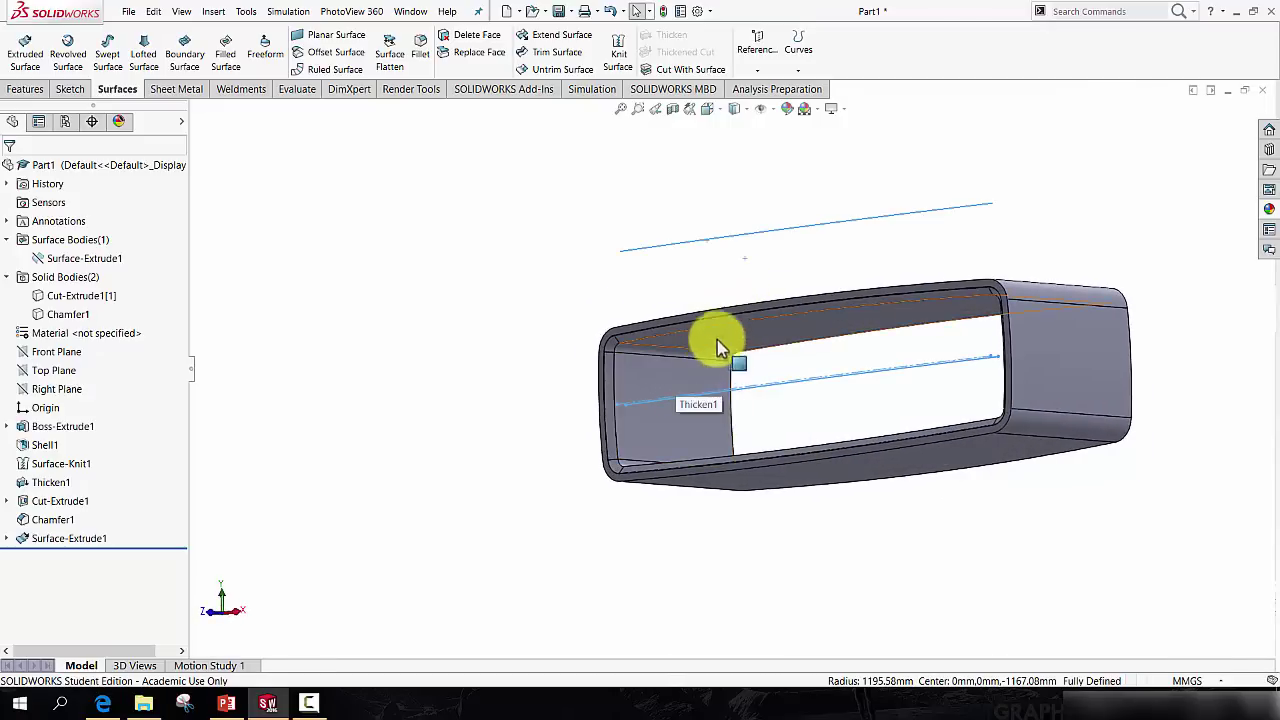
middle_click_drag(900, 328, 1026, 495)
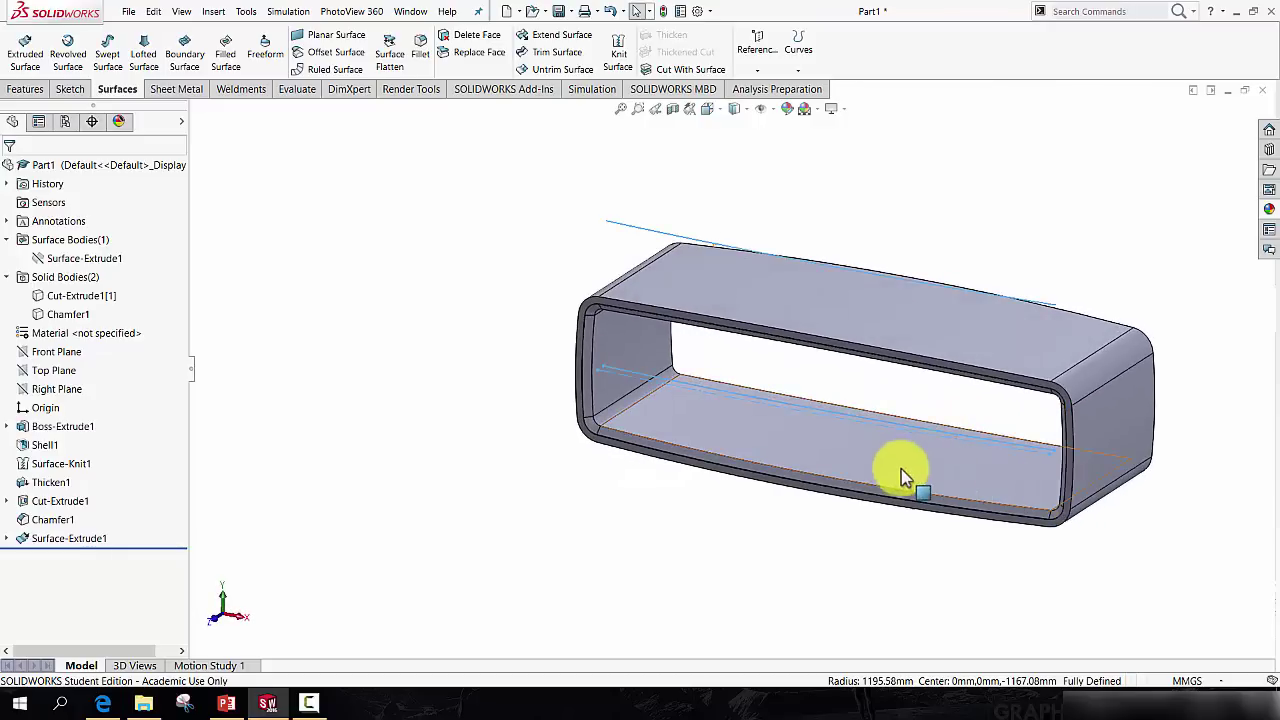
left_click(508, 332)
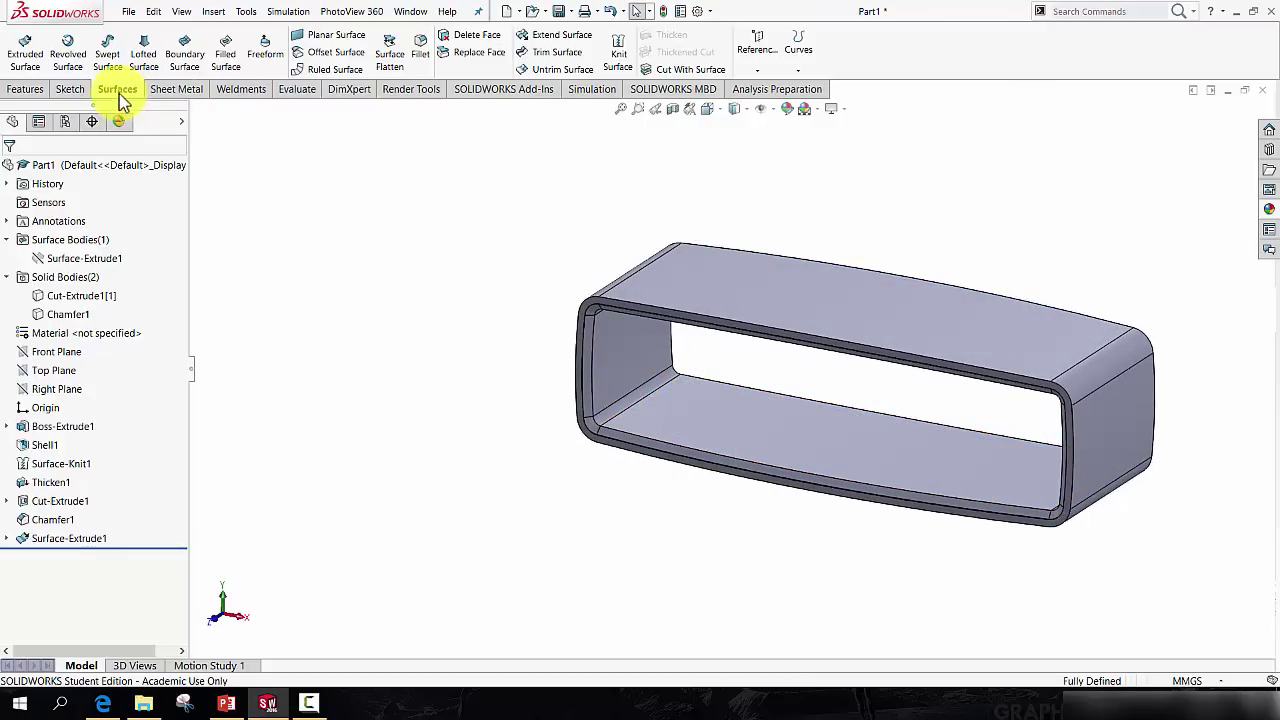
Knit the eight inner faces of the shell, including the four rounded corners, into one surface.
left_click(618, 53)
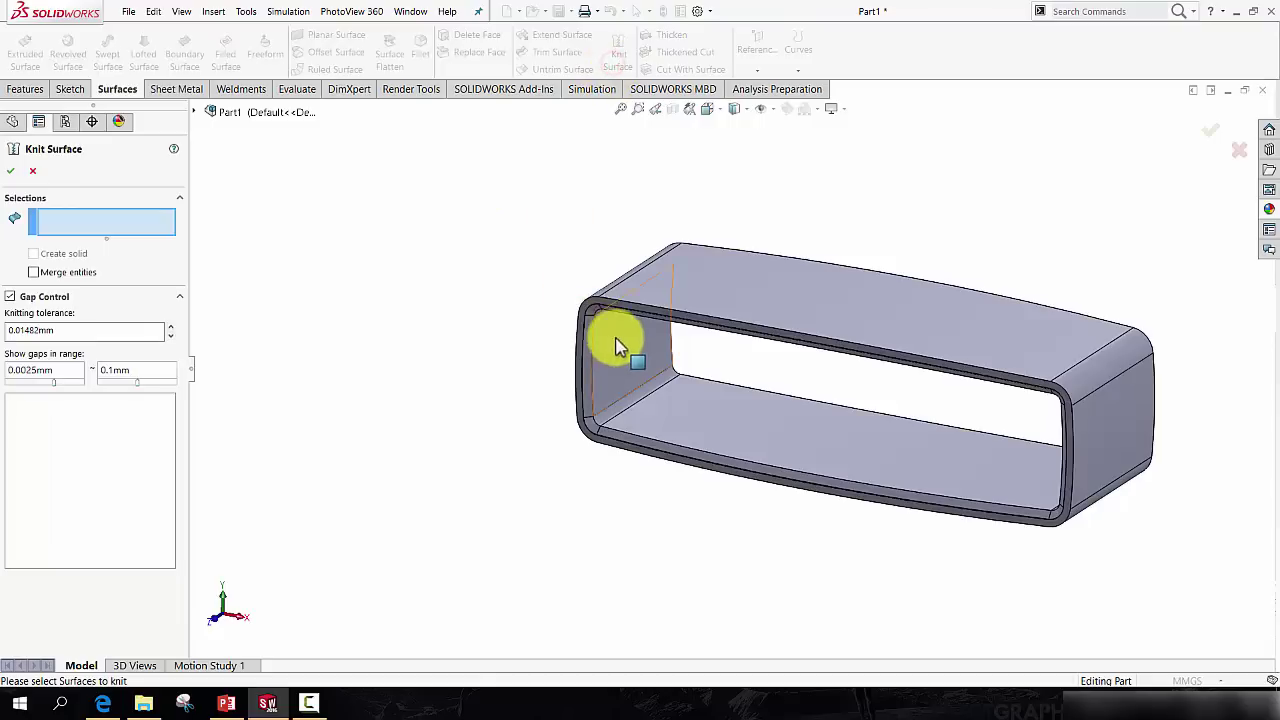
left_click(620, 368)
left_click(630, 410)
left_click(703, 440)
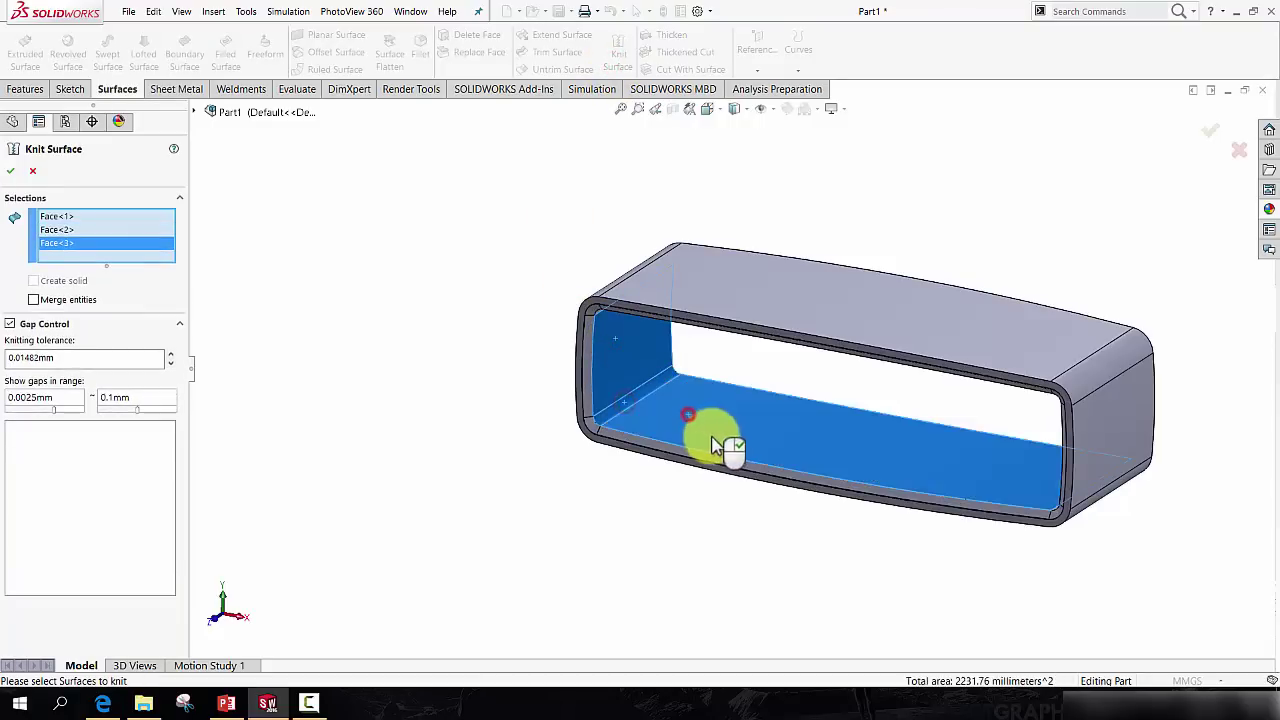
middle_click_drag(706, 443, 1040, 502)
left_click(1040, 485)
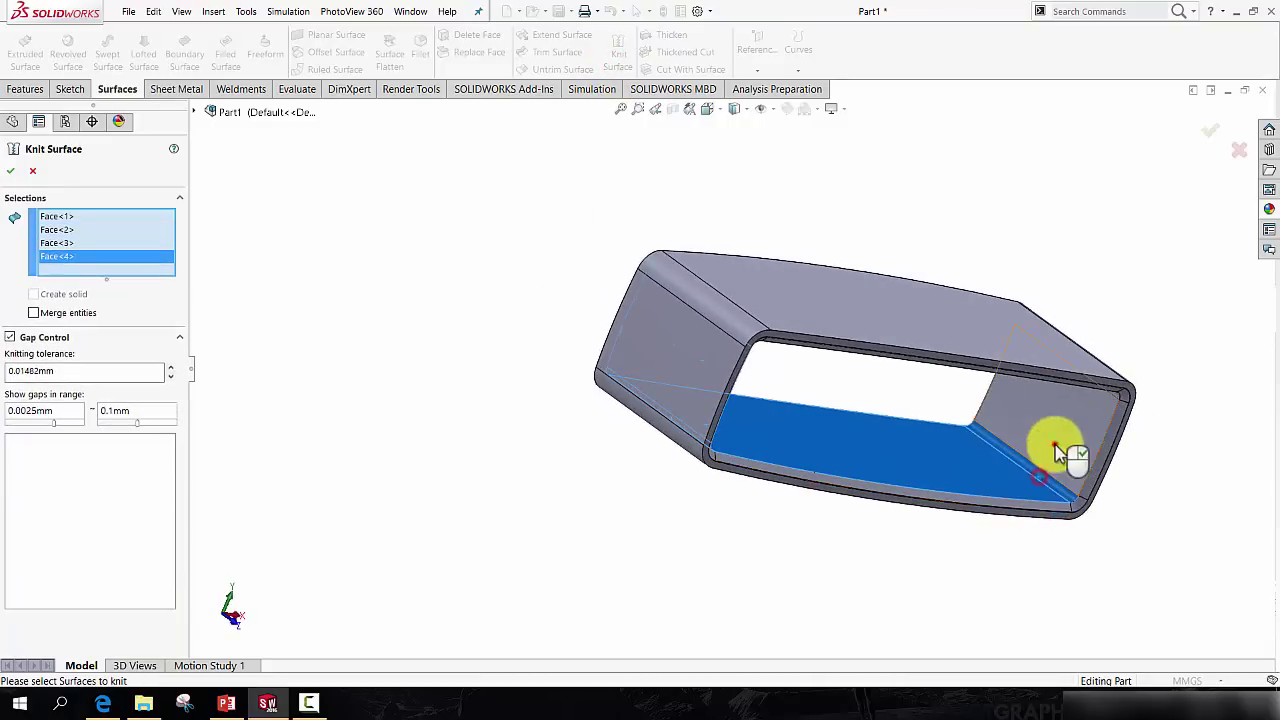
left_click(1051, 451)
middle_click_drag(1051, 451, 1106, 437)
left_click(1103, 443)
left_click(1066, 418)
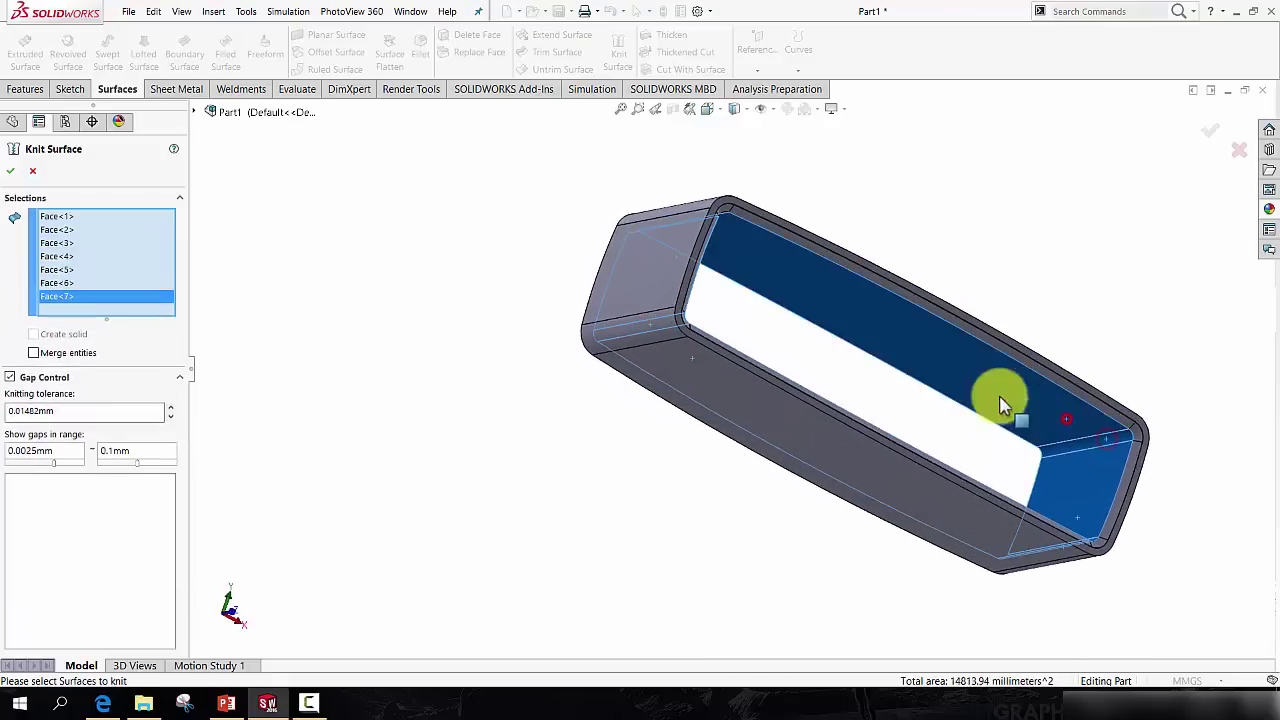
middle_click_drag(868, 340, 668, 320)
left_click(686, 240)
left_click(11, 169)
Hide both solid bodies, leaving only the knitted inner surface displayed.
middle_click_drag(423, 324, 397, 307)
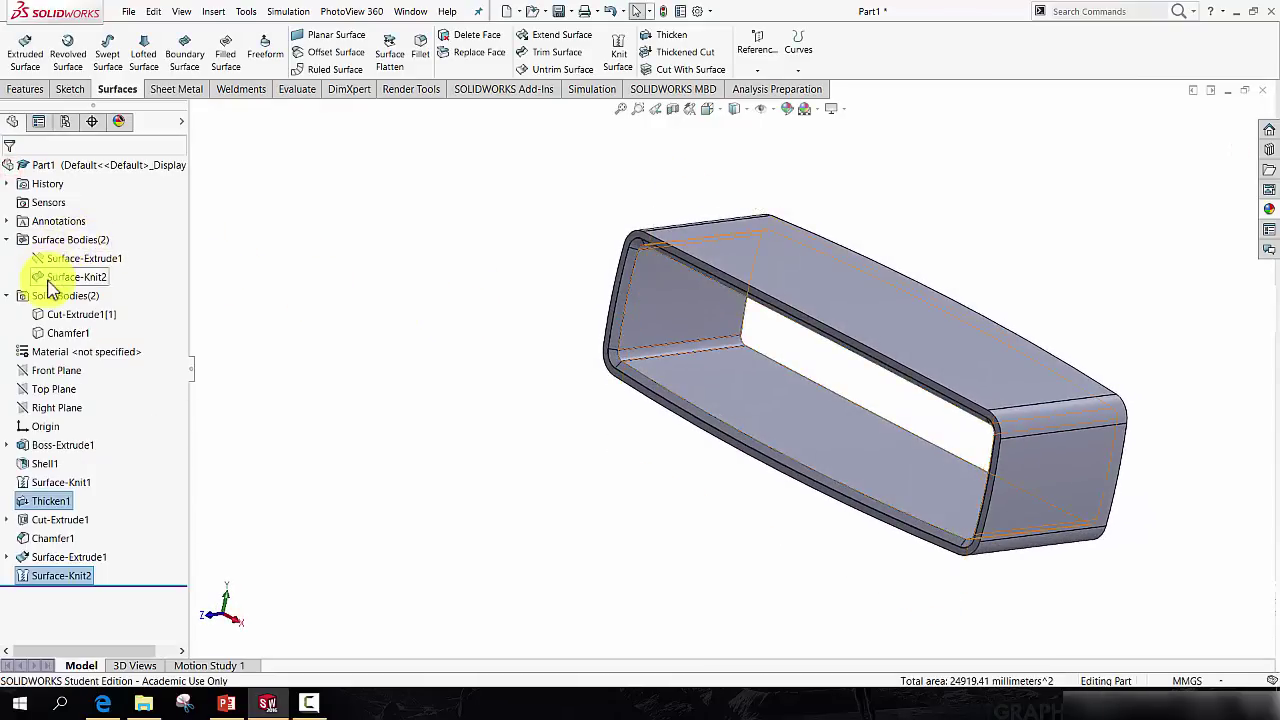
left_click(66, 316)
right_click(66, 316)
left_click(68, 332)
right_click(68, 333)
left_click(67, 315)
middle_click_drag(514, 323, 545, 311)
left_click(491, 300)
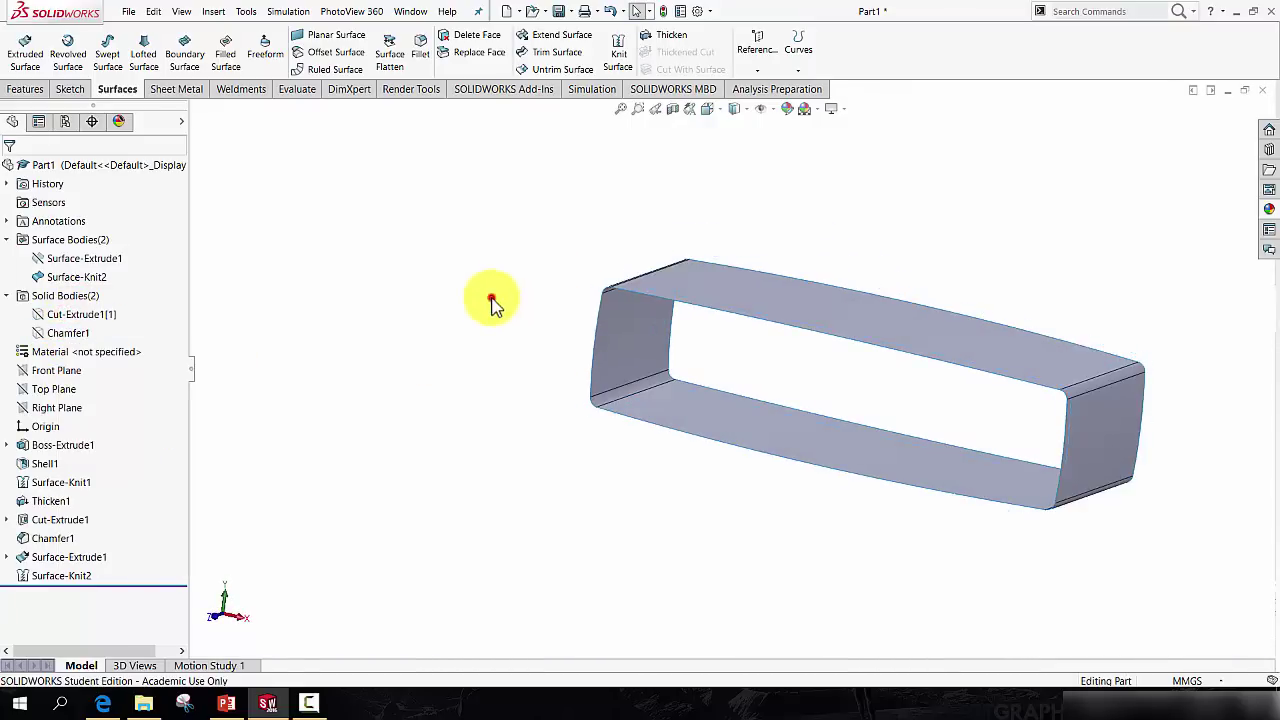
Show the extruded surface body to compare it with the knitted surface, and hide it again.
right_click(60, 268)
left_click(86, 241)
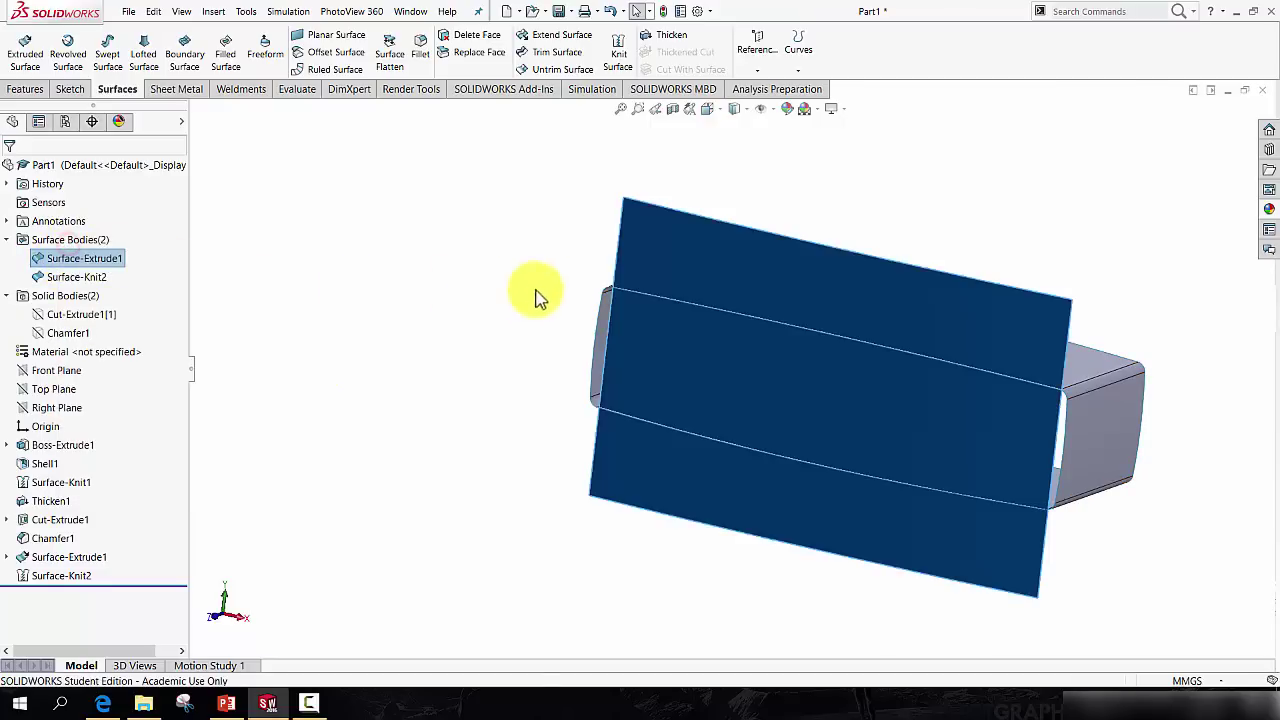
left_click(503, 224)
middle_click_drag(728, 306, 806, 303)
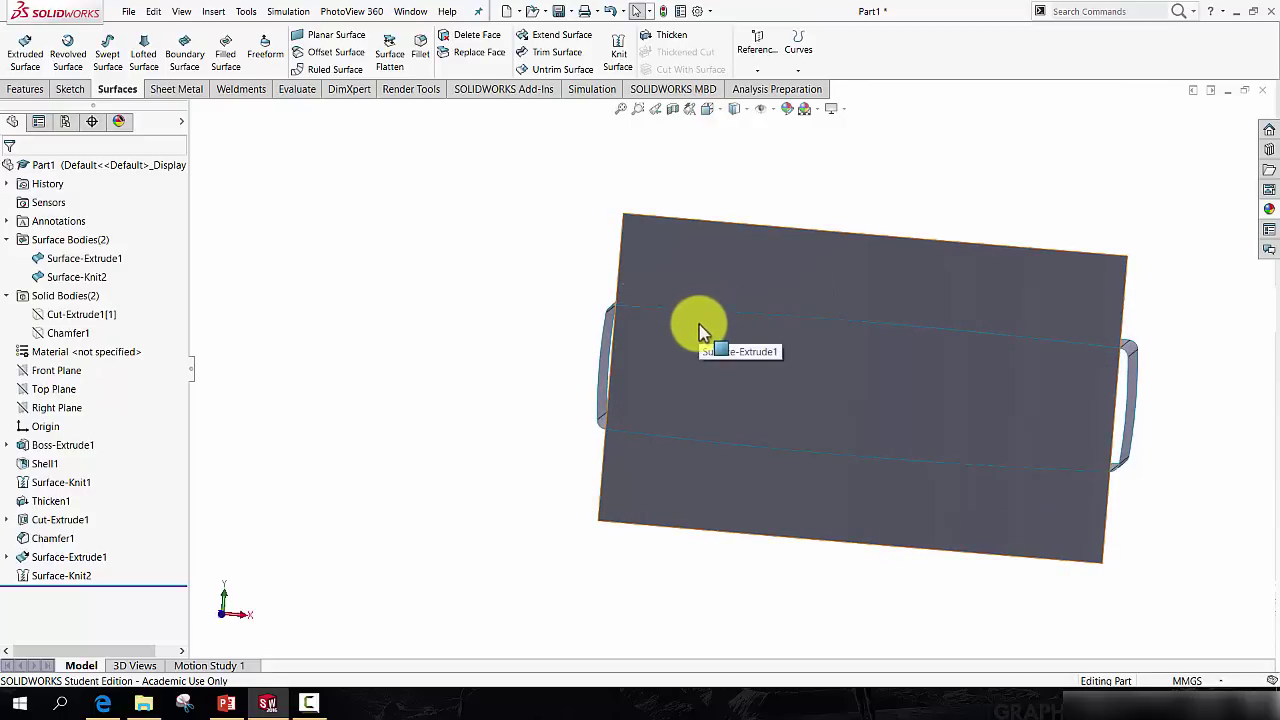
left_click(726, 238)
right_click(729, 230)
left_click(750, 190)
middle_click_drag(749, 297, 713, 305)
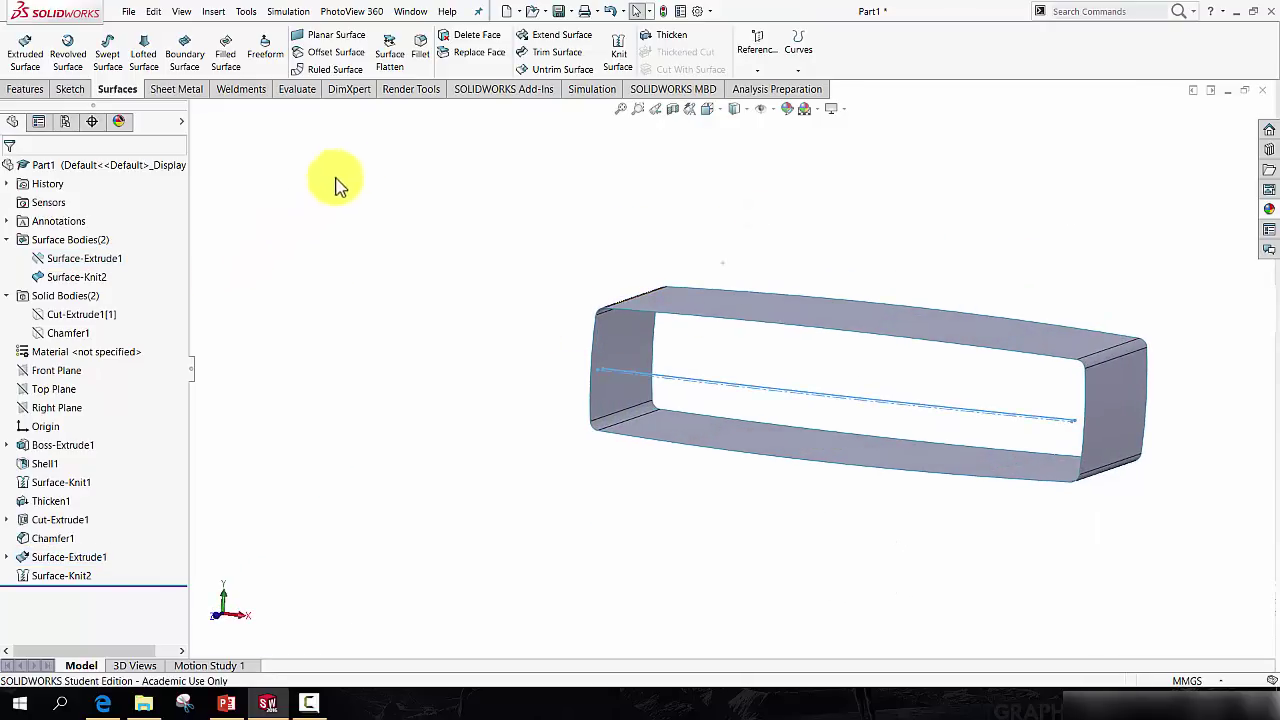
left_click(338, 55)
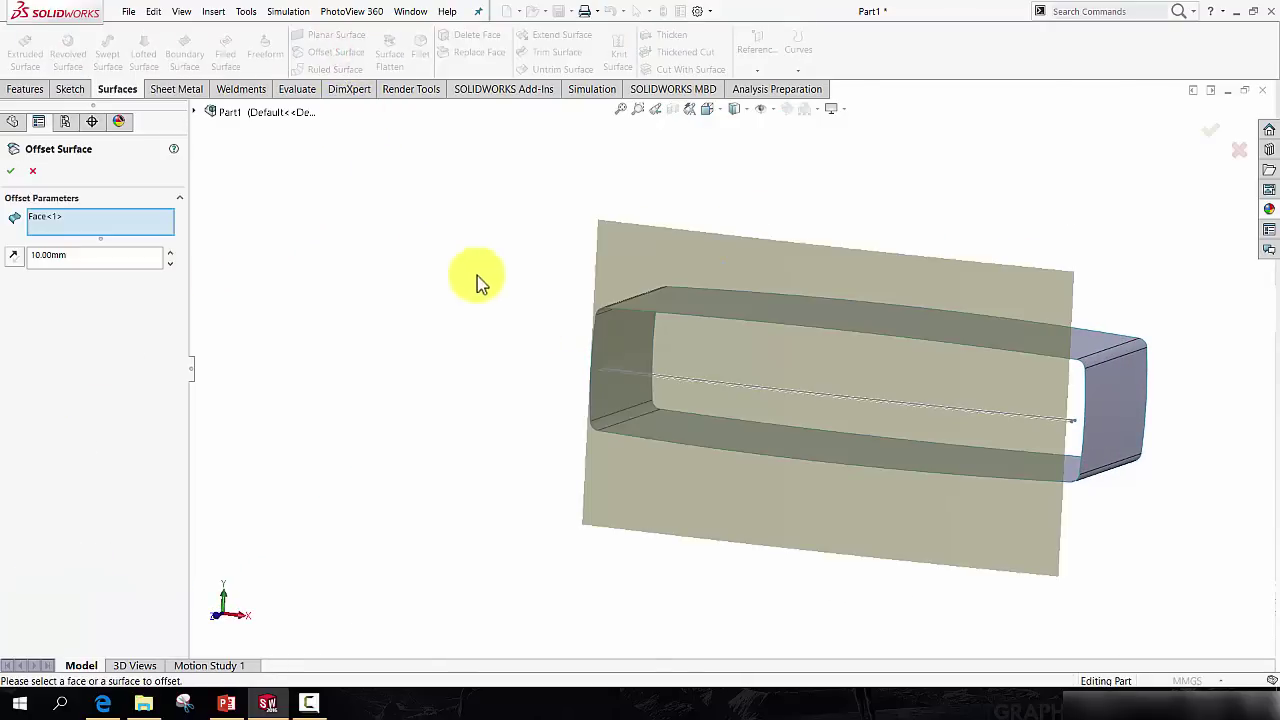
middle_click_drag(866, 324, 834, 306)
left_click(820, 314)
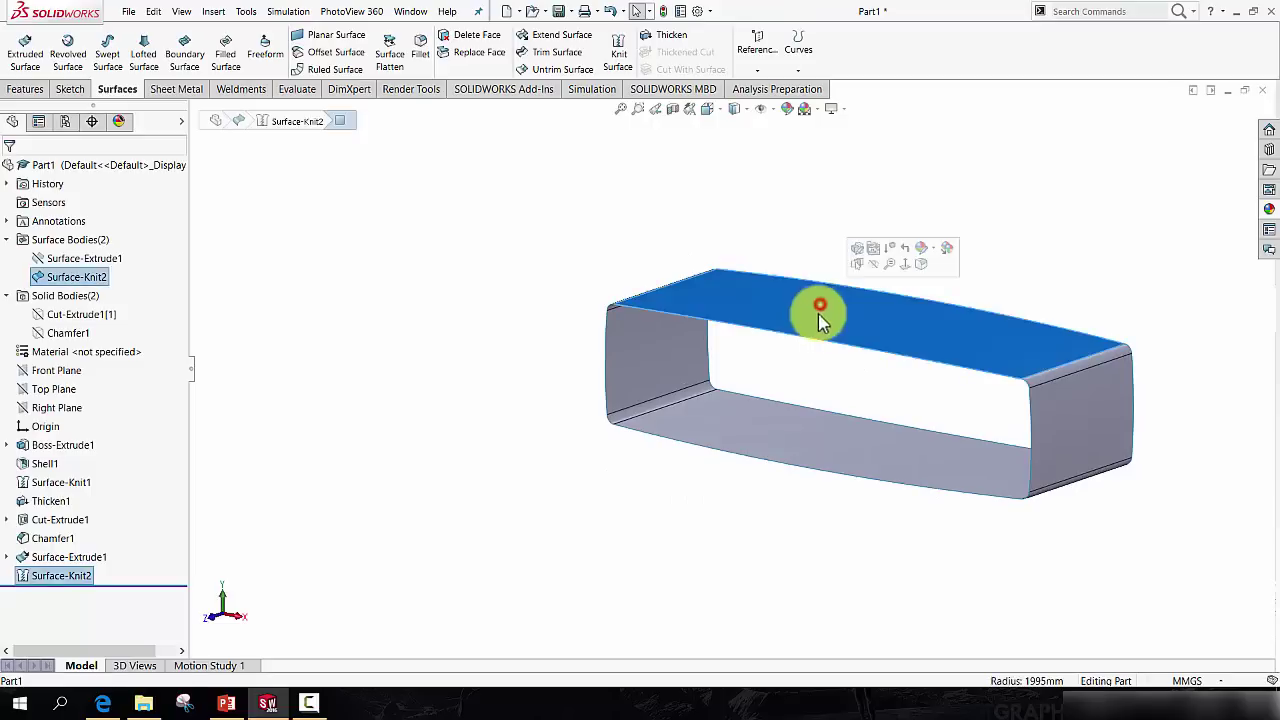
left_click(332, 52)
left_click(690, 305)
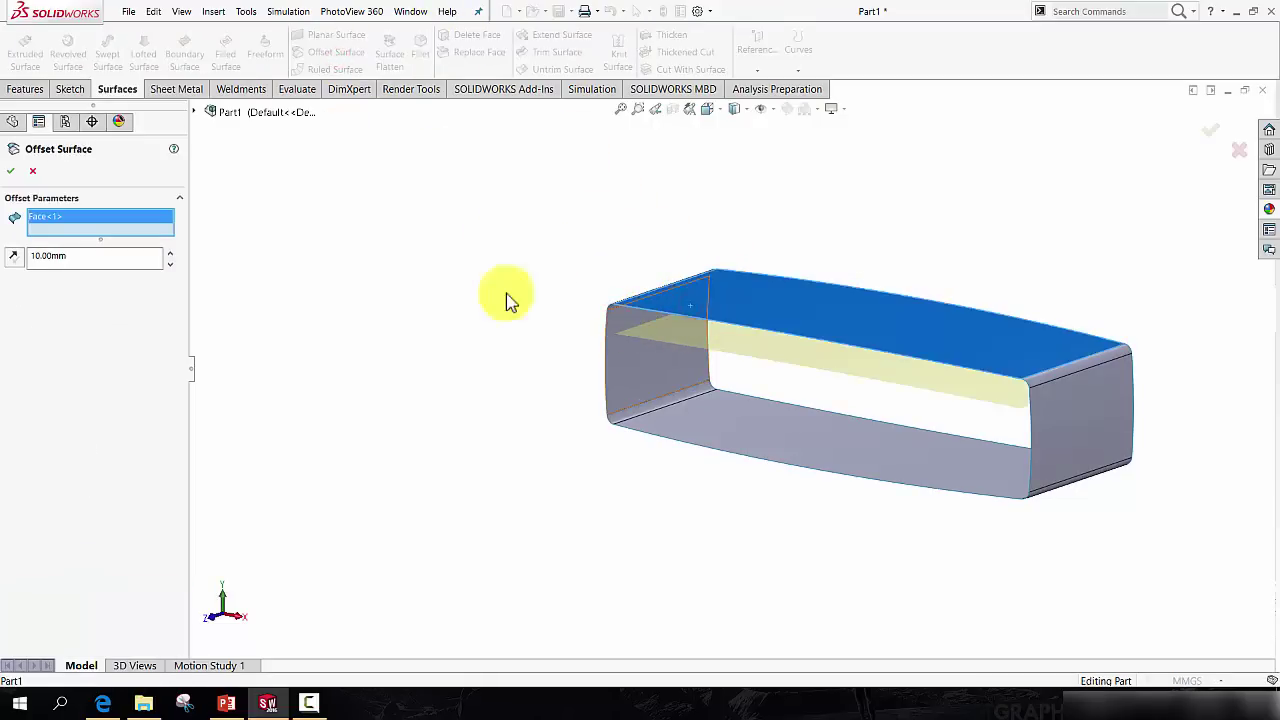
key("Escape")
Offset the whole knitted surface body by 1 mm, flipped to the outside.
left_click(337, 52)
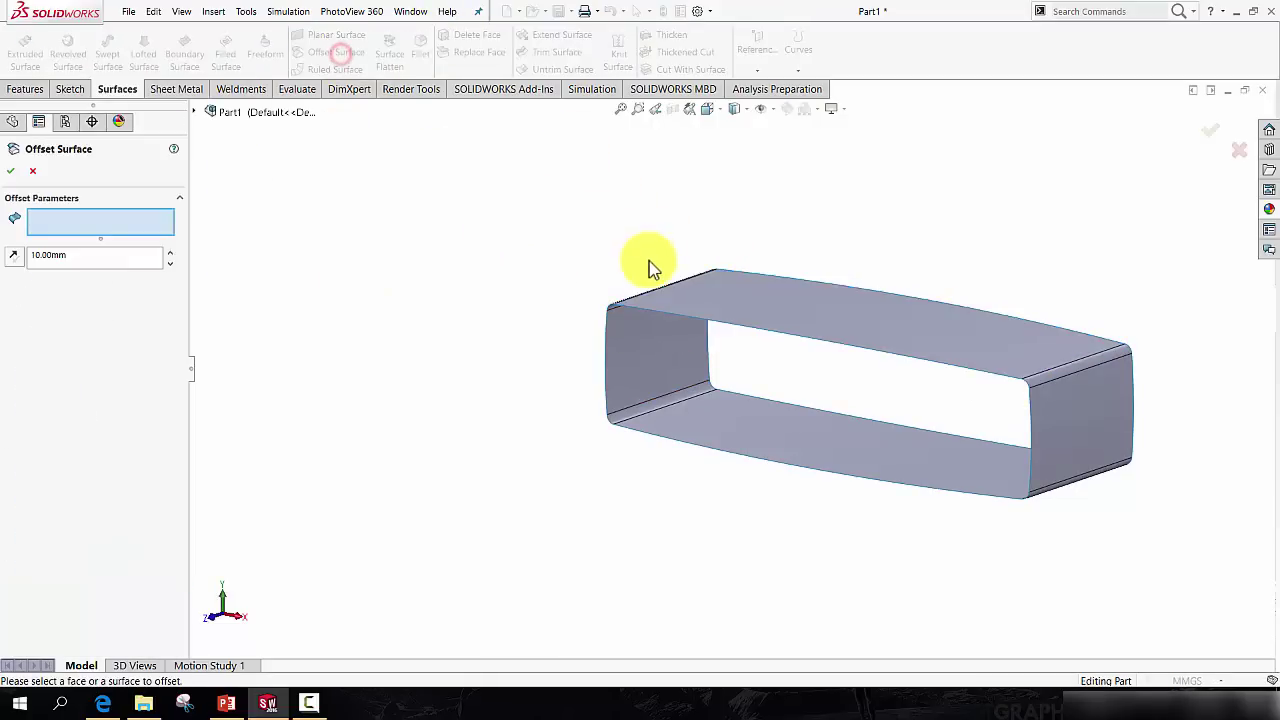
left_click(196, 112)
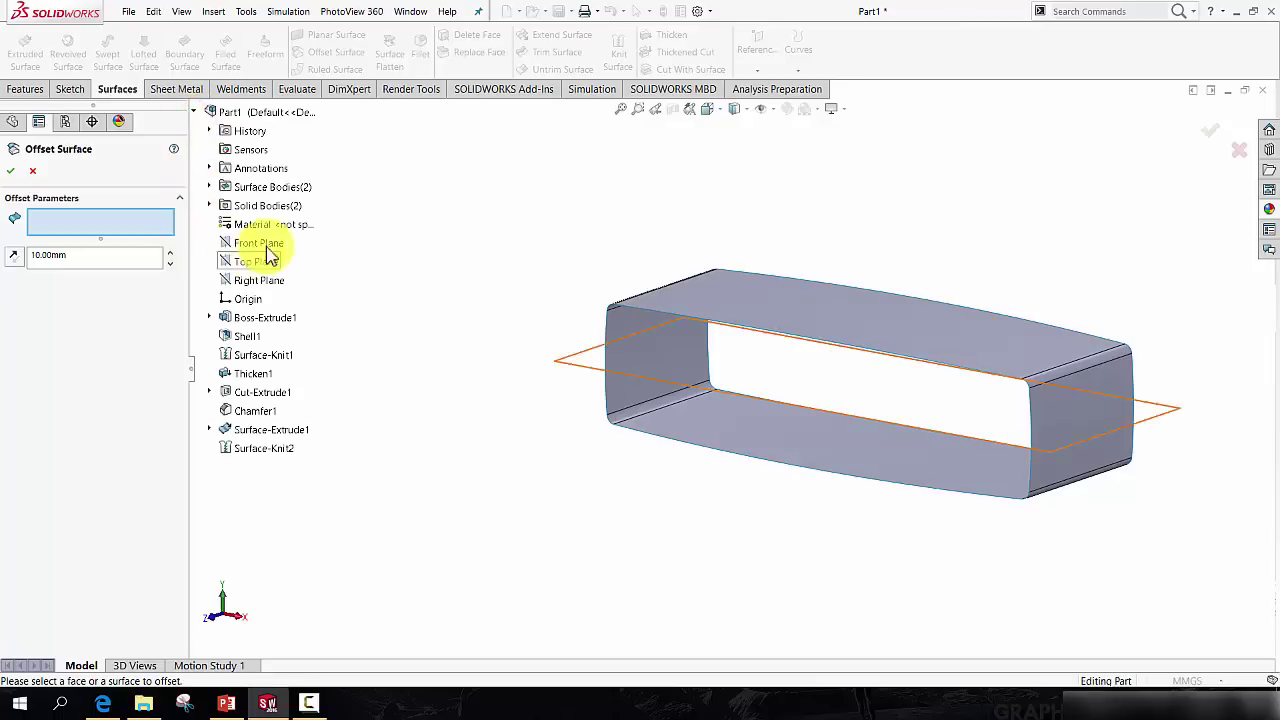
left_click(209, 186)
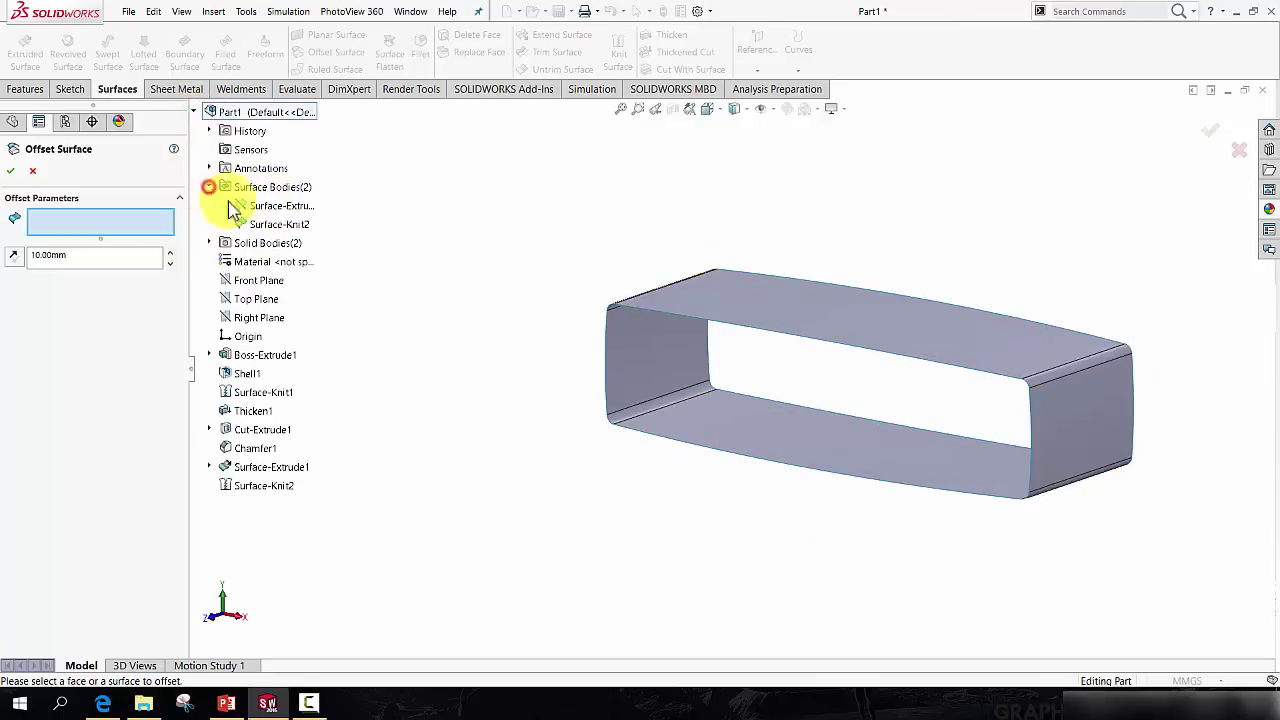
left_click(268, 226)
middle_click_drag(520, 316, 594, 286)
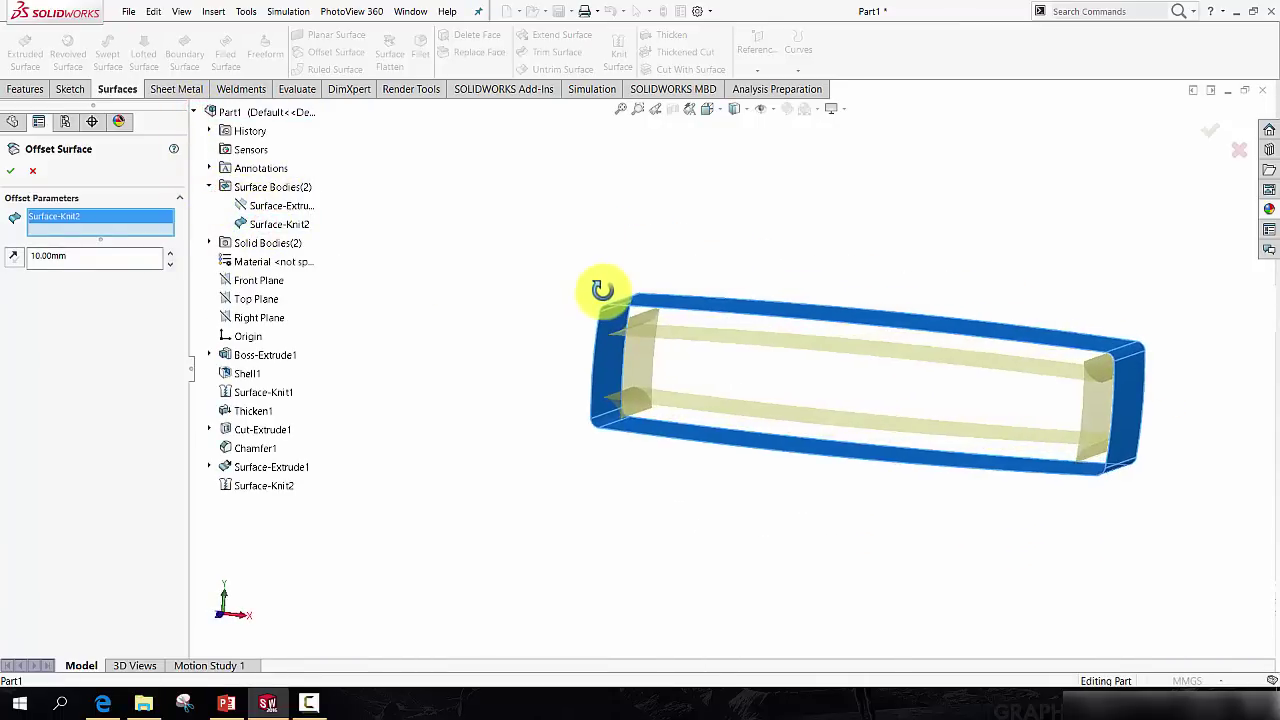
left_click(15, 258)
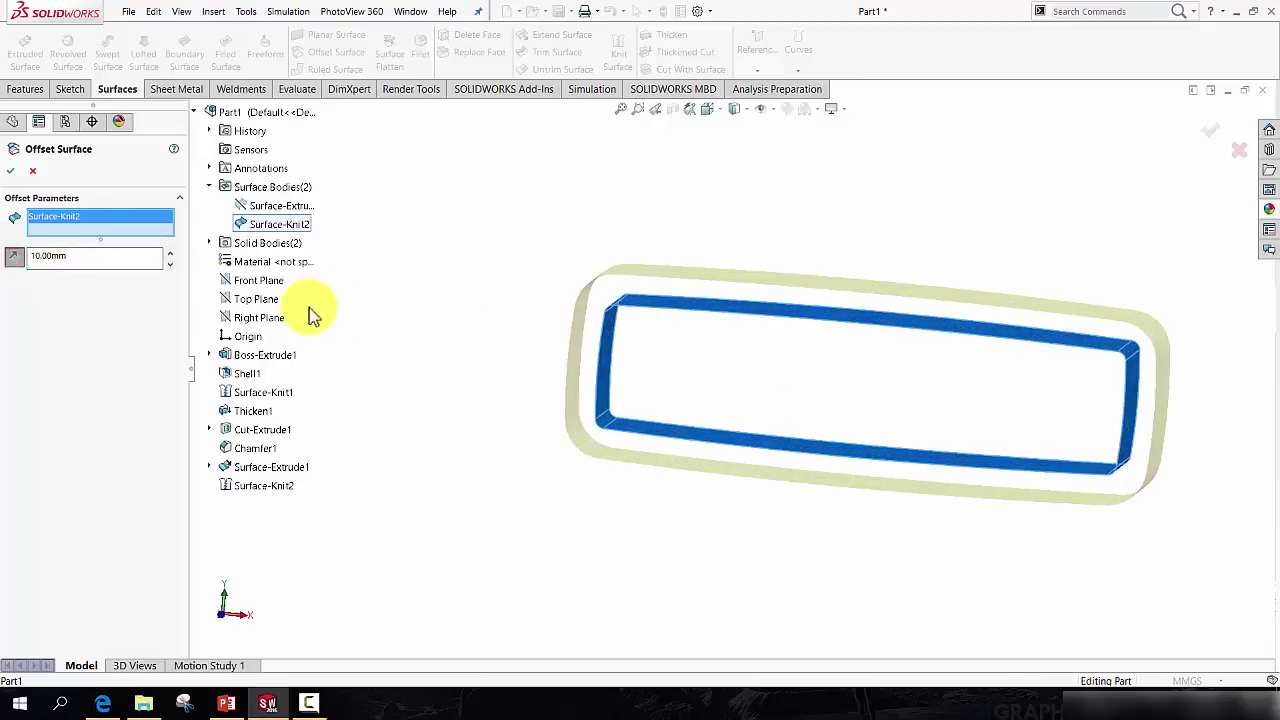
double_click(36, 260)
type("1")
left_click(8, 180)
Compare the knitted and offset surfaces at the corner, and hide the original knitted surface body.
scroll(640, 318, "down", 5)
middle_click_drag(552, 358, 680, 385)
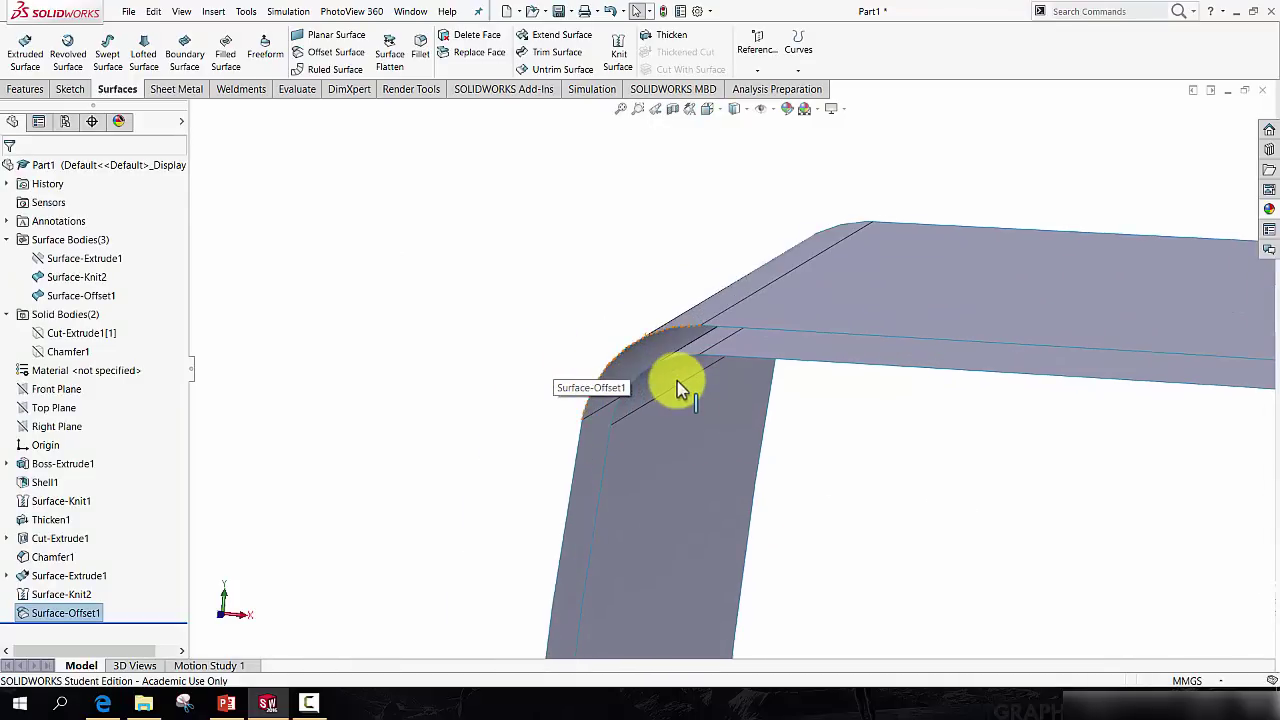
middle_click_drag(677, 386, 679, 420)
left_click(688, 405)
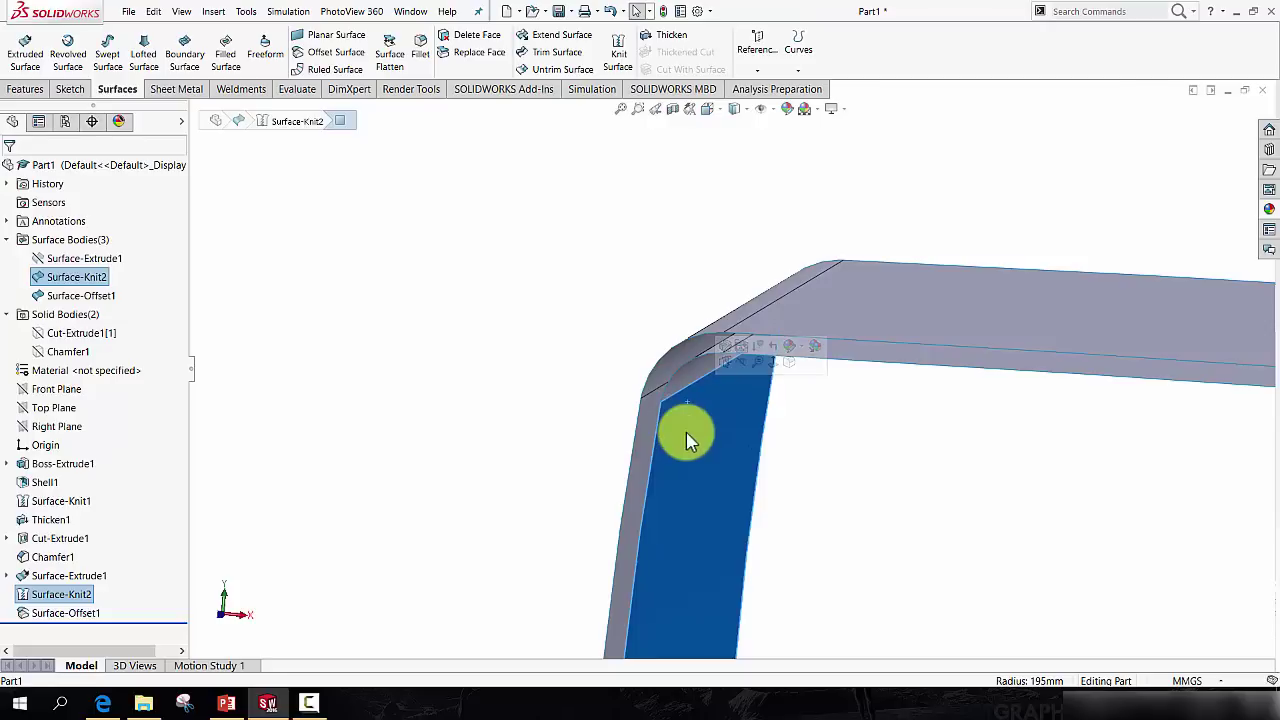
left_click(648, 425)
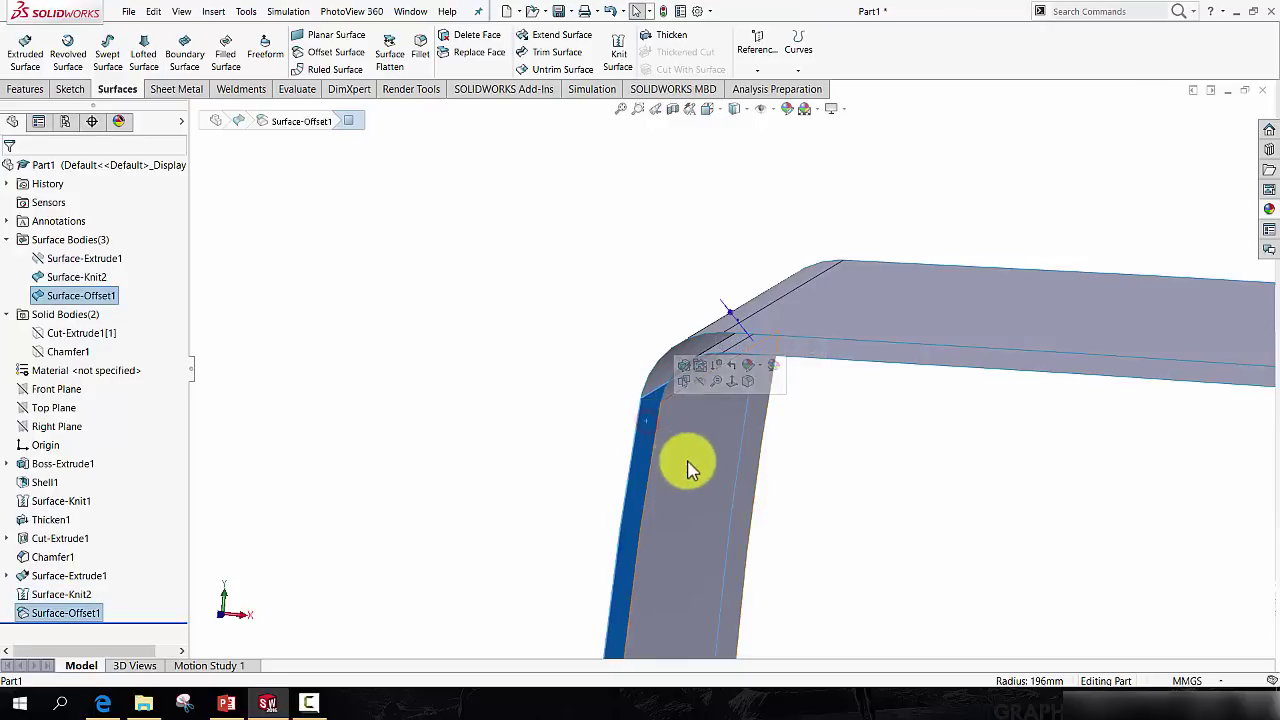
scroll(691, 470, "up", 5)
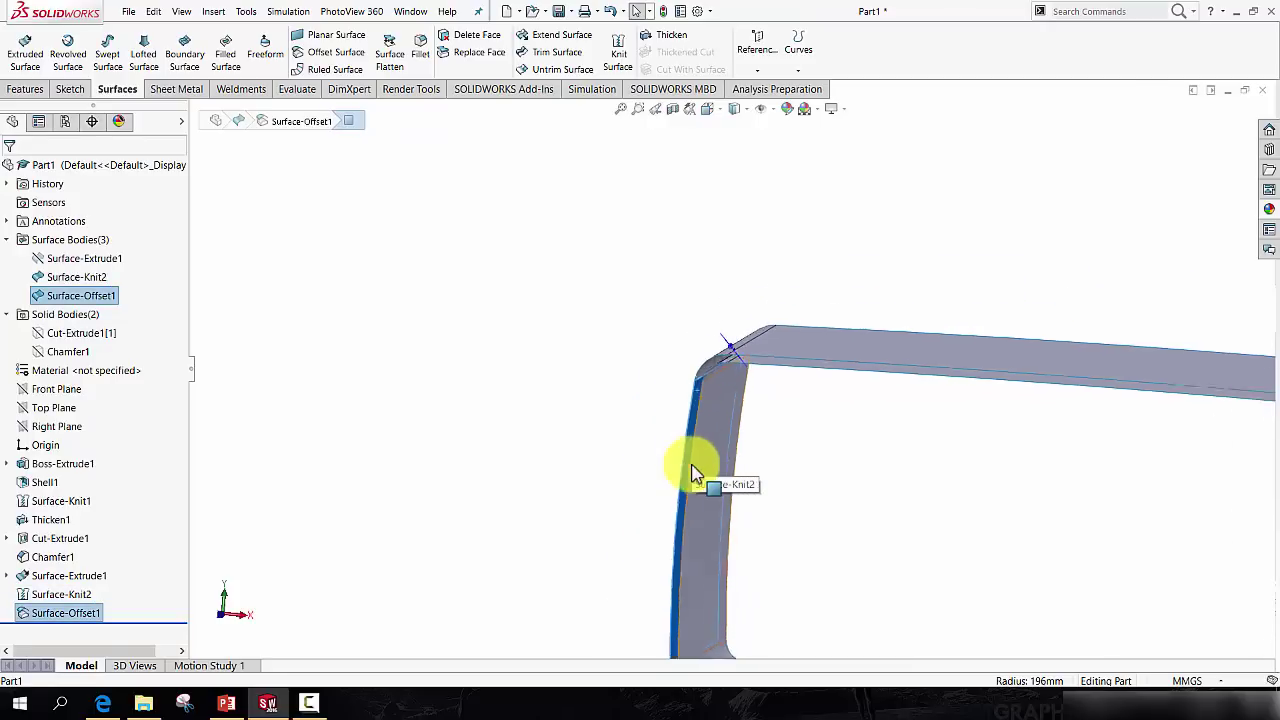
right_click(90, 281)
left_click(100, 257)
middle_click_drag(528, 357, 845, 415)
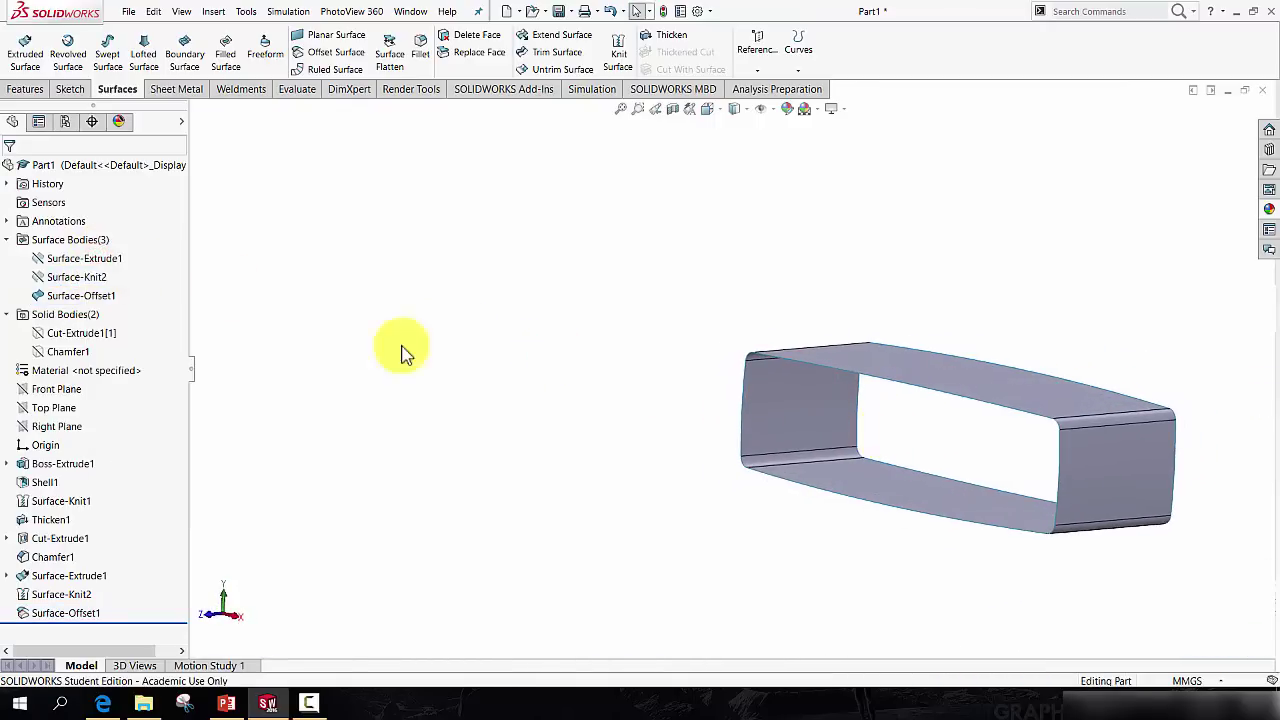
Show the extruded surface body again where it crosses the offset surface.
right_click(120, 259)
left_click(127, 232)
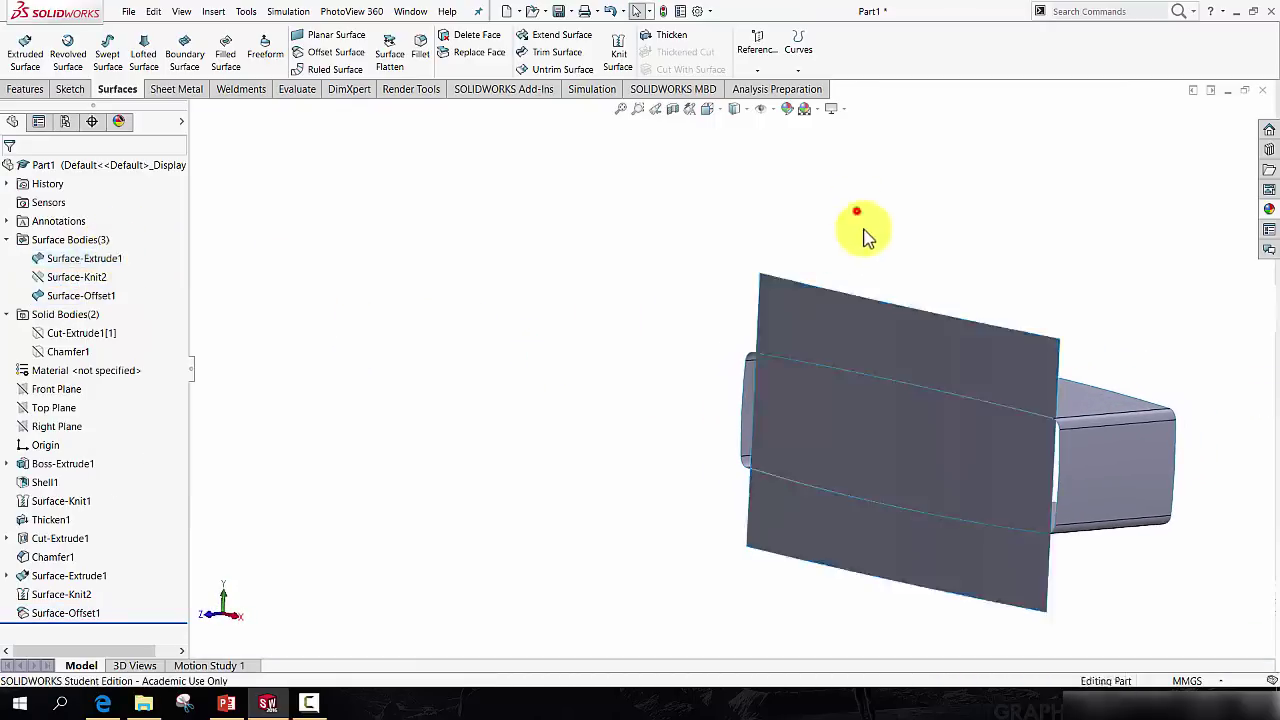
middle_click_drag(870, 262, 868, 372)
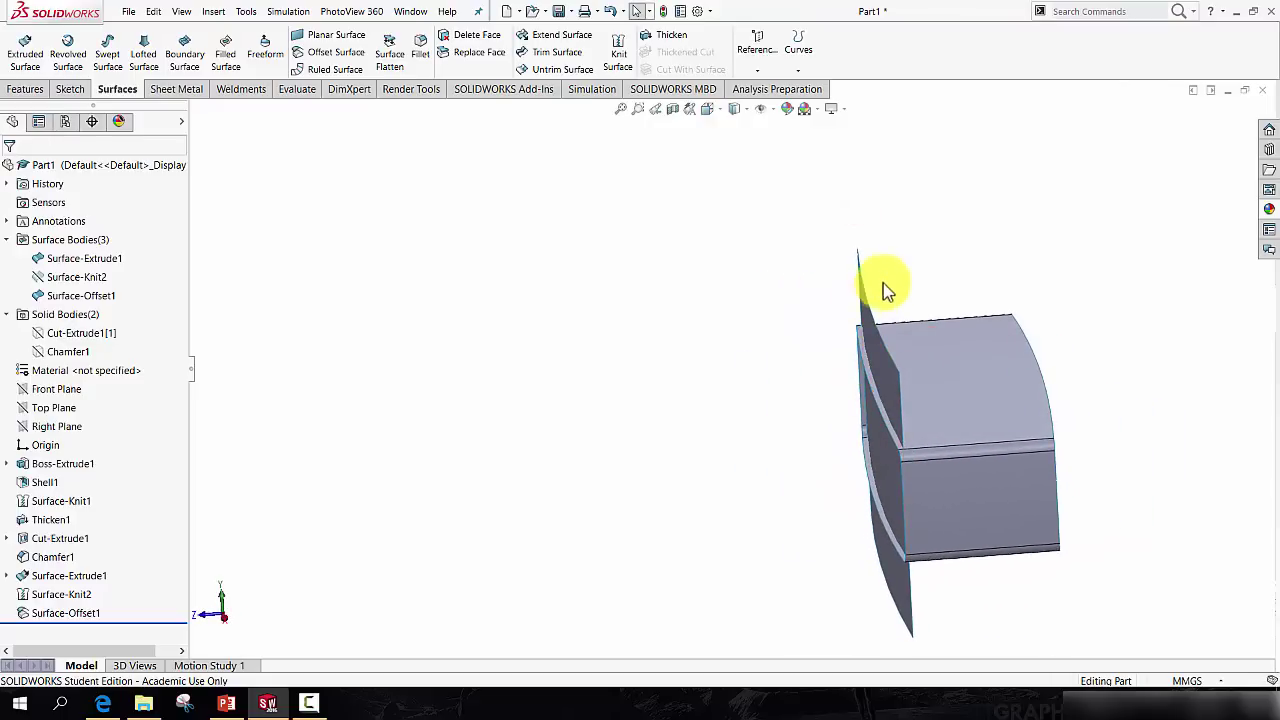
middle_click_drag(884, 280, 894, 191)
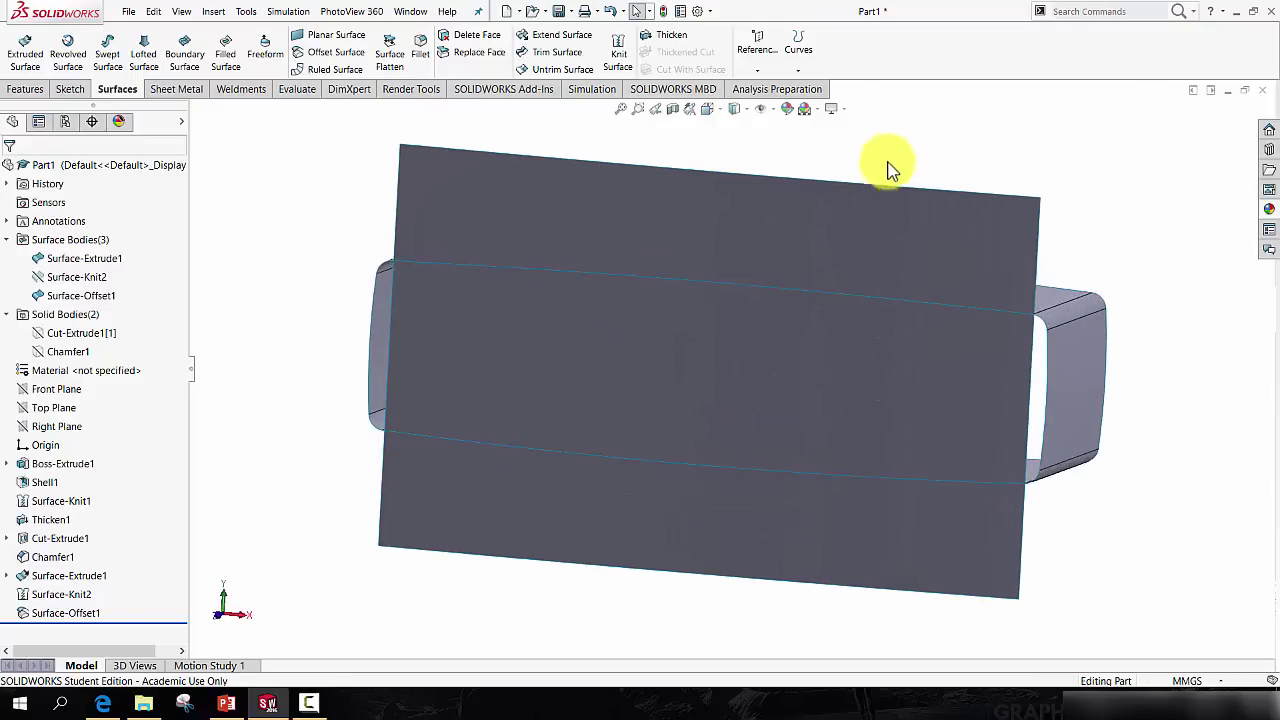
Extend both side edges of the extruded surface by a distance of 20 mm, using the same-surface extension type.
left_click(882, 190)
middle_click_drag(849, 243, 798, 253)
left_click(297, 220)
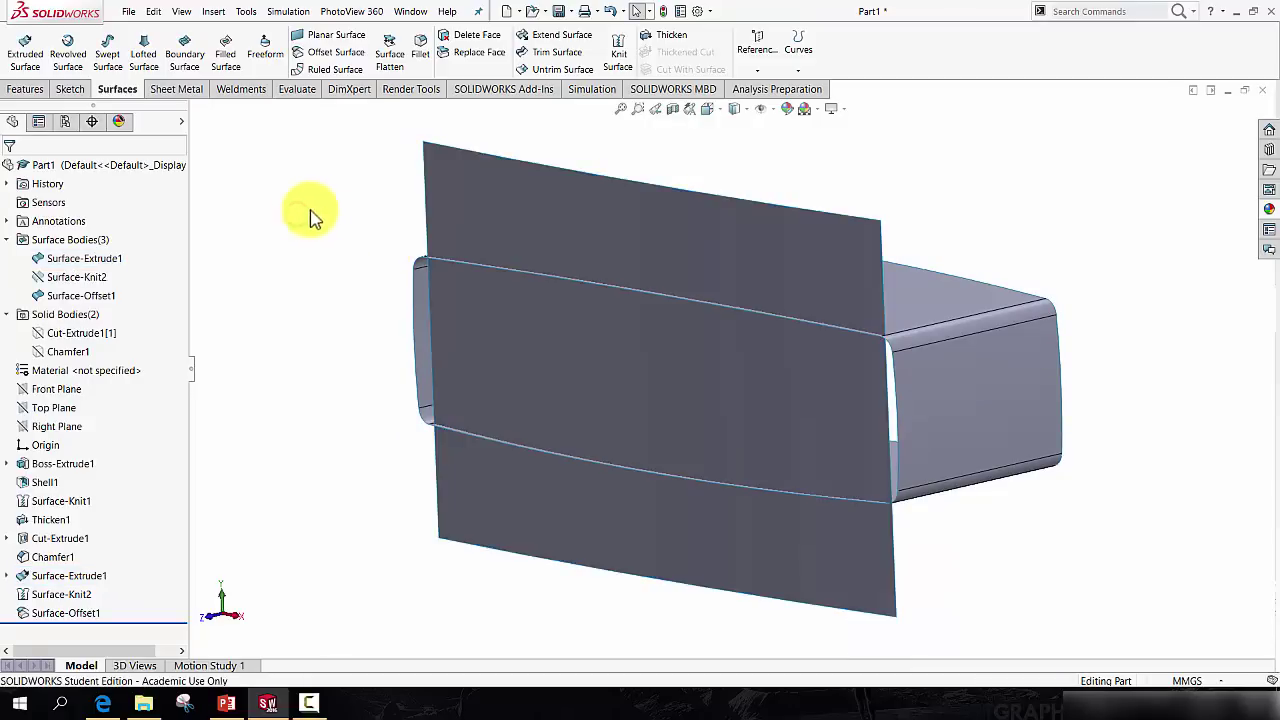
left_click(560, 35)
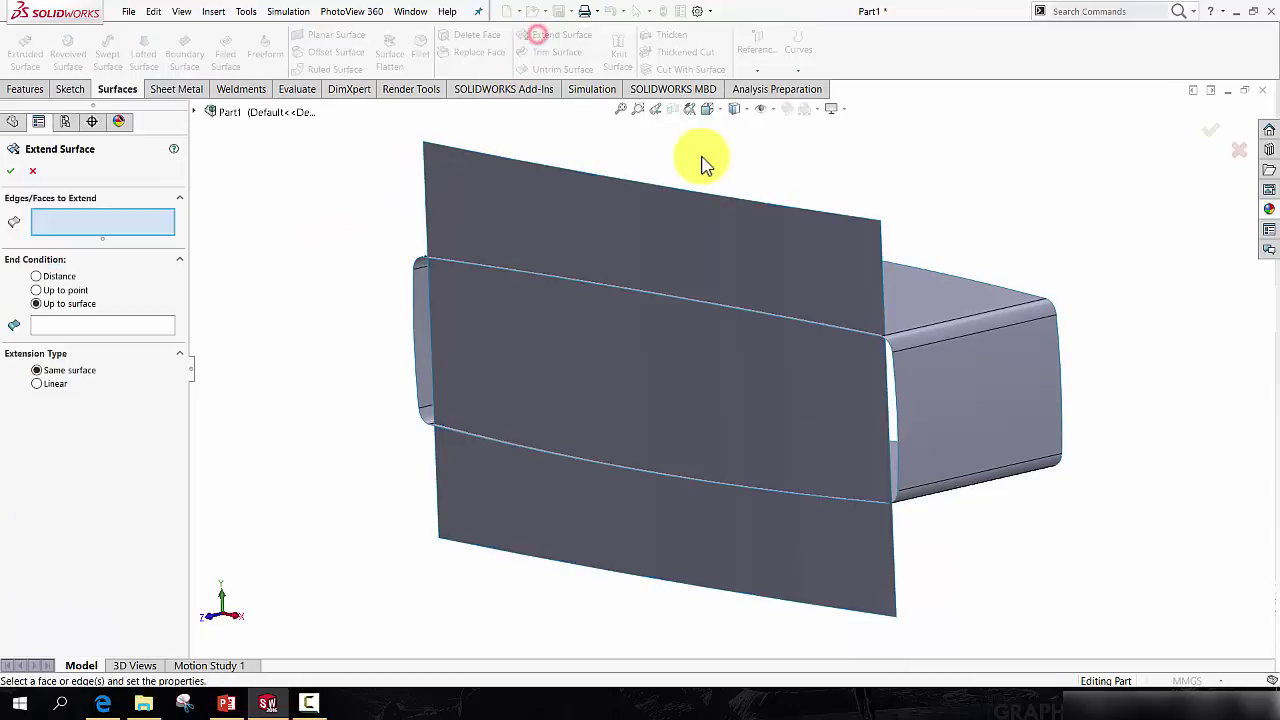
left_click(884, 243)
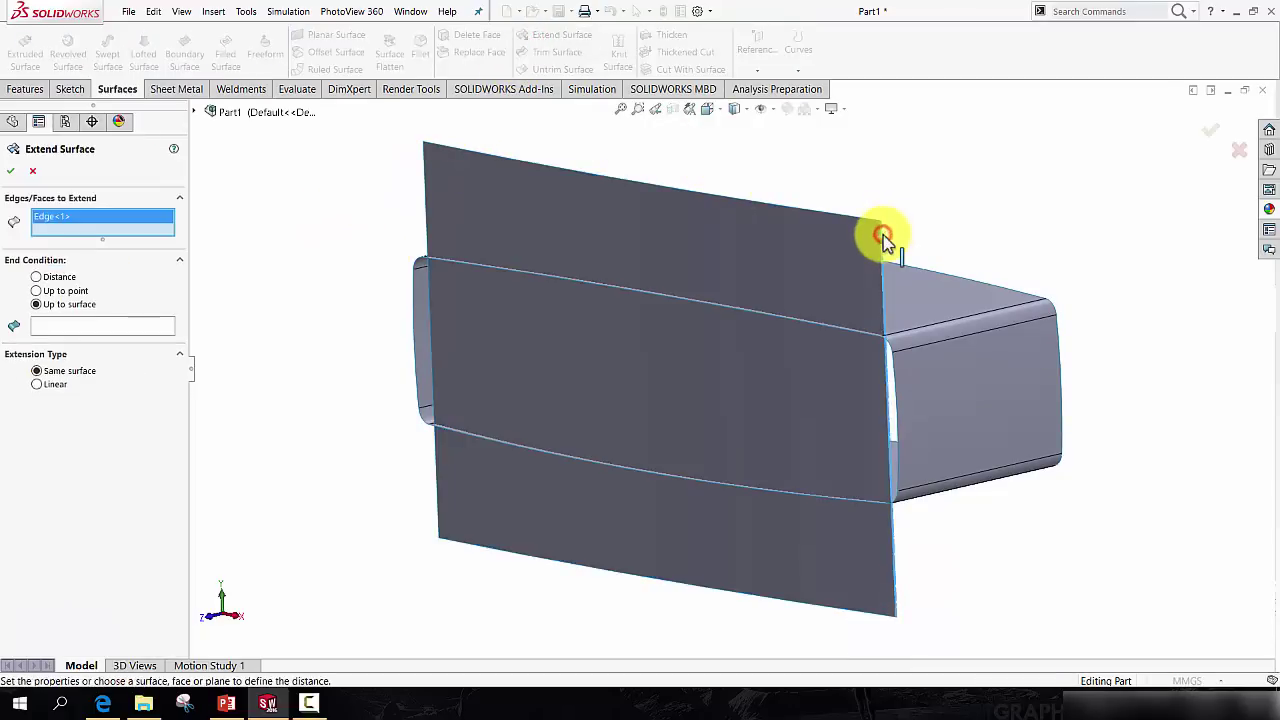
left_click(36, 277)
middle_click_drag(266, 318, 334, 289)
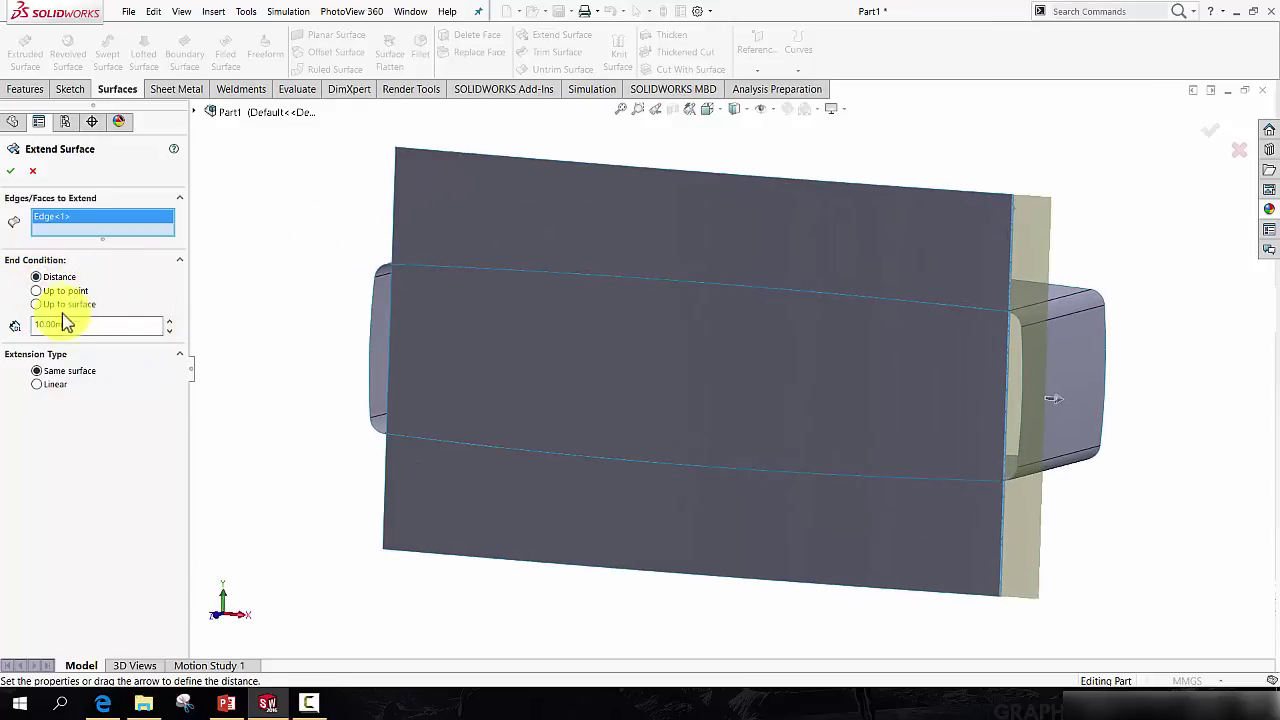
left_click(171, 320)
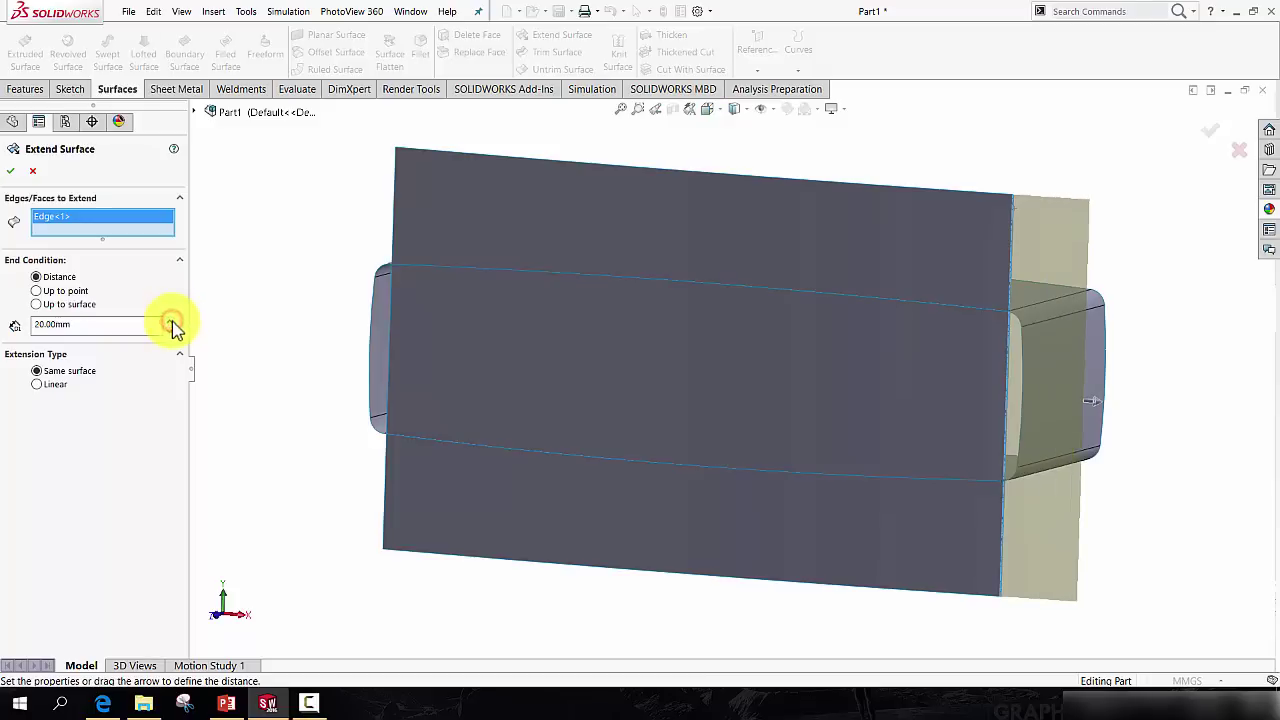
left_click(392, 205)
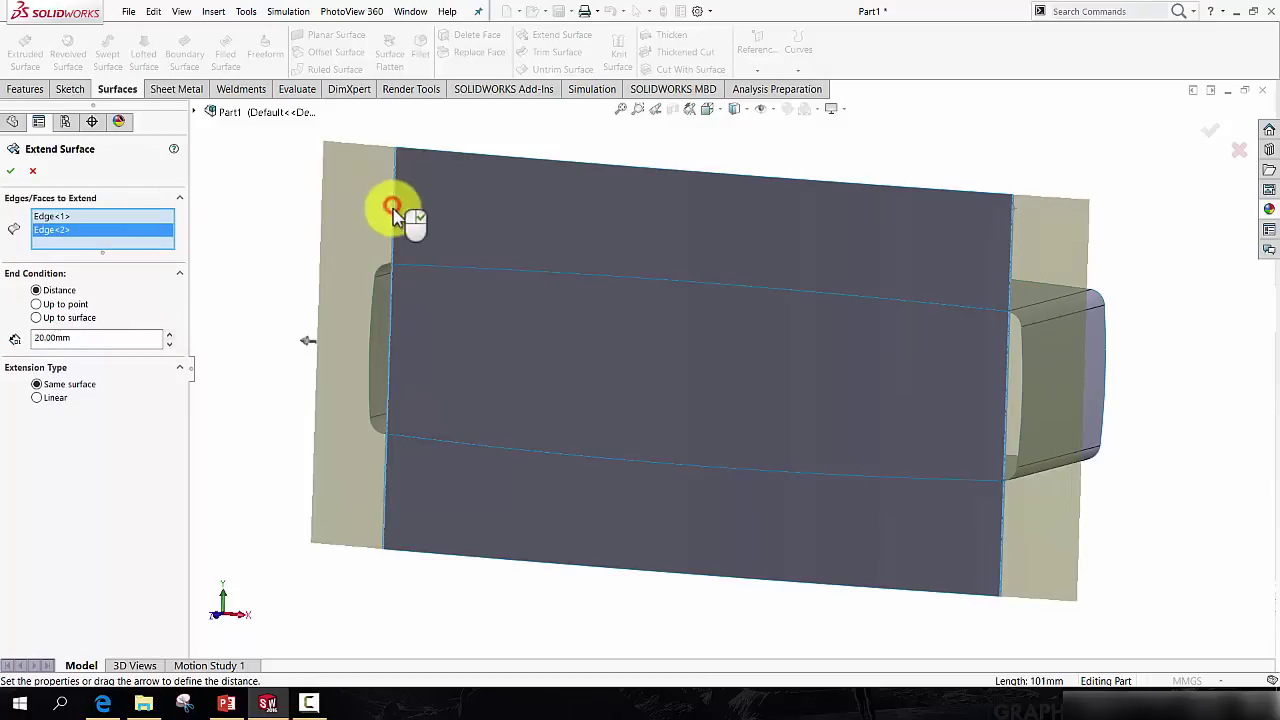
middle_click_drag(408, 220, 540, 280)
right_click(366, 297)
Trim the extended surface with the offset surface as the trim tool, keeping only the piece inside the opening.
middle_click_drag(368, 298, 523, 286)
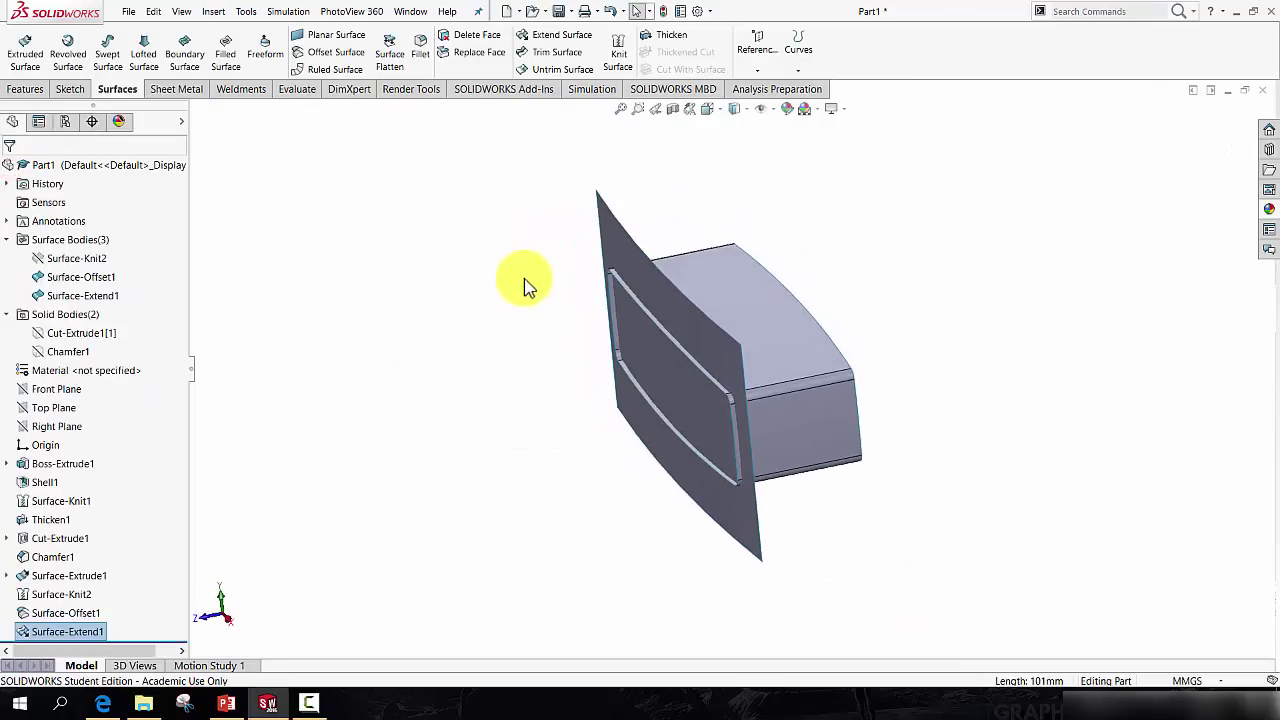
left_click(553, 55)
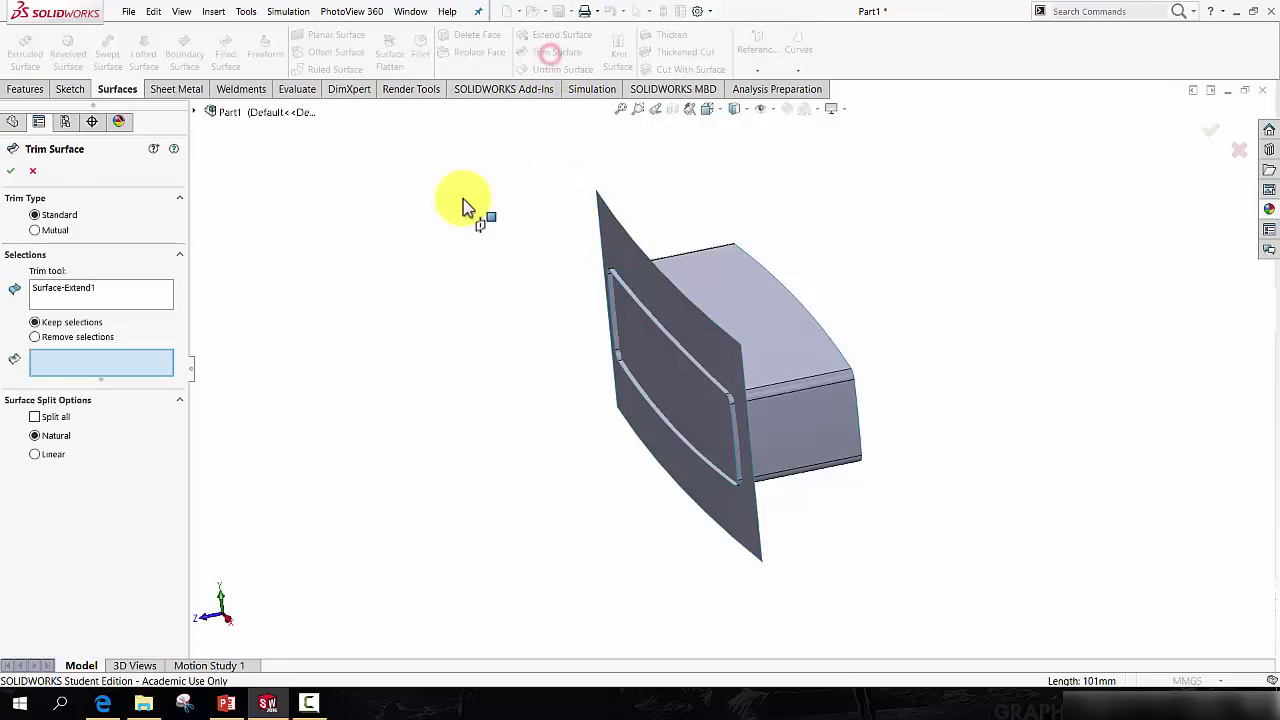
right_click(90, 292)
left_click(130, 297)
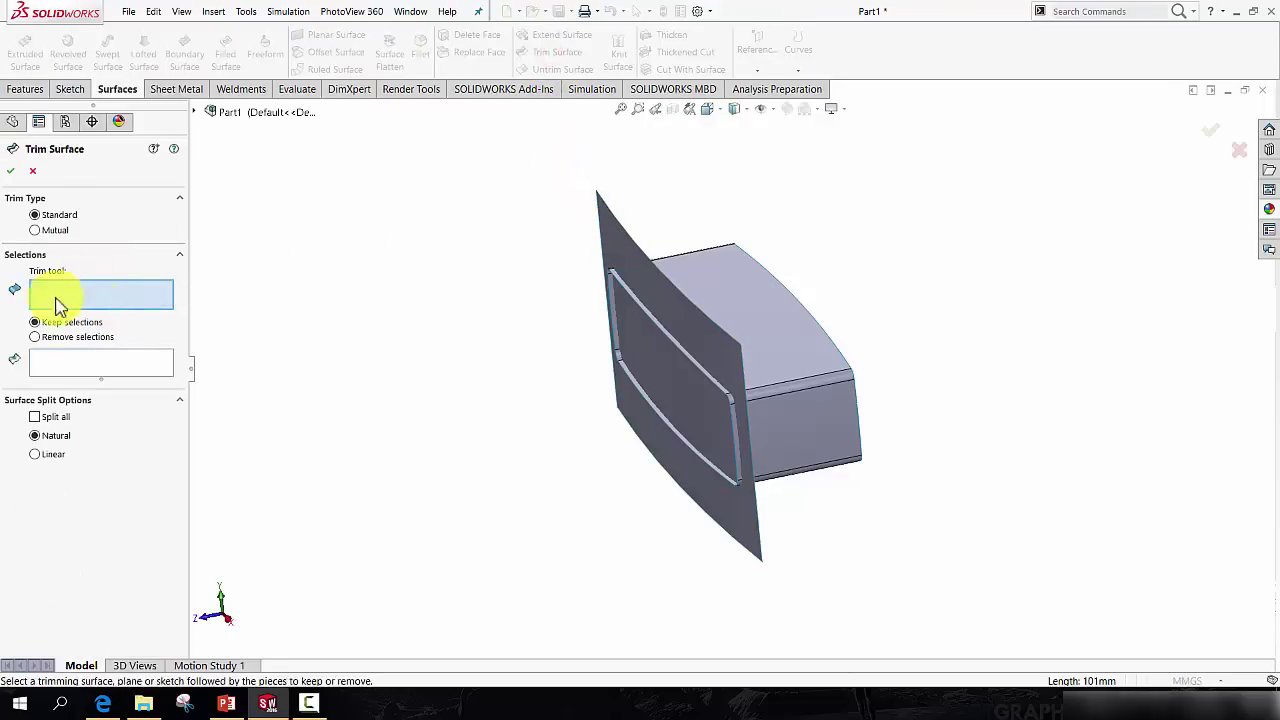
left_click(750, 260)
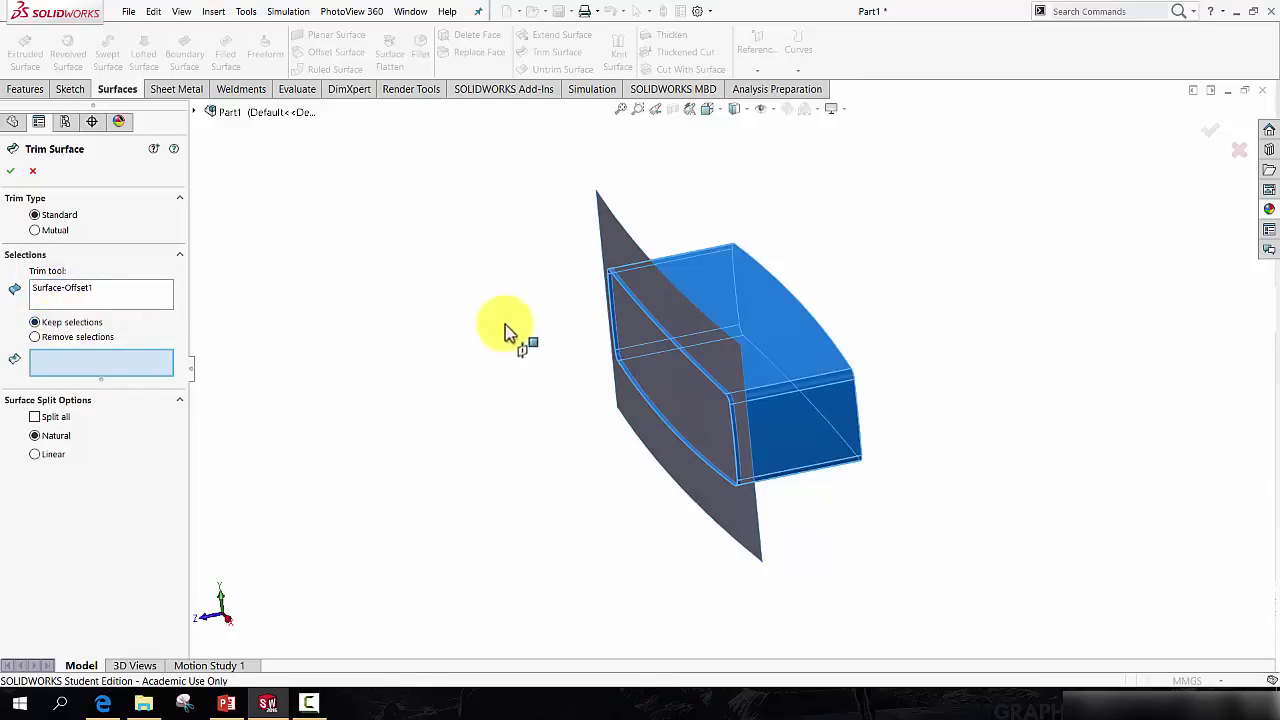
left_click(640, 350)
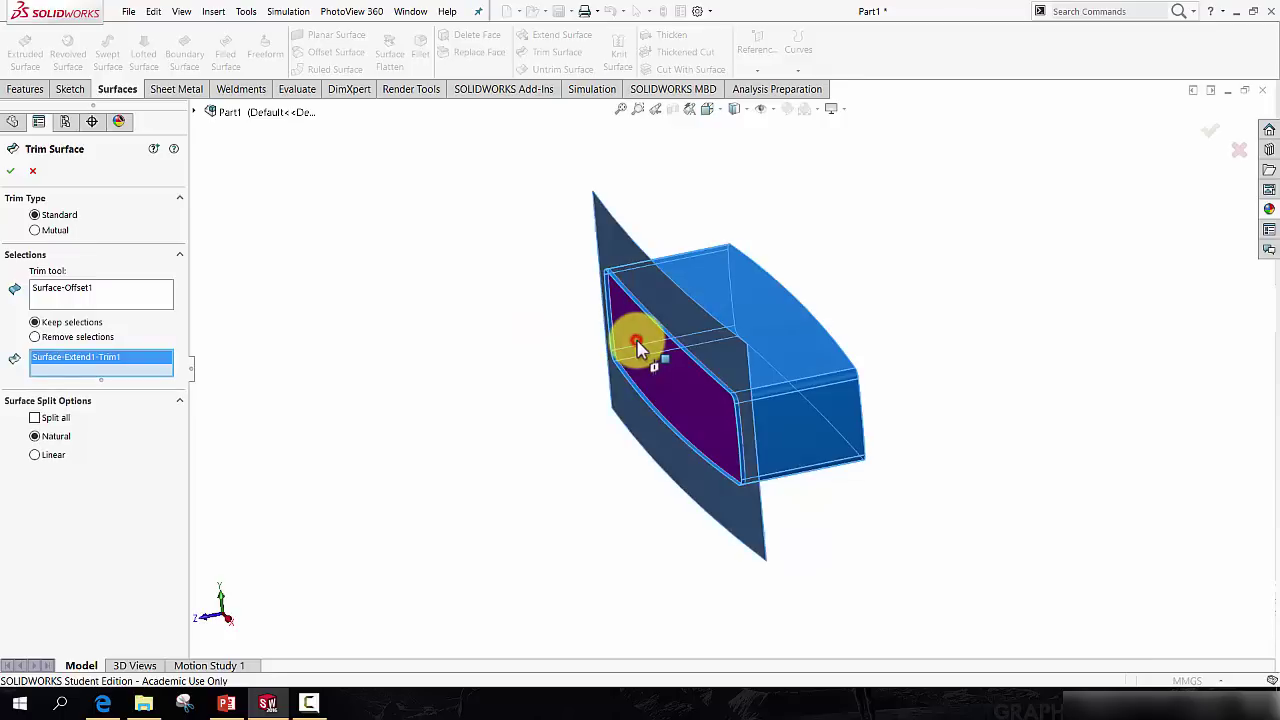
left_click(15, 173)
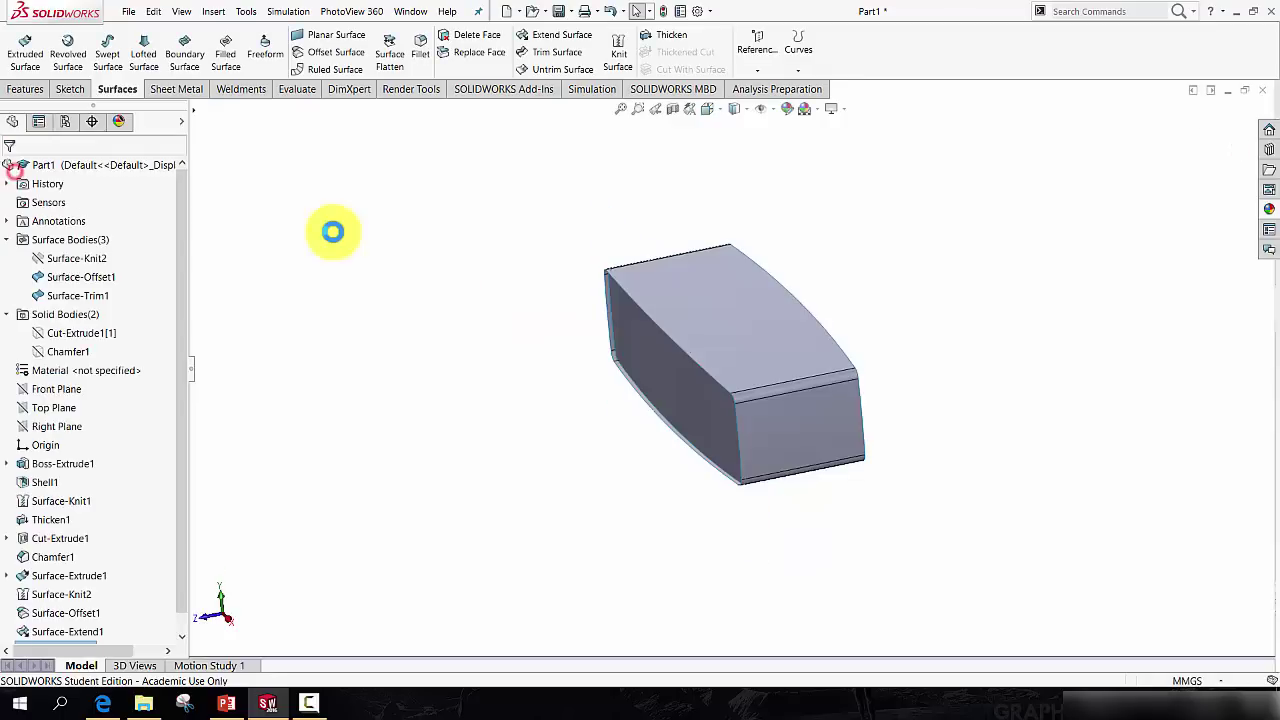
middle_click_drag(334, 229, 440, 268)
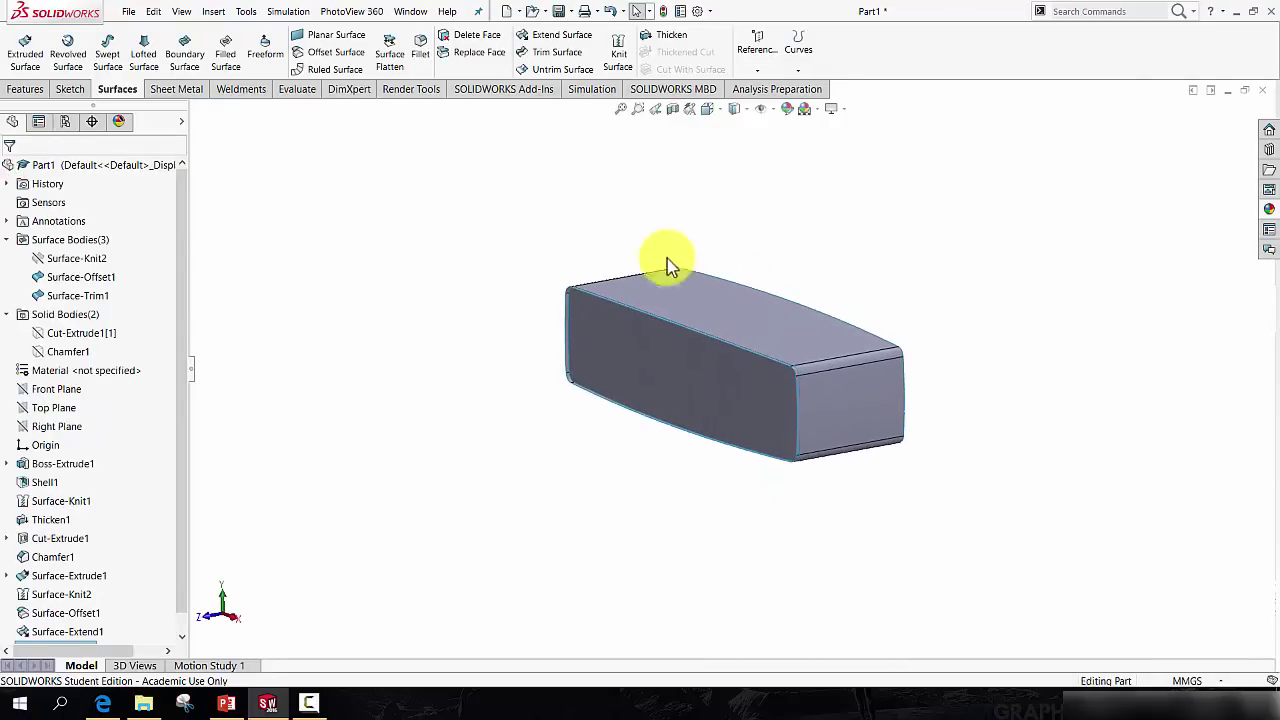
Hide the offset surface body so the trimmed panel surface stands alone, and view it edge-on.
right_click(713, 282)
left_click(728, 260)
middle_click_drag(735, 300, 724, 400)
scroll(724, 400, "down", 5)
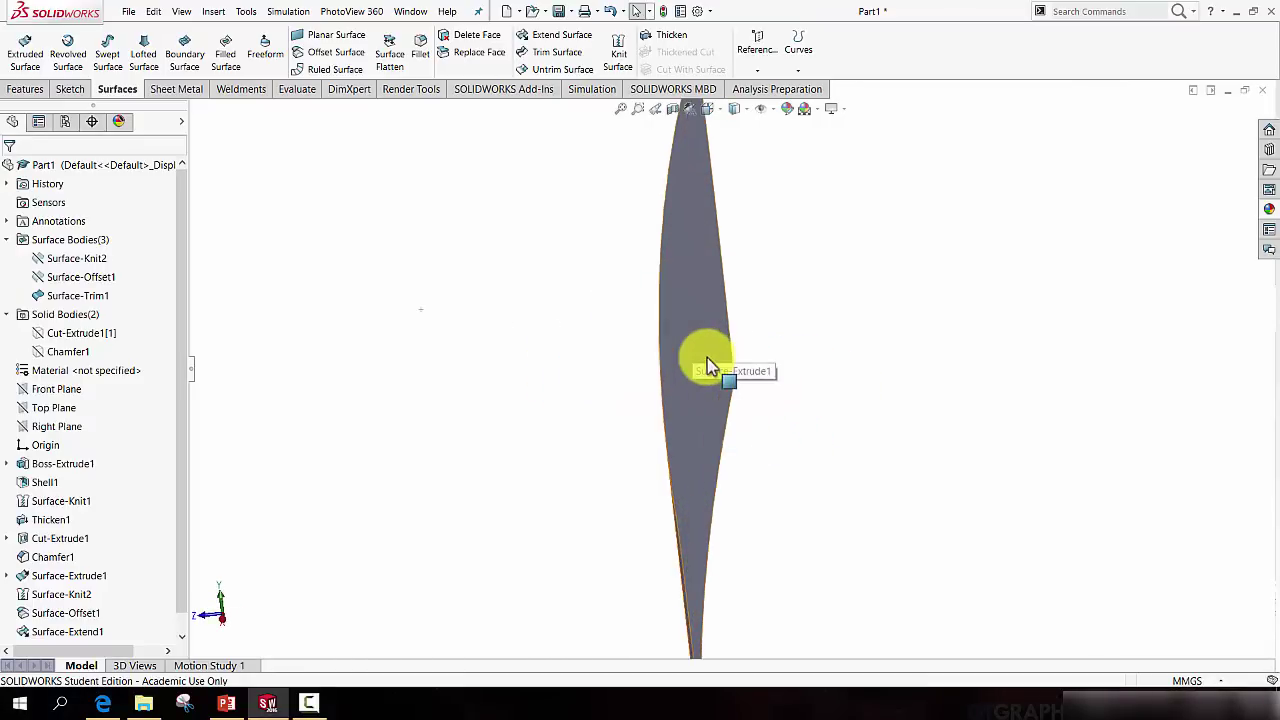
left_click(670, 38)
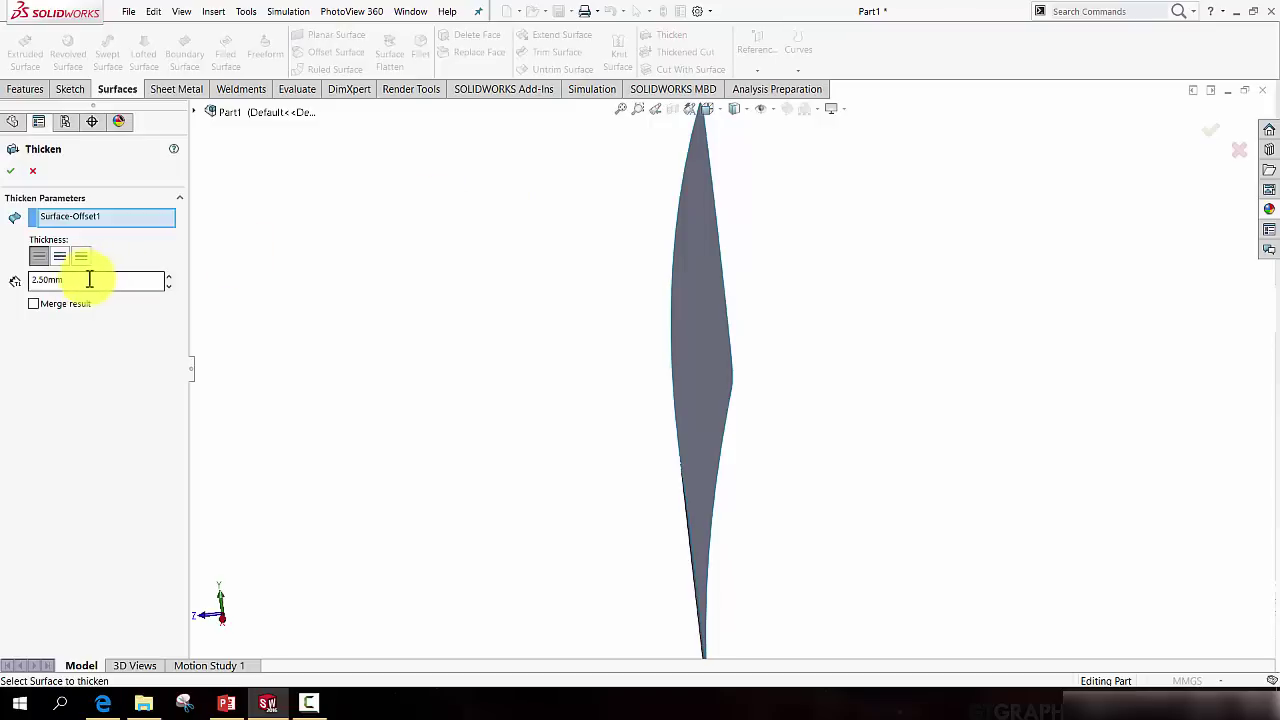
left_click_drag(90, 280, 47, 281)
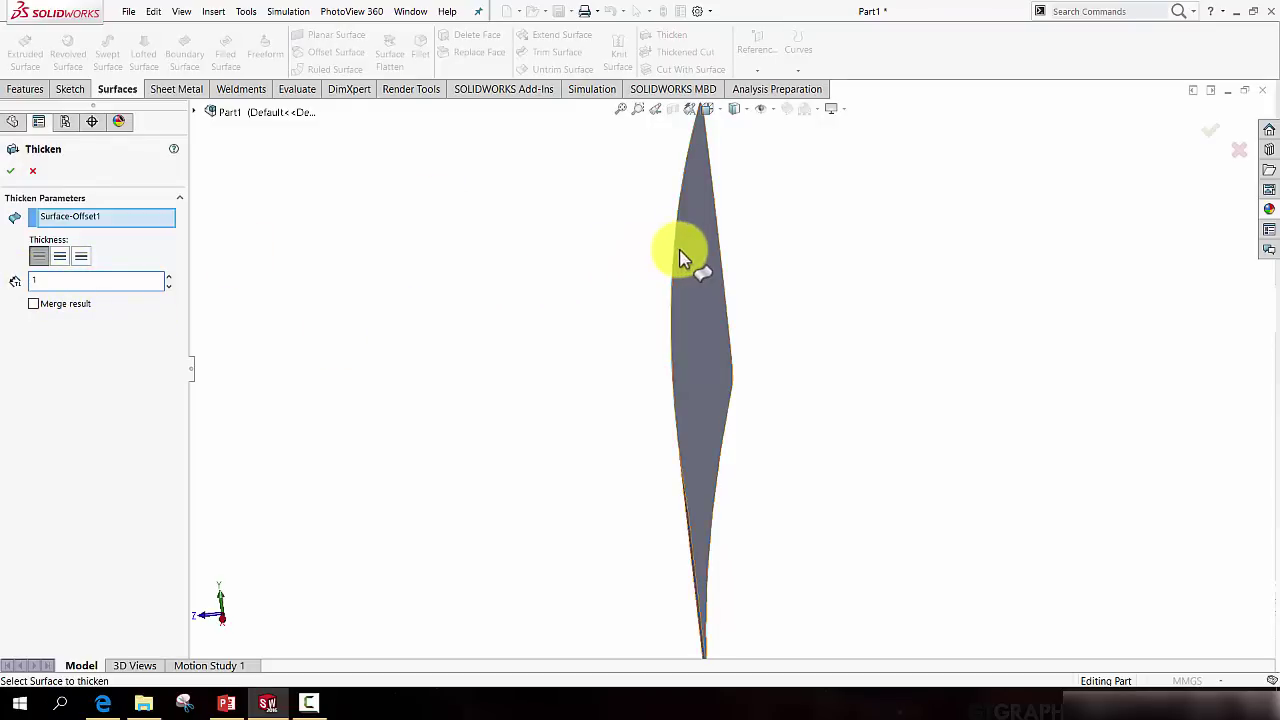
middle_click_drag(679, 258, 600, 318)
key("Escape")
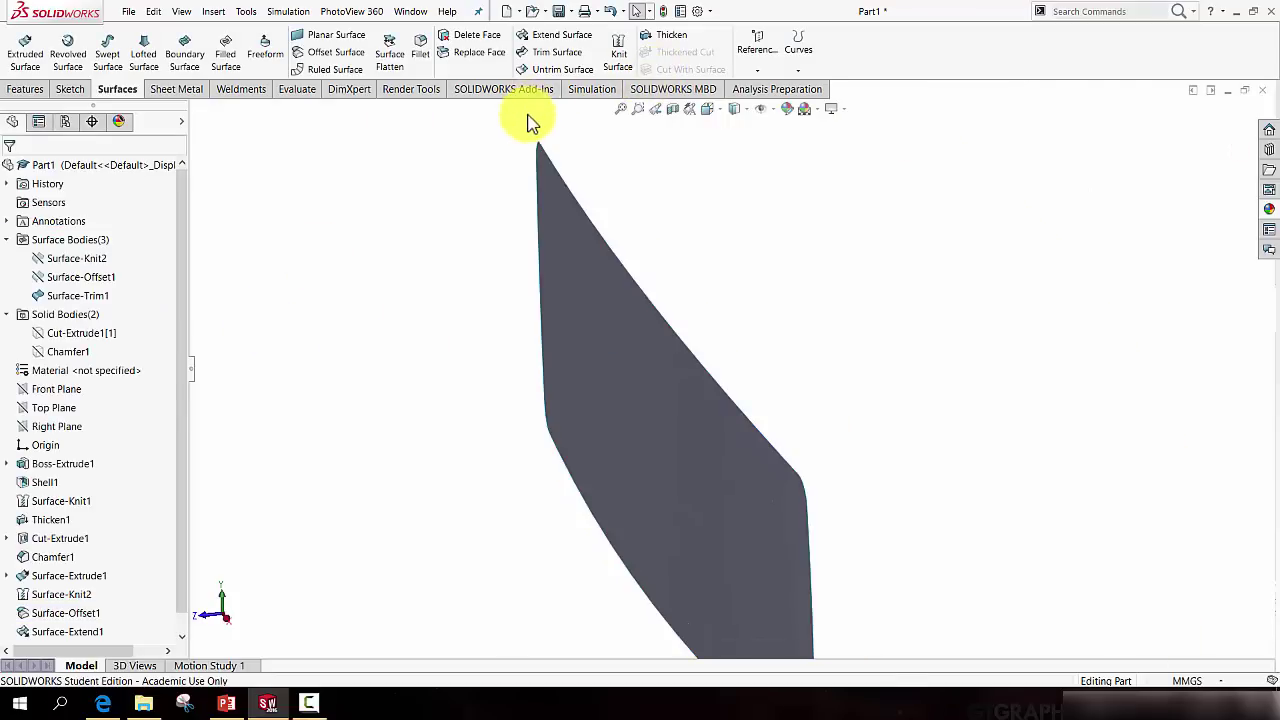
Thicken the trimmed panel surface by 1 mm towards the inside of the shell, as a separate body.
left_click(674, 37)
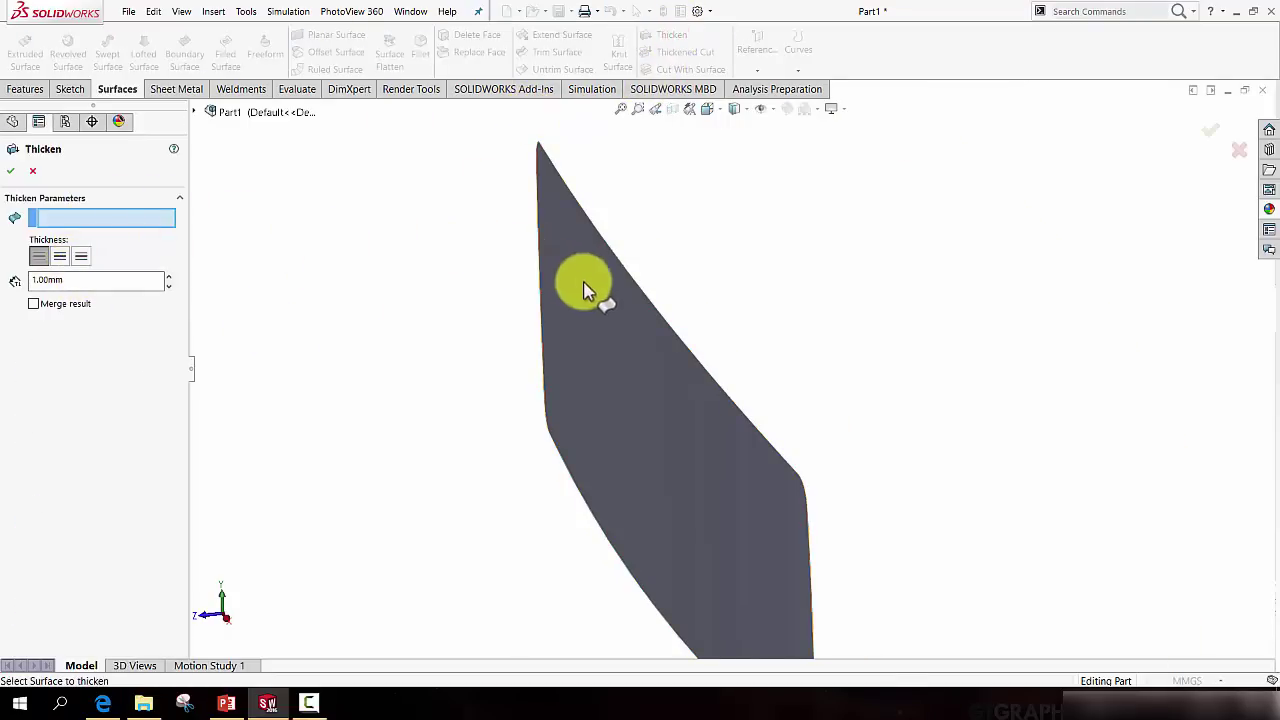
left_click(196, 113)
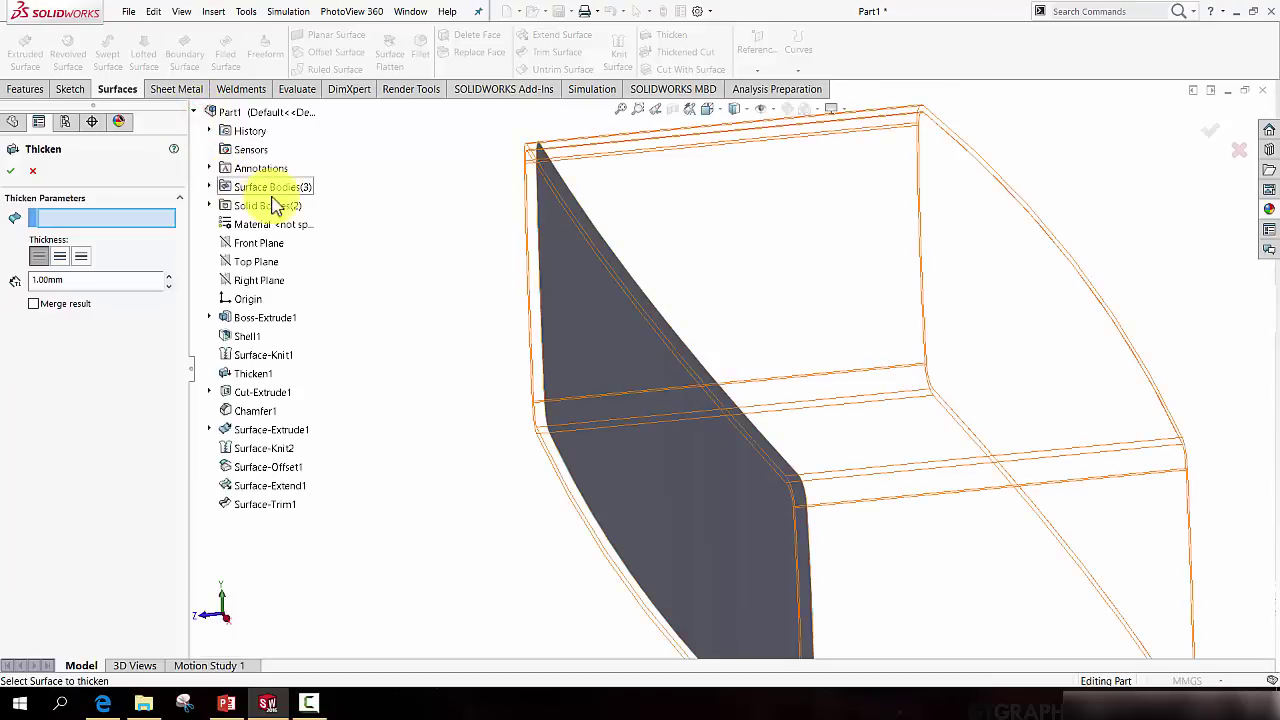
left_click(209, 187)
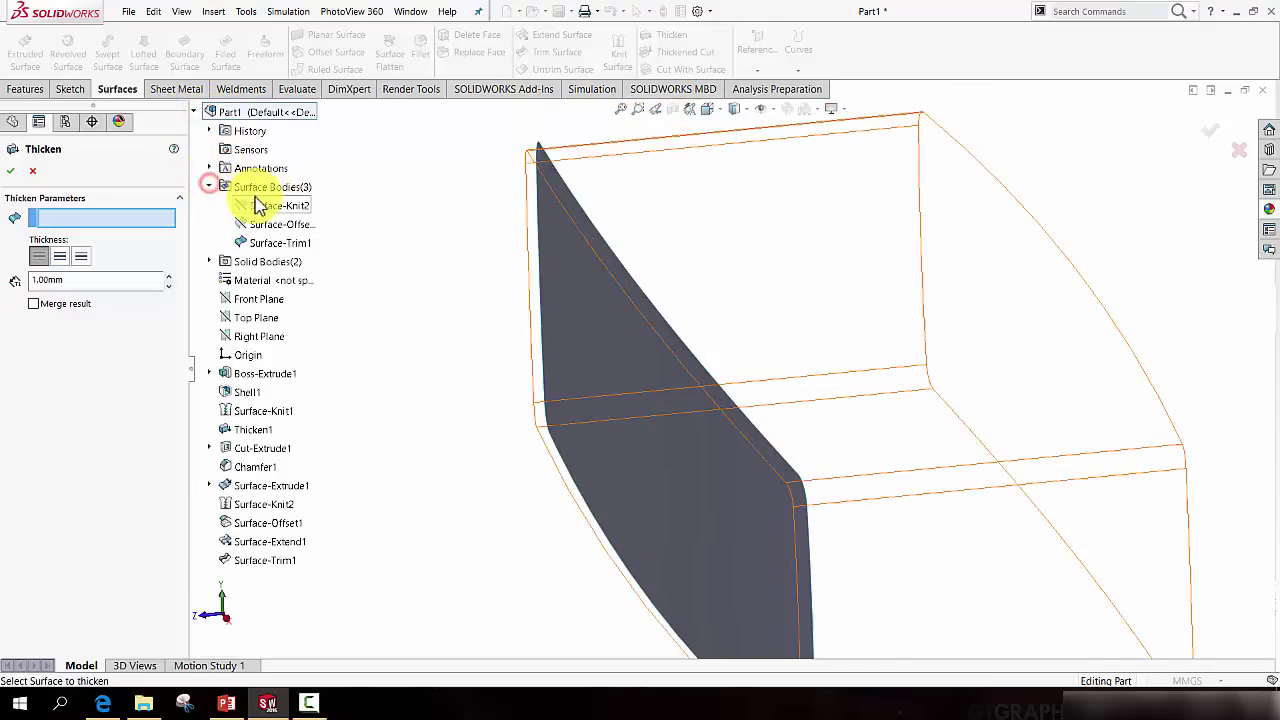
left_click(268, 245)
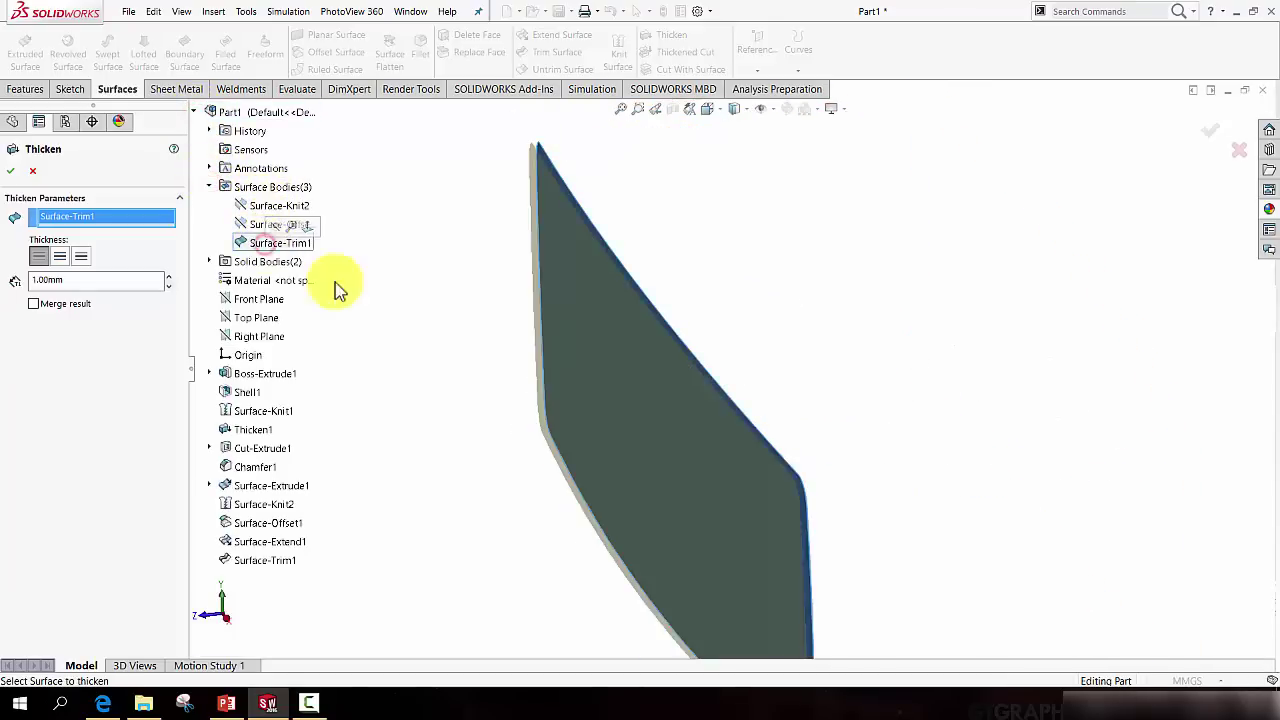
left_click(81, 256)
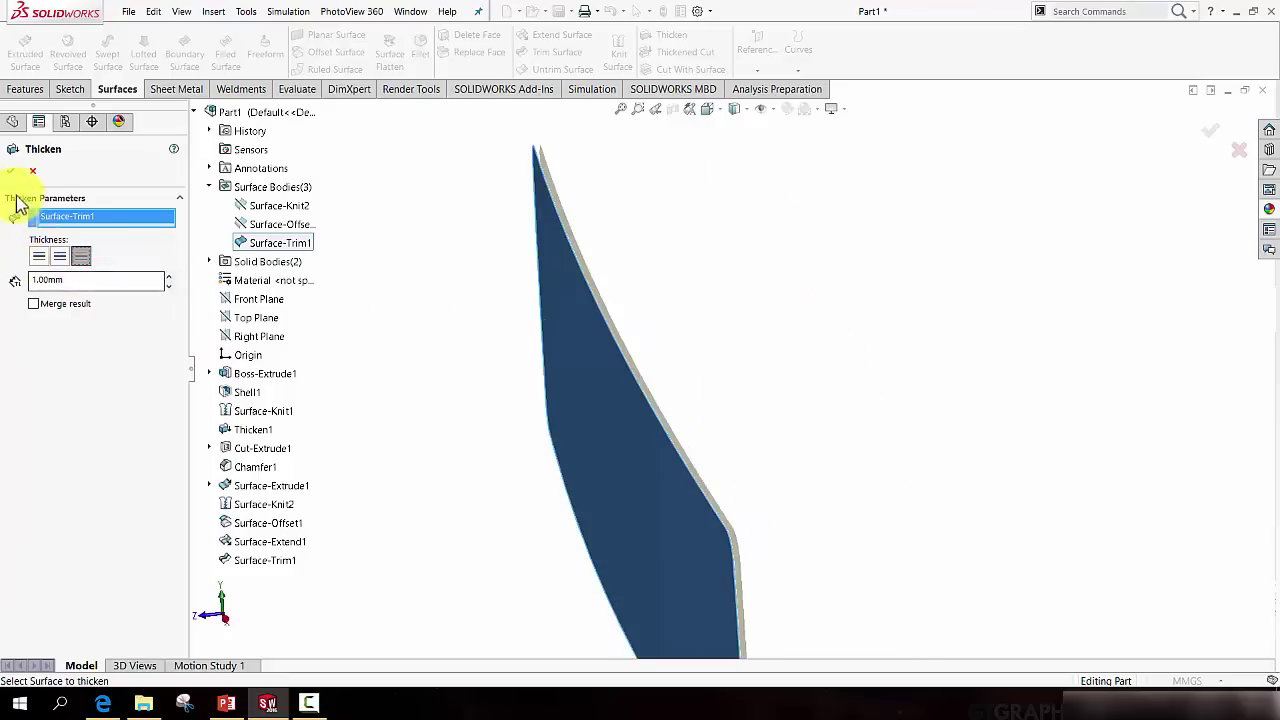
left_click(10, 170)
middle_click_drag(639, 296, 654, 337)
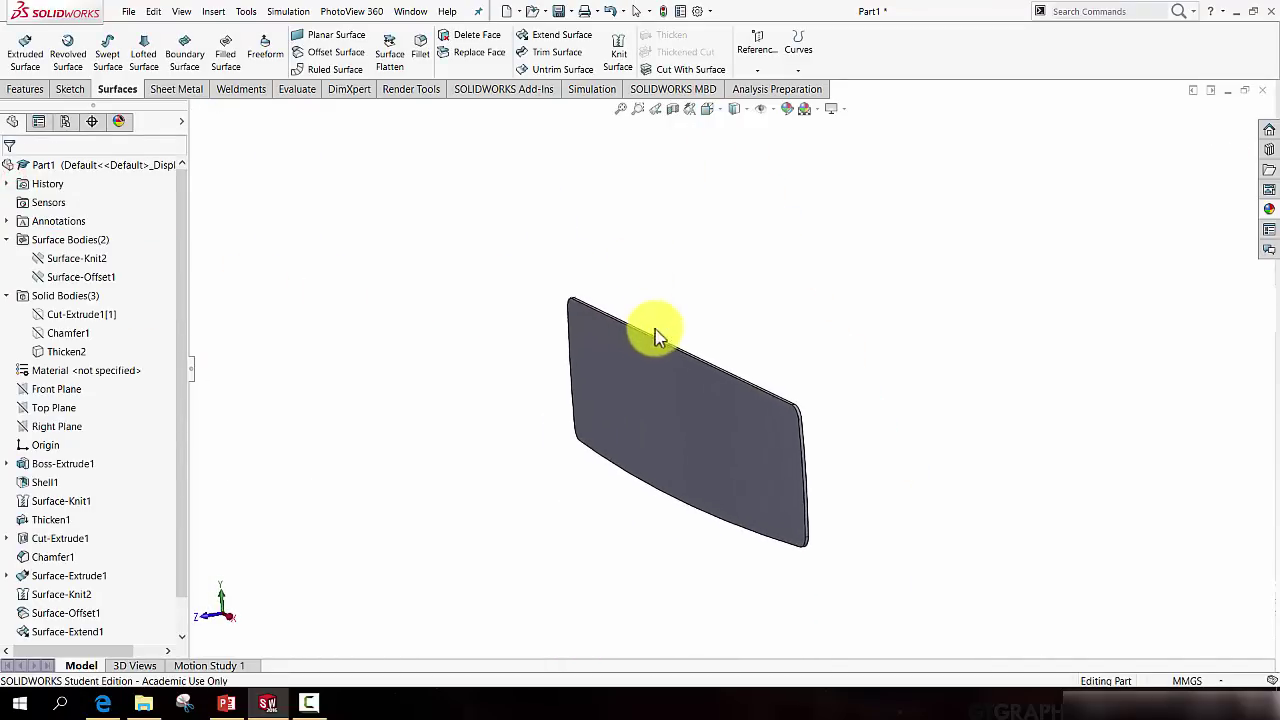
Show the hidden outer shell and chamfered inner solid bodies again around the thickened panel.
right_click(60, 314)
left_click(66, 288)
right_click(57, 334)
left_click(66, 303)
left_click(345, 243)
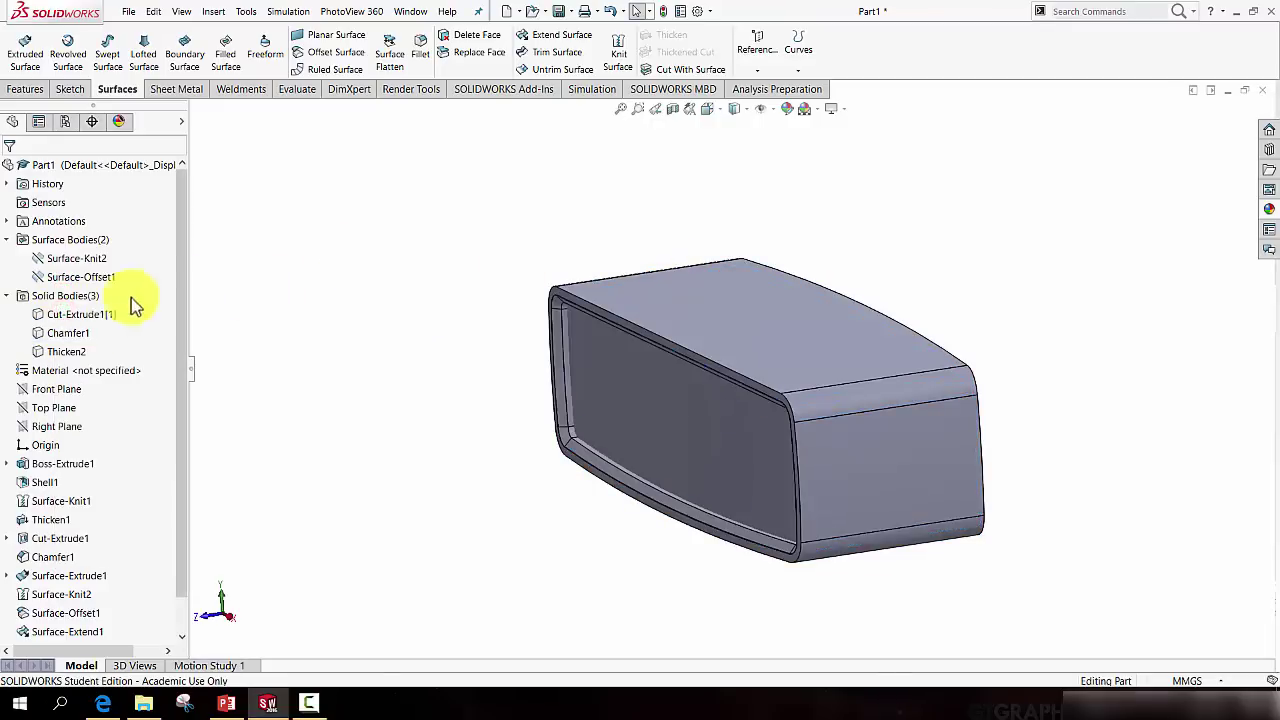
Highlight the outer shell, the chamfered inner body and the thickened panel in turn to identify each solid body.
left_click(90, 314)
middle_click_drag(446, 378, 483, 358)
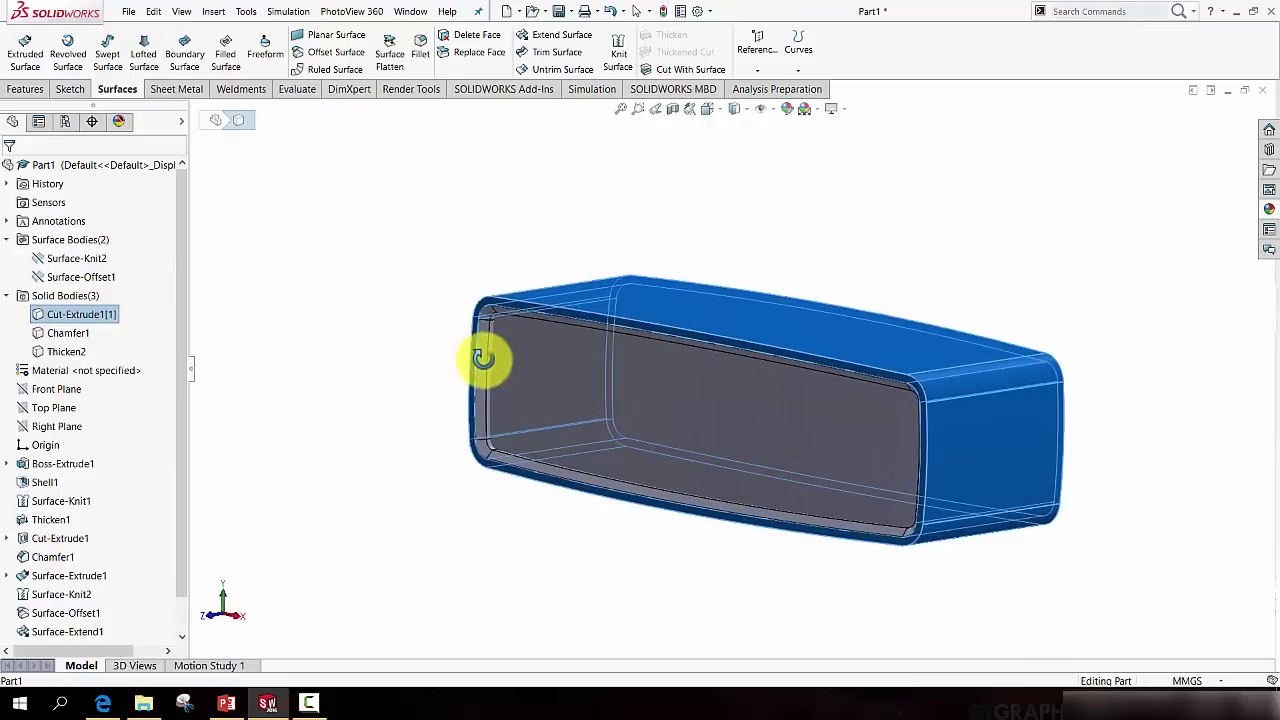
left_click(75, 333)
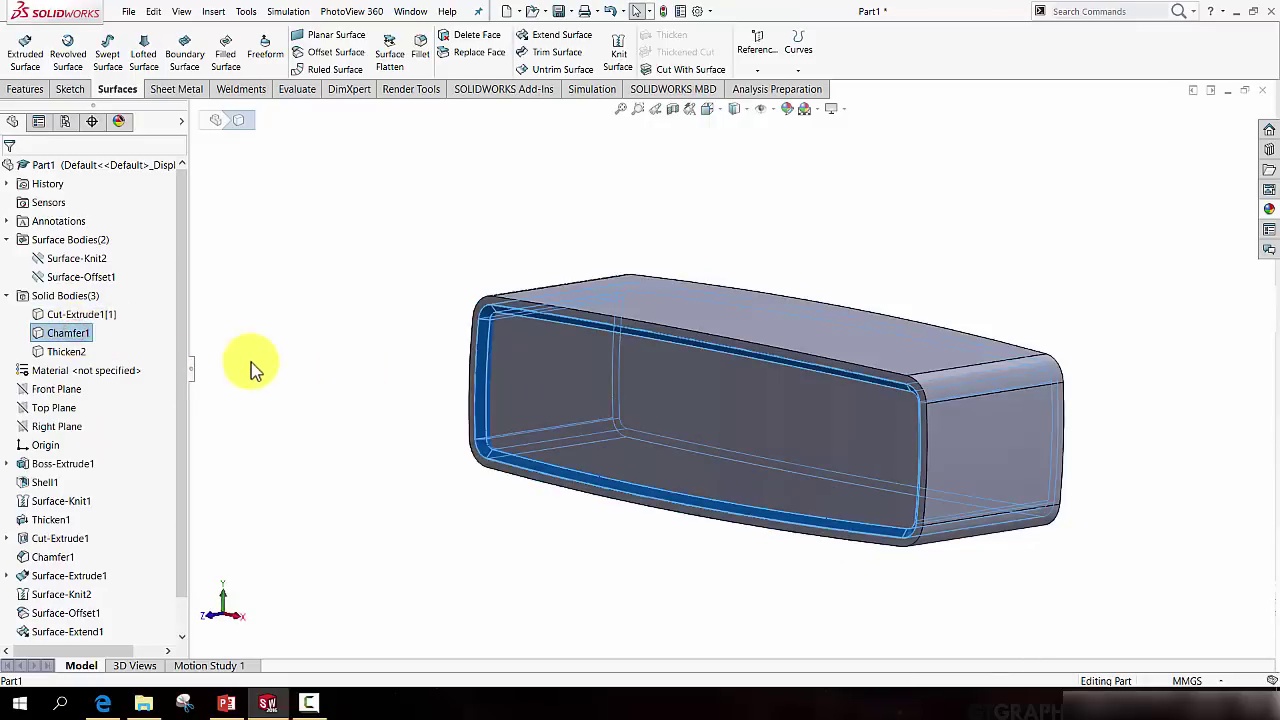
left_click(75, 352)
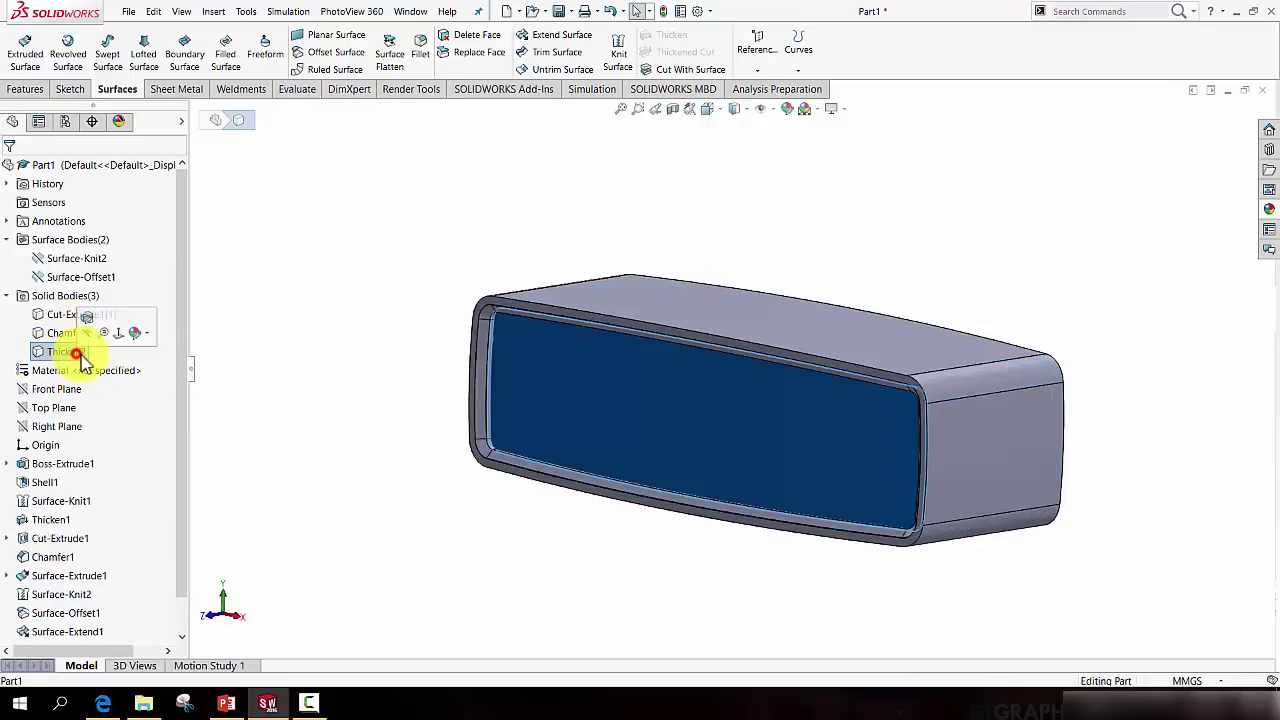
middle_click_drag(509, 343, 533, 368)
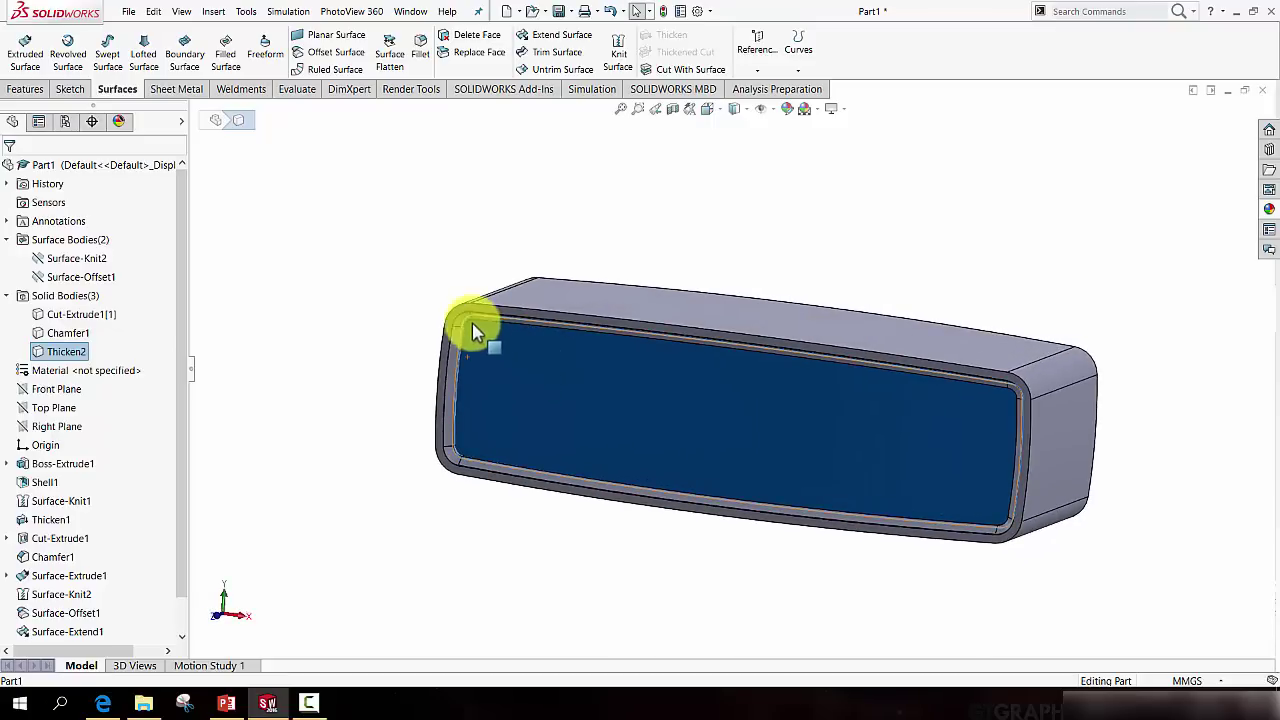
Examine the panel's fit at the opening's corner with hidden lines visible, and restore the shaded display with edges.
scroll(480, 330, "down", 6)
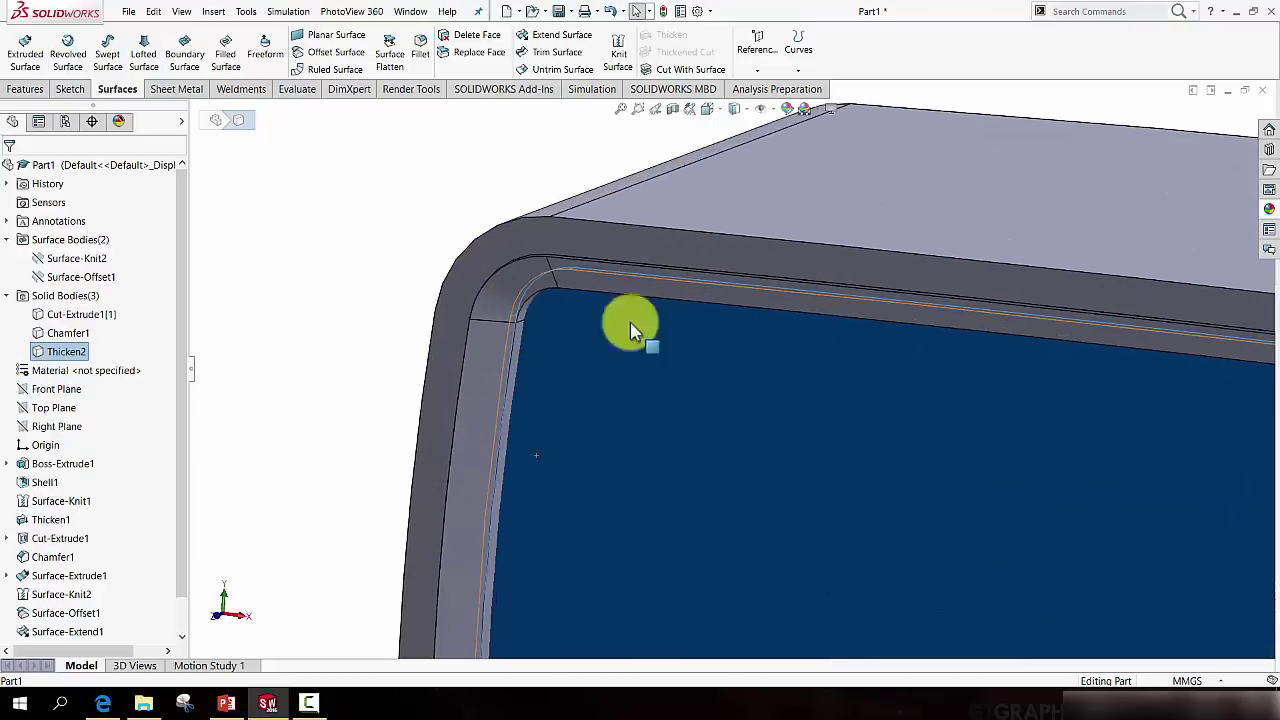
left_click(735, 184)
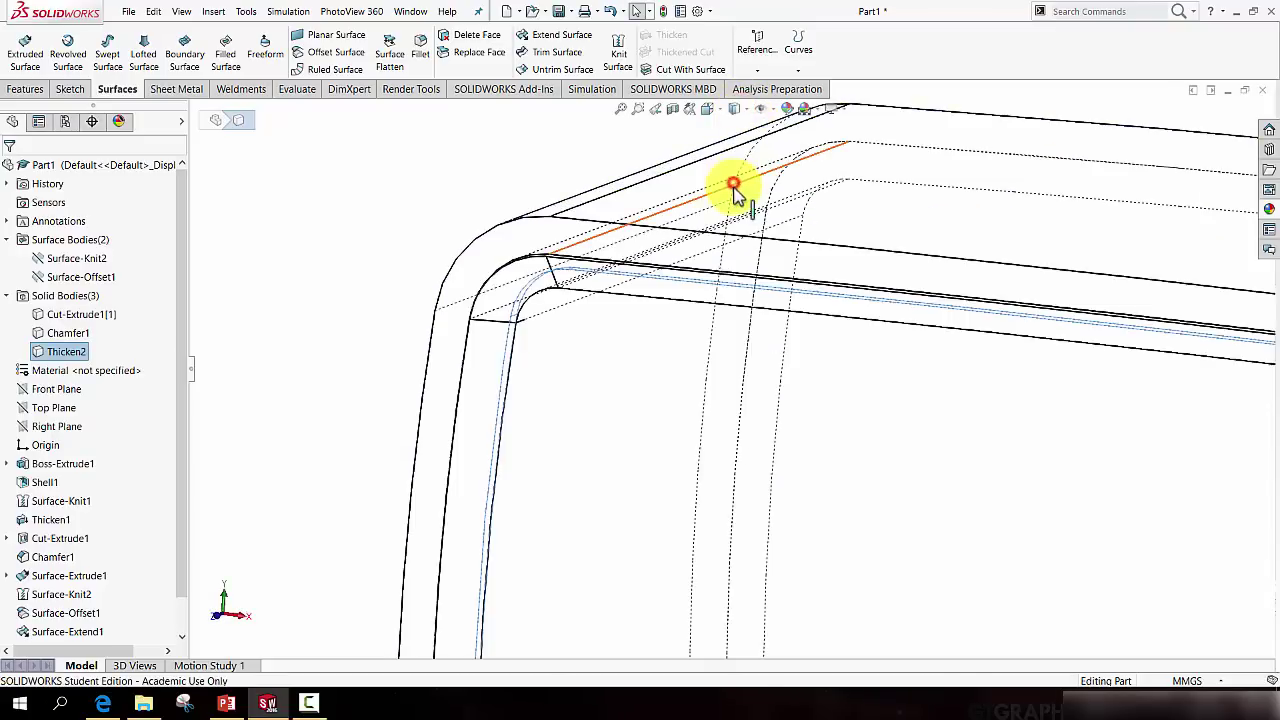
mouse_move(737, 186)
middle_mouse_down()
mouse_move(654, 257)
mouse_move(675, 243)
mouse_move(666, 263)
mouse_move(529, 280)
mouse_move(582, 350)
mouse_move(571, 346)
middle_mouse_up()
scroll(523, 294, "up", 5)
middle_click_drag(727, 396, 746, 309)
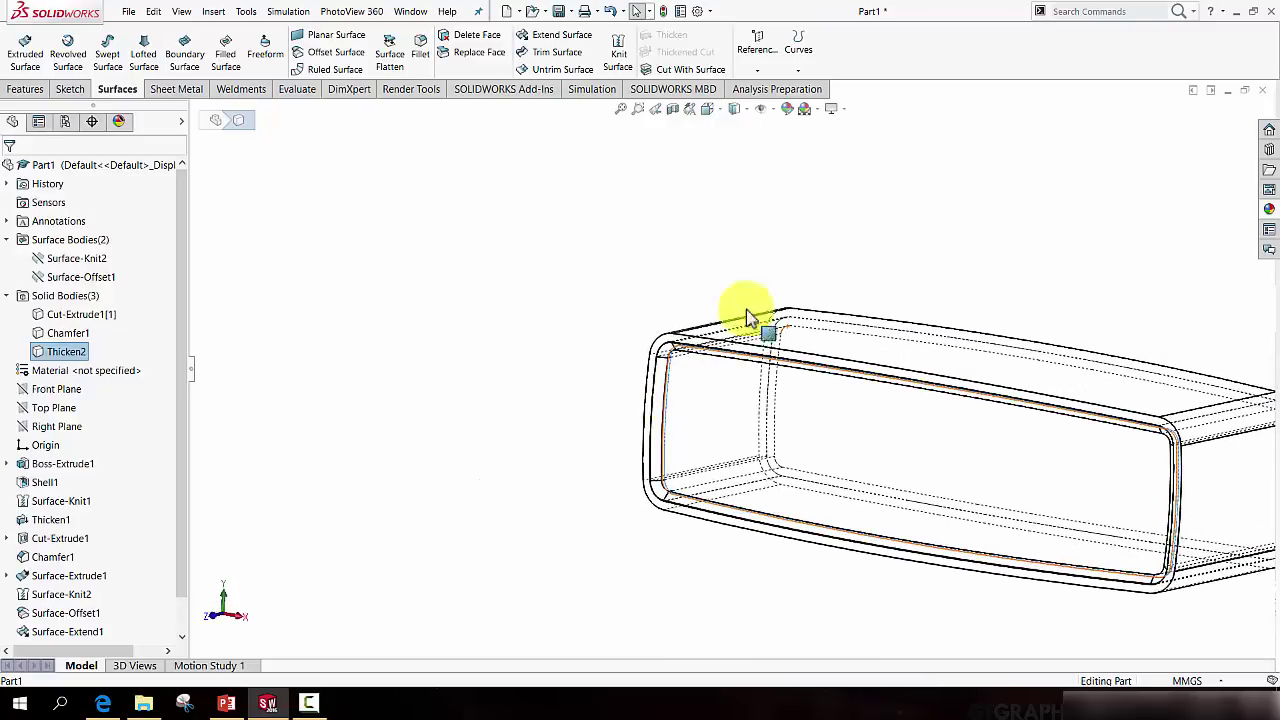
left_click(745, 110)
left_click(736, 130)
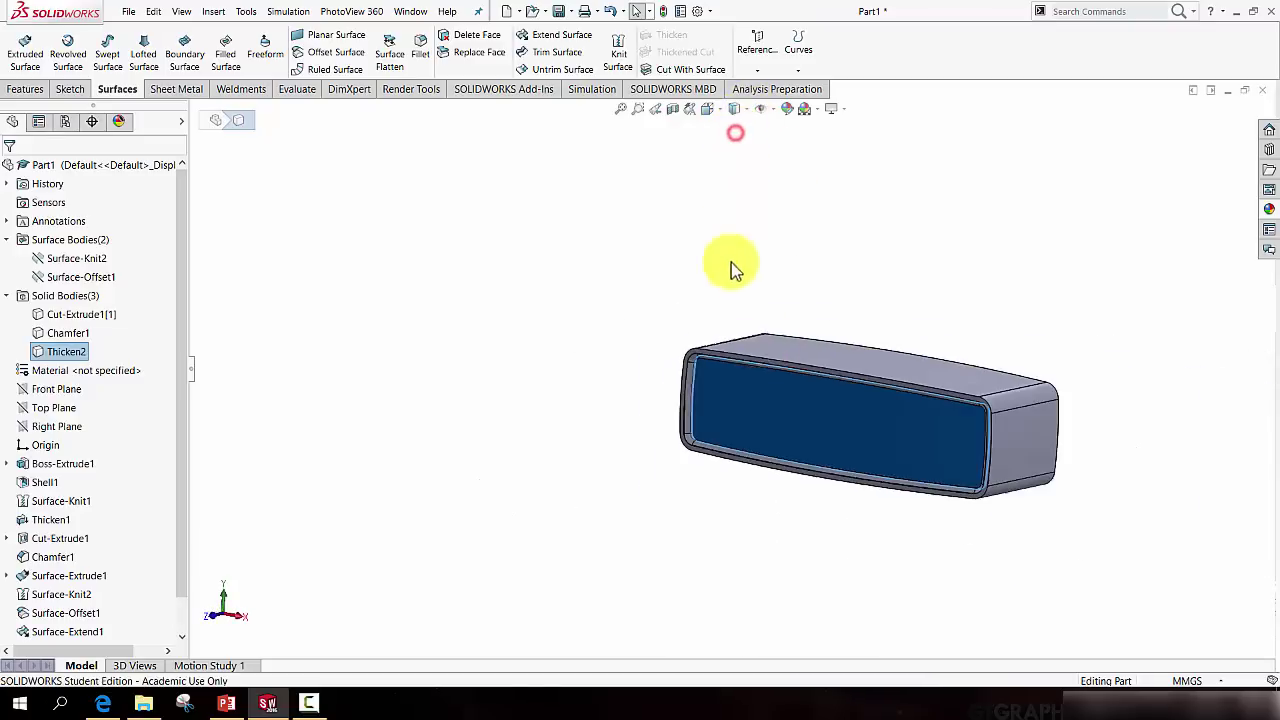
Copy the thickened panel body once in place with Move/Copy Body, without any translation or rotation.
middle_click_drag(766, 349, 883, 420)
scroll(630, 370, "down", 3)
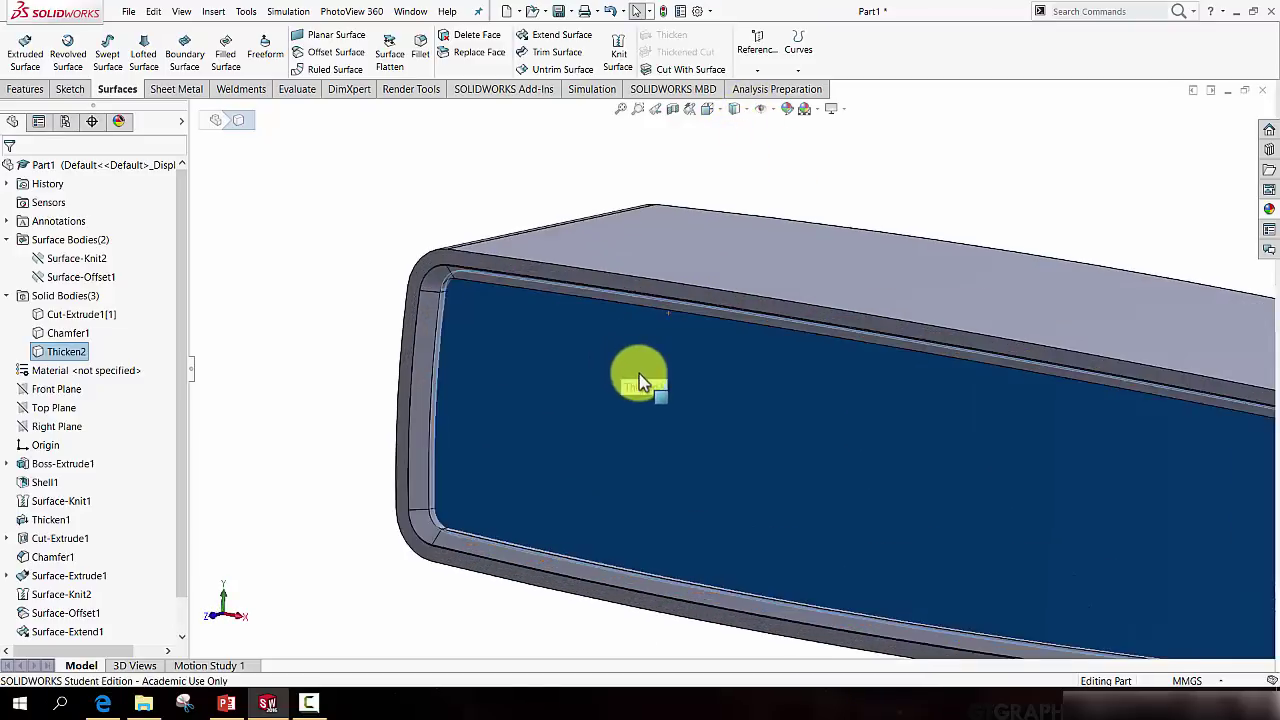
scroll(636, 400, "up", 2)
scroll(615, 390, "down", 5)
key("Escape")
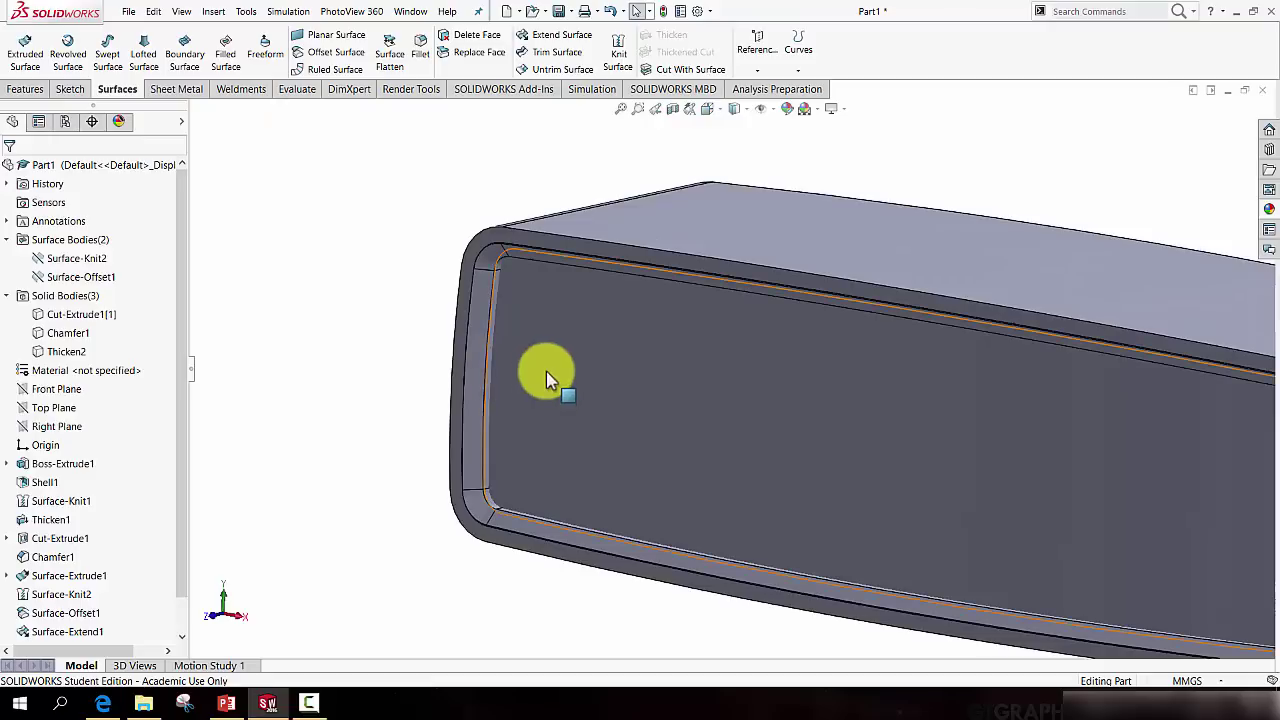
left_click(214, 12)
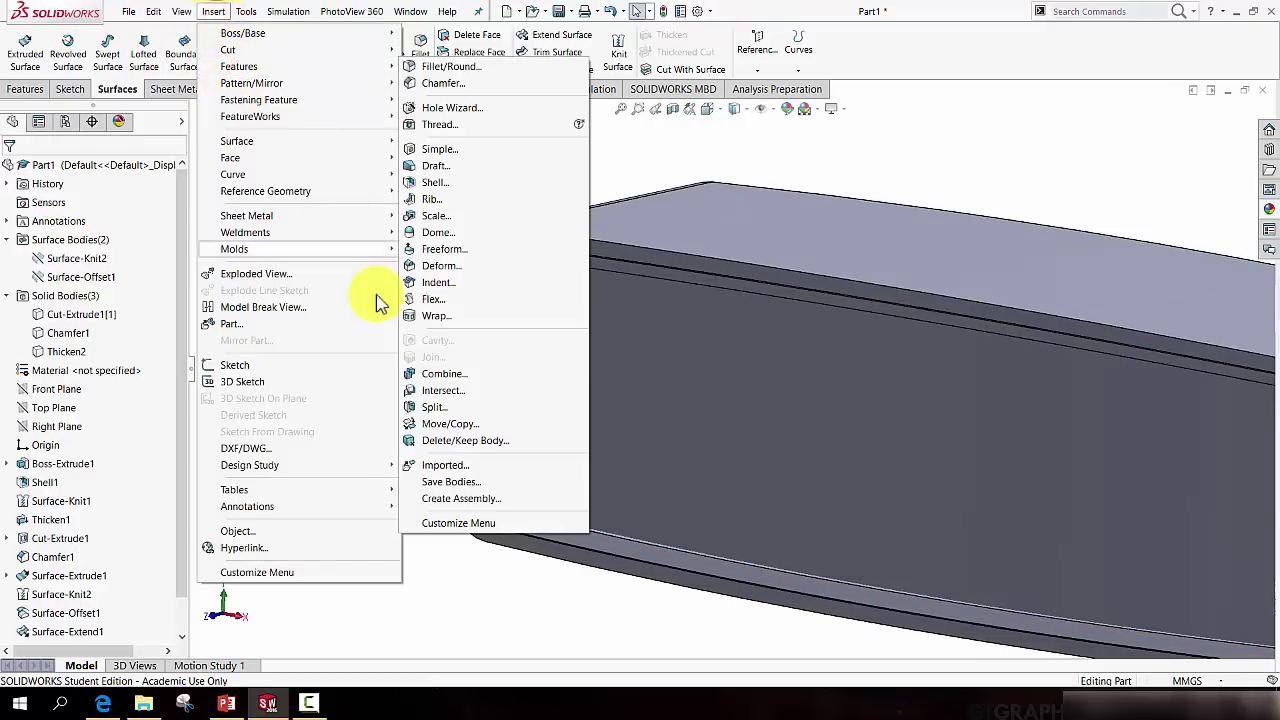
mouse_move(308, 73)
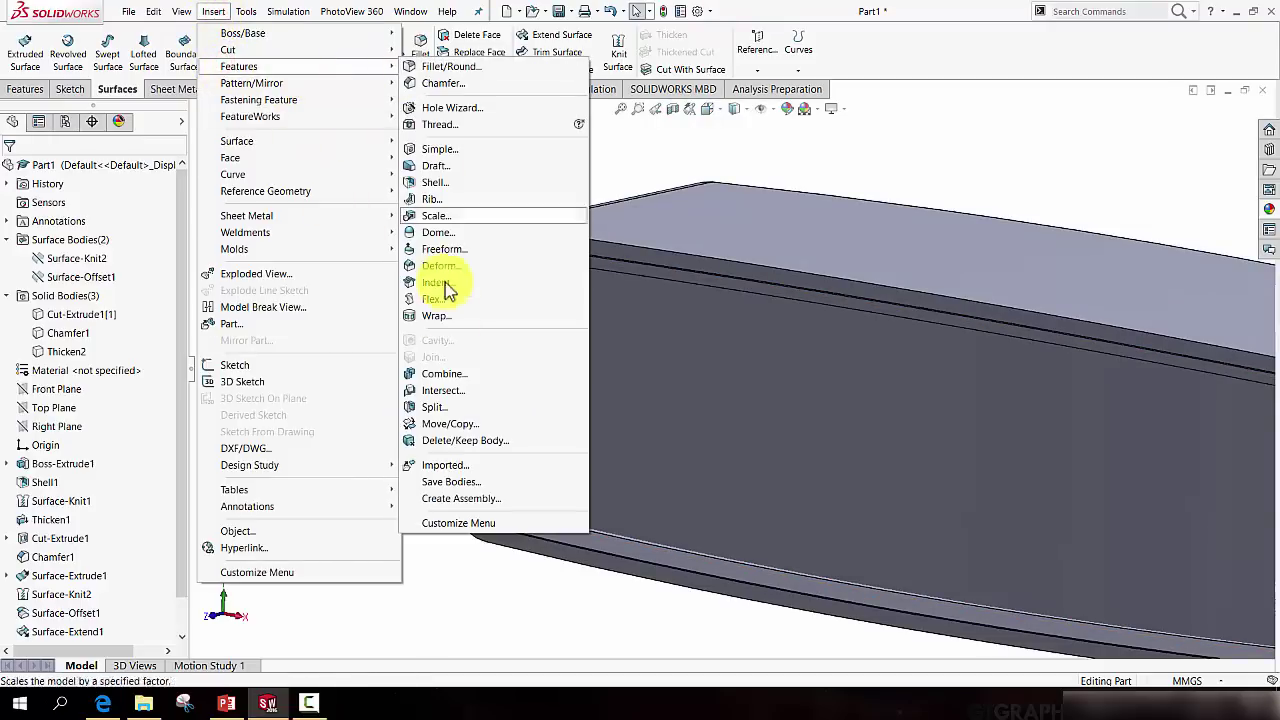
left_click(457, 417)
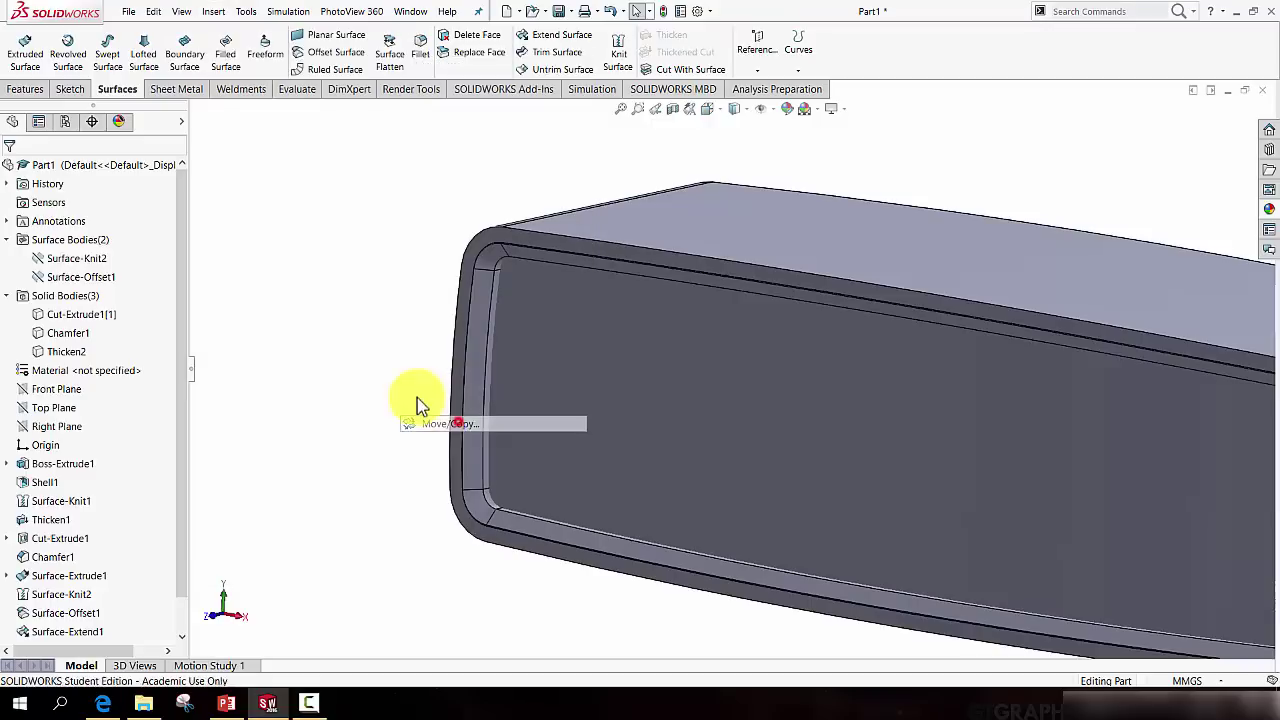
left_click(762, 418)
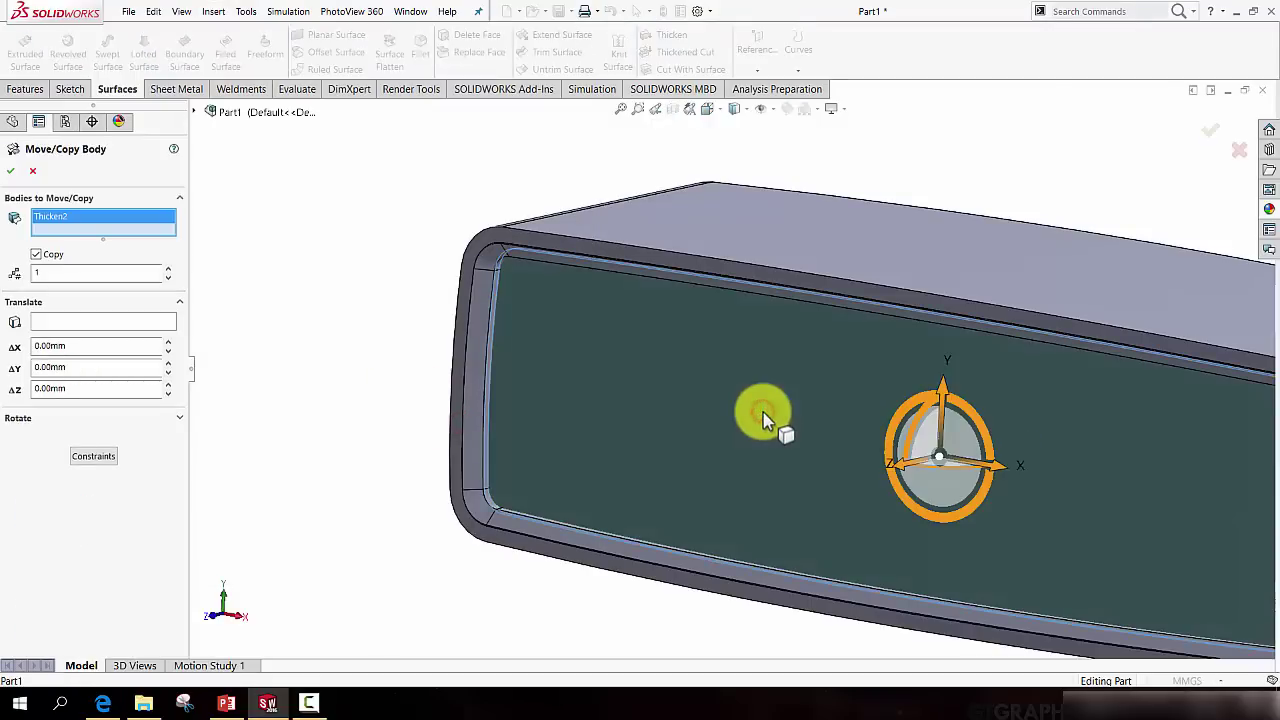
left_click(106, 458)
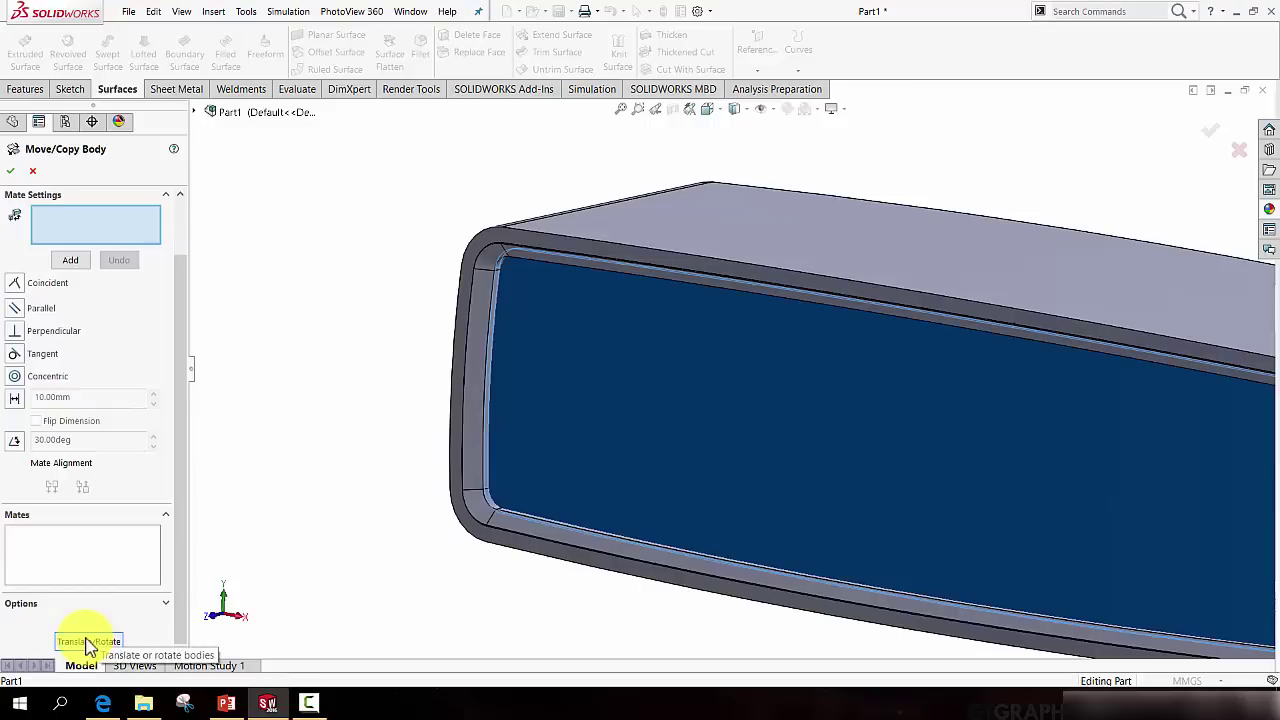
left_click(90, 643)
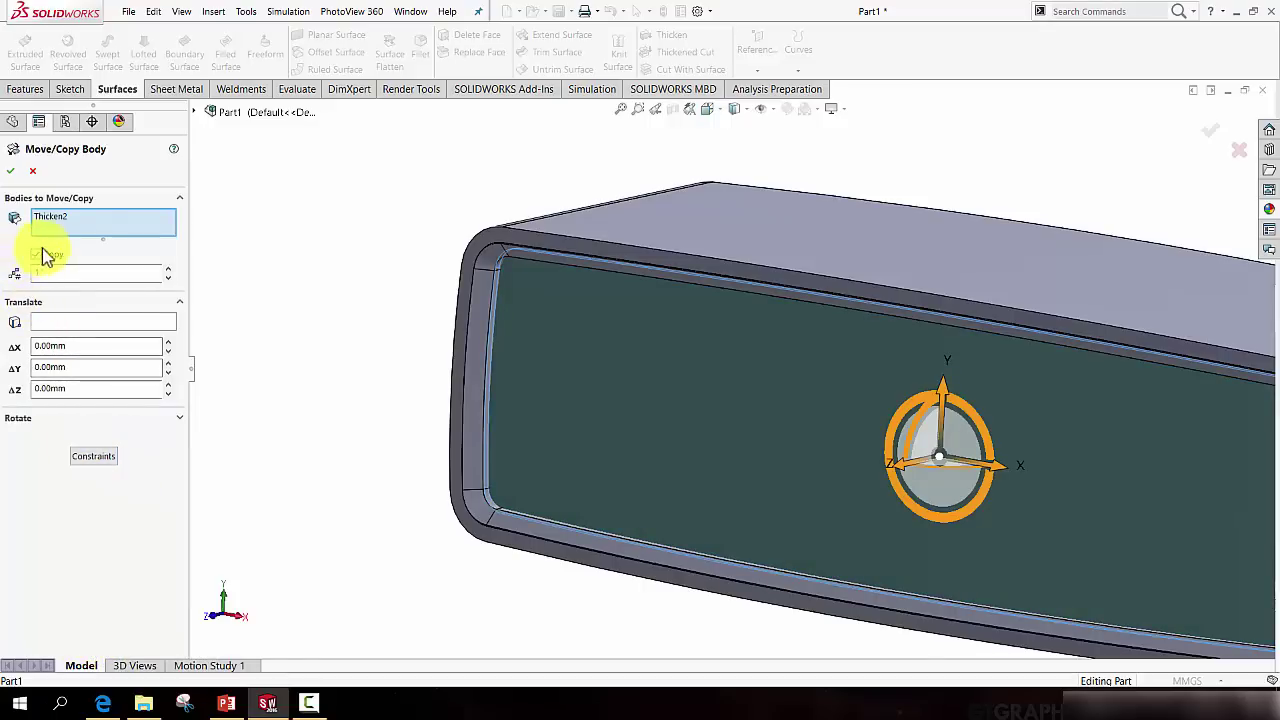
left_click(10, 171)
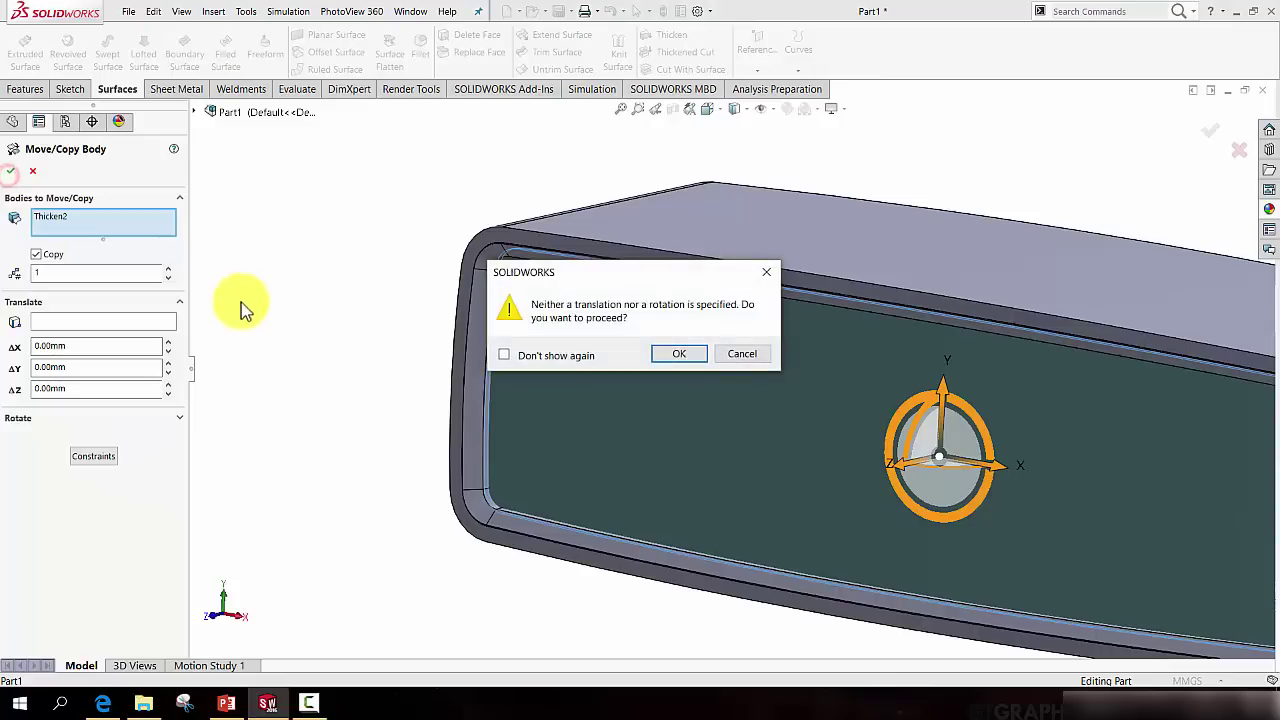
left_click(678, 356)
Highlight the original thickened panel and its copy in turn to identify the two coincident bodies.
scroll(634, 391, "up", 5)
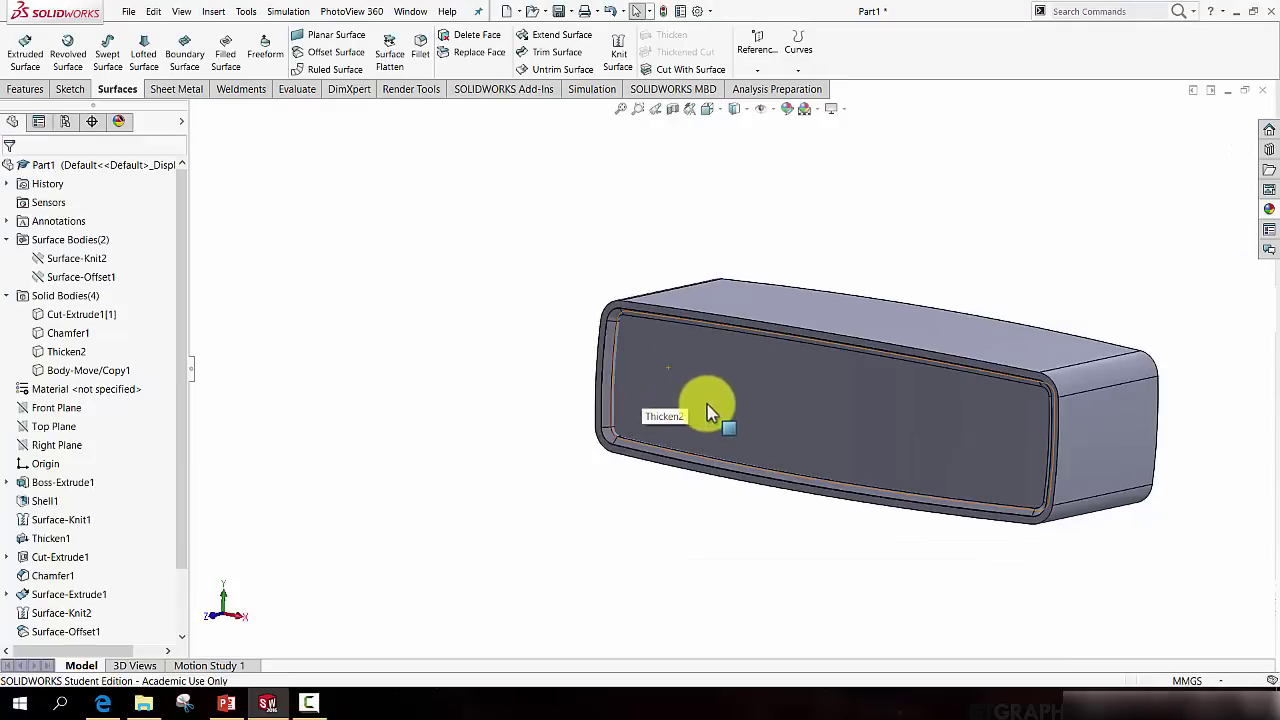
middle_click_drag(698, 402, 694, 413)
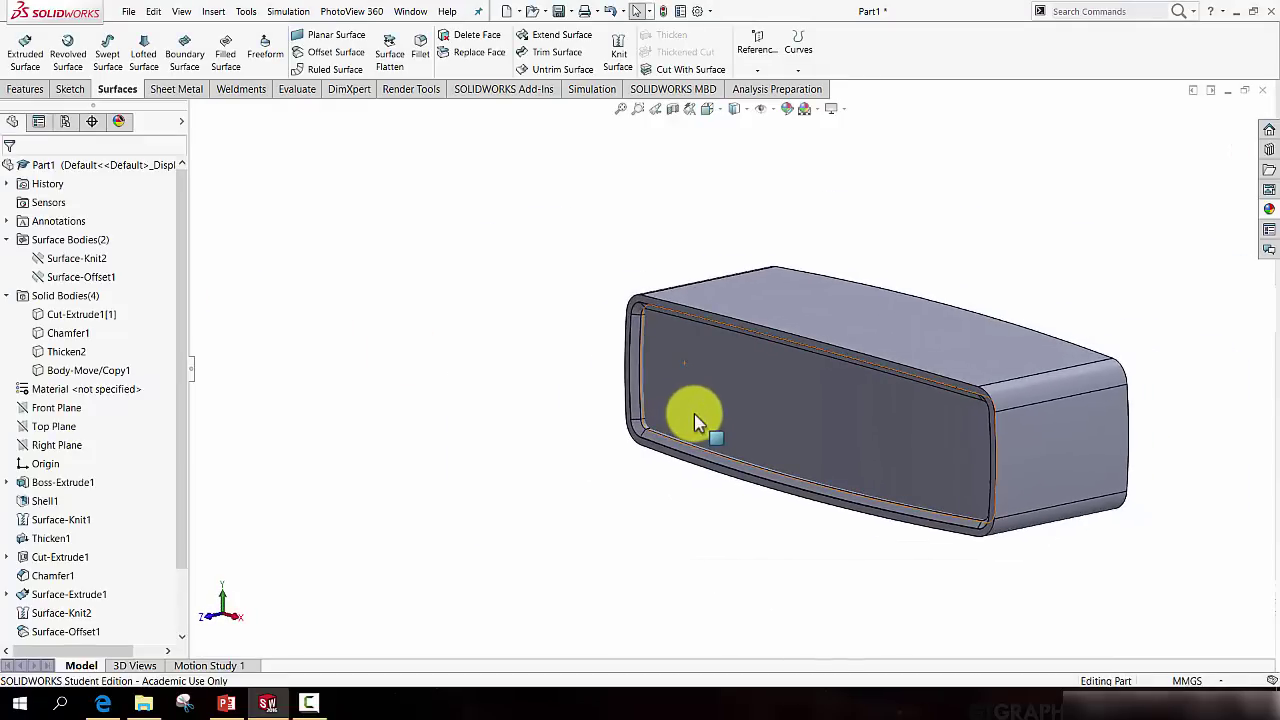
left_click(62, 351)
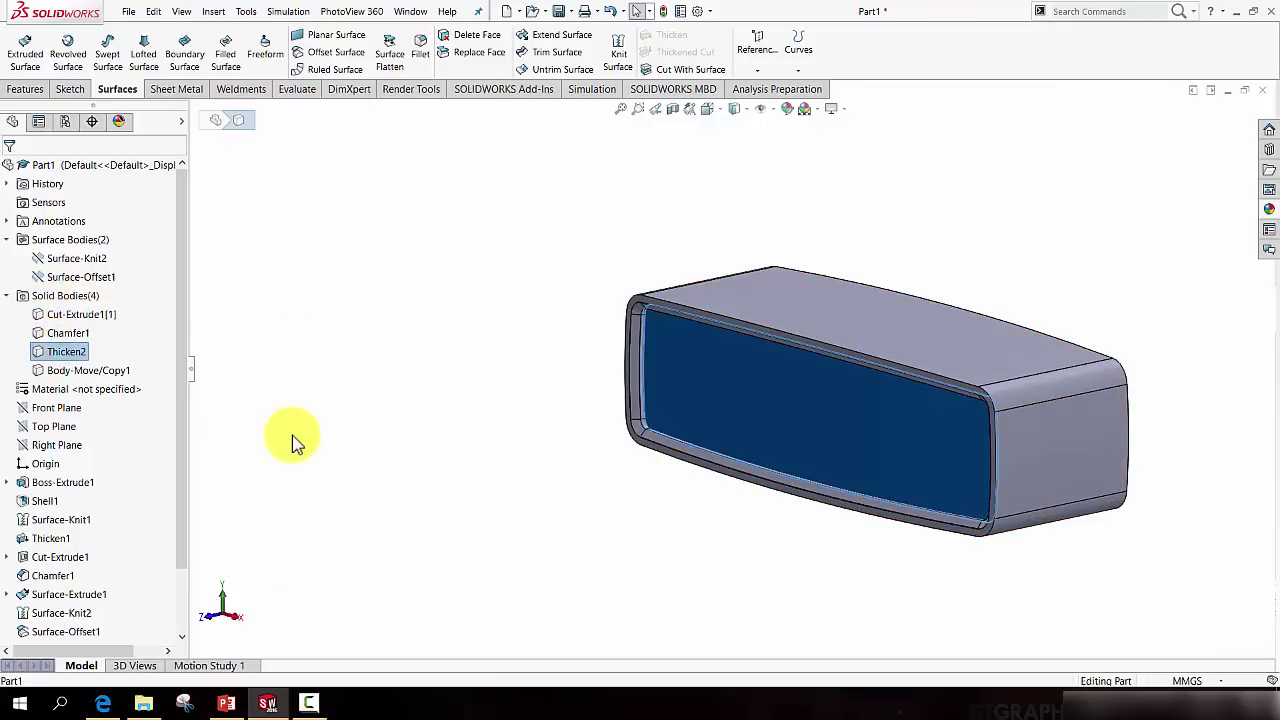
left_click(100, 372)
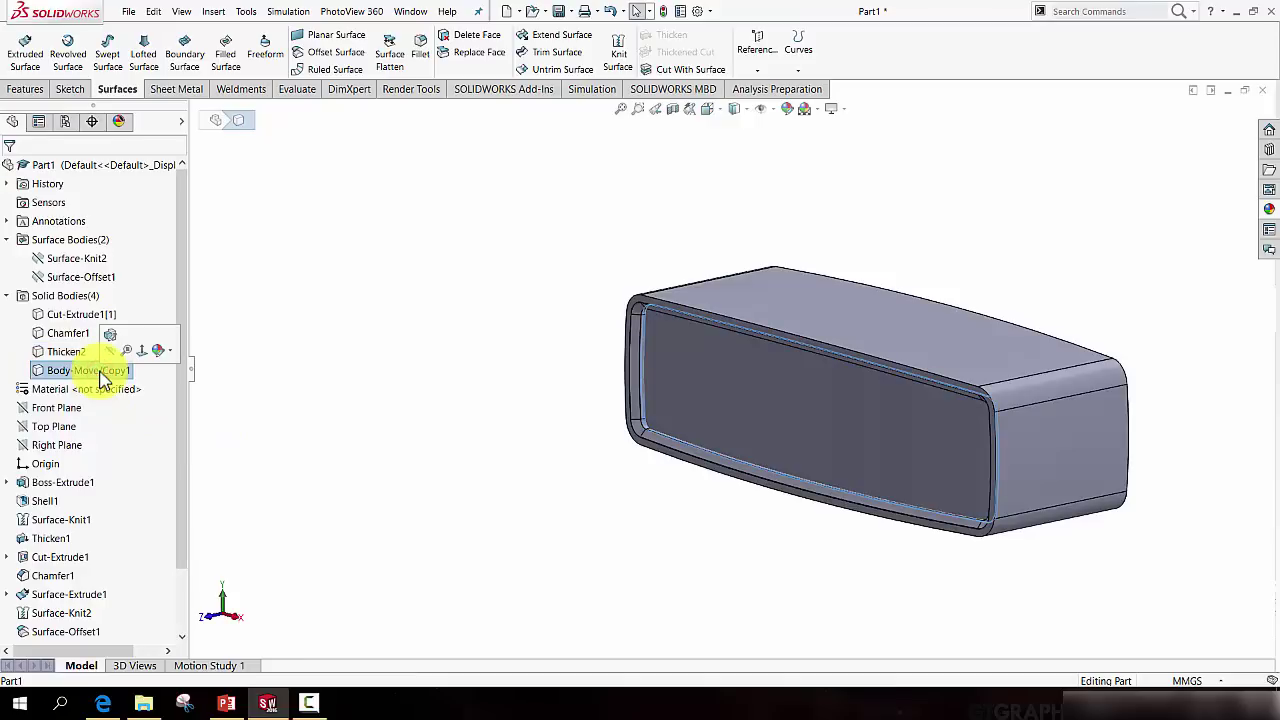
Hide both the original thickened panel and its copy, then show only the copy again.
right_click(60, 358)
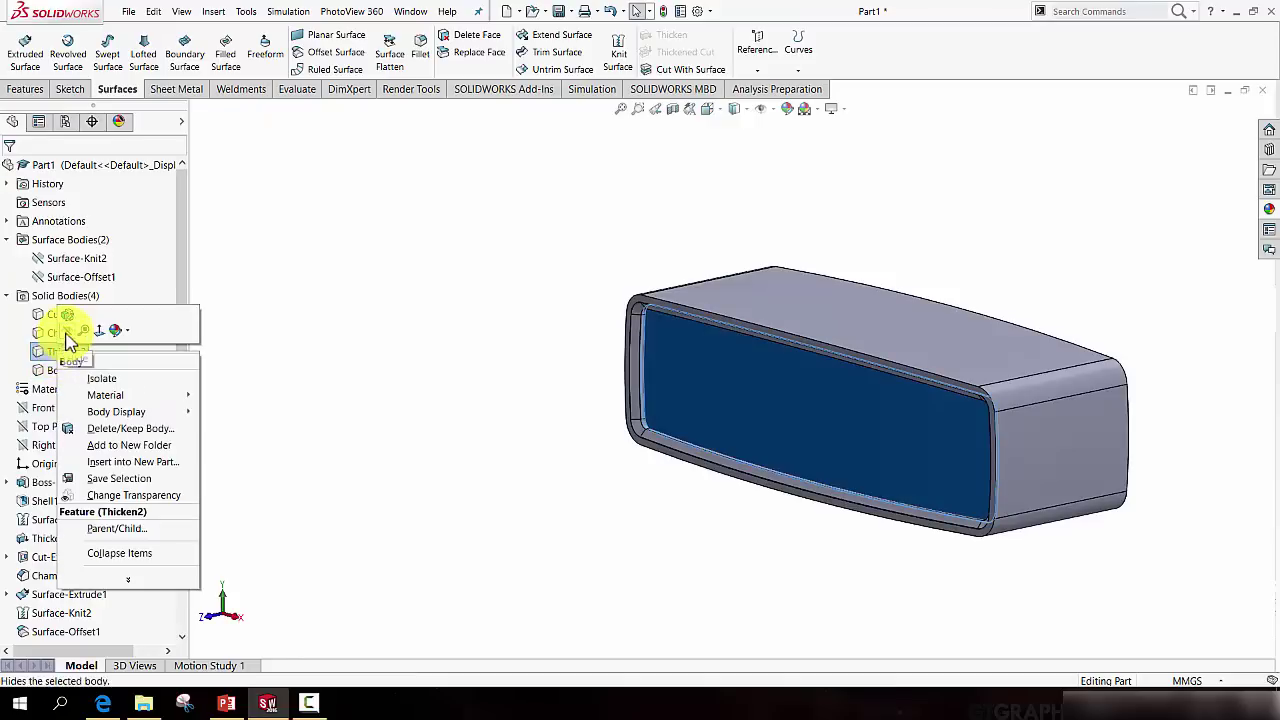
left_click(66, 333)
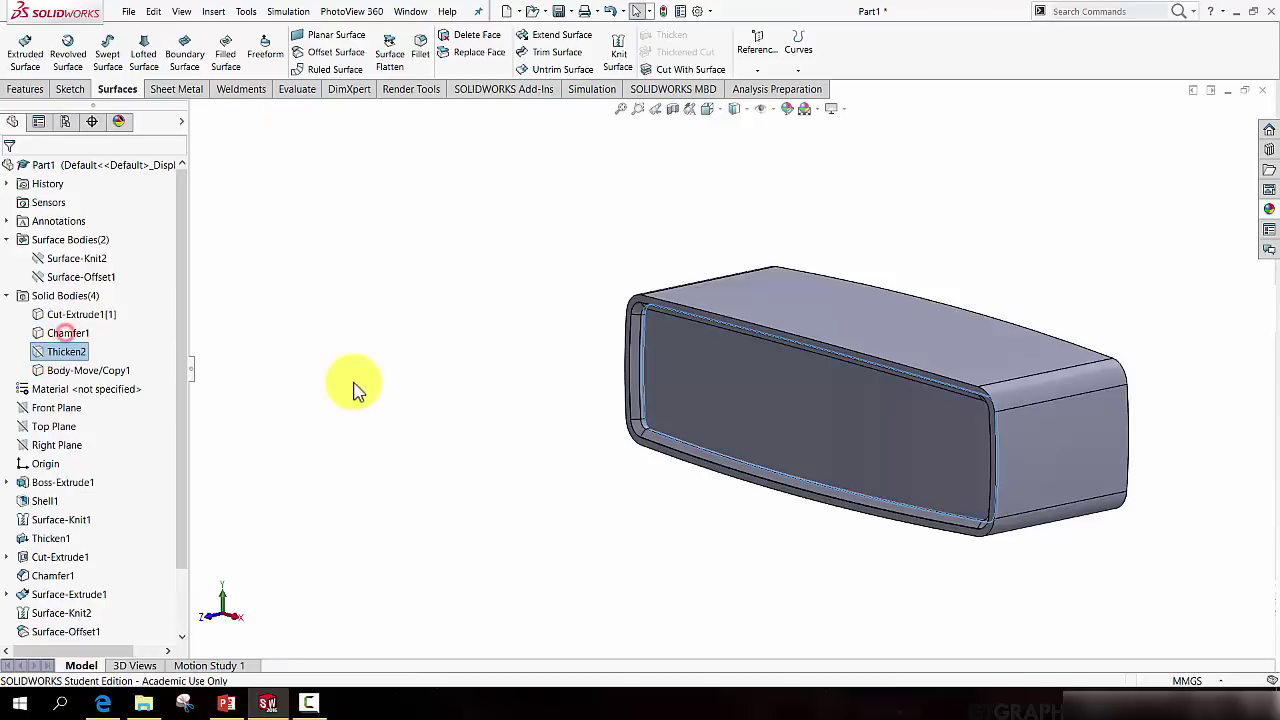
right_click(100, 372)
left_click(104, 348)
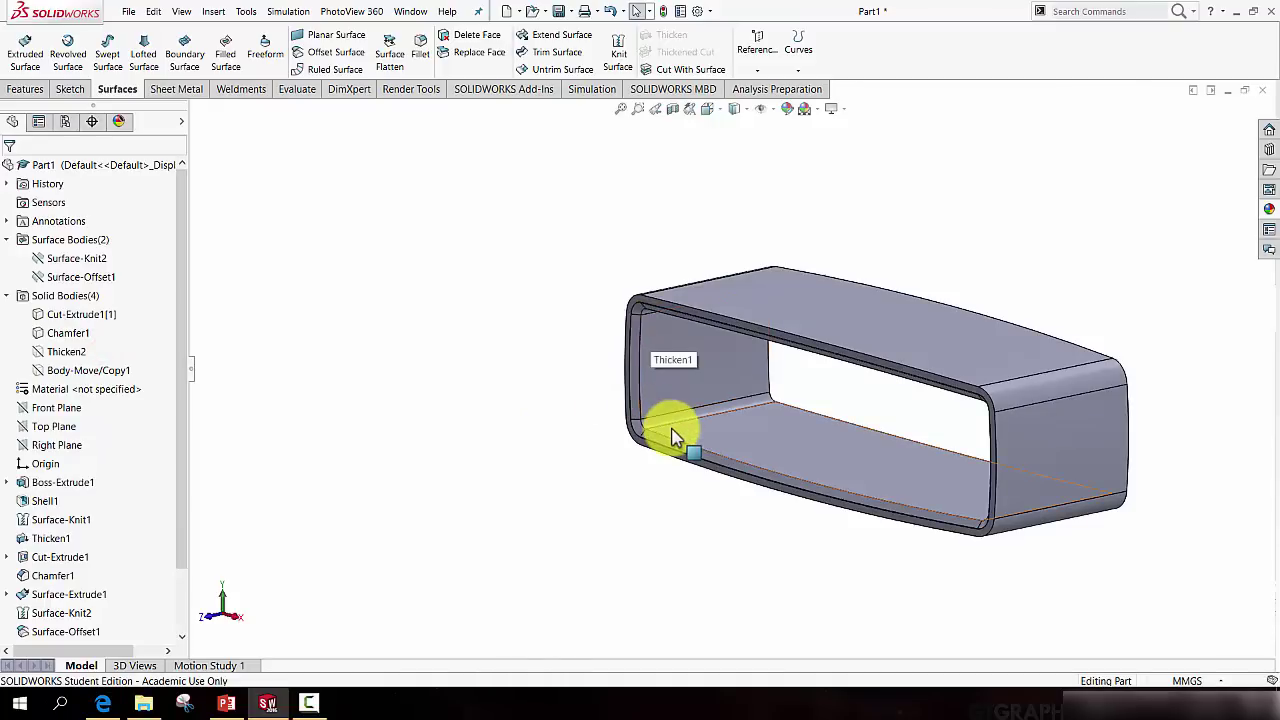
right_click(97, 371)
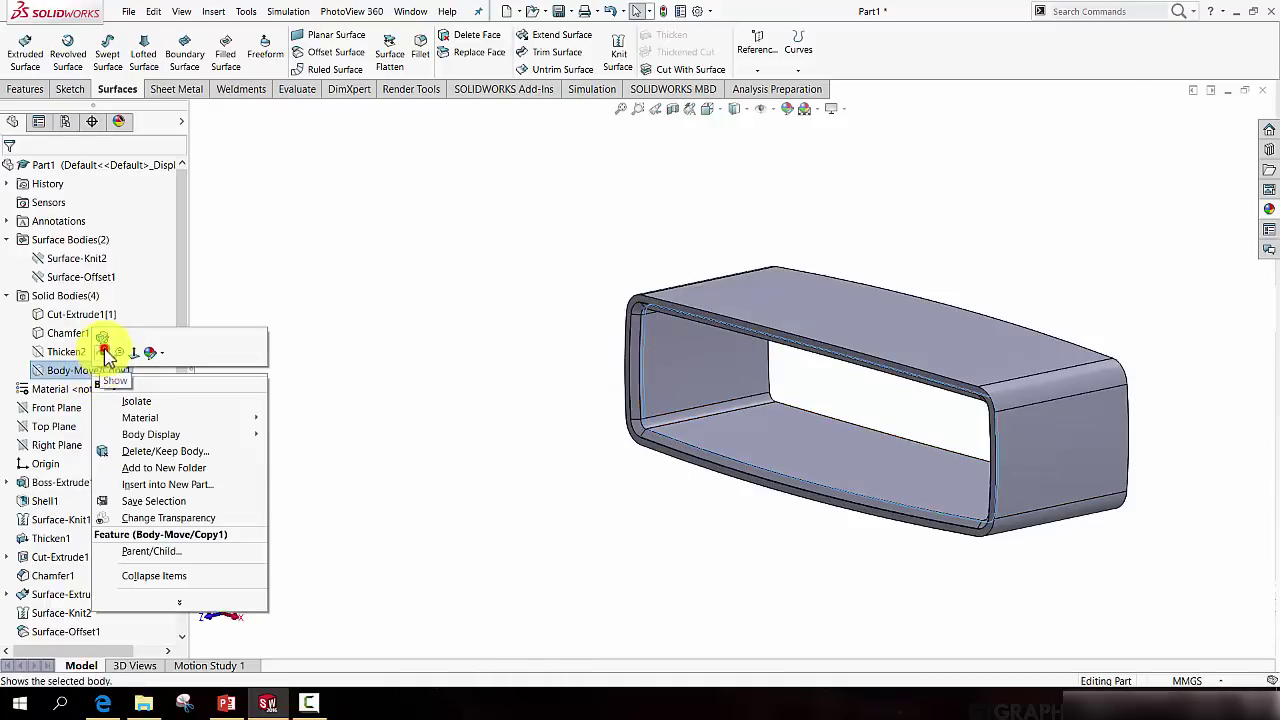
left_click(104, 352)
Combine bodies with the Subtract operation, using the chamfered inner body as the main body and removing the copied panel from it.
left_click(213, 12)
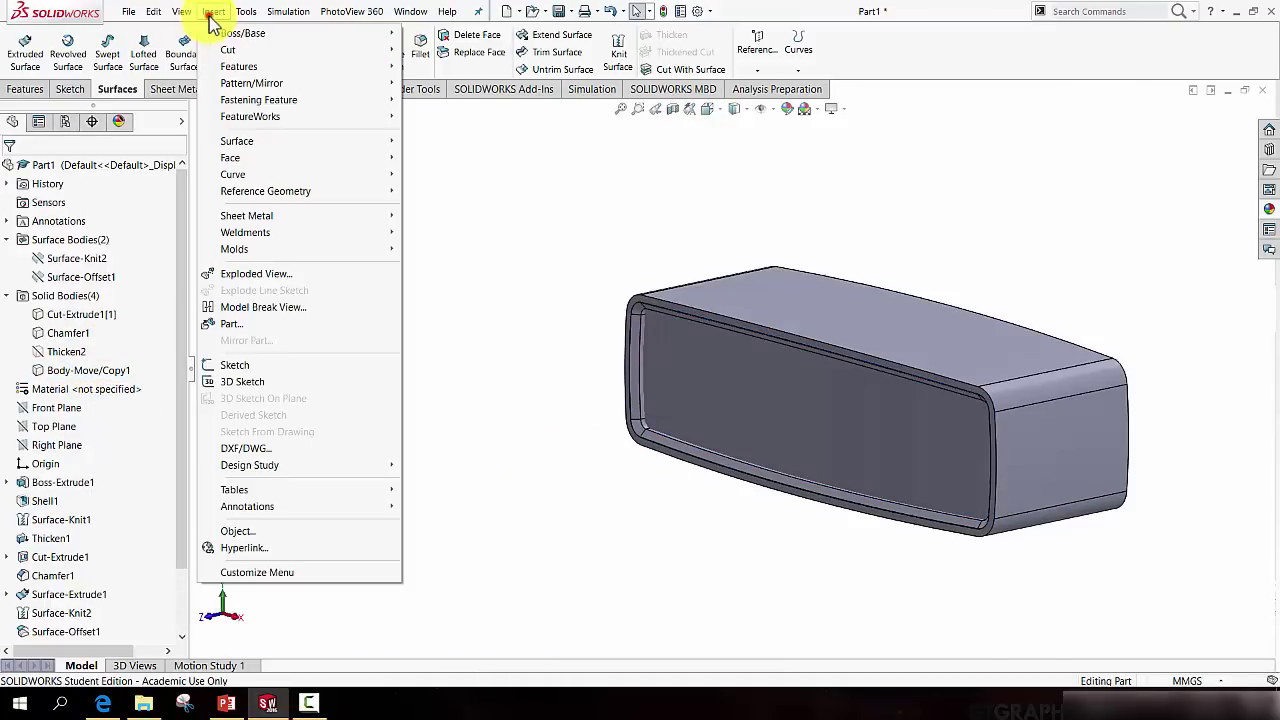
mouse_move(235, 66)
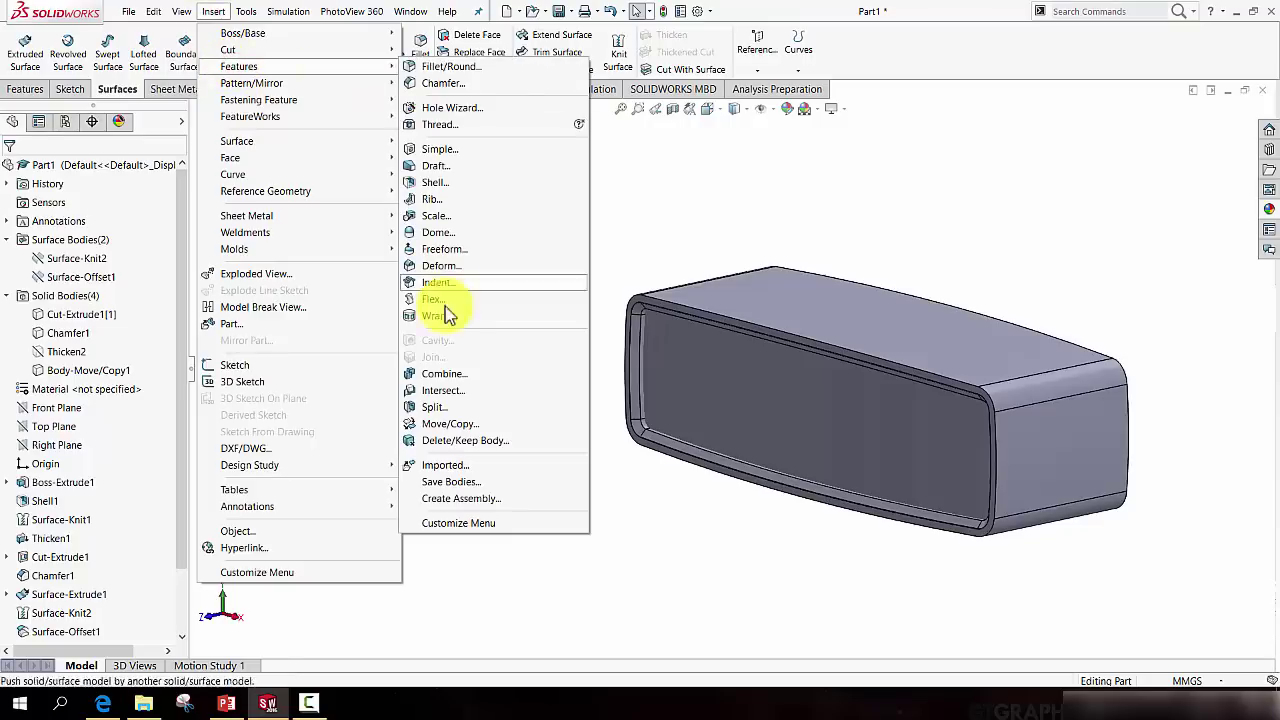
left_click(445, 373)
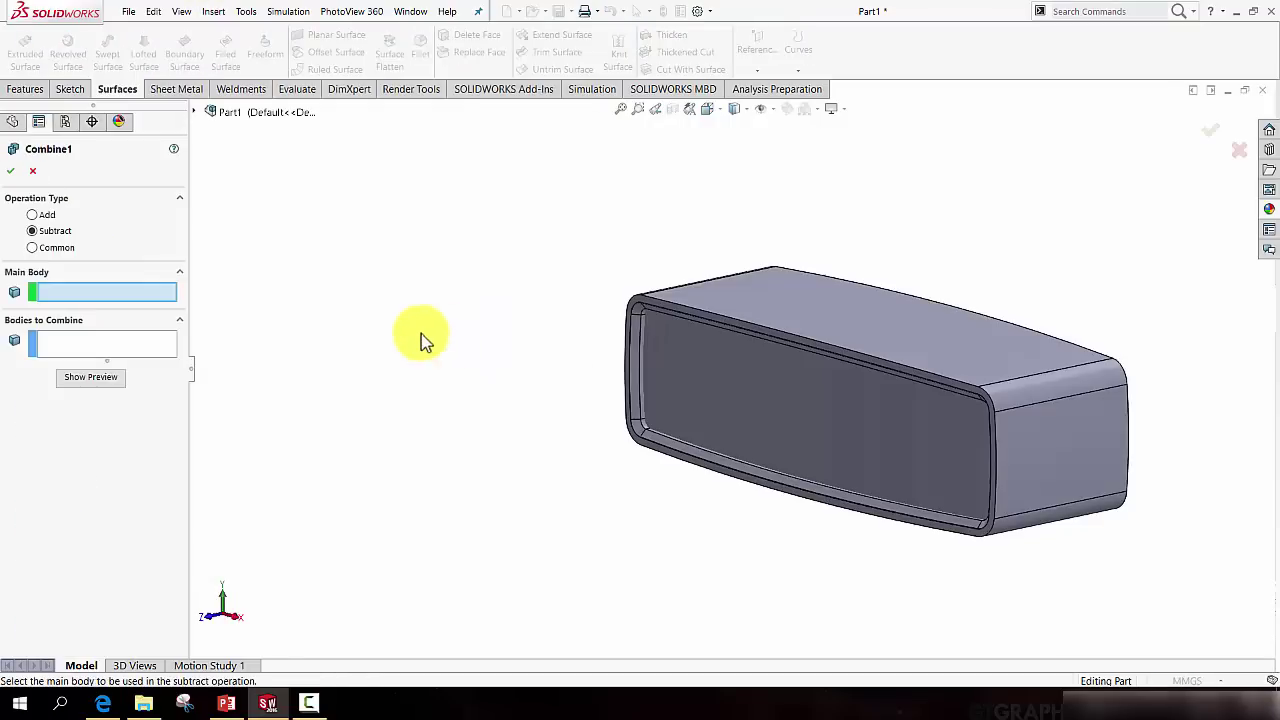
left_click(195, 114)
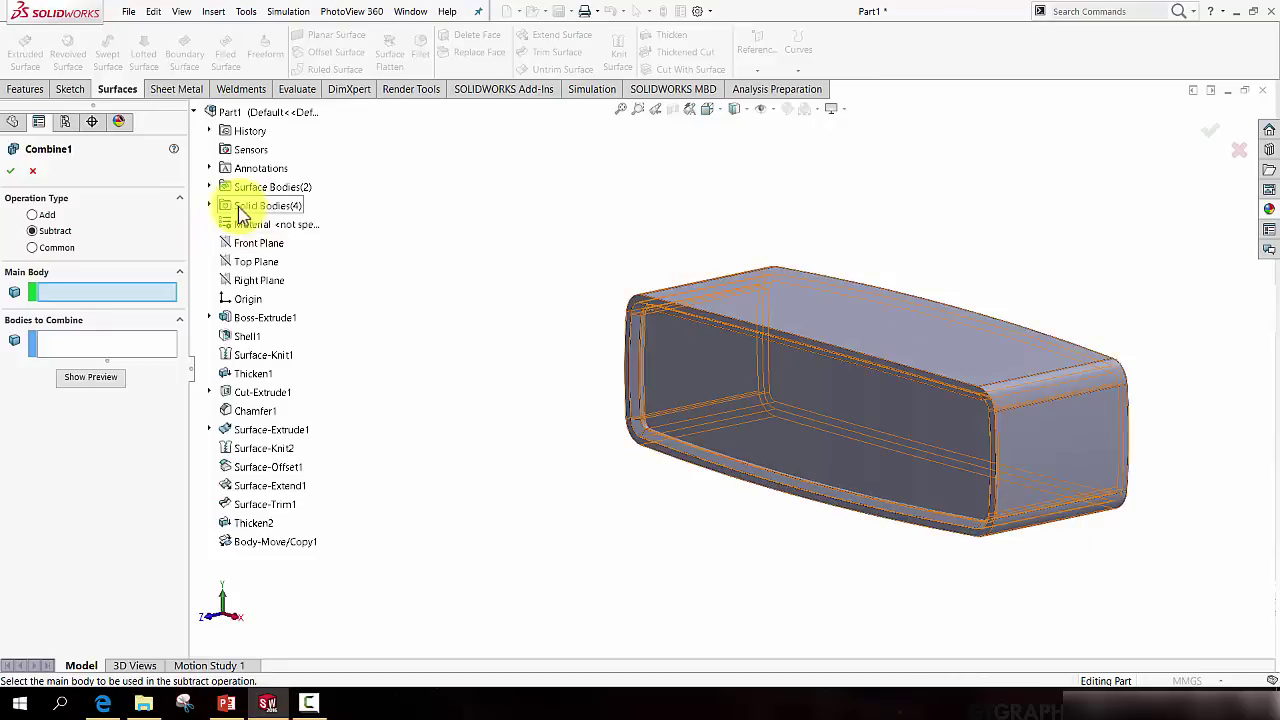
left_click(211, 205)
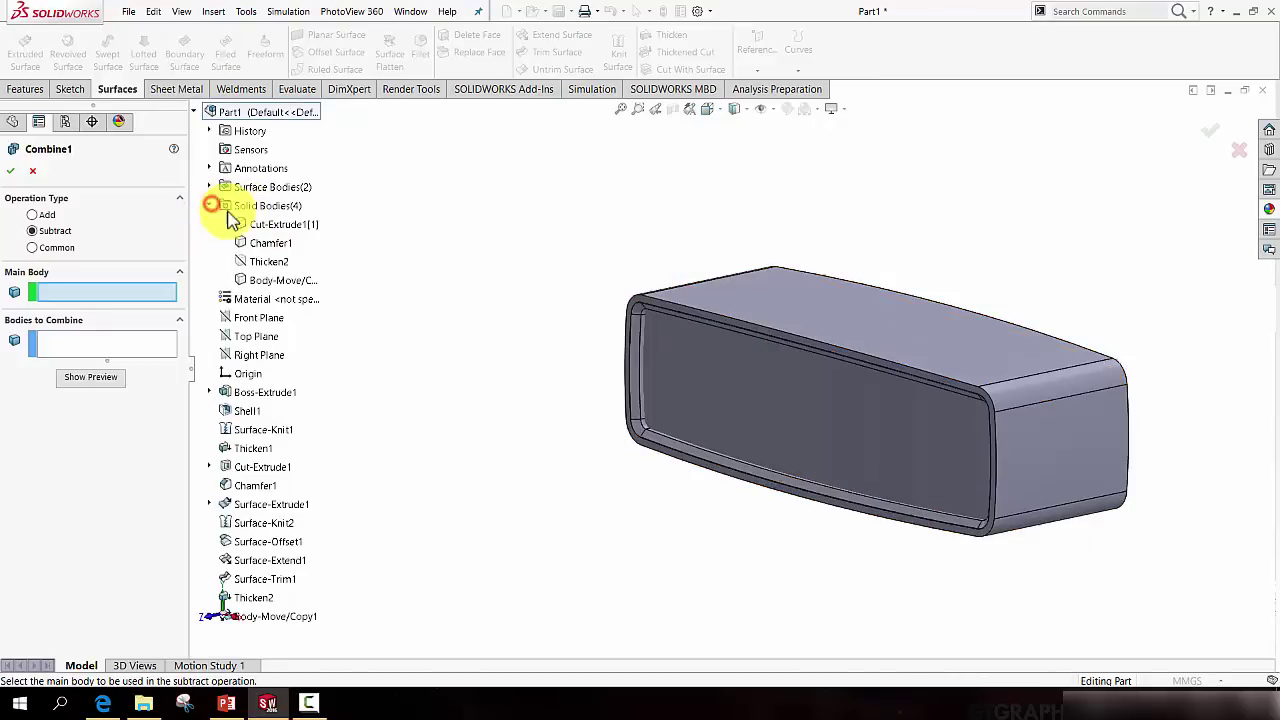
left_click(272, 244)
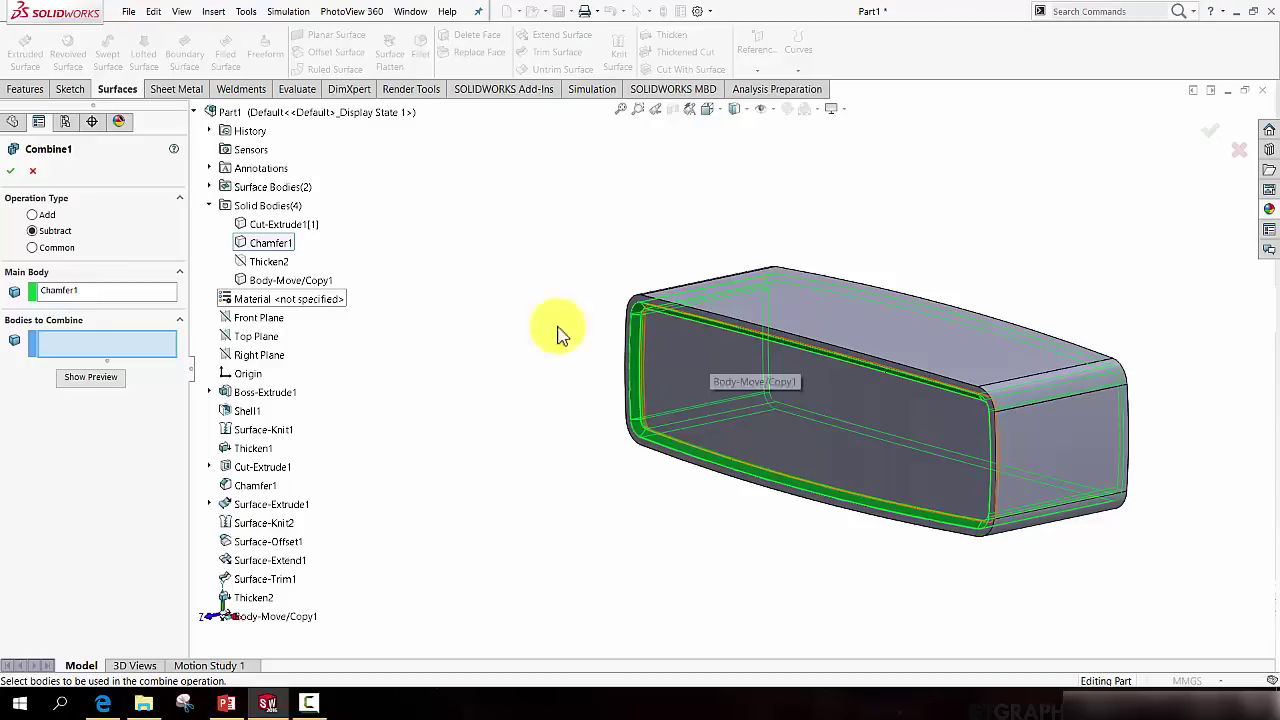
left_click(315, 281)
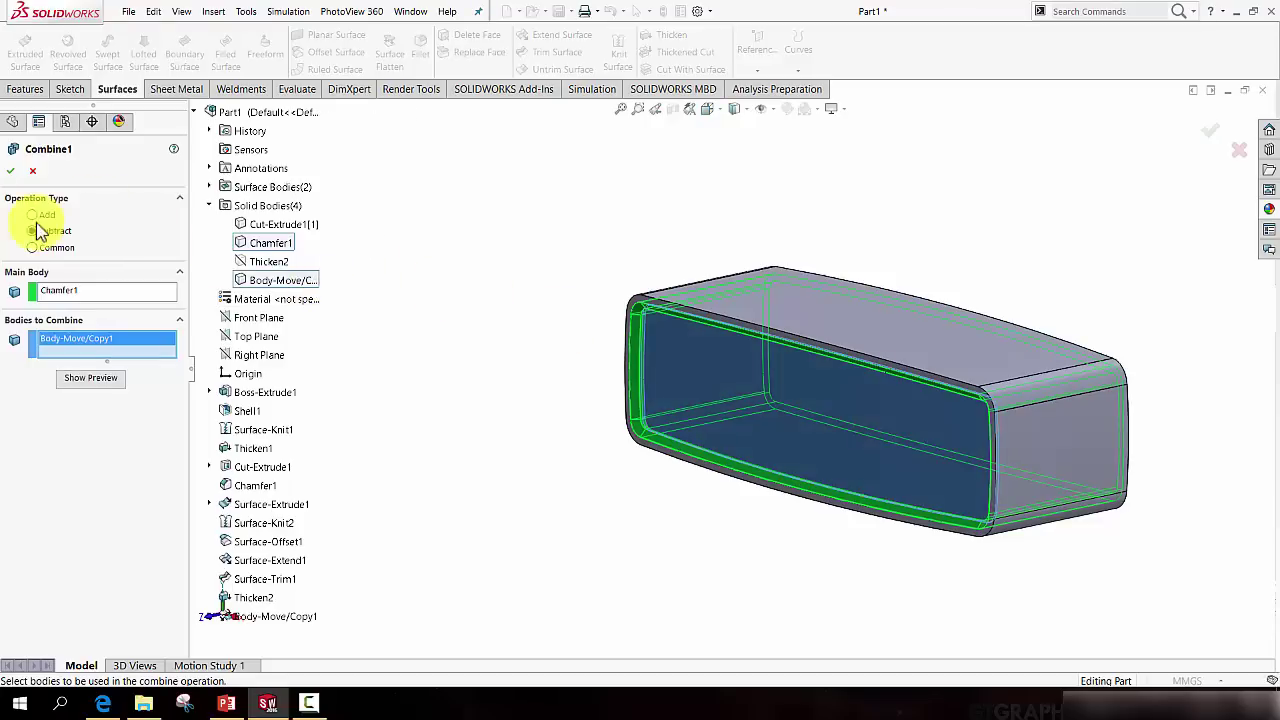
left_click(12, 172)
Examine the recess cut around the inner body's opening and show the hidden original panel body again.
middle_click_drag(640, 385, 719, 371)
scroll(660, 410, "down", 10)
scroll(748, 369, "up", 10)
scroll(800, 350, "down", 5)
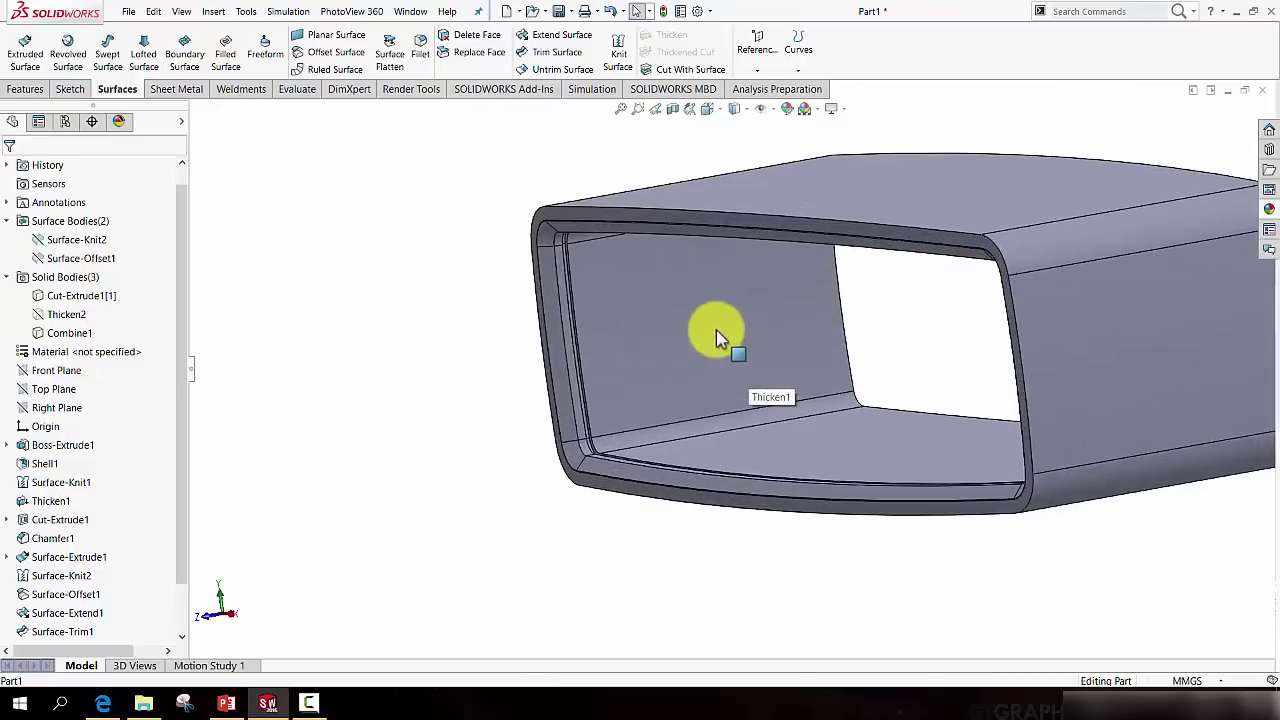
right_click(78, 317)
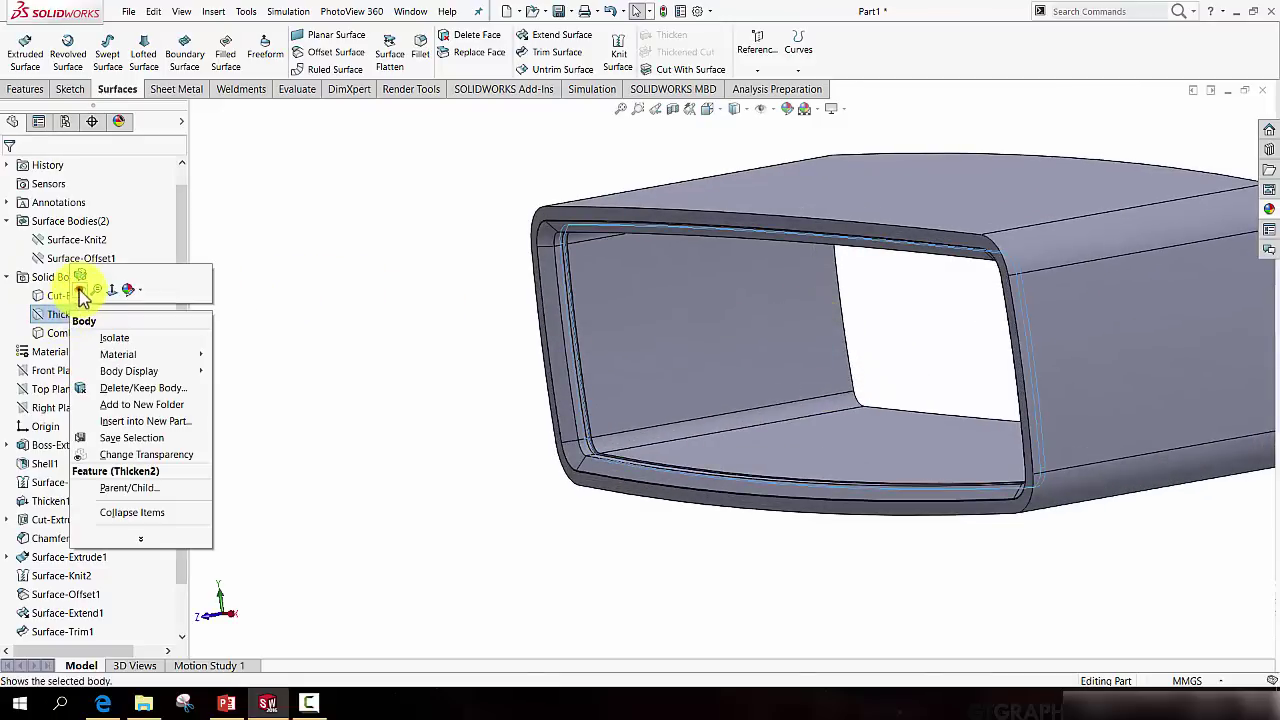
left_click(80, 292)
Hide the outer shell and the thickened panel to leave only the recessed inner body displayed.
middle_click_drag(651, 329, 414, 314)
right_click(78, 297)
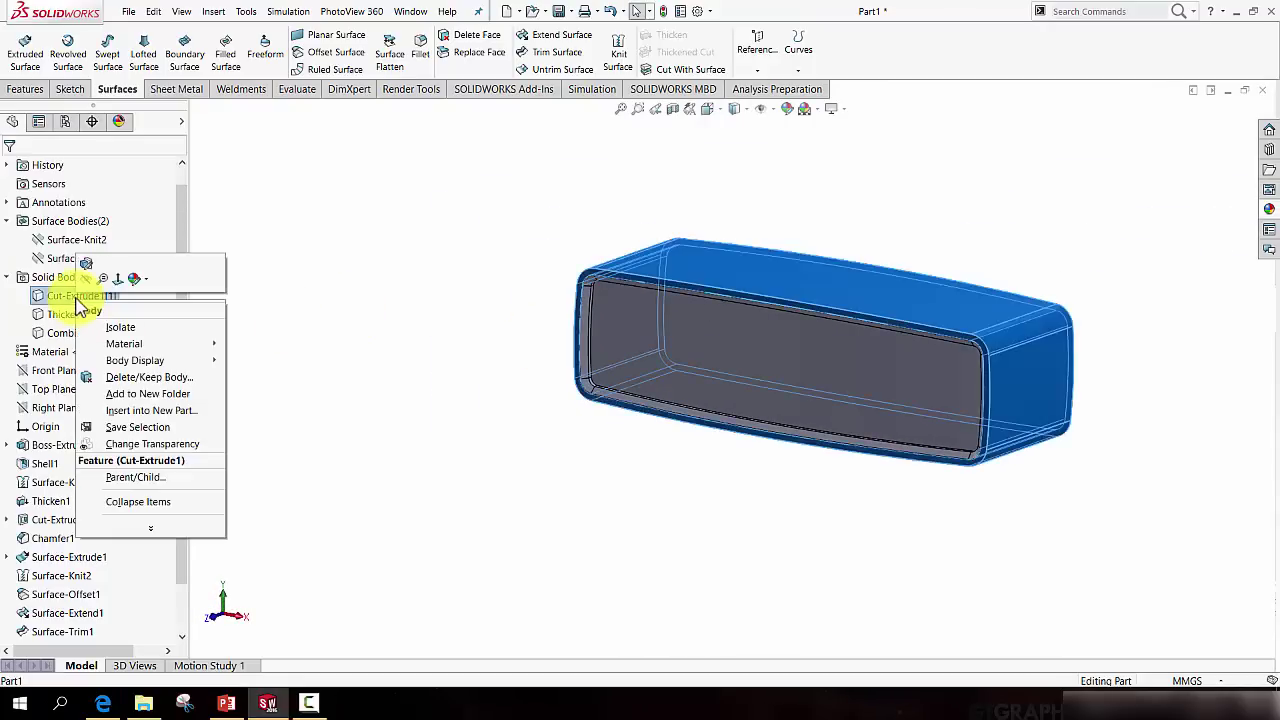
left_click(85, 285)
right_click(66, 315)
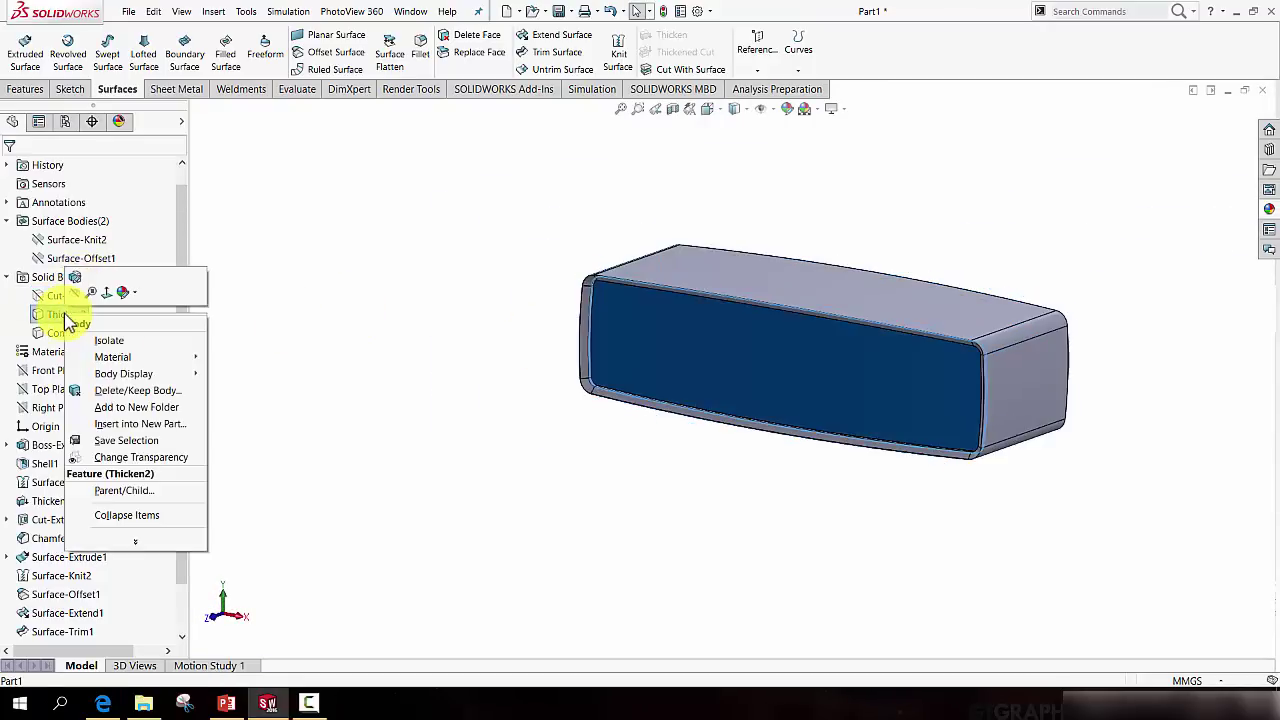
left_click(75, 291)
middle_click_drag(471, 391, 486, 350)
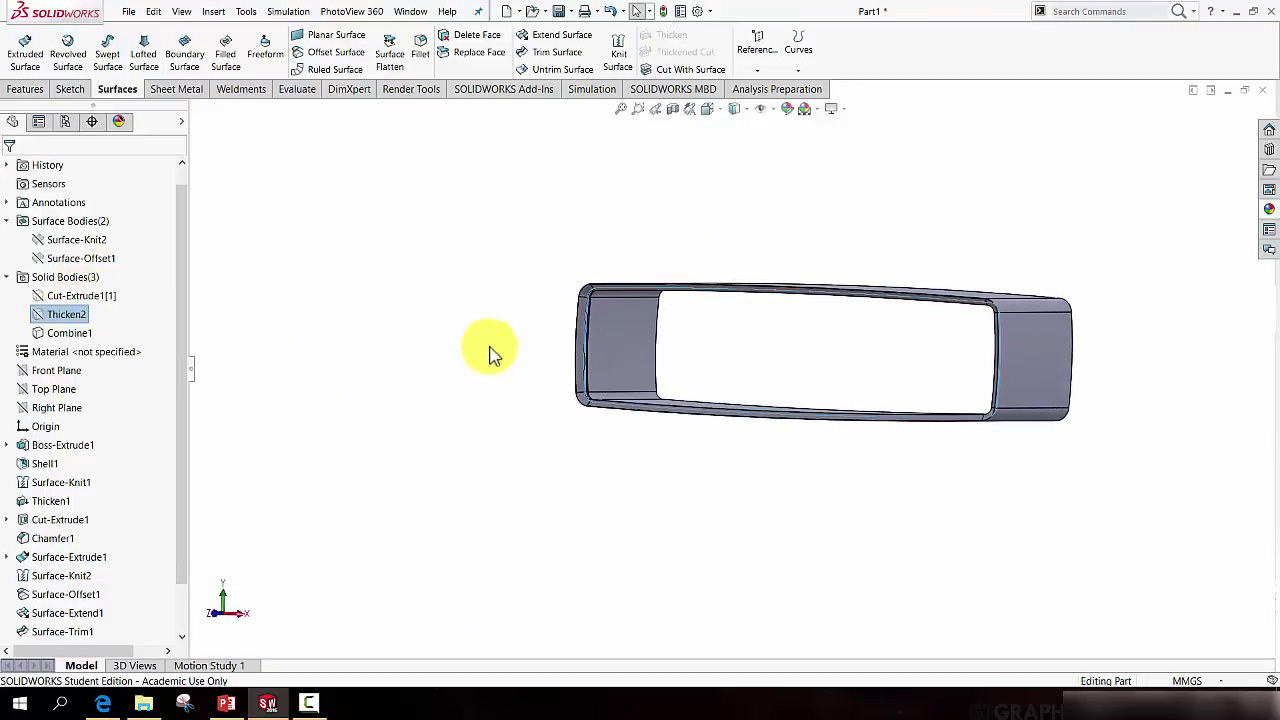
Hide the recessed inner body and show the thickened panel on its own.
right_click(76, 333)
left_click(70, 310)
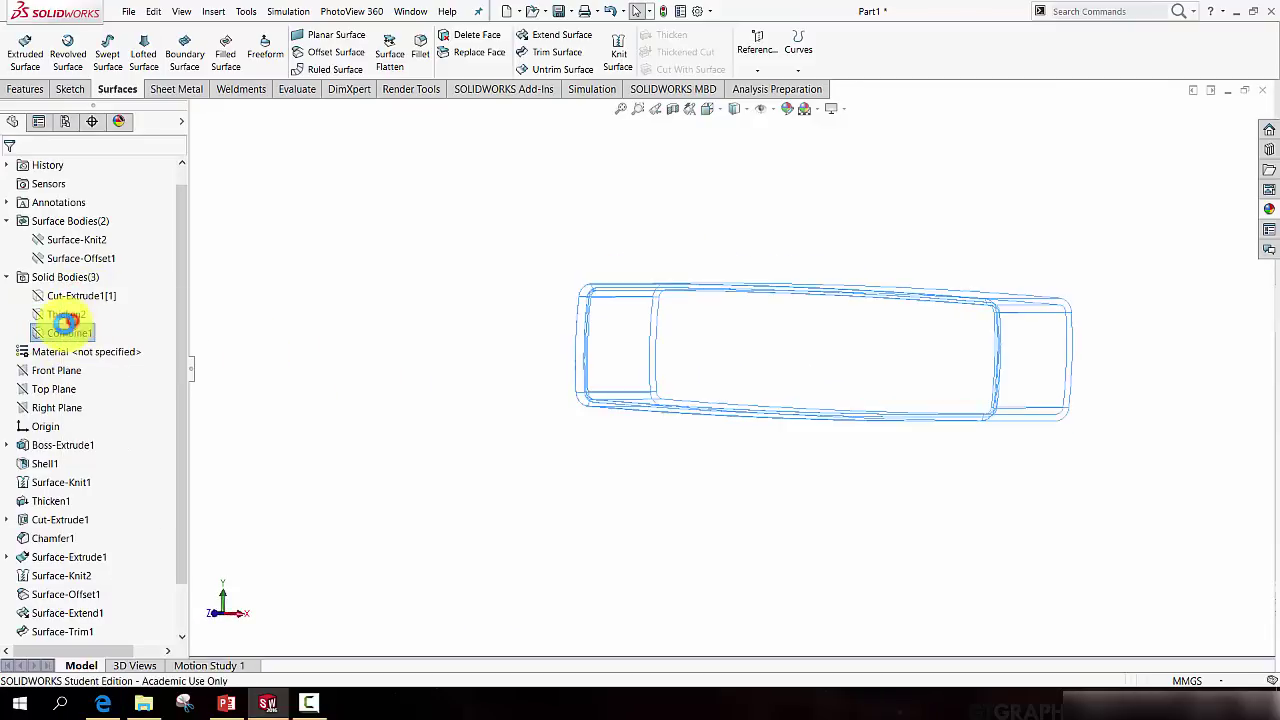
right_click(63, 320)
left_click(77, 300)
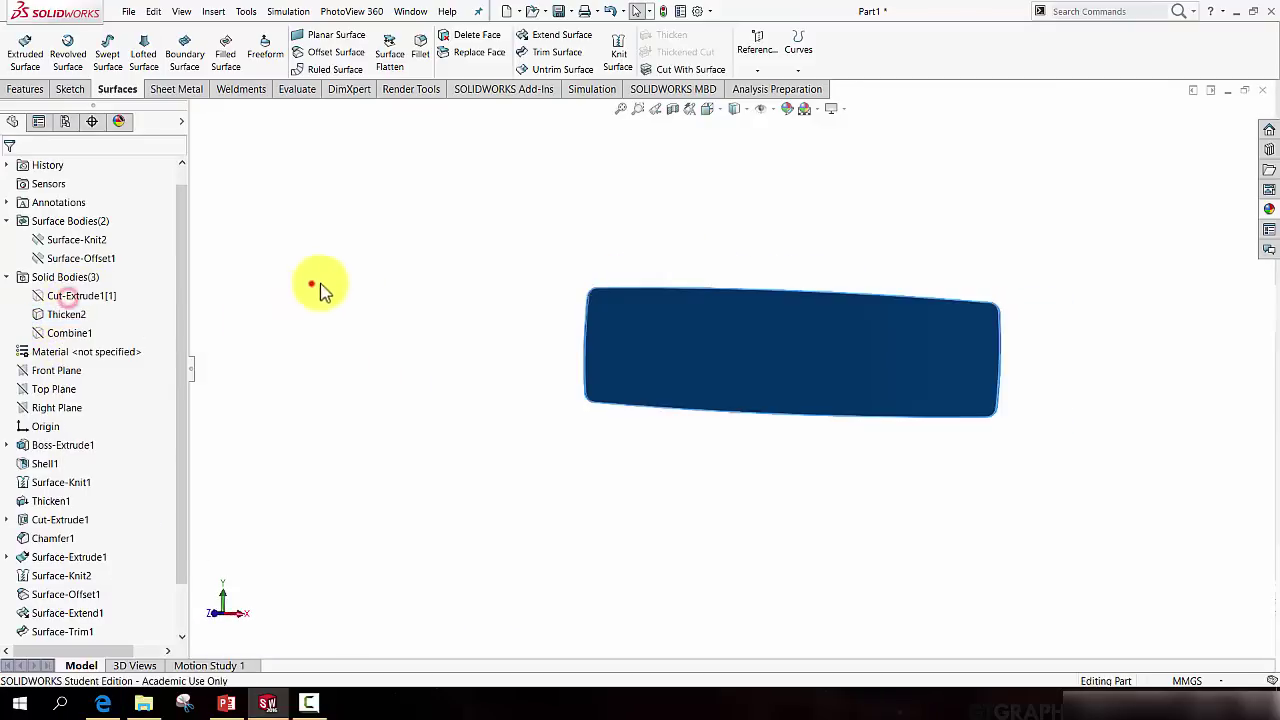
On the Front Plane, sketch two separate circles near the panel's upper edge, about 2.1 mm and 2.8 mm in diameter.
middle_click_drag(351, 303, 708, 333)
left_click(55, 372)
left_click(69, 89)
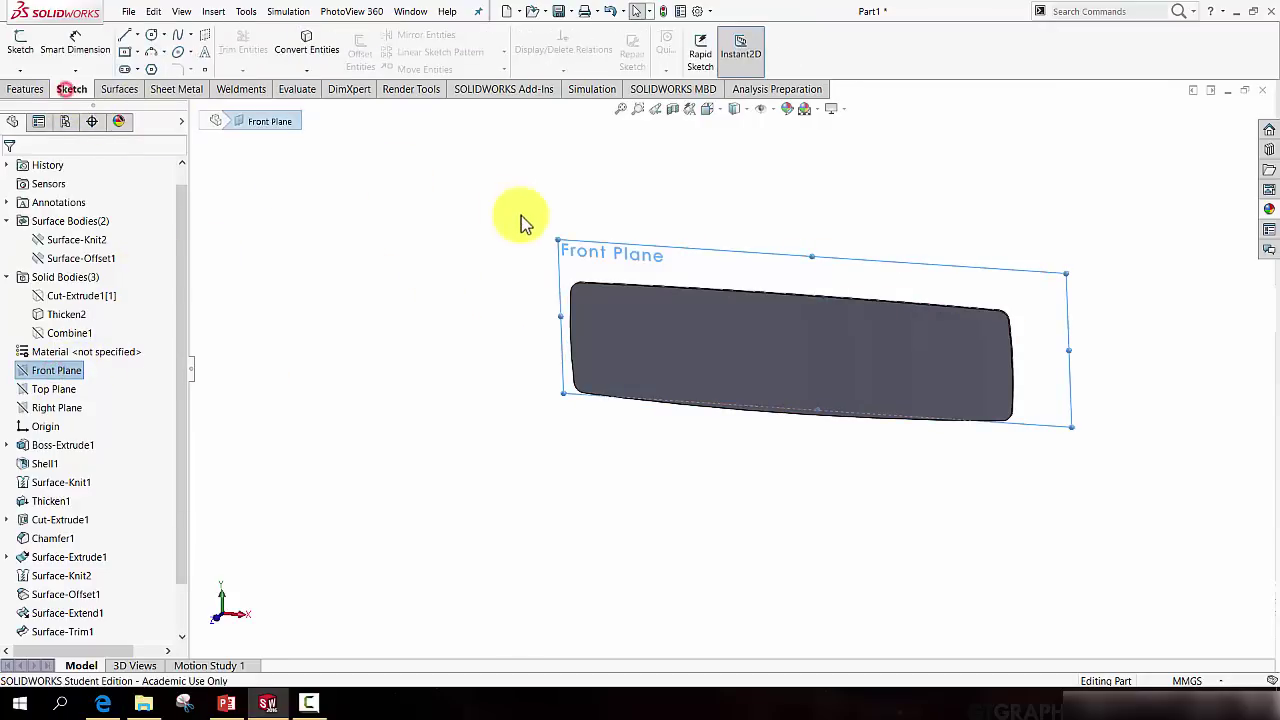
left_click(152, 36)
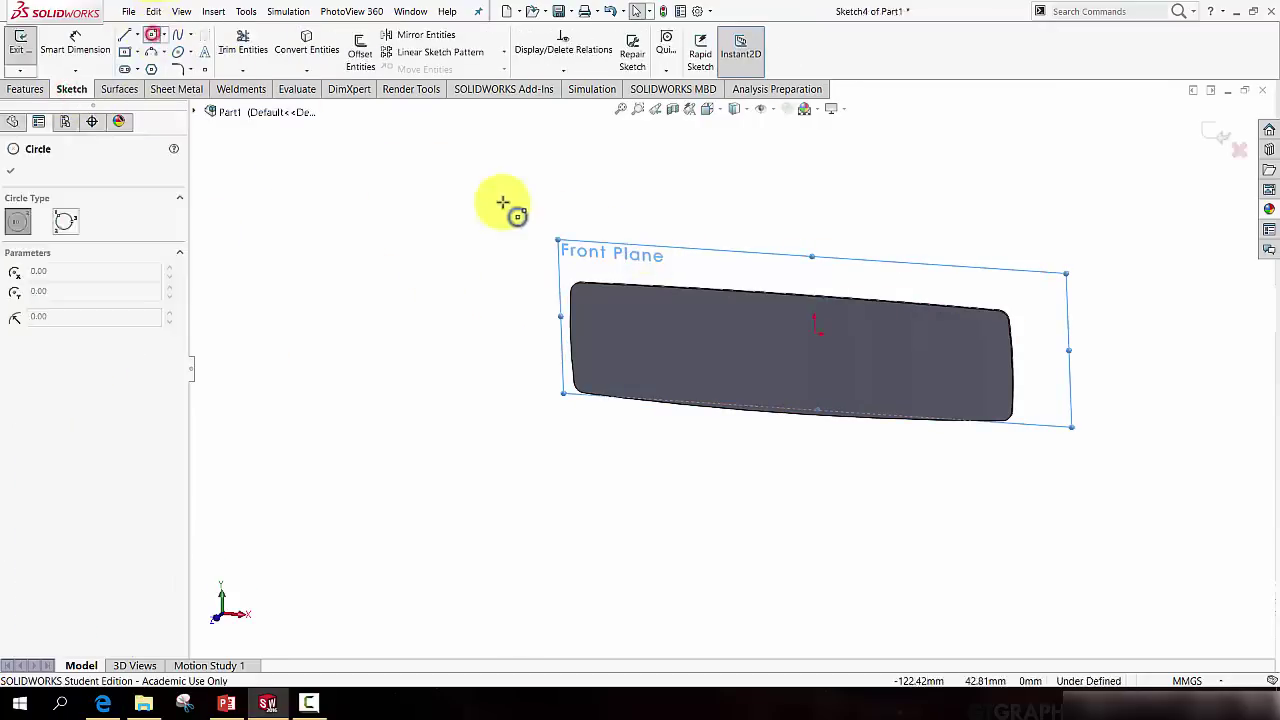
key("space")
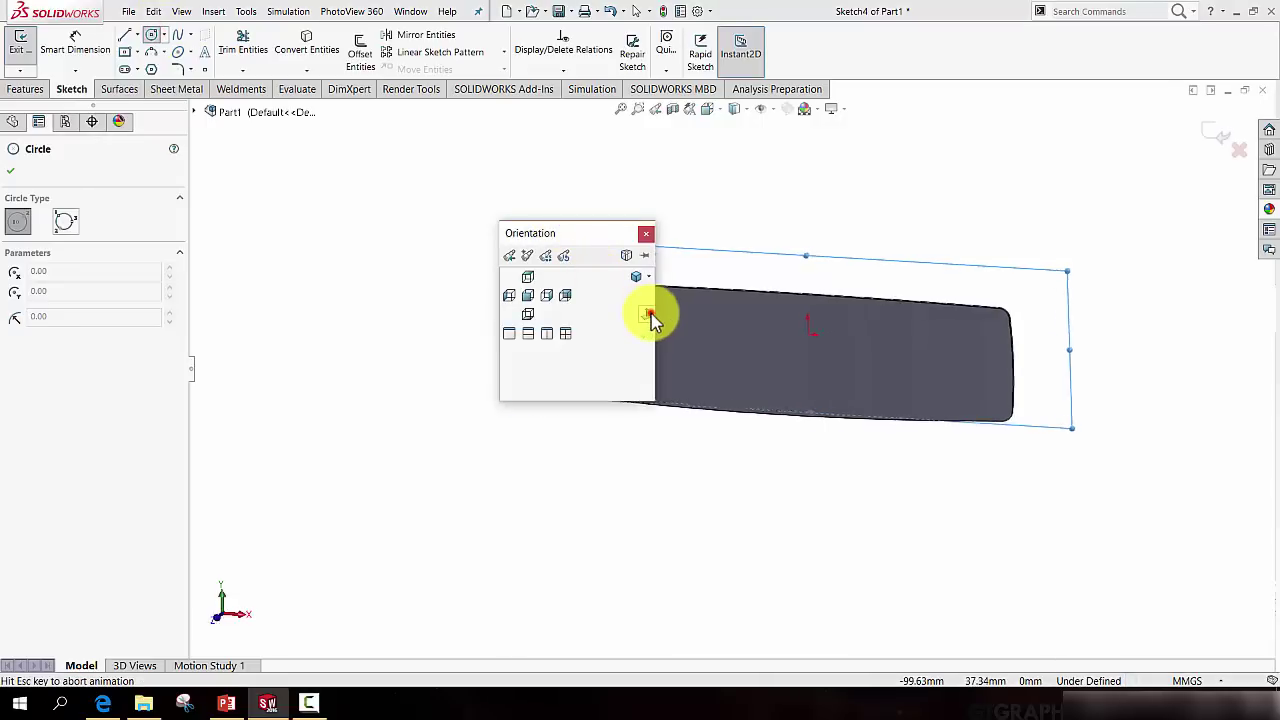
left_click(647, 314)
scroll(729, 301, "down", 3)
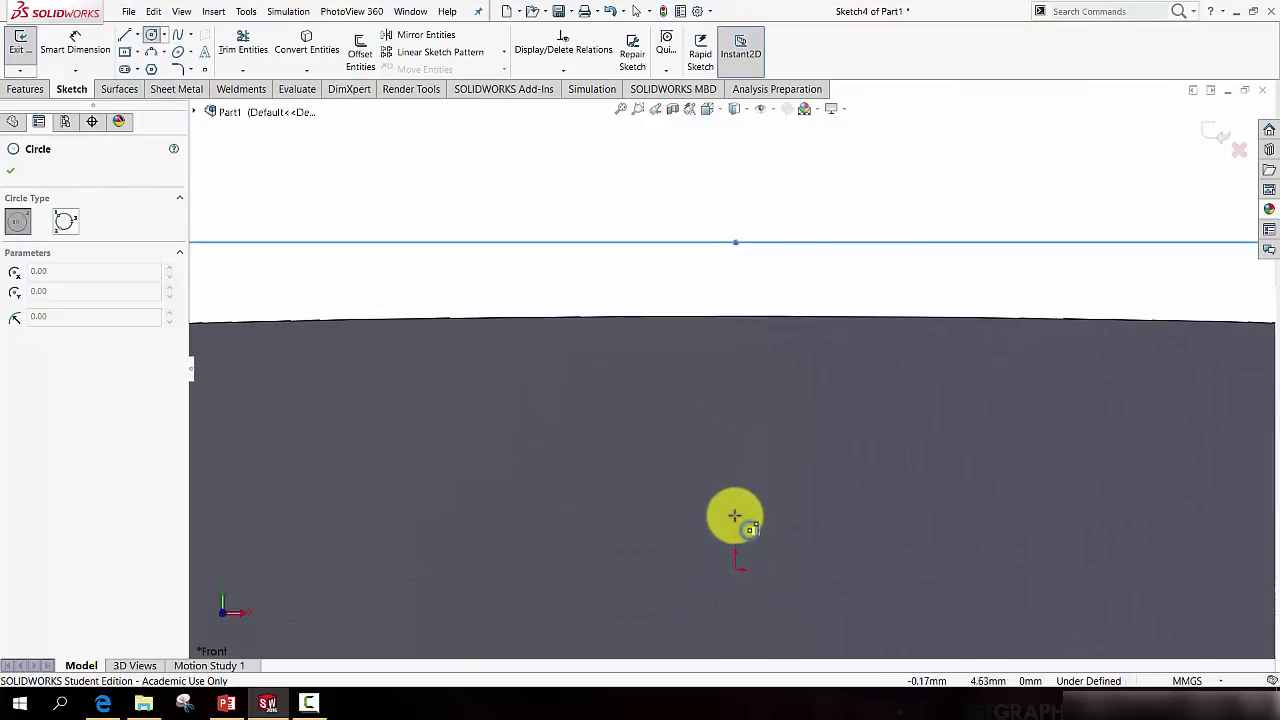
left_click(734, 341)
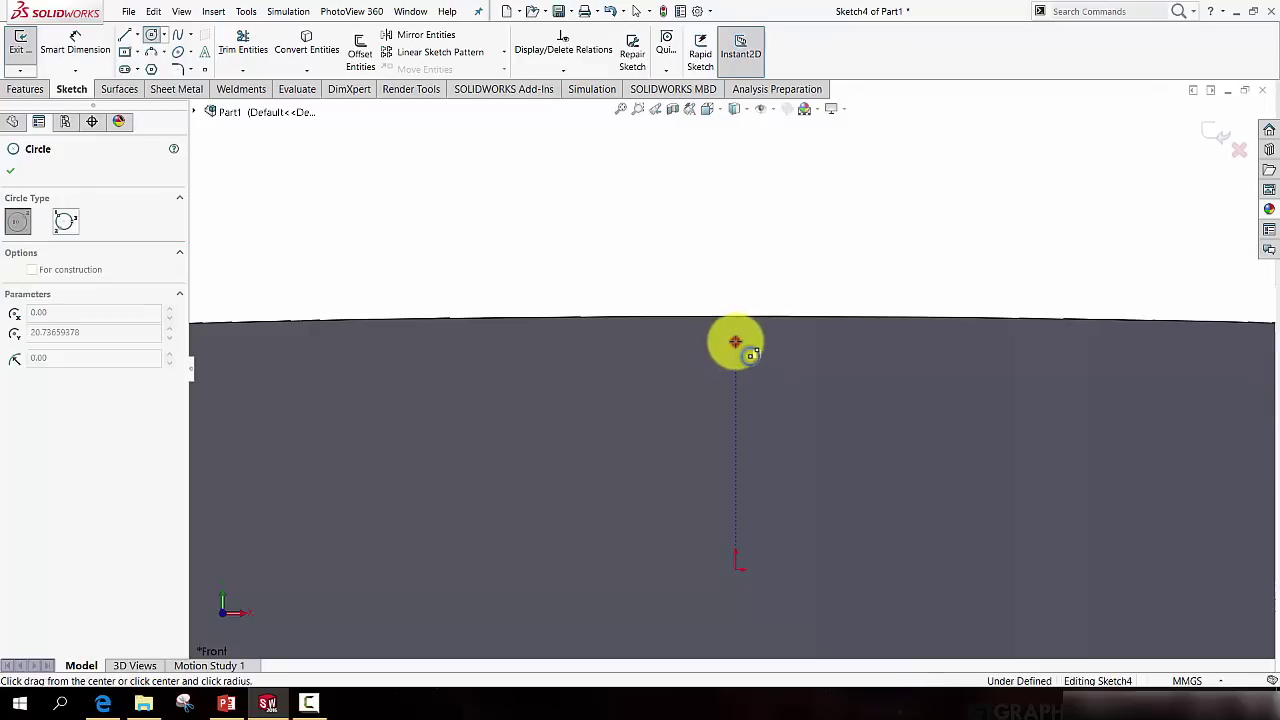
left_click(748, 340)
left_click(767, 368)
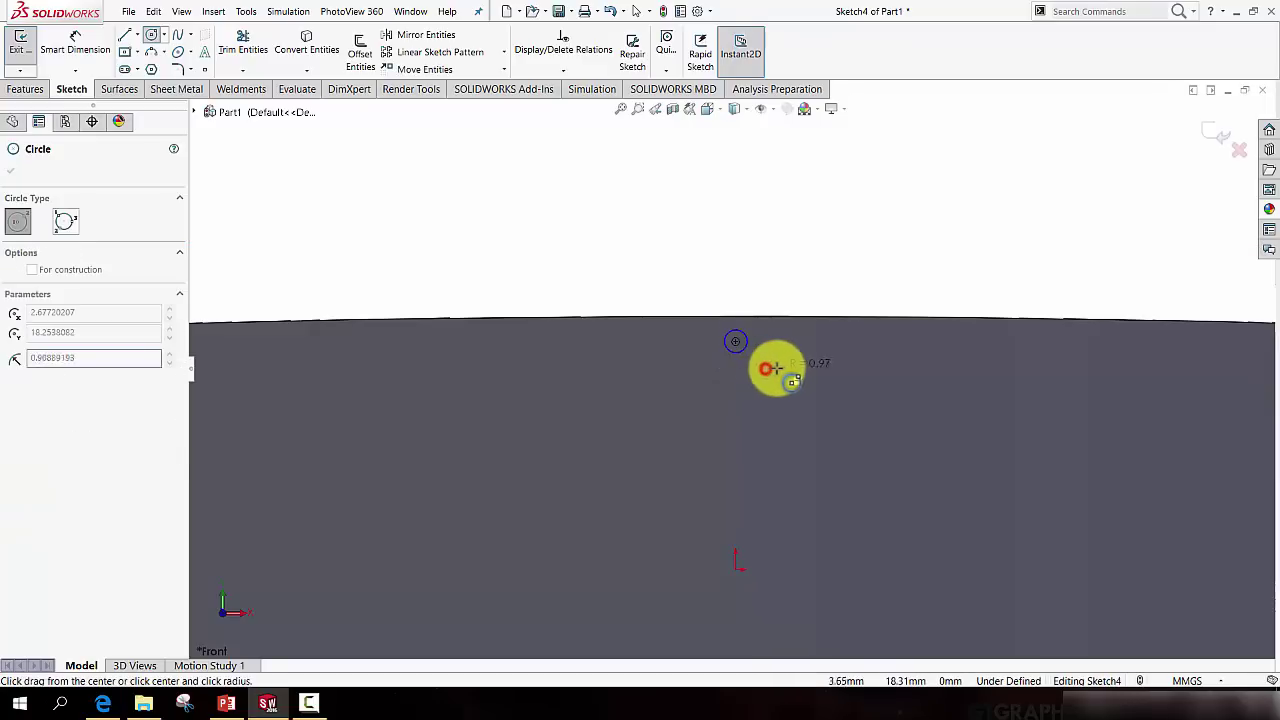
left_click(781, 369)
scroll(776, 355, "down", 8)
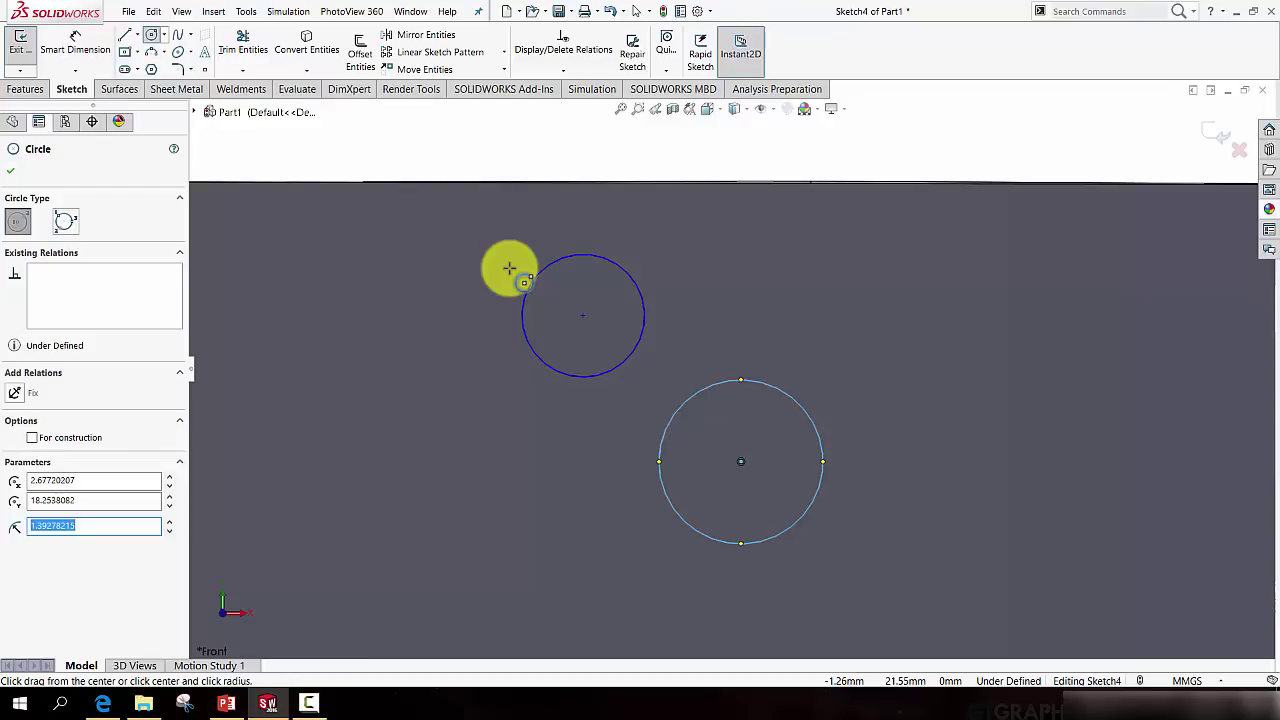
Dimension both circles to a diameter of 1.5 mm.
left_click(86, 53)
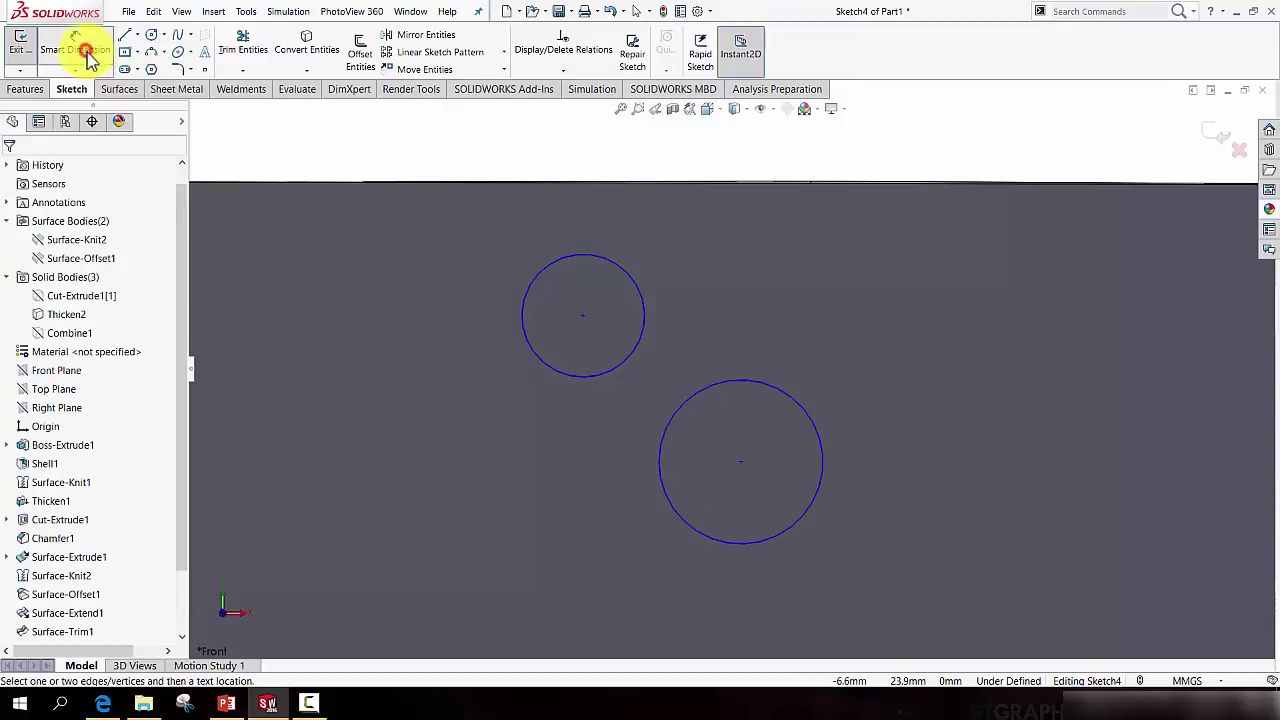
left_click(521, 310)
left_click(443, 299)
type("1.")
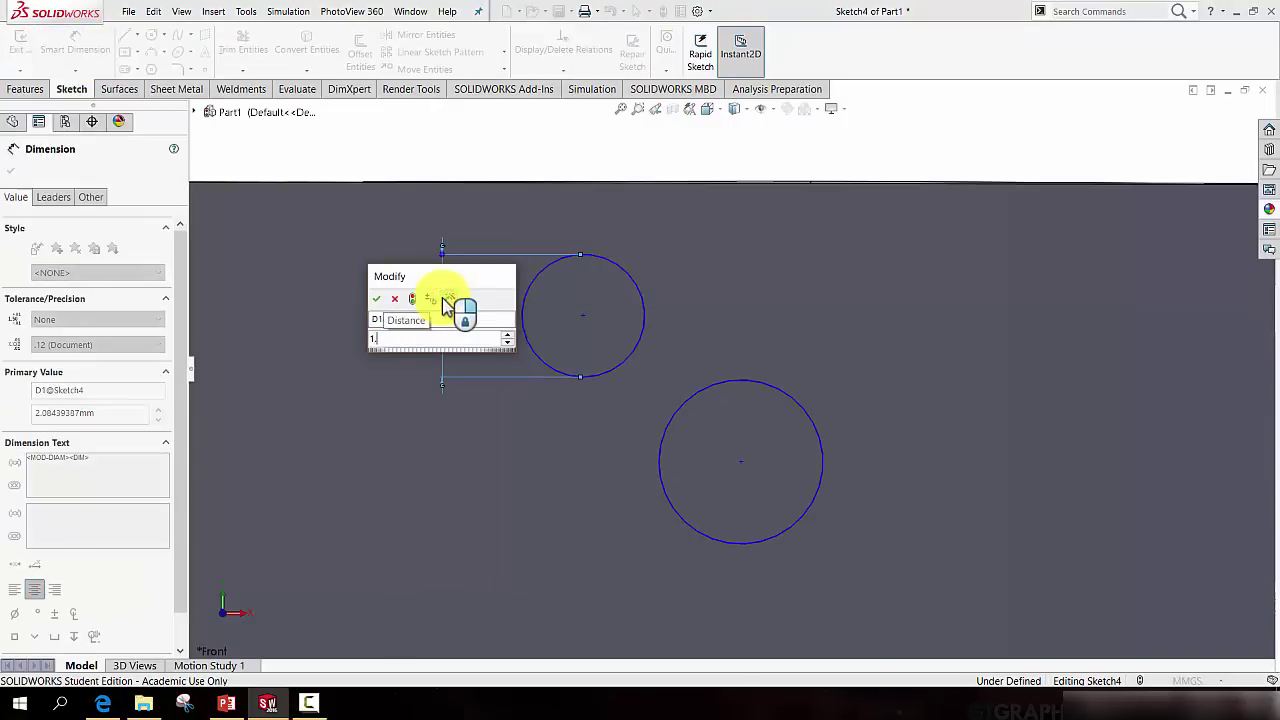
type("5")
key("Return")
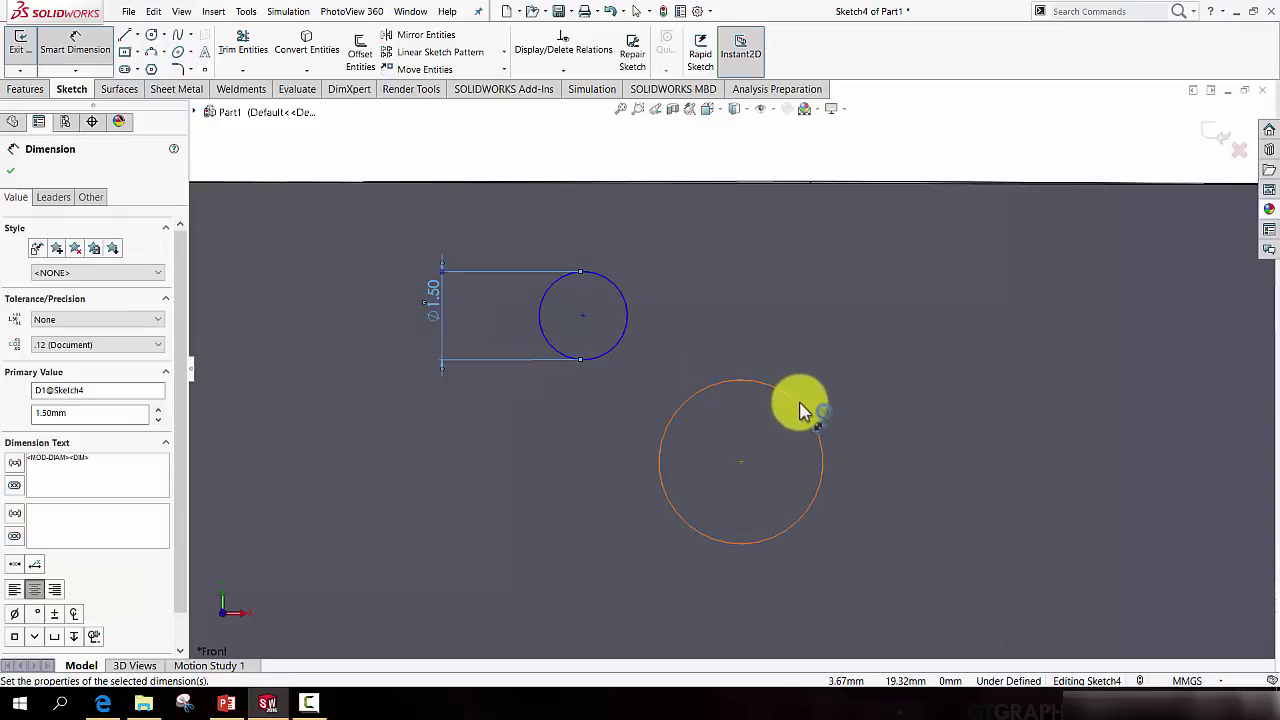
left_click(800, 410)
left_click(908, 410)
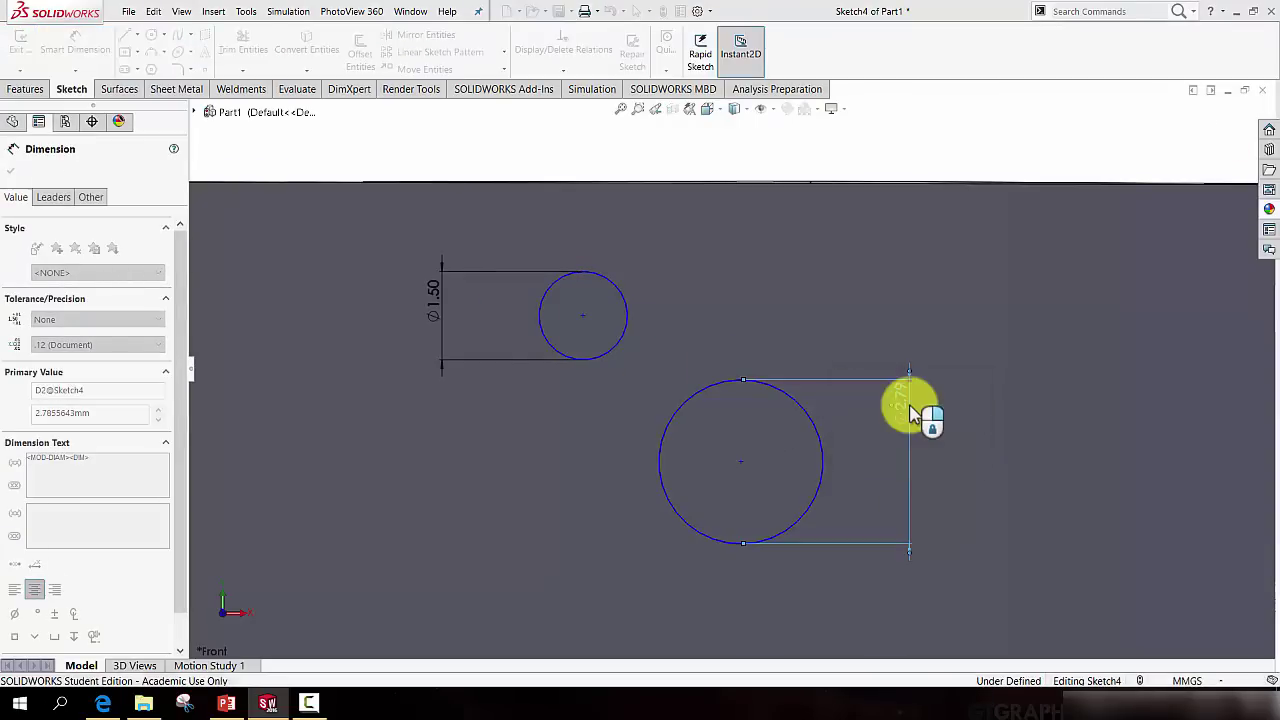
type("1.5")
key("Return")
Draw a right triangle of centerlines joining the two circle centres, with one horizontal and one vertical leg.
left_click(137, 47)
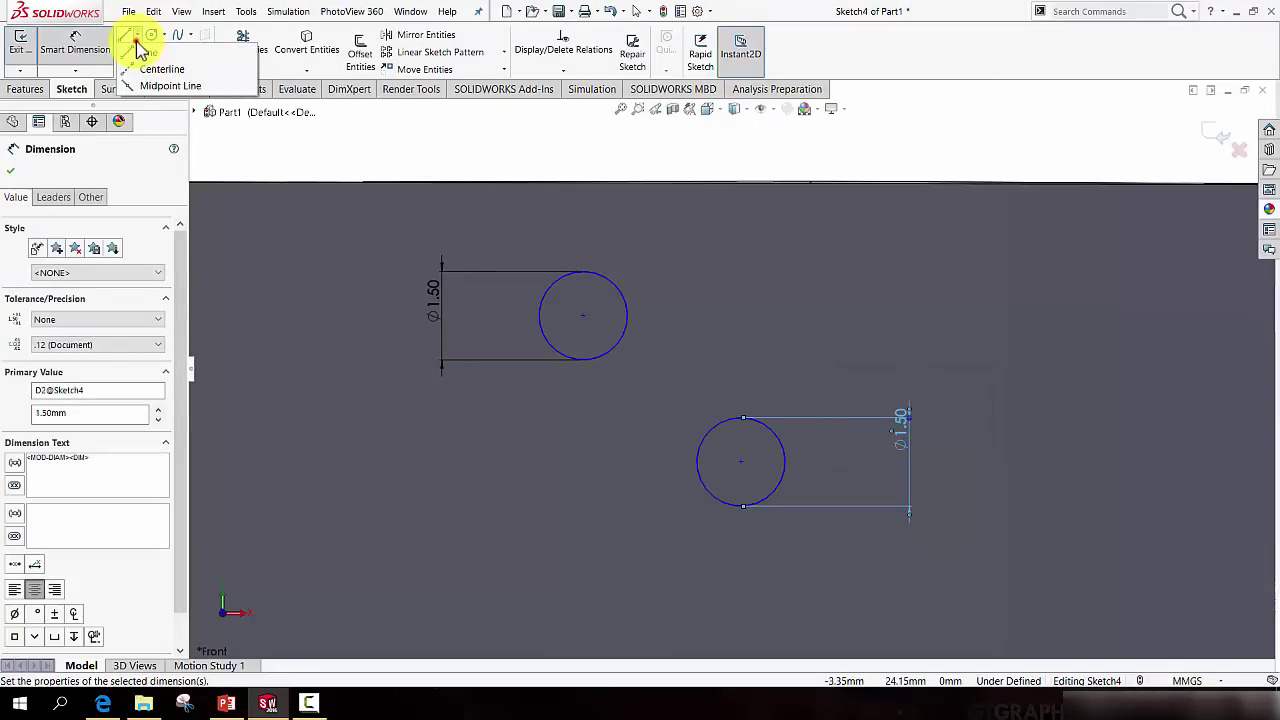
left_click(148, 68)
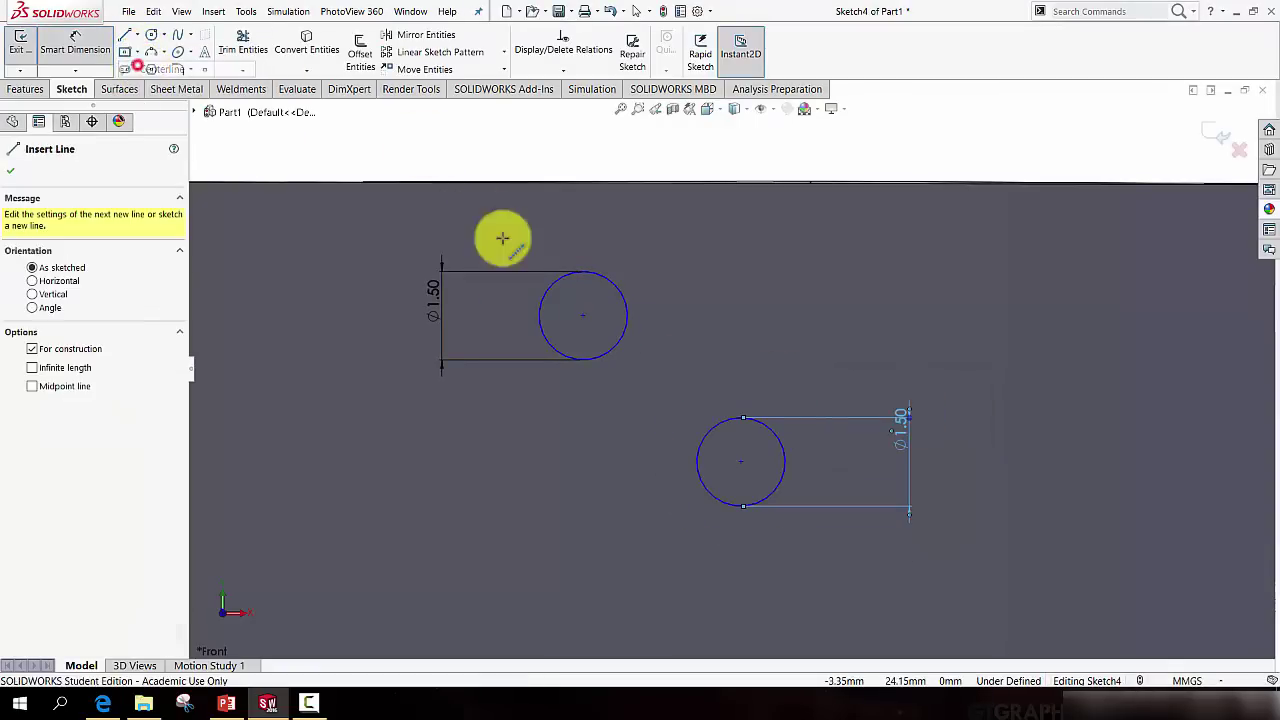
left_click(582, 317)
left_click(740, 461)
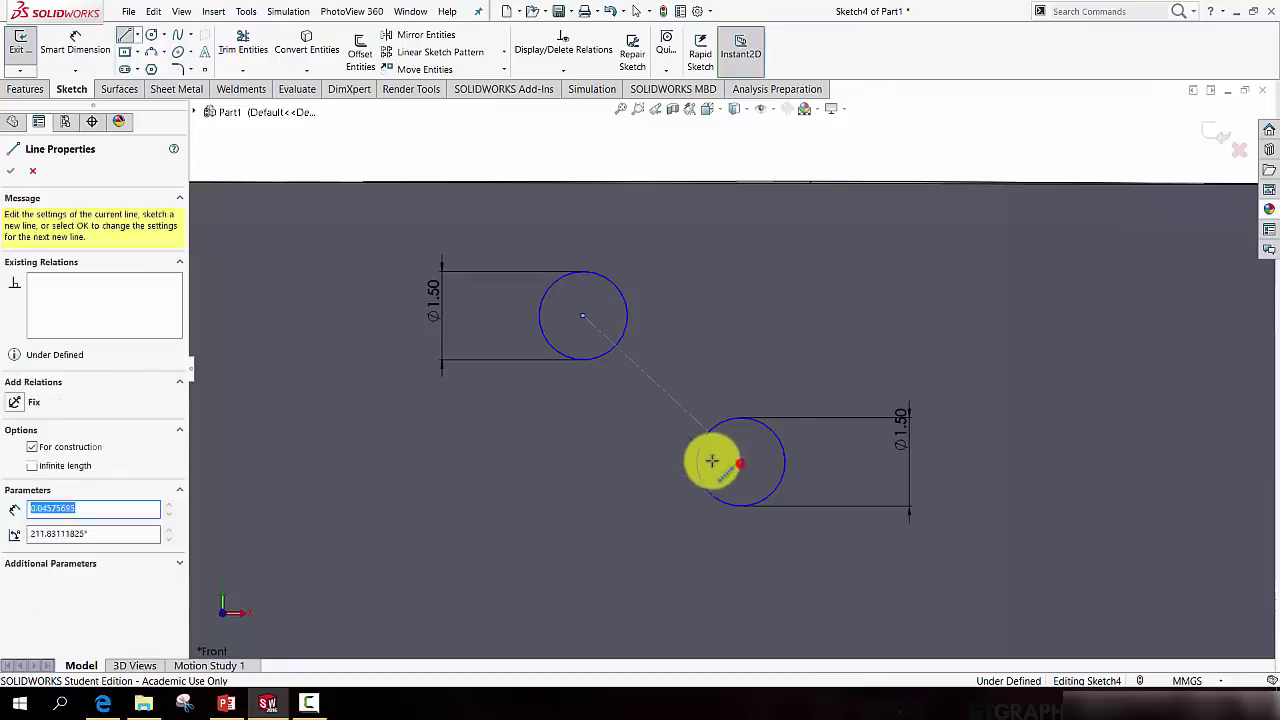
left_click(583, 461)
left_click(582, 317)
key("Escape")
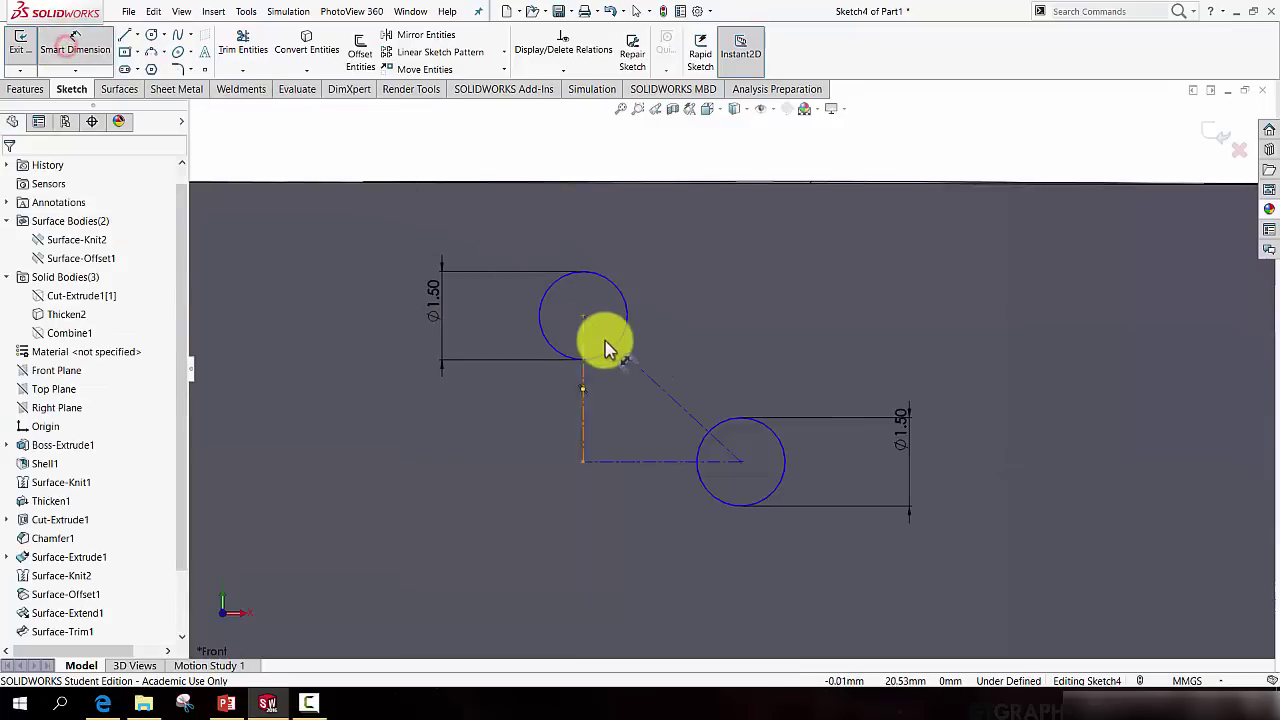
Dimension the sloped centerline between the circle centres to 2 mm and the horizontal leg to 1 mm.
left_click(640, 375)
left_click(677, 353)
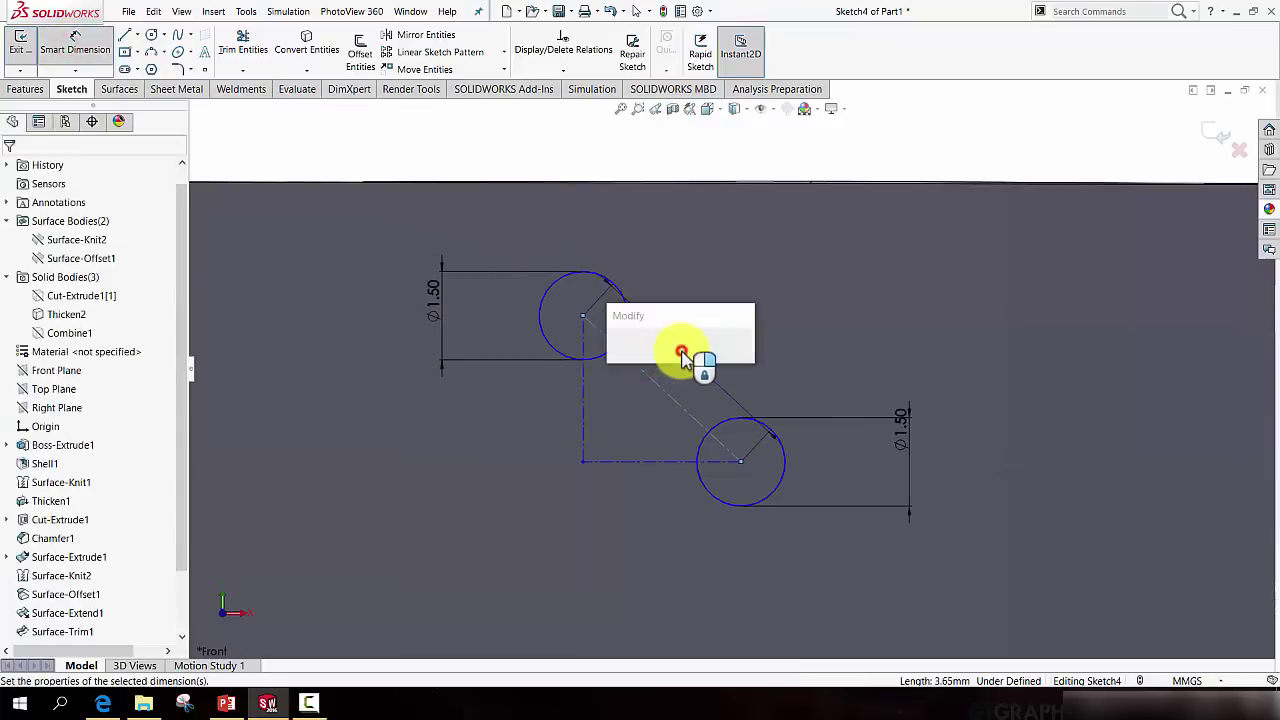
type("2.00mm")
key("Return")
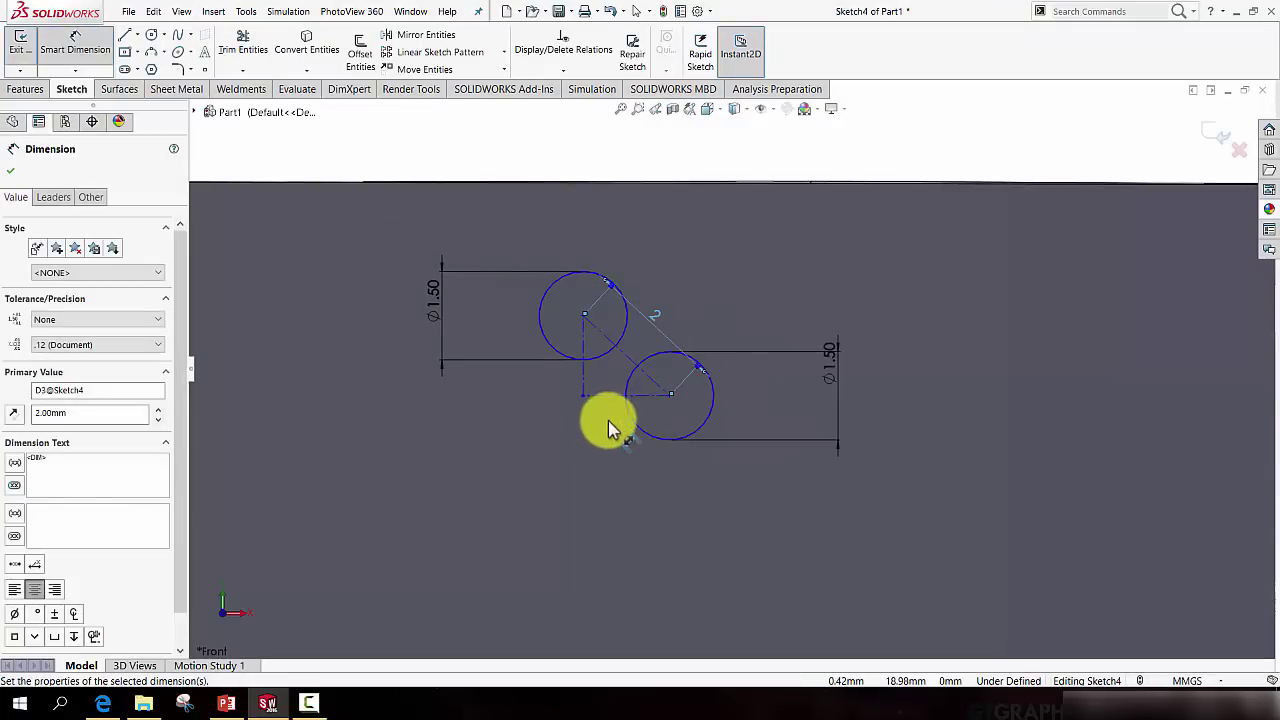
left_click(608, 400)
left_click(614, 432)
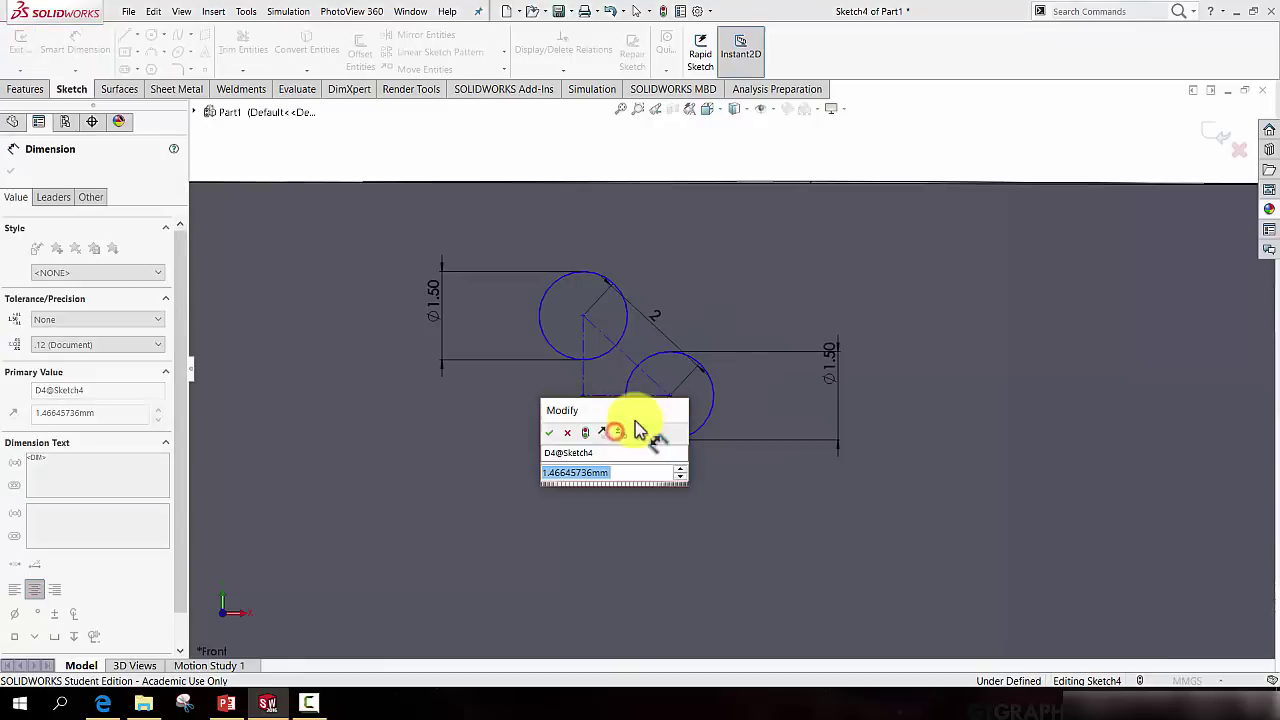
type("1")
key("Return")
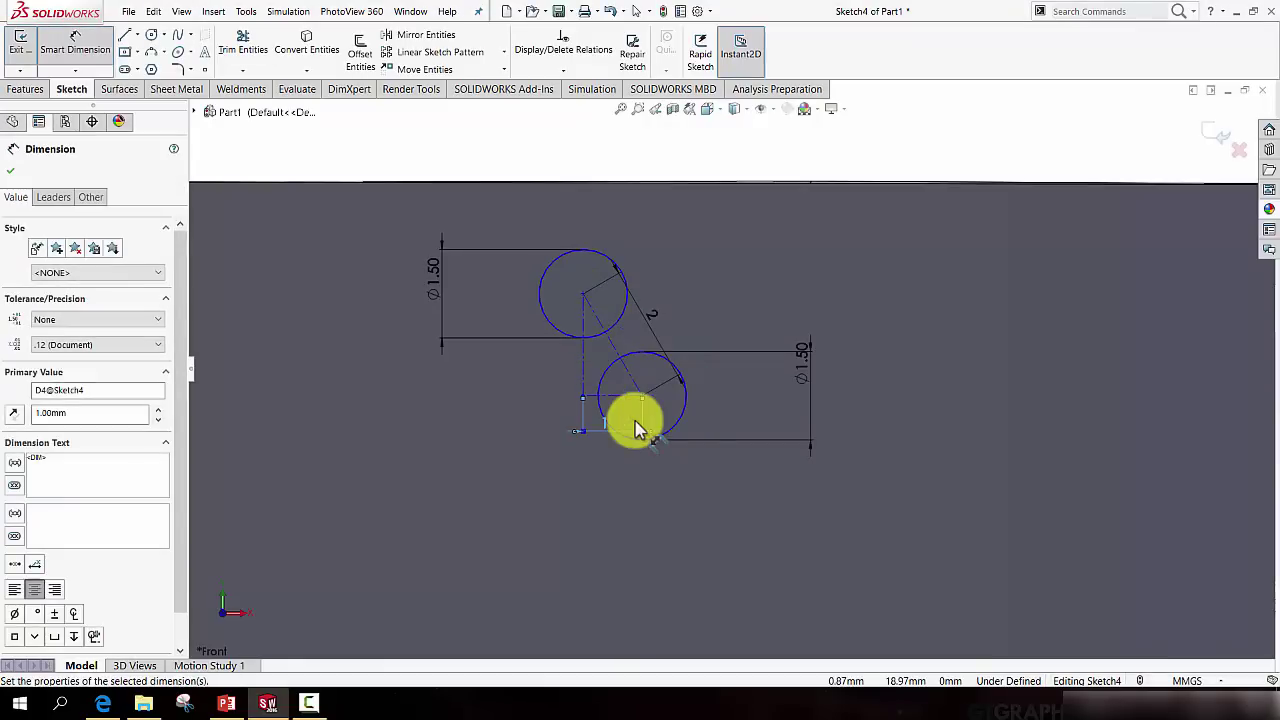
Dimension the upper circle's centre 22 mm from the origin.
left_click(583, 185)
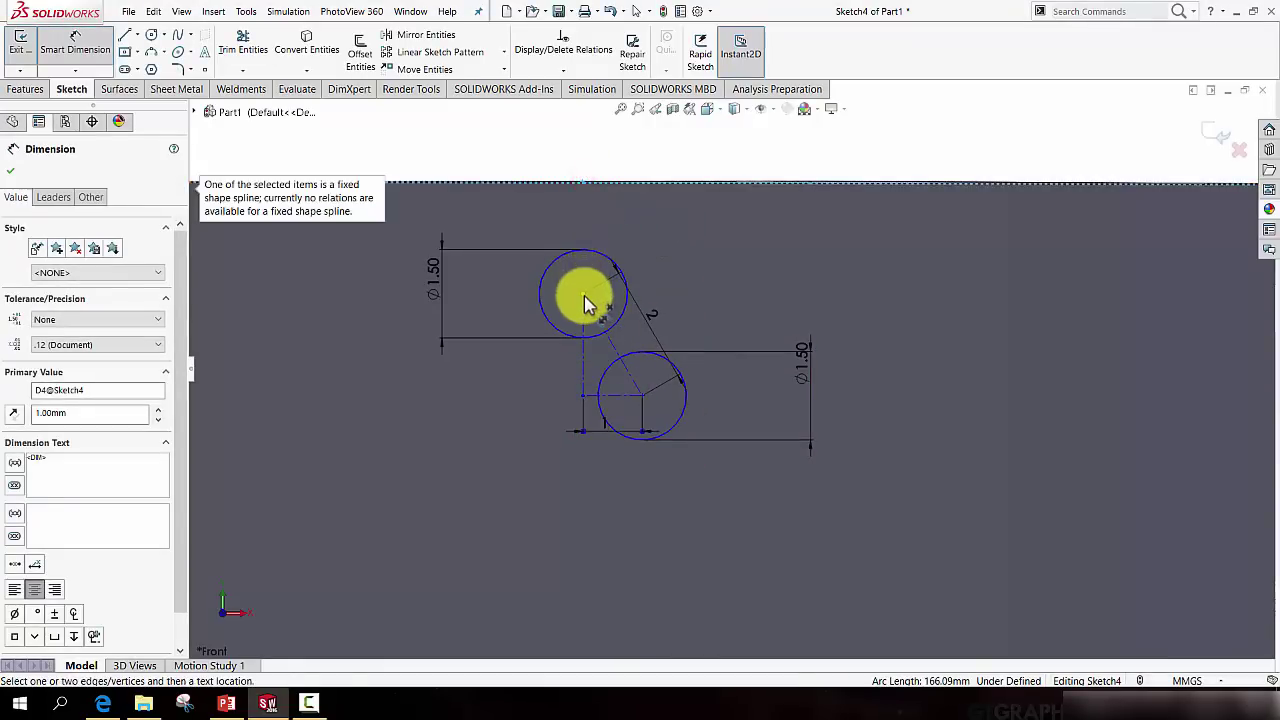
key("Escape")
left_click(584, 295)
left_click(608, 216)
scroll(660, 465, "up", 4)
scroll(690, 520, "up", 2)
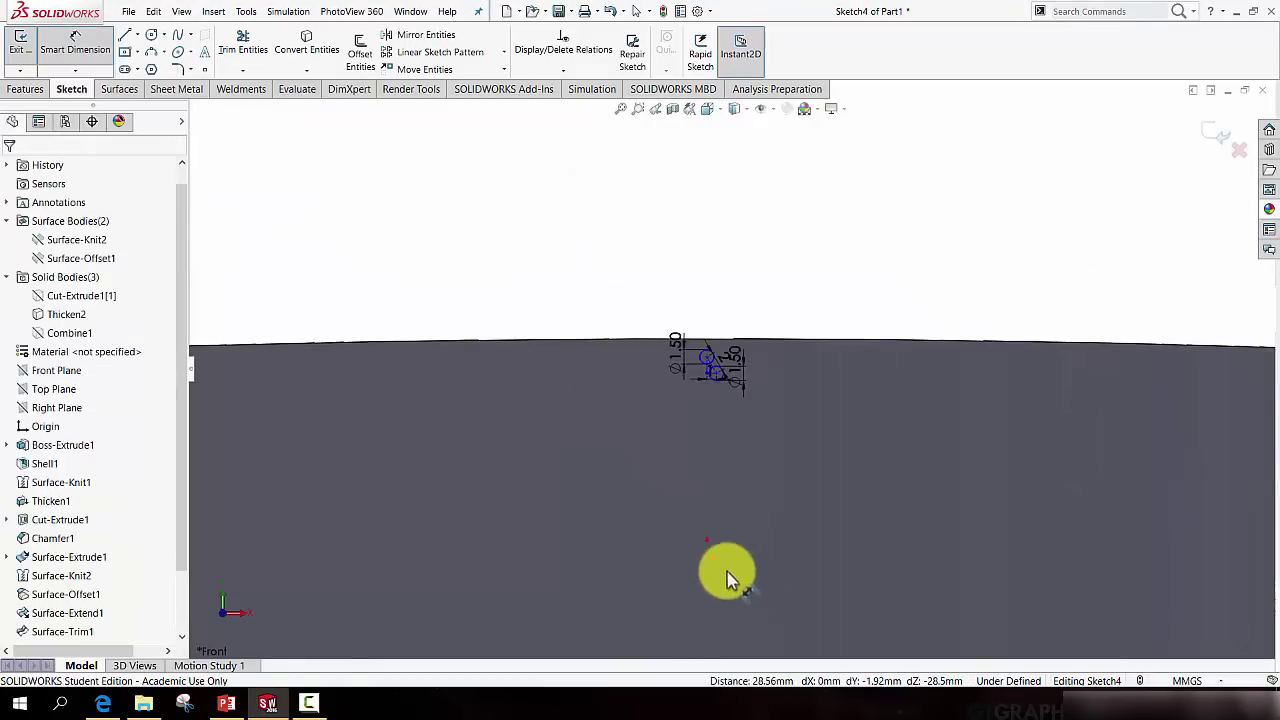
scroll(734, 356, "down", 8)
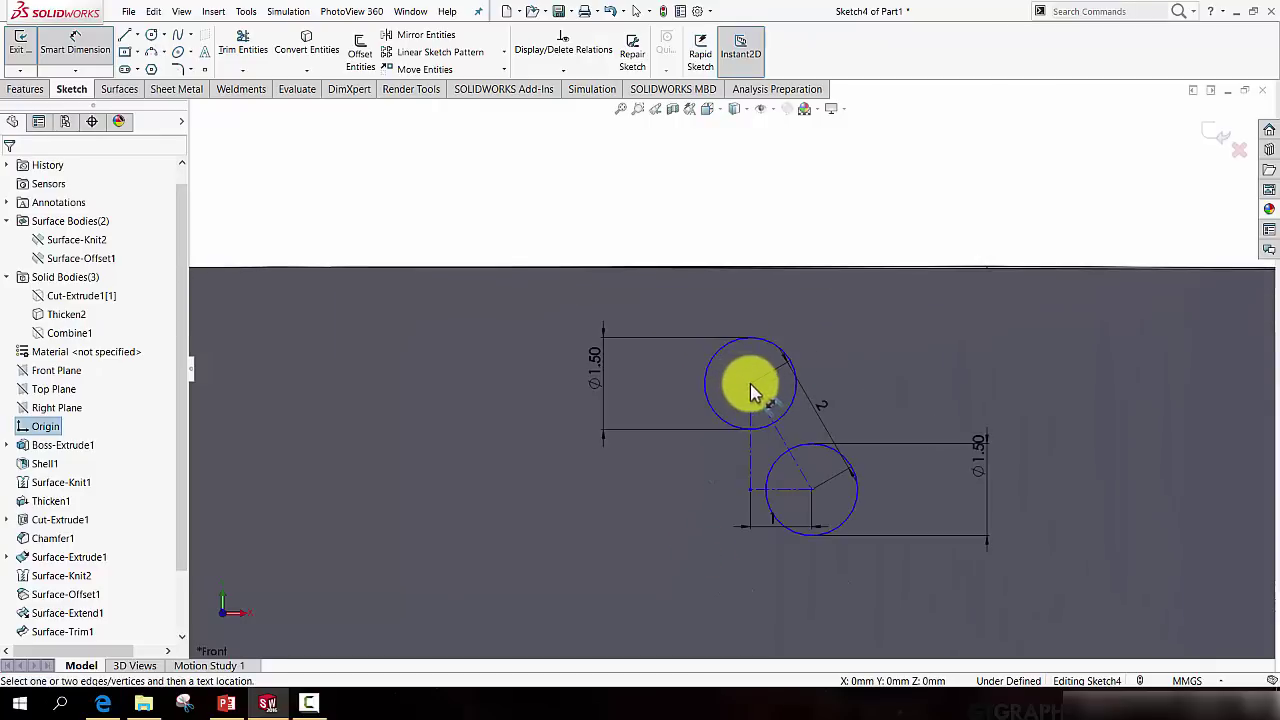
left_click(751, 384)
left_click(519, 400)
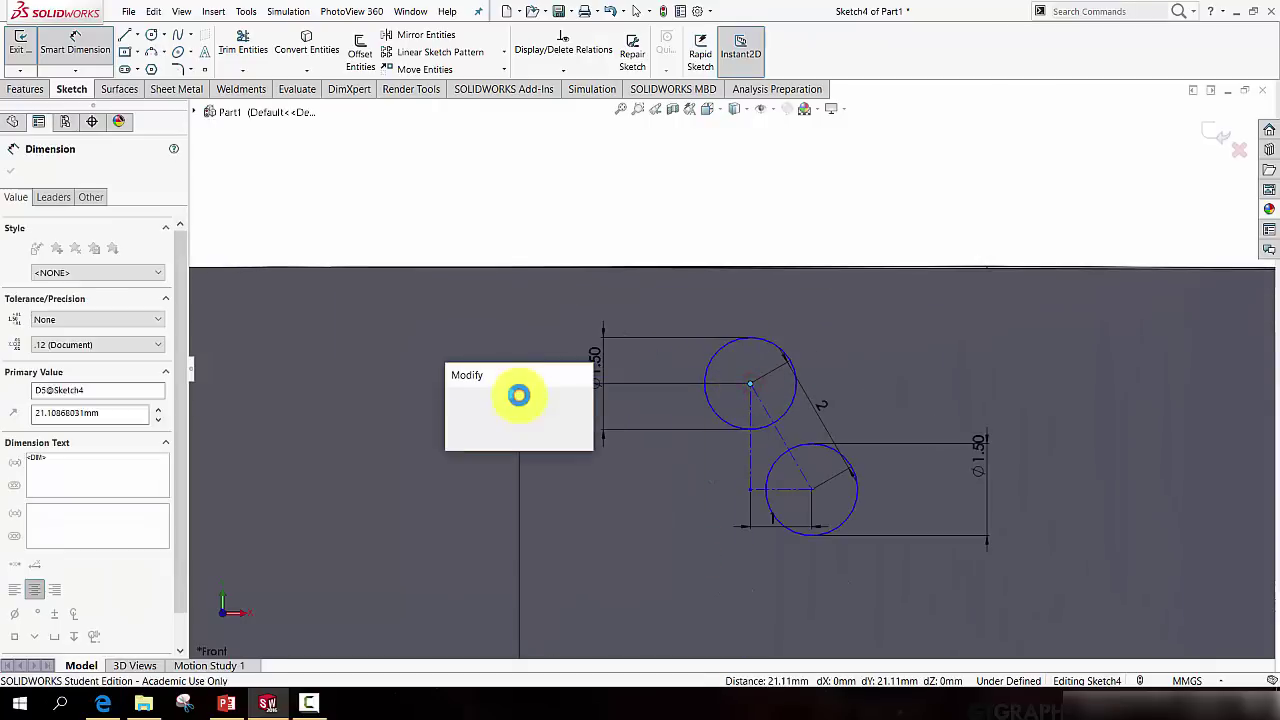
type("22")
key("Return")
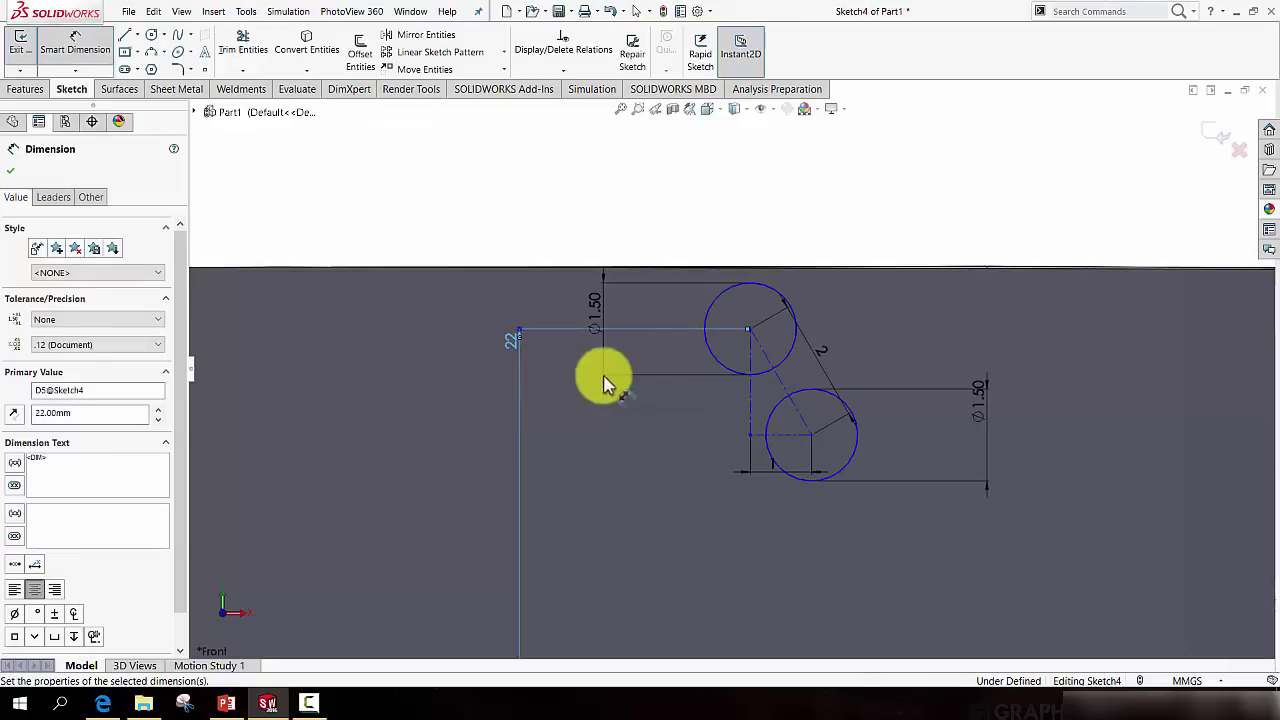
Add a vertical relation between the upper circle's centre and the origin.
scroll(640, 340, "up", 5)
scroll(725, 380, "down", 4)
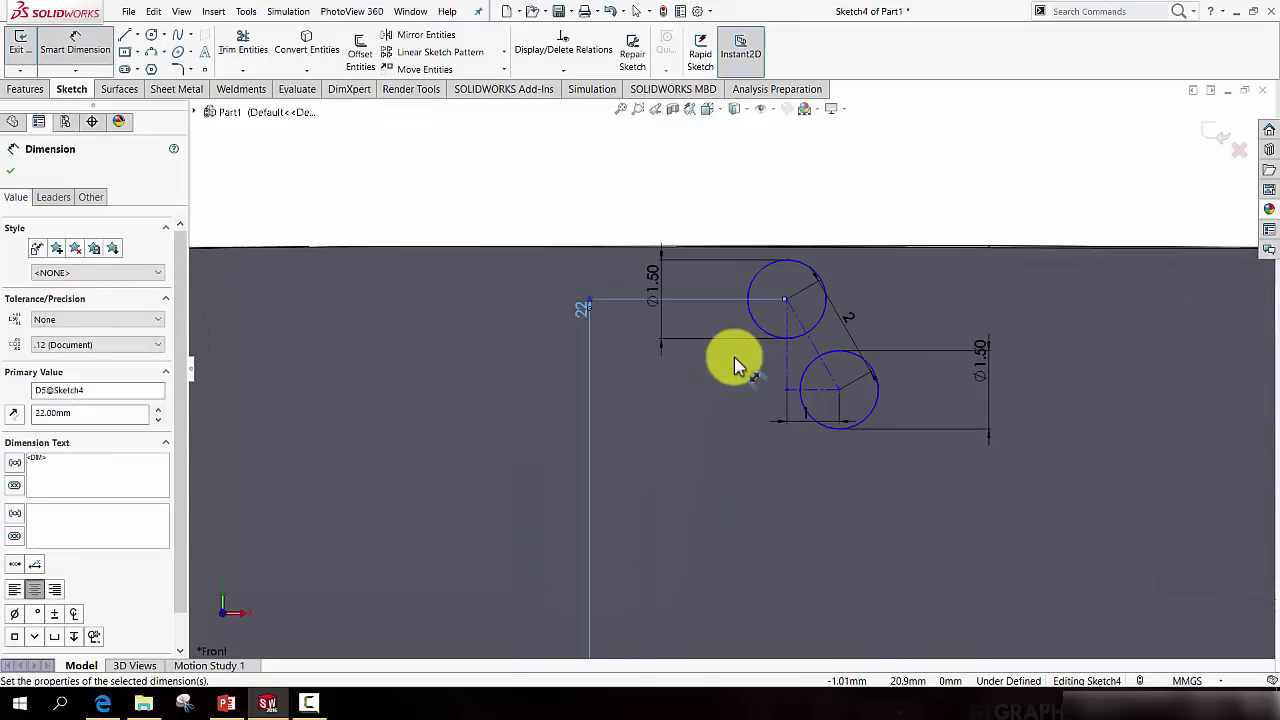
key("Escape")
left_click_drag(786, 303, 831, 309)
scroll(735, 365, "up", 3)
left_click(843, 385)
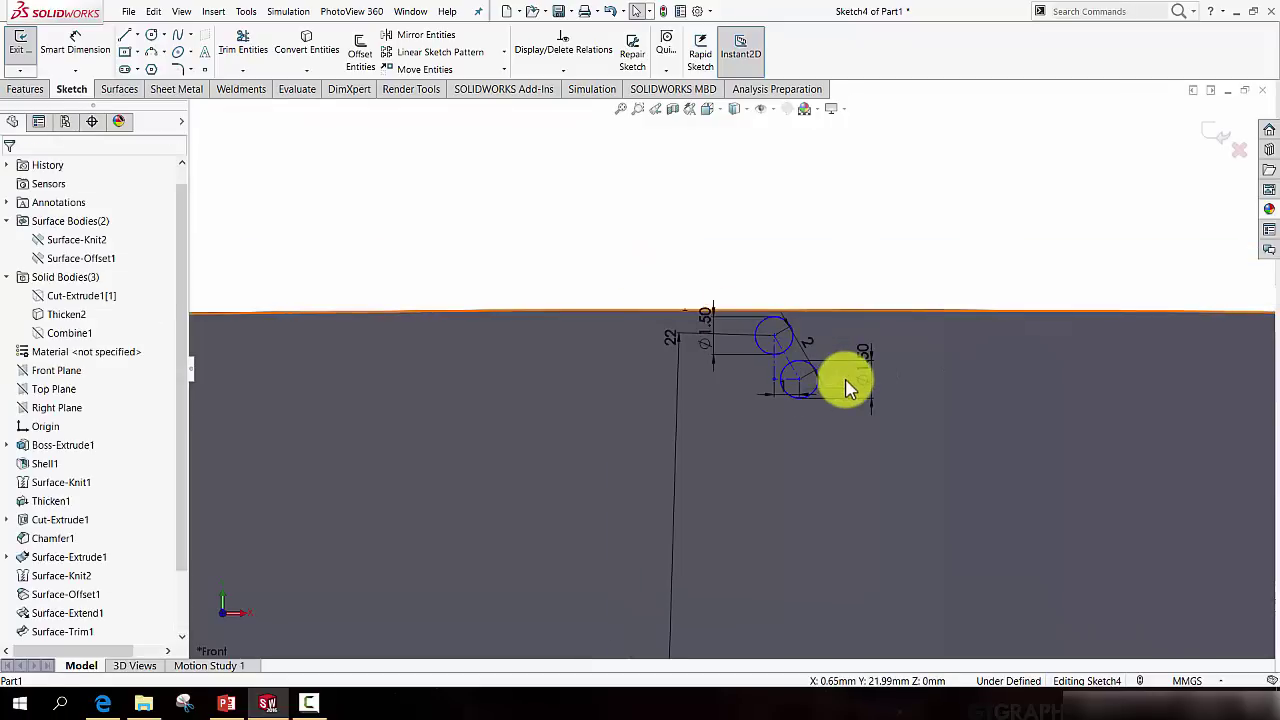
left_click(775, 343)
scroll(771, 343, "up", 3)
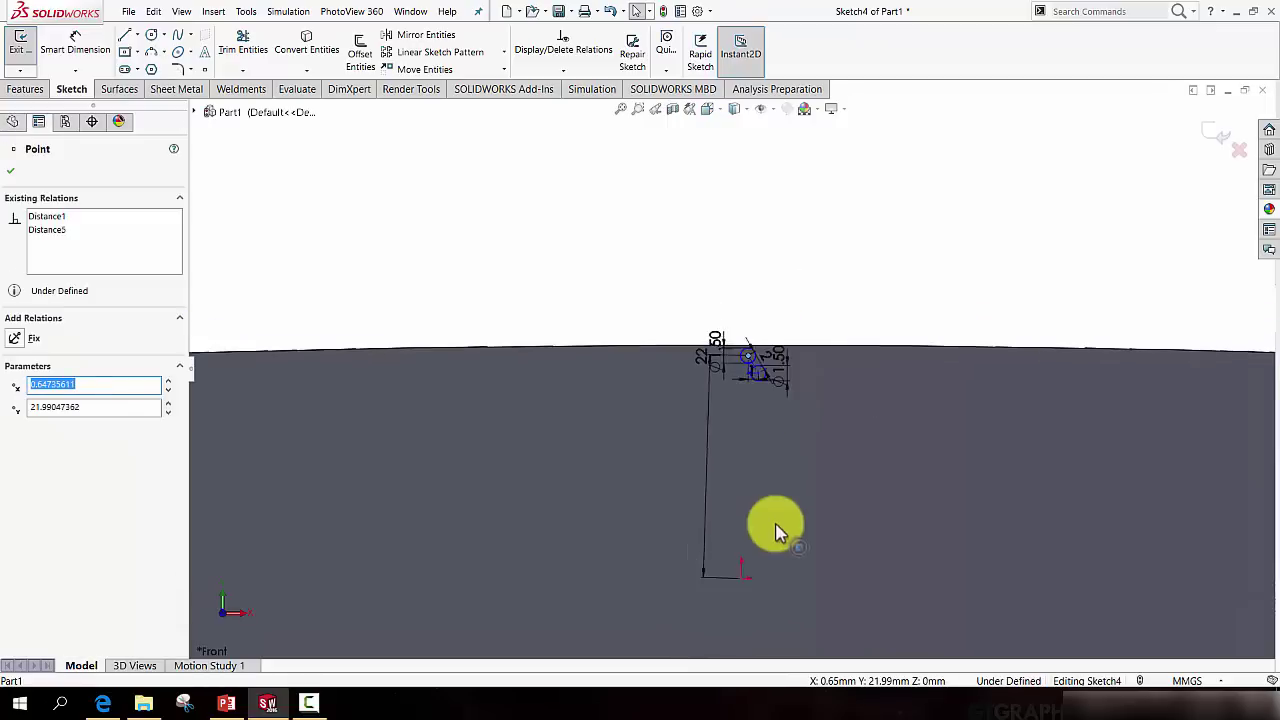
left_click(741, 544, "ctrl")
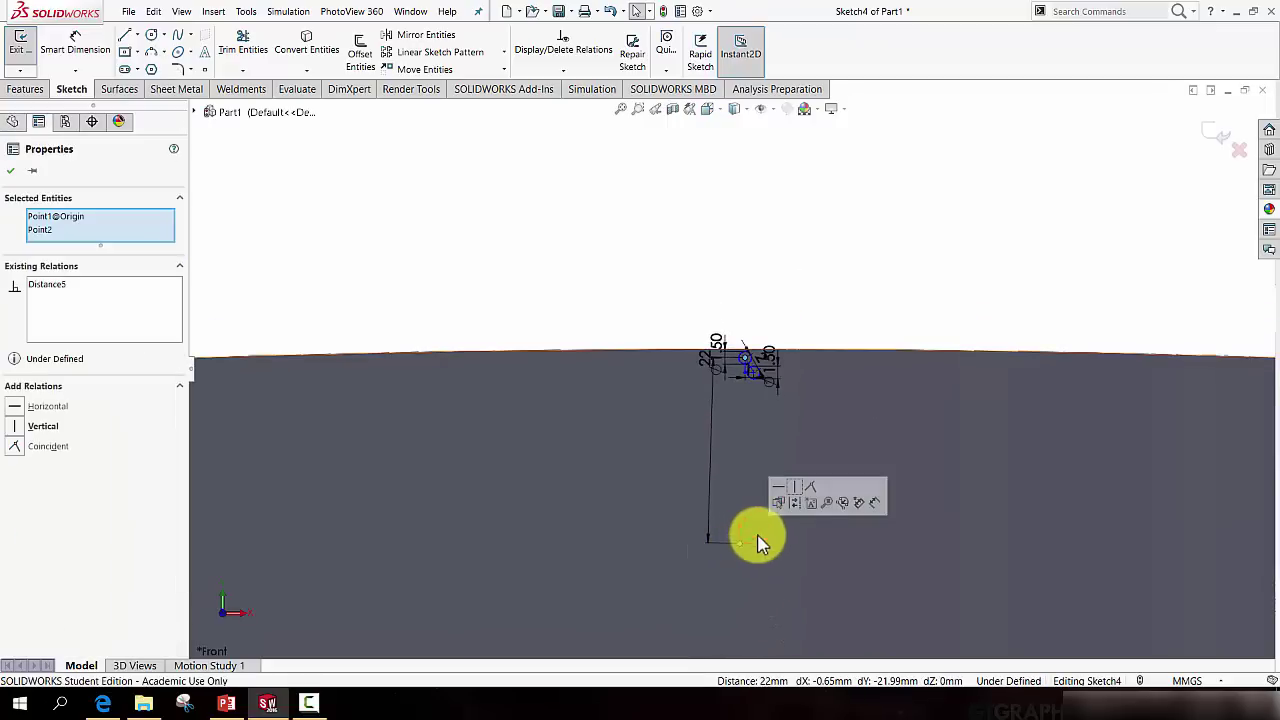
left_click(790, 487)
scroll(752, 376, "down", 3)
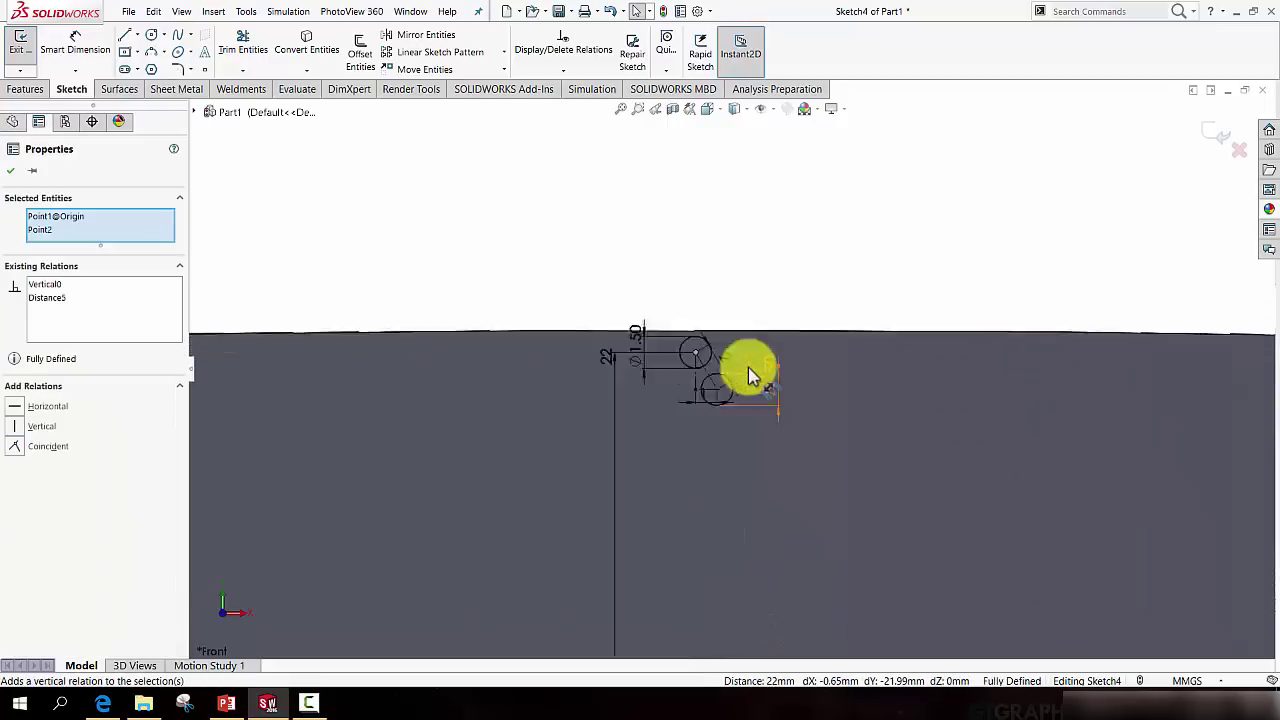
scroll(655, 333, "down", 3)
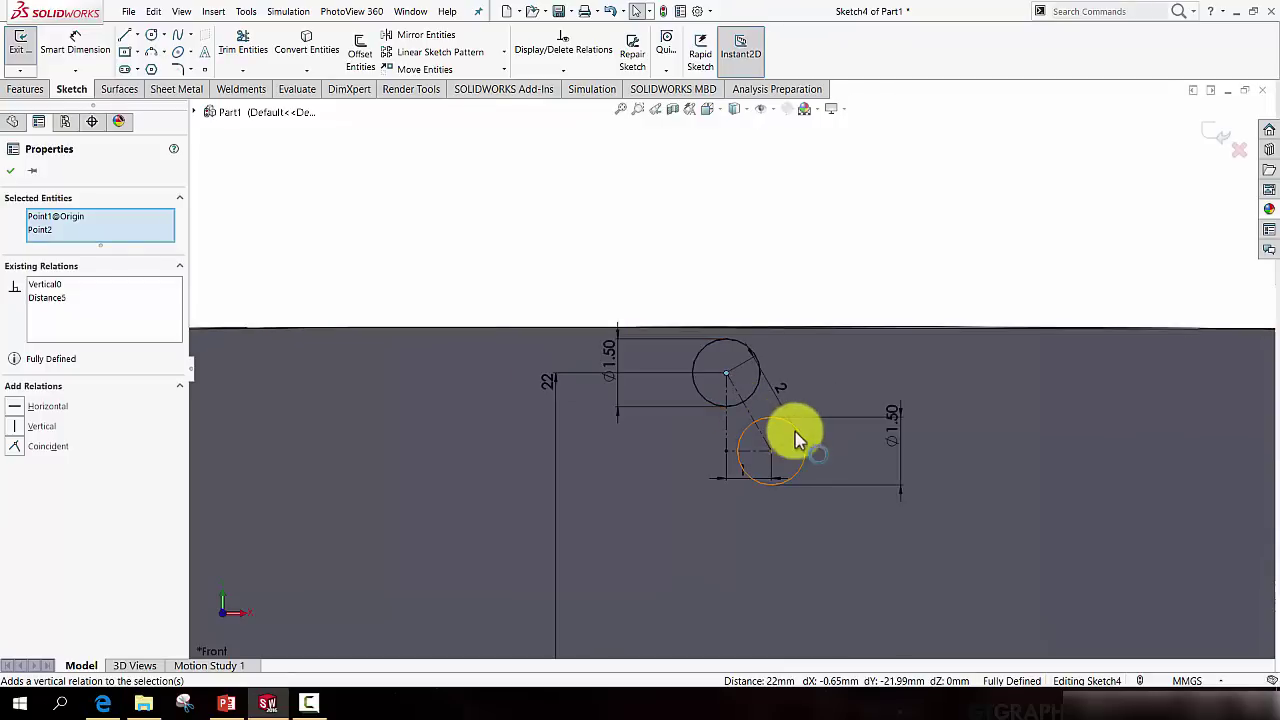
Cut-extrude the two circles through the panel with a blind depth of 101 mm in the reversed direction.
left_click(28, 90)
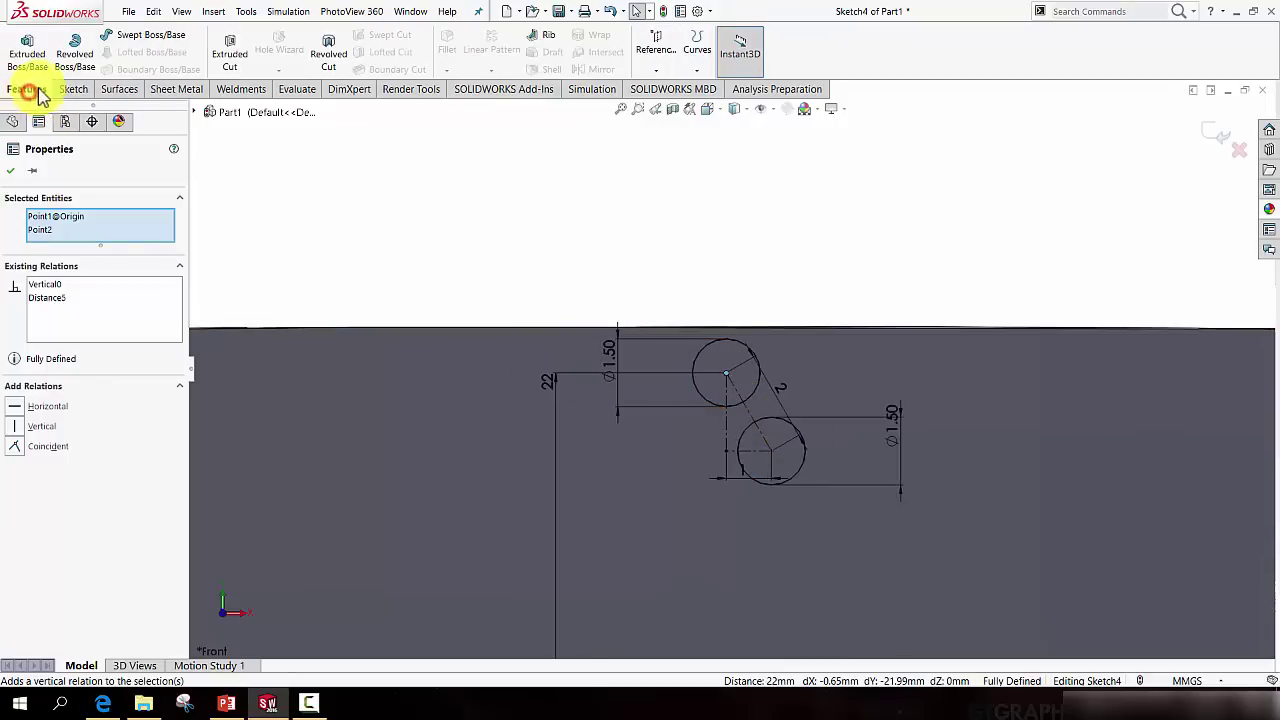
left_click(220, 66)
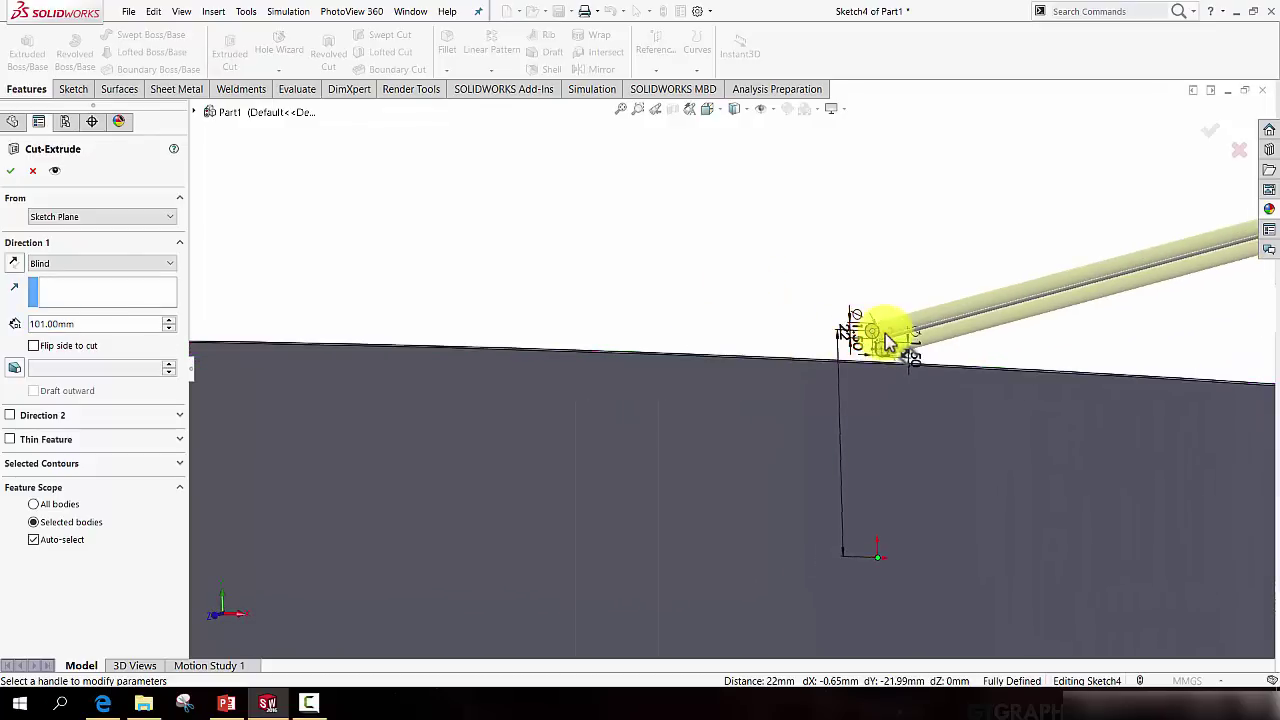
left_click(14, 264)
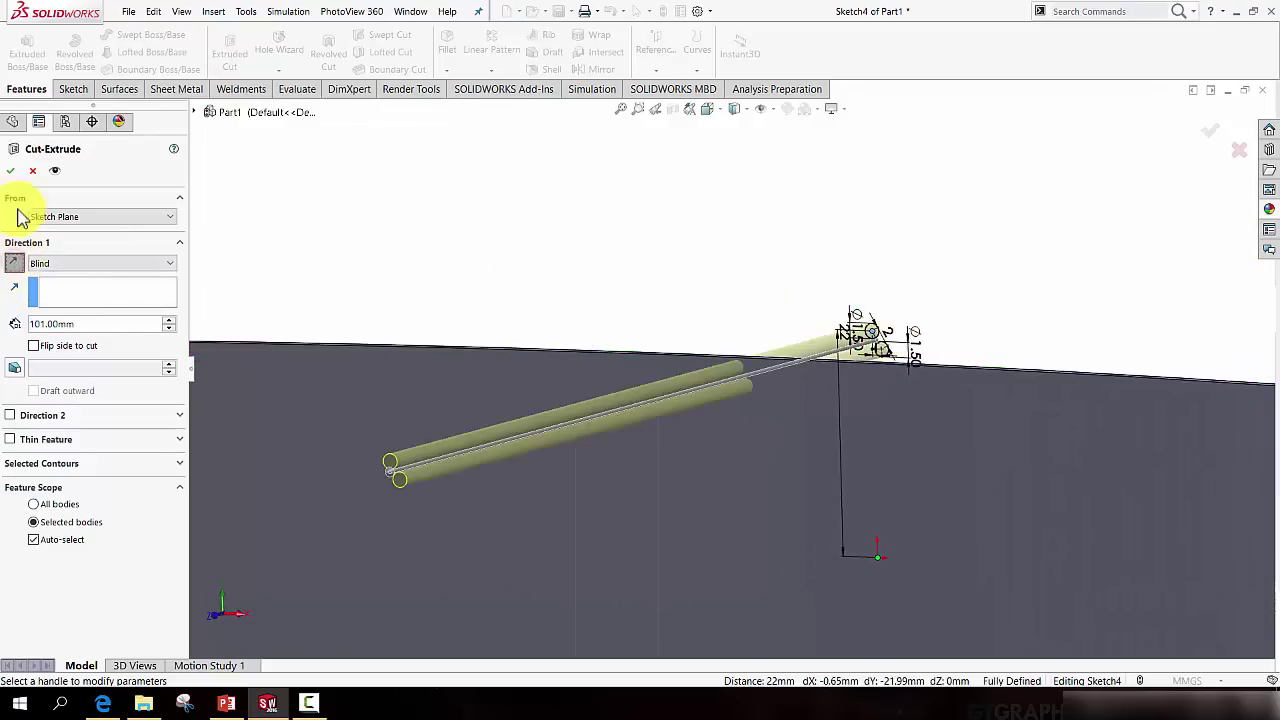
left_click(14, 172)
middle_click_drag(710, 268, 746, 410)
scroll(741, 388, "down", 5)
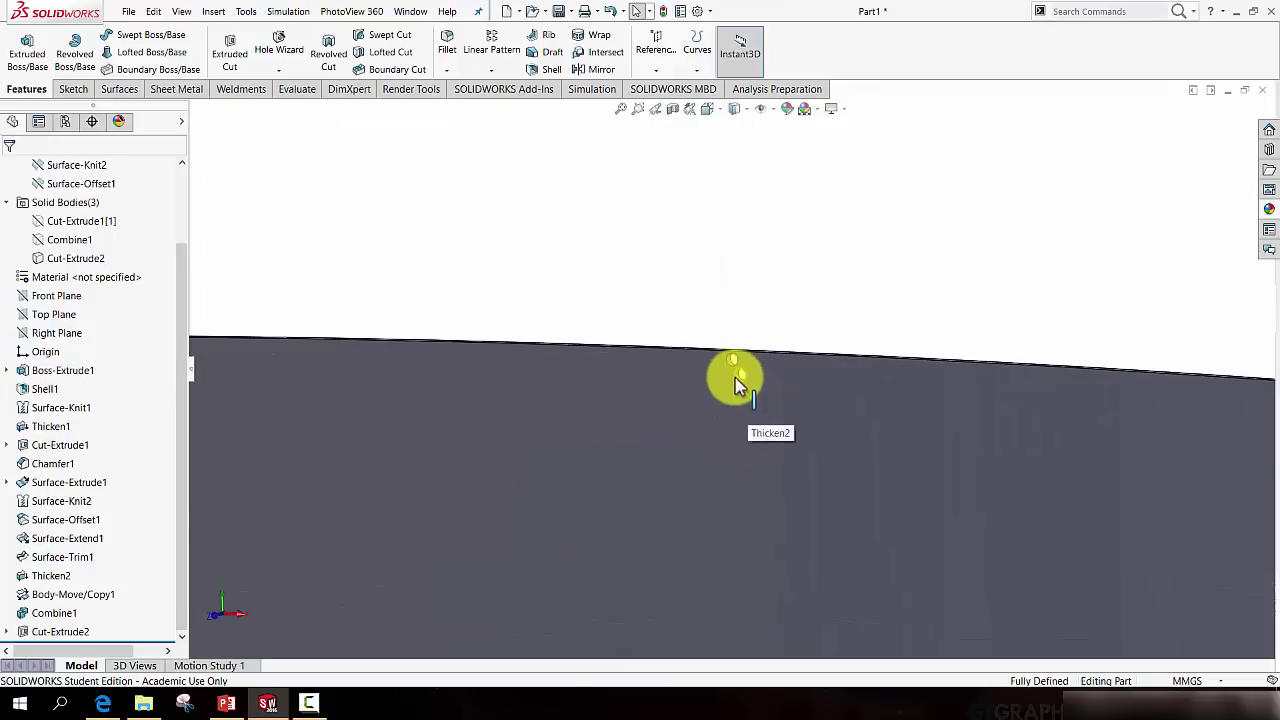
middle_click_drag(758, 395, 783, 428)
scroll(780, 420, "up", 3)
scroll(775, 412, "down", 1)
scroll(774, 411, "up", 2)
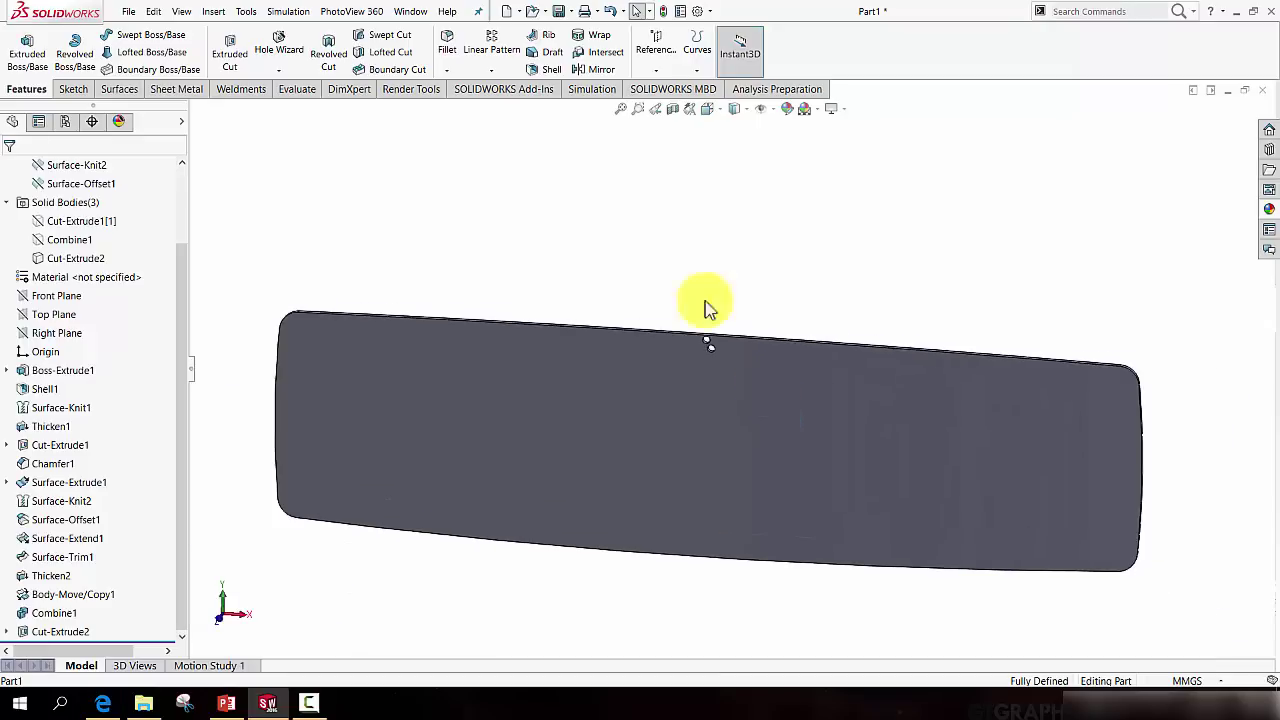
left_click(488, 74)
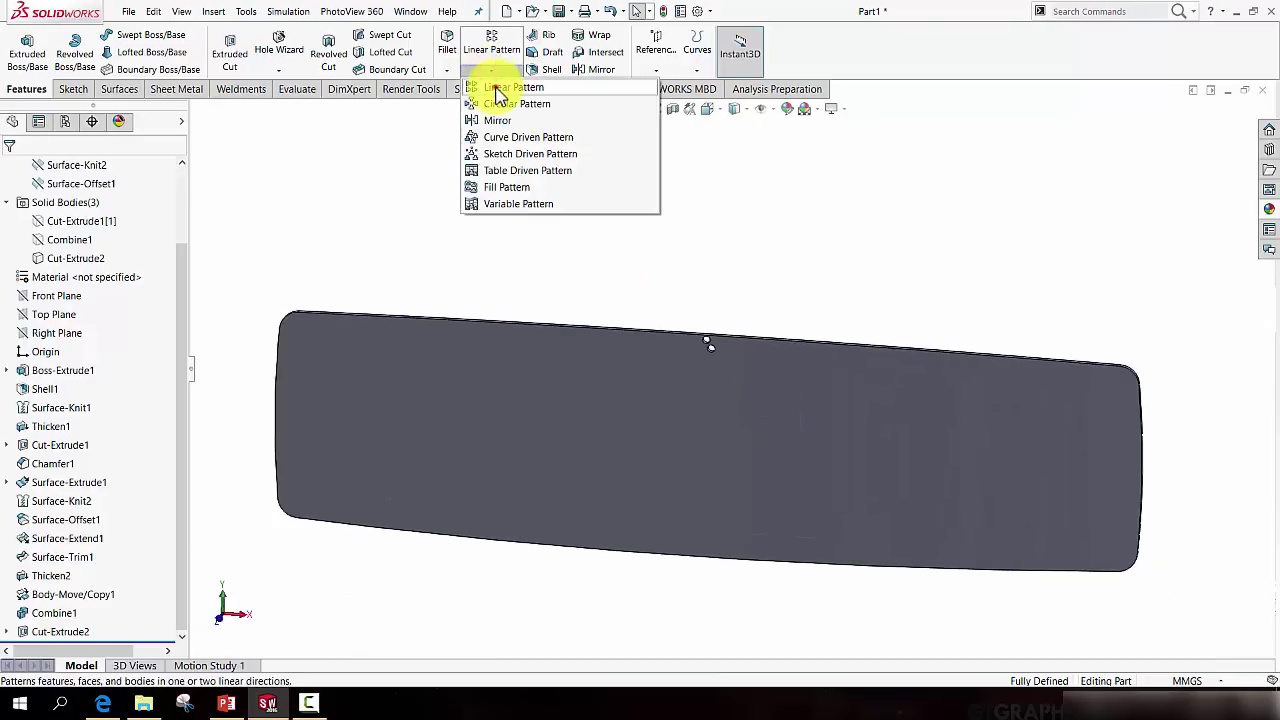
left_click(496, 89)
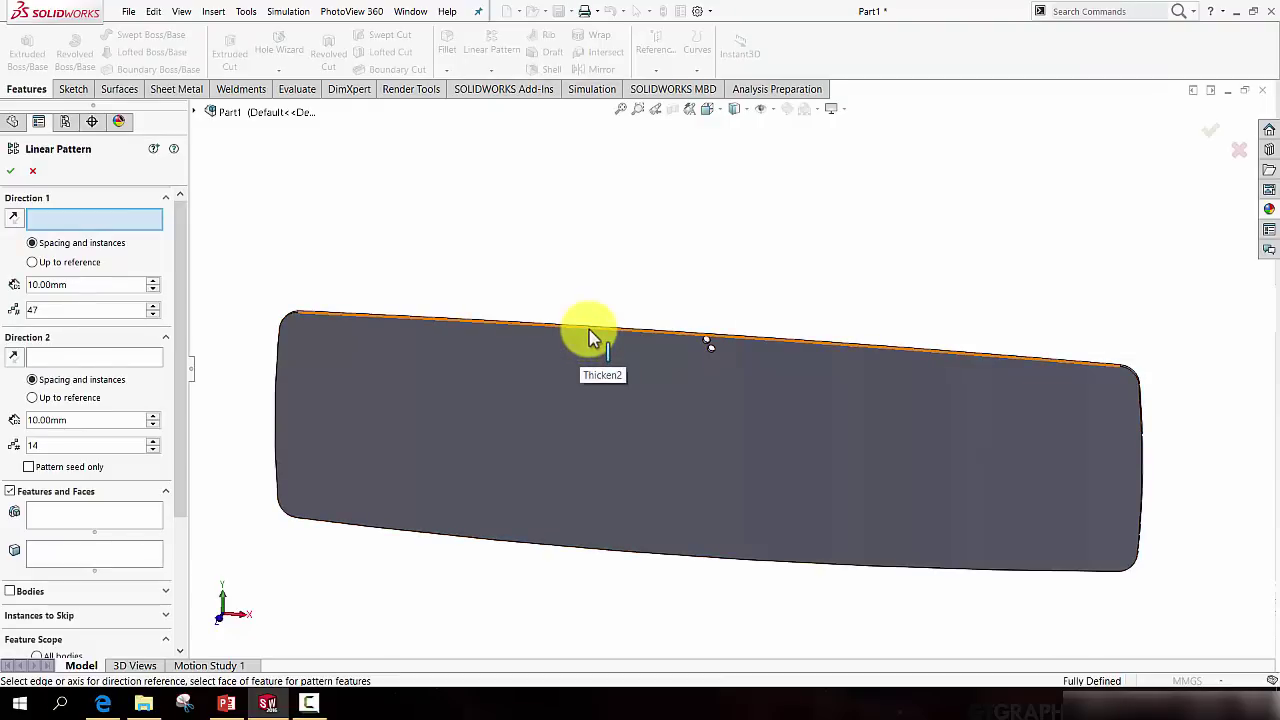
left_click(1239, 150)
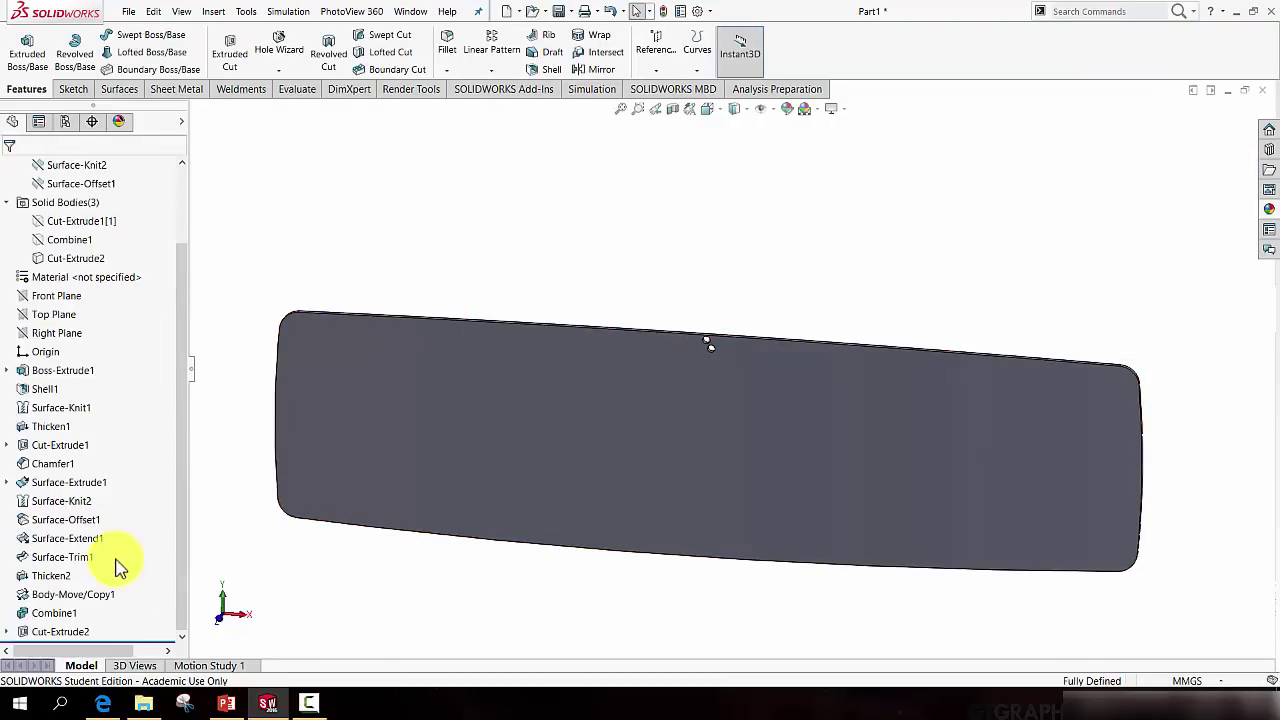
Sketch a vertical centerline and a connected horizontal centerline about 14 mm long on the Front Plane, above the panel.
left_click(70, 88)
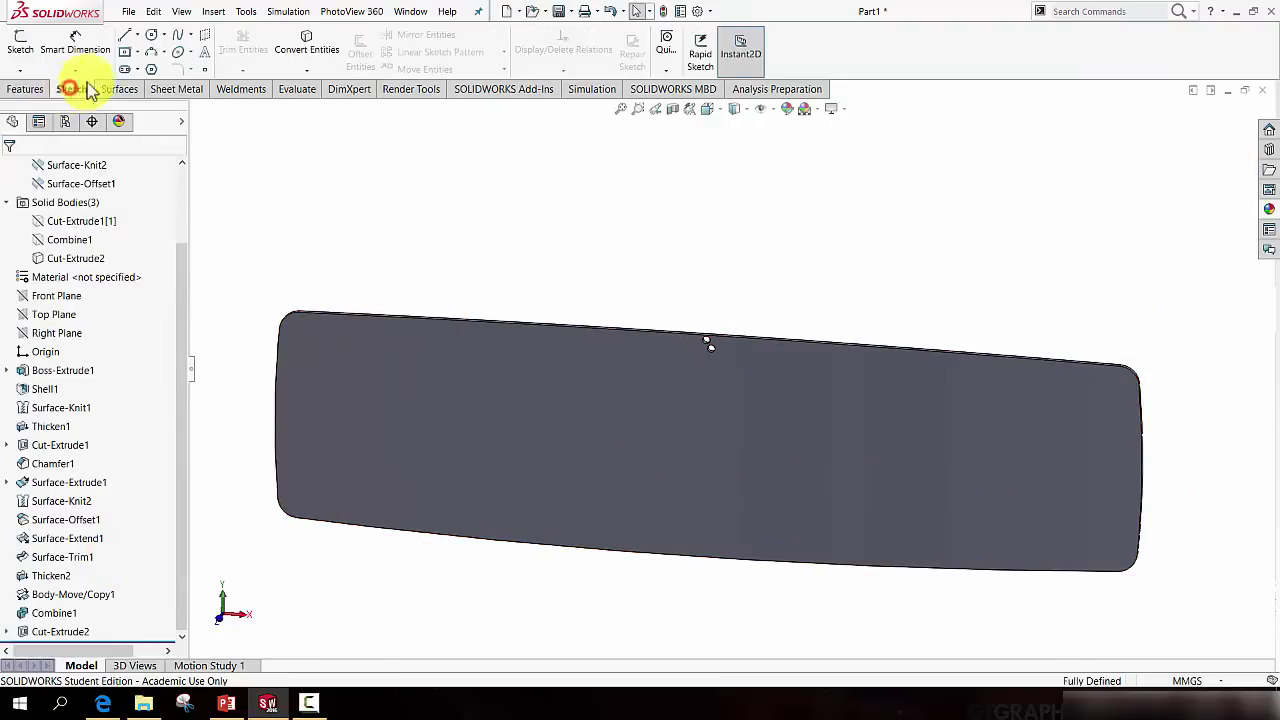
left_click(138, 36)
left_click(150, 64)
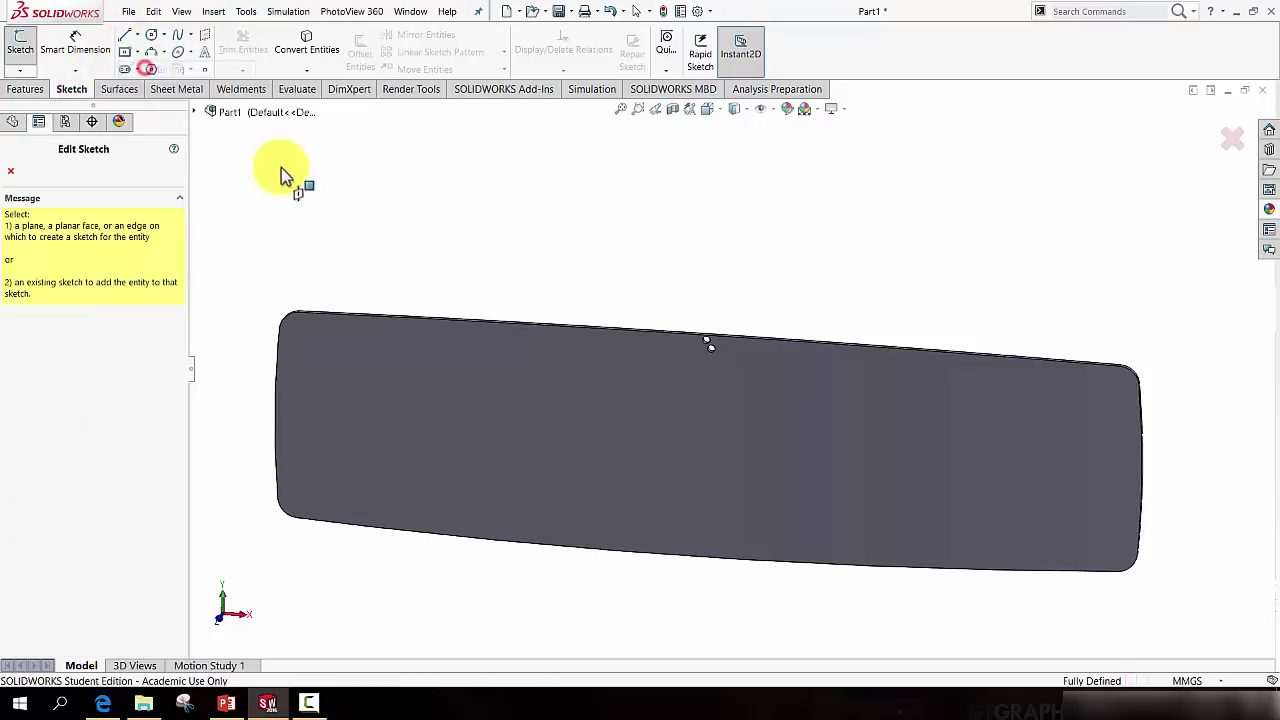
left_click(197, 111)
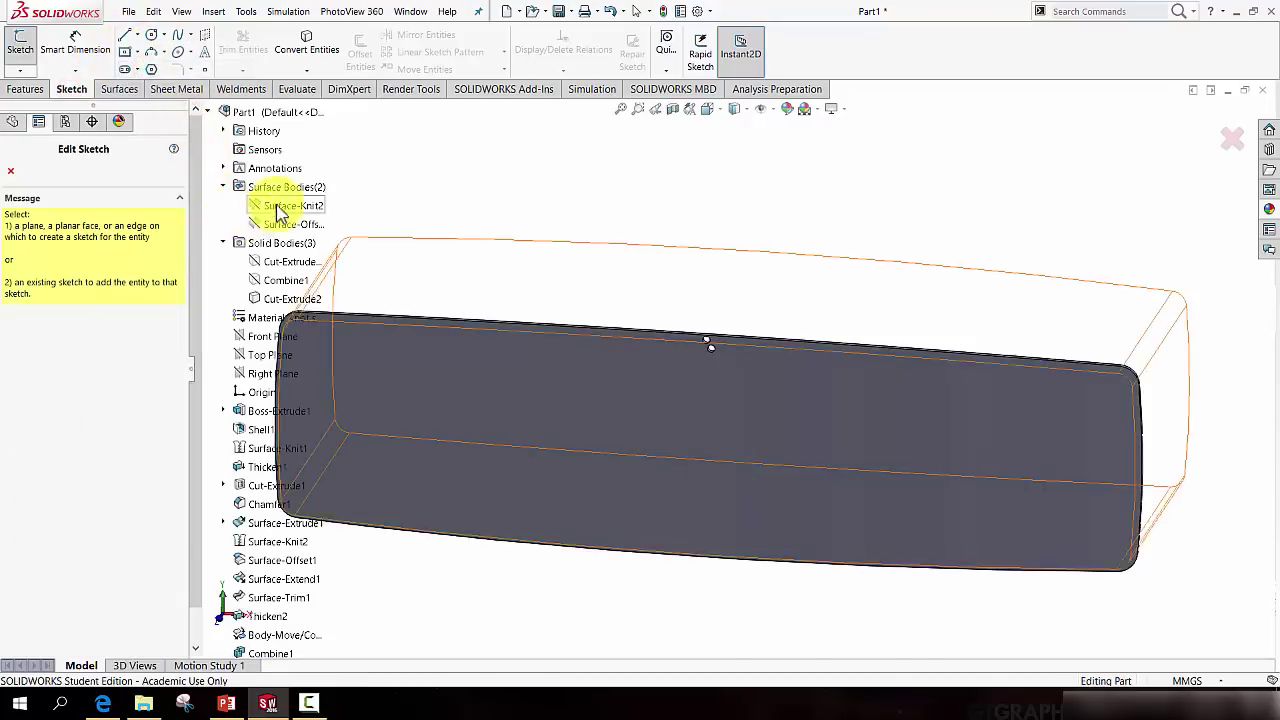
left_click(275, 338)
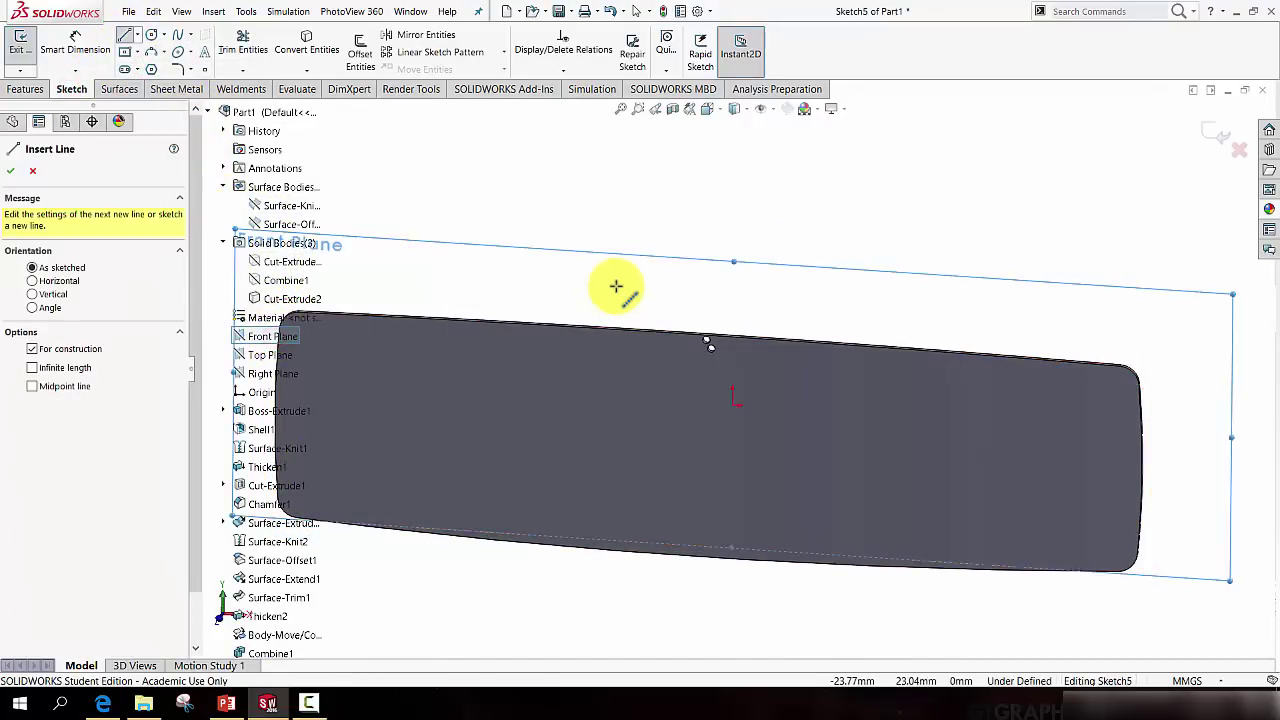
key("space")
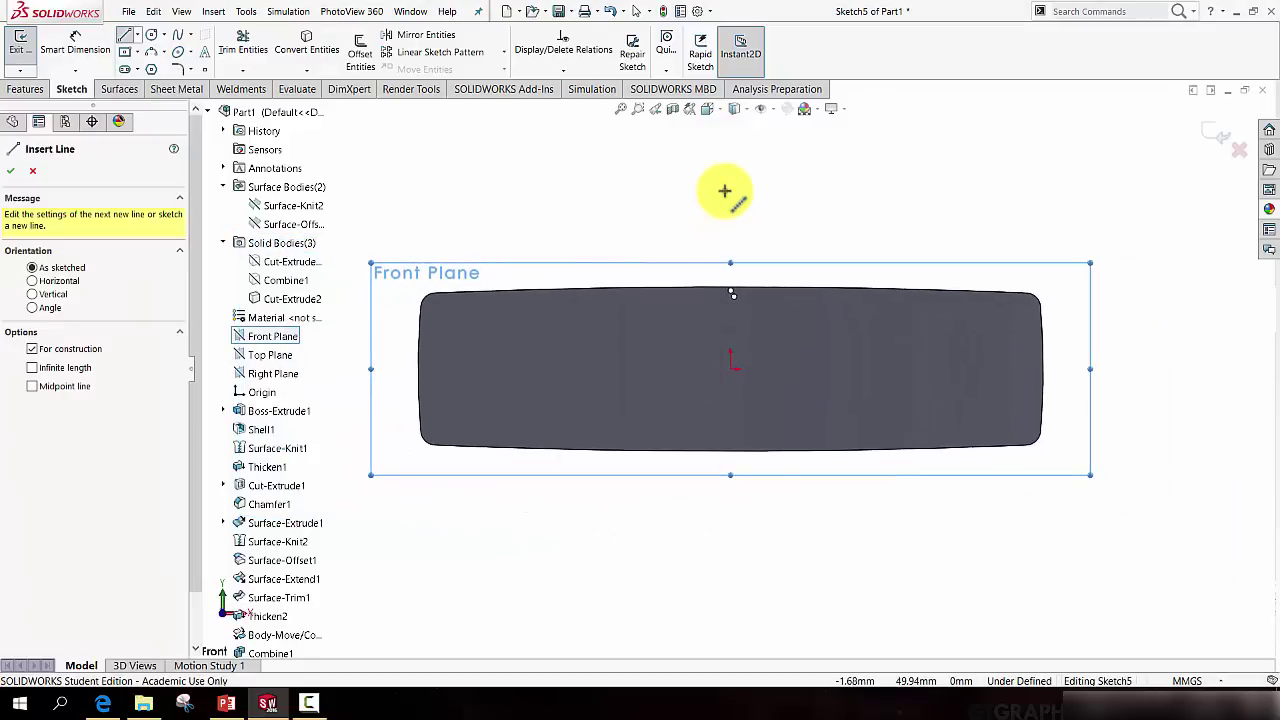
left_click(724, 191)
left_click(724, 236)
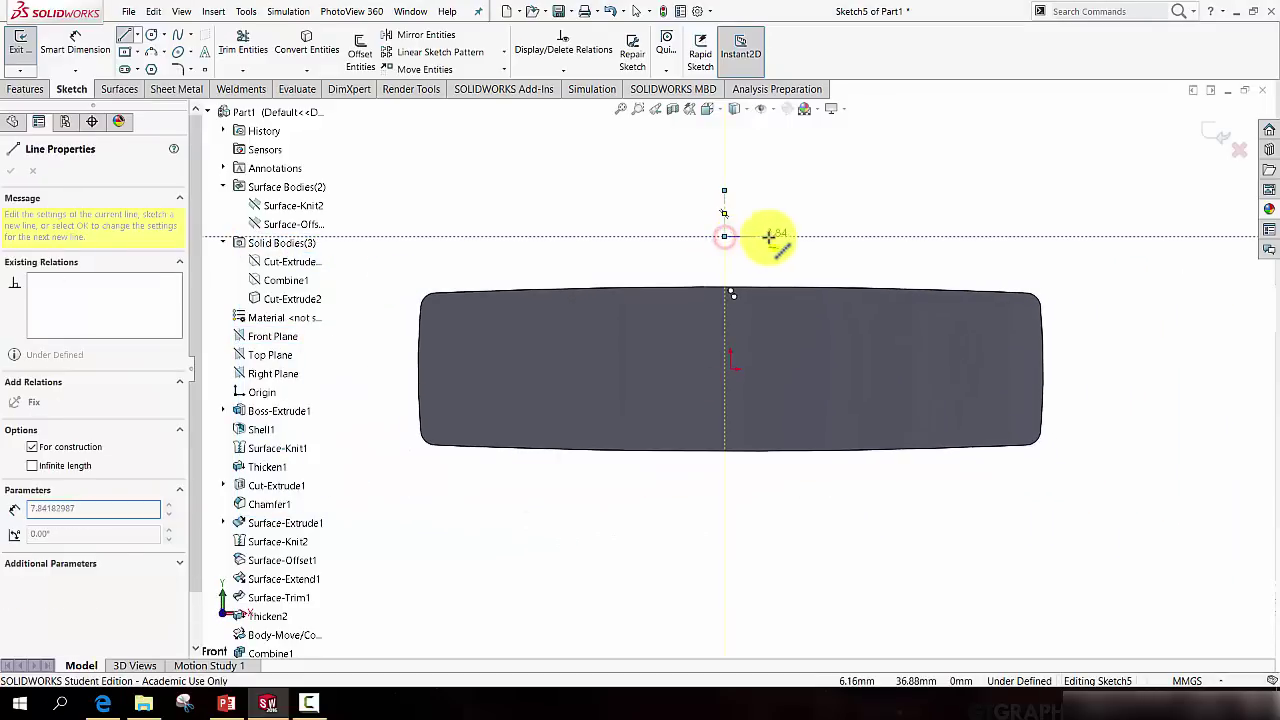
left_click(773, 236)
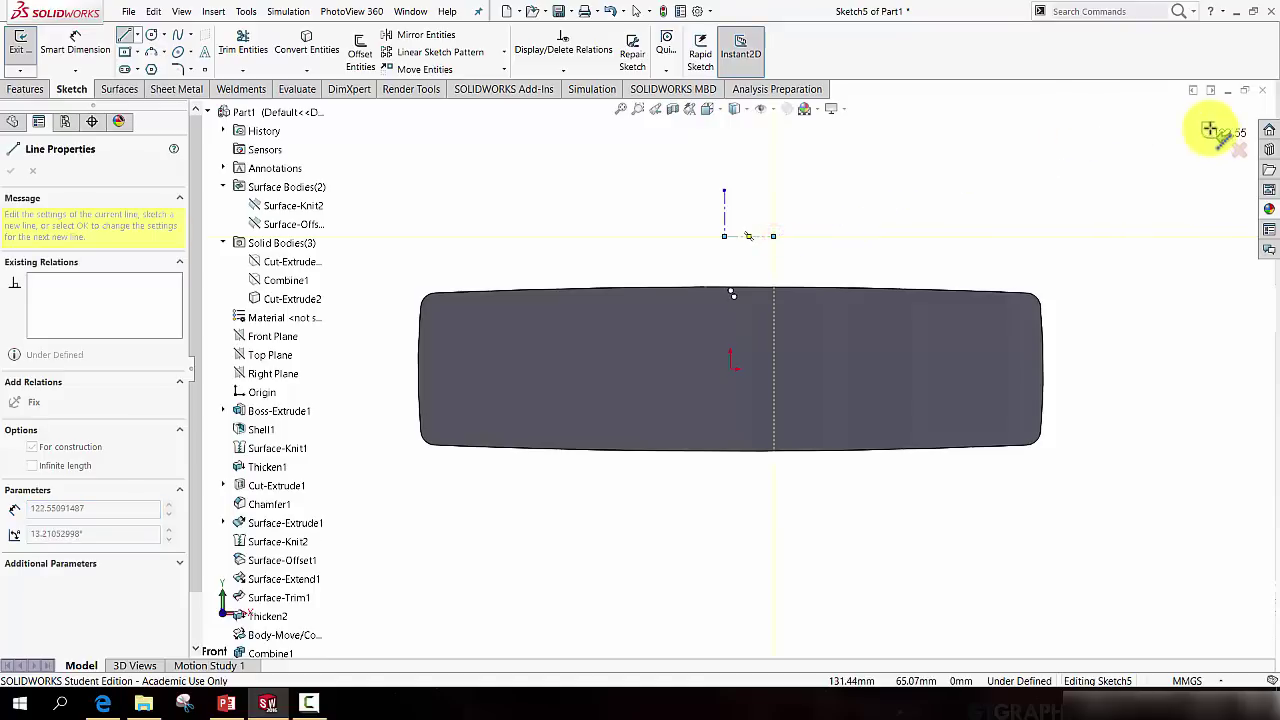
left_click(1210, 130)
Set up a linear pattern of the two-hole cut, using the horizontal centerline as the first direction.
mouse_move(880, 229)
middle_mouse_down()
mouse_move(829, 251)
mouse_move(790, 315)
middle_mouse_up()
scroll(790, 315, "down", 5)
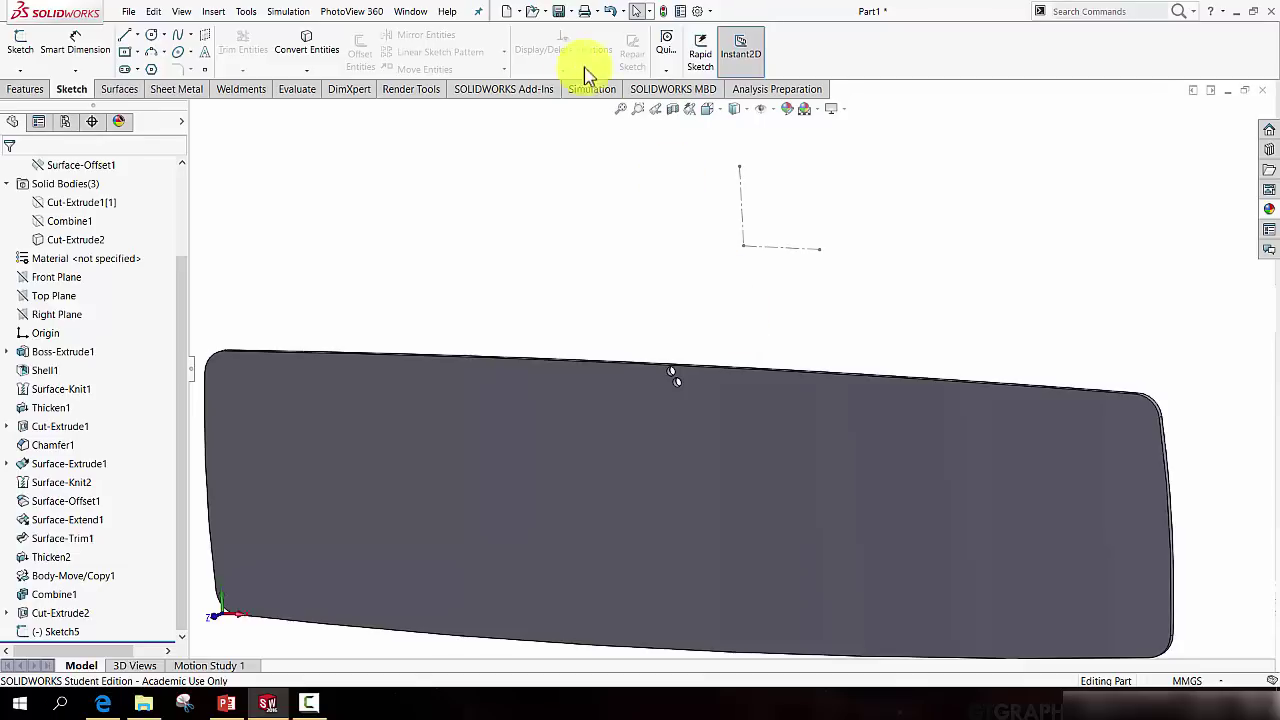
left_click(25, 90)
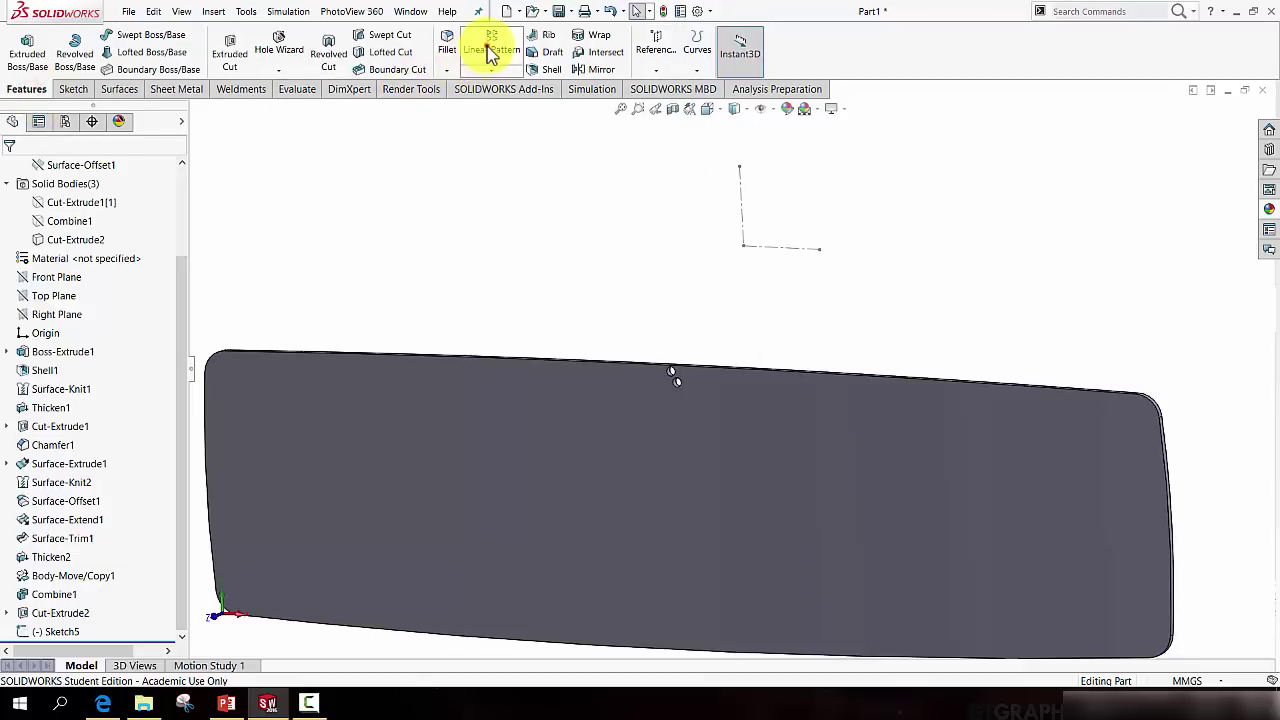
left_click(490, 52)
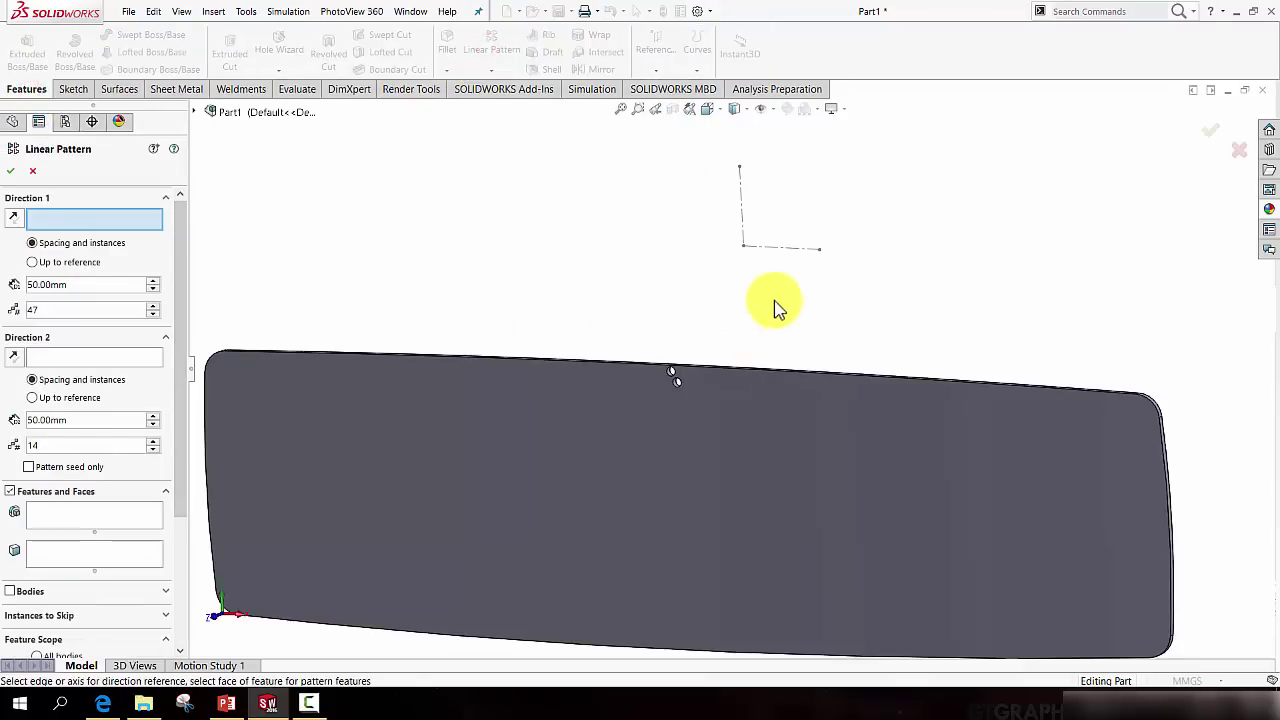
left_click(777, 250)
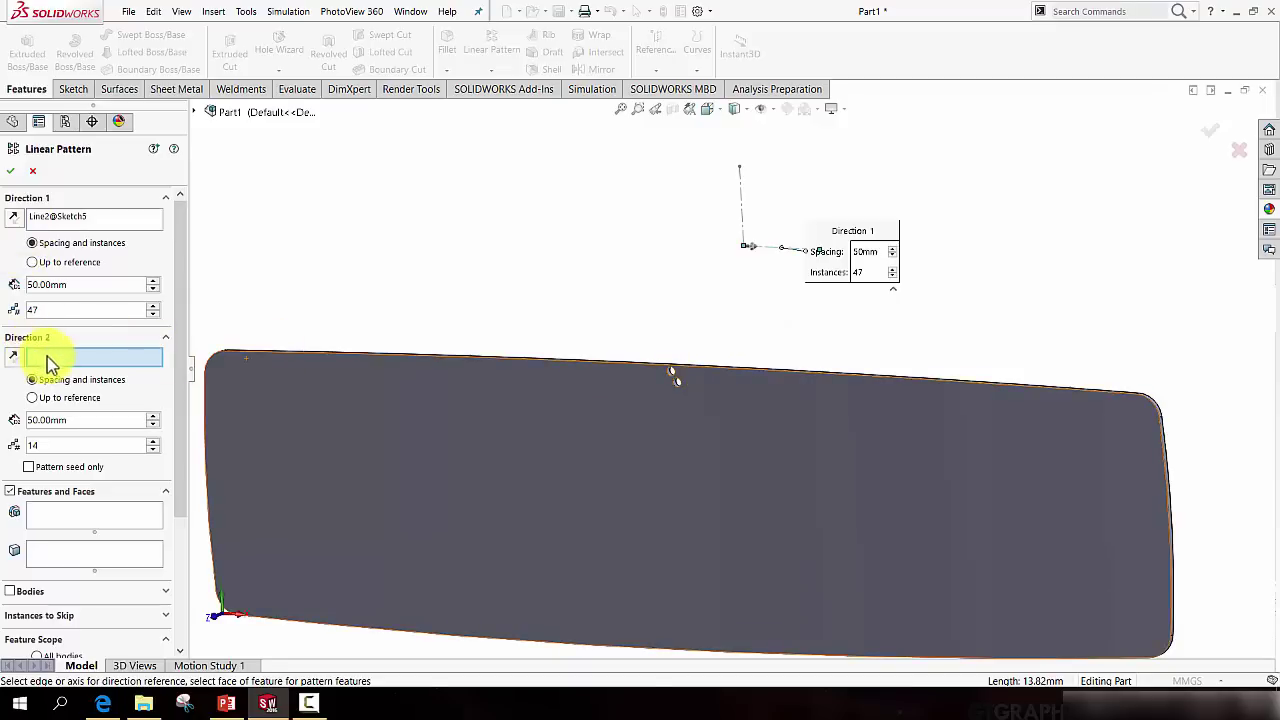
left_click(57, 520)
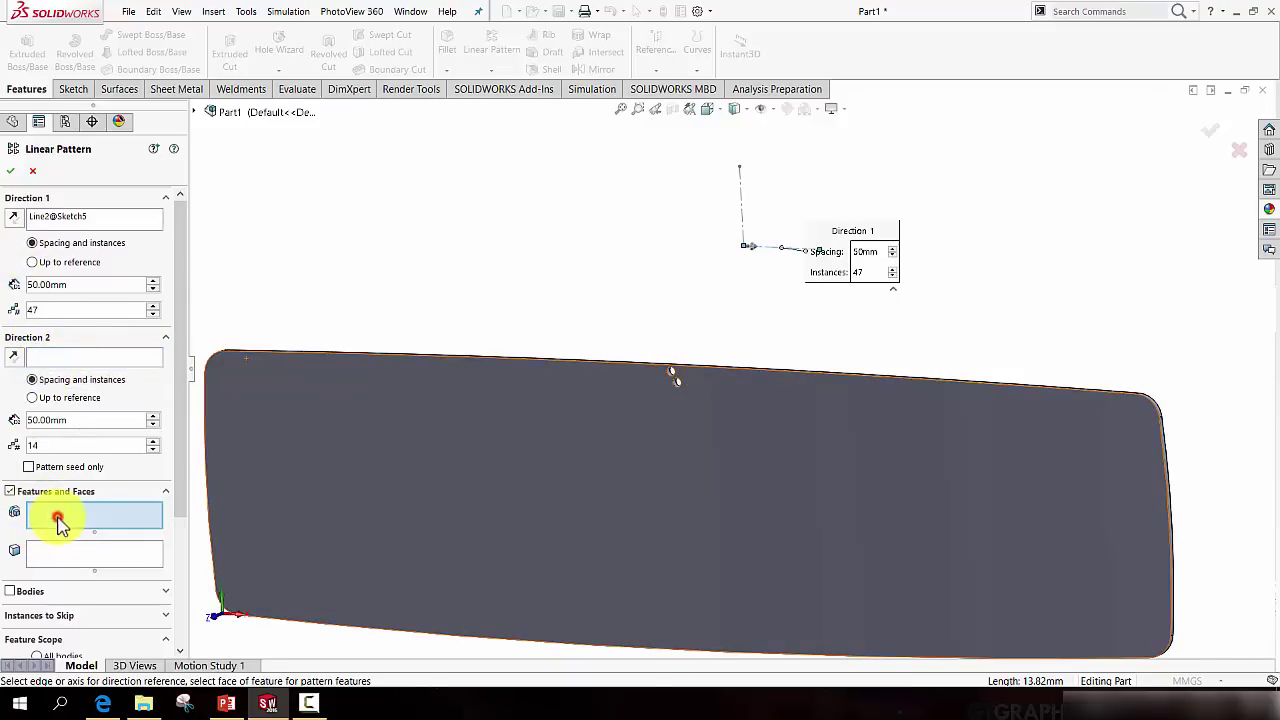
left_click(194, 112)
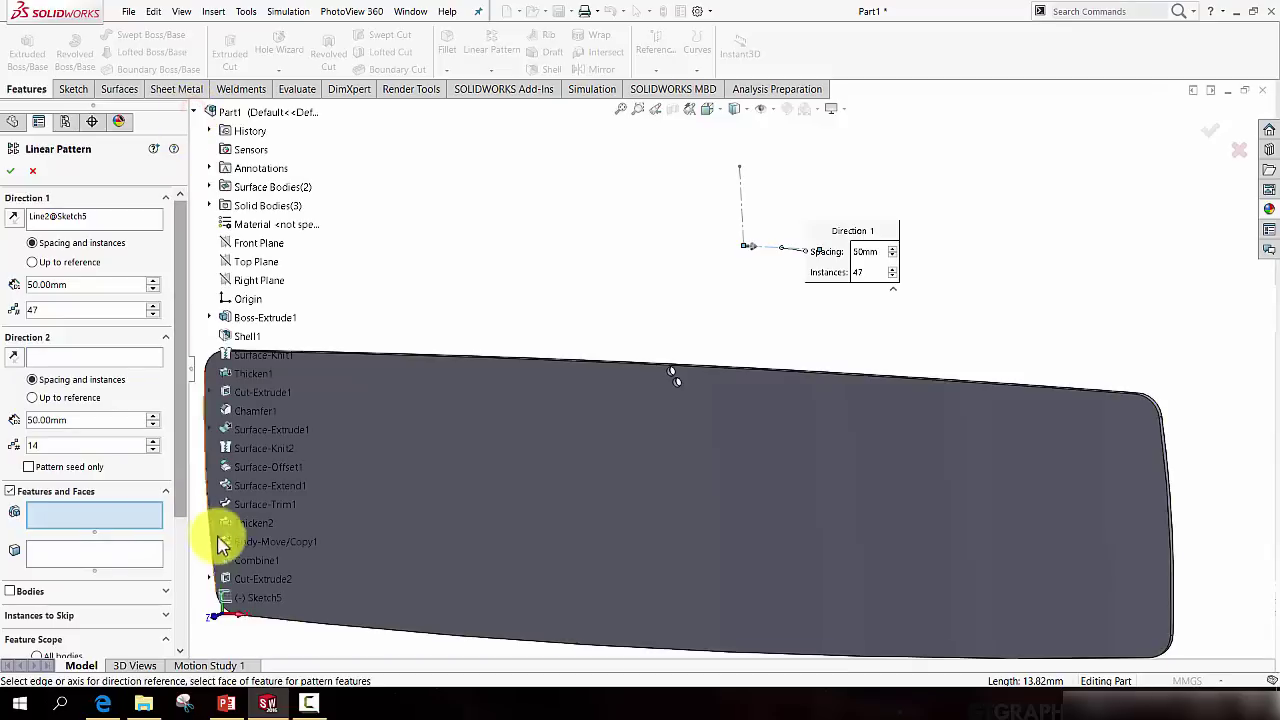
left_click(252, 583)
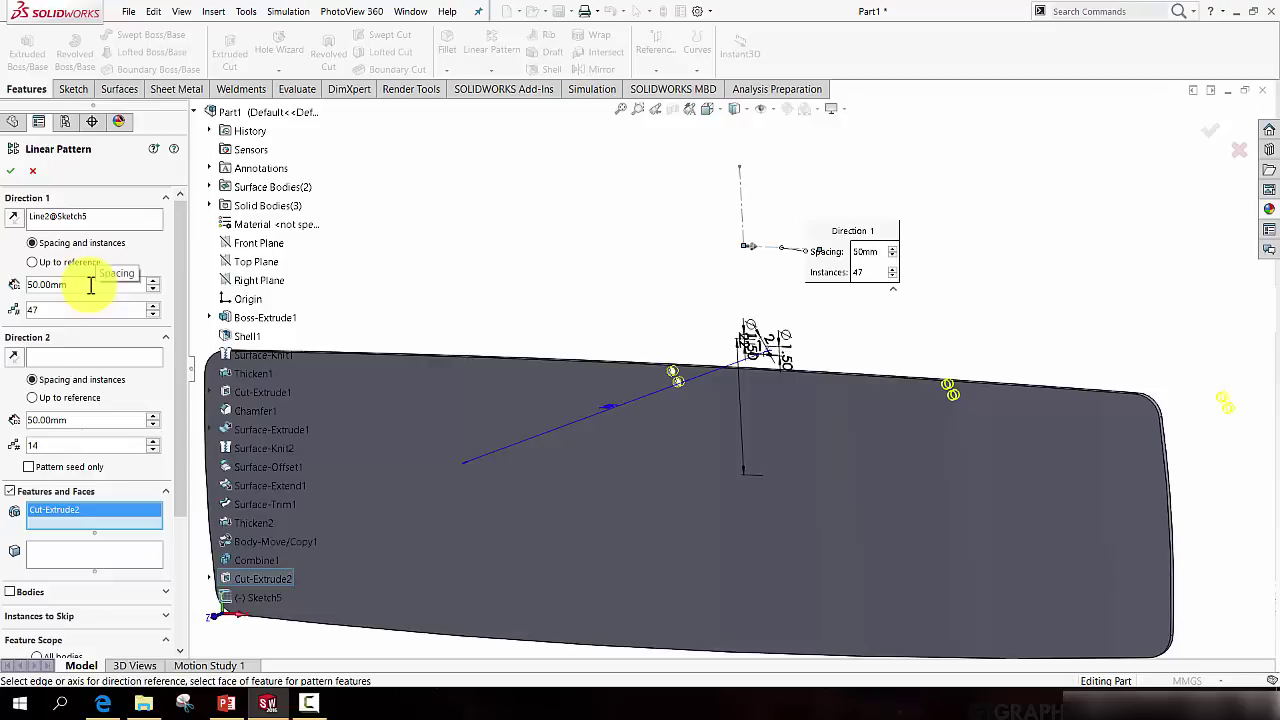
Set the spacing of the pattern's first direction to 2 mm.
left_click_drag(90, 285, 26, 285)
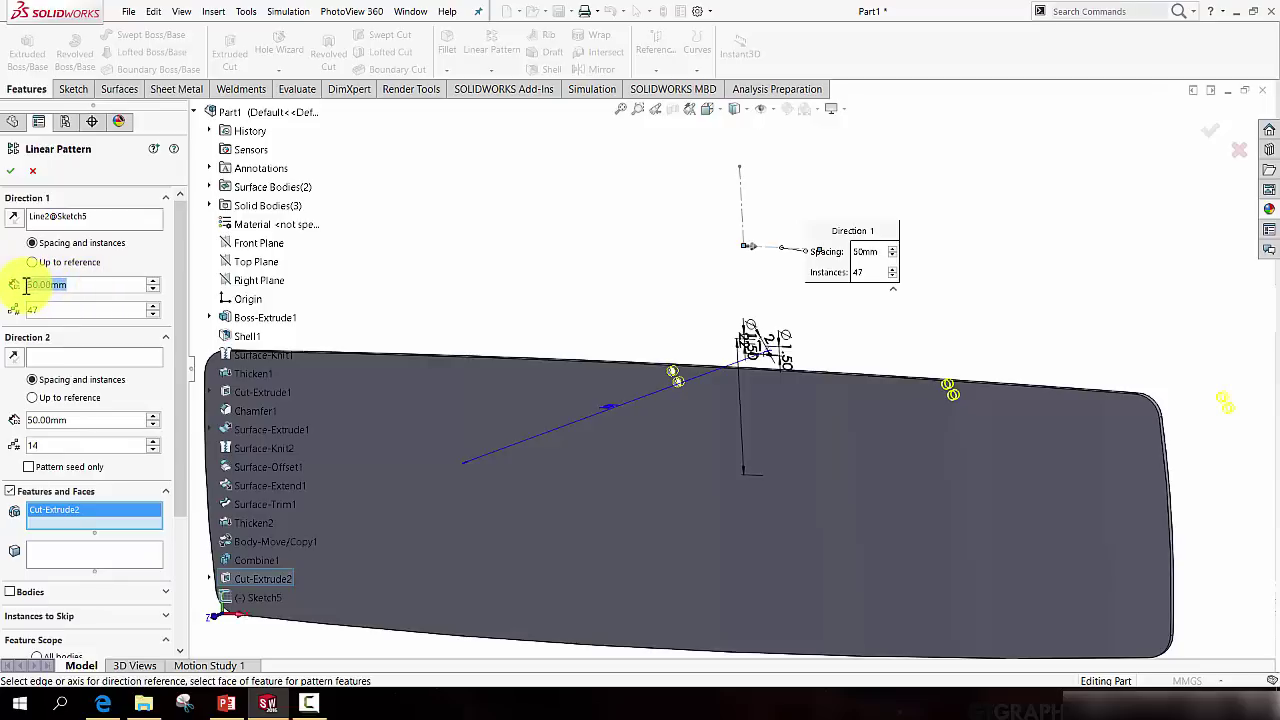
type("2")
left_click(148, 250)
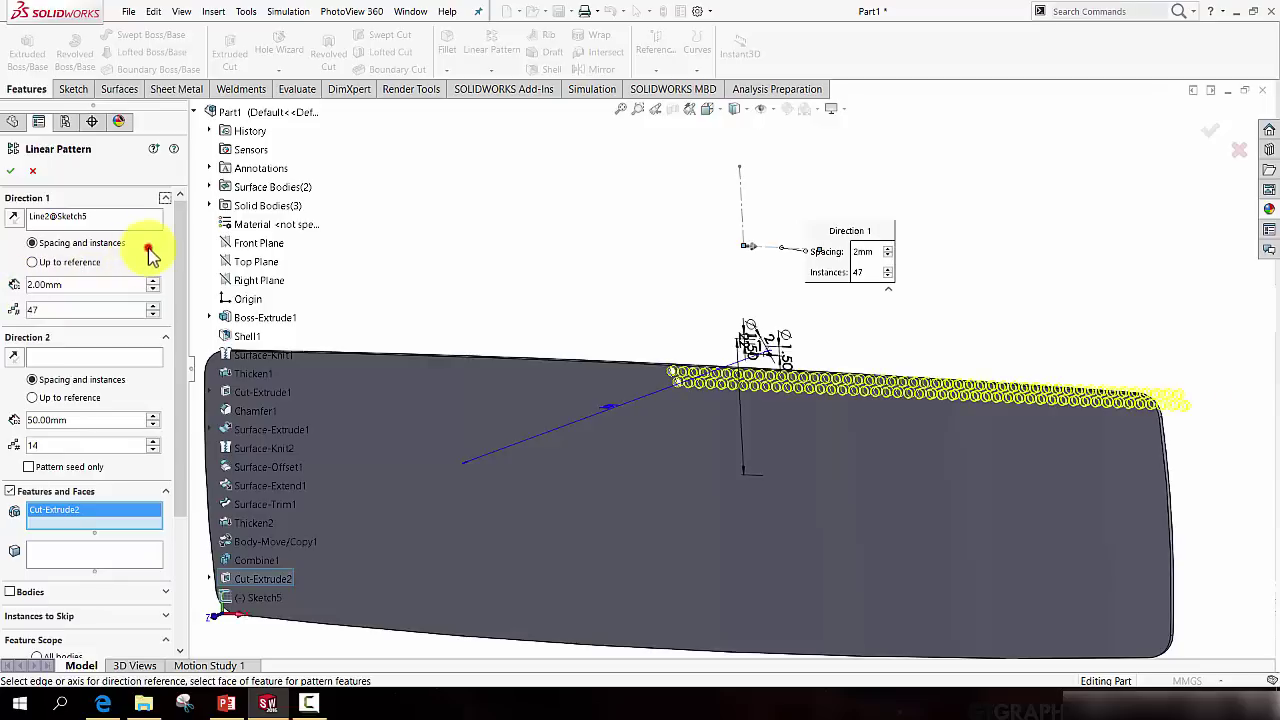
middle_click_drag(257, 337, 700, 409)
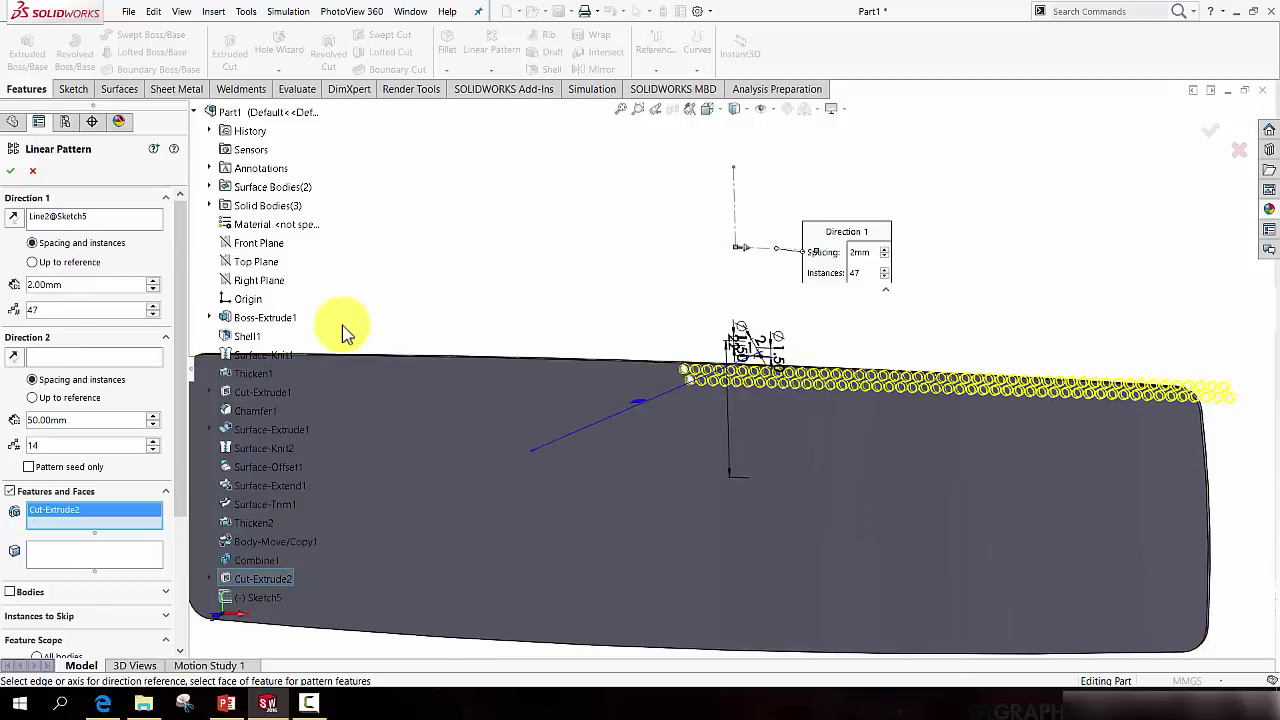
left_click(155, 305)
middle_click_drag(543, 400, 664, 387)
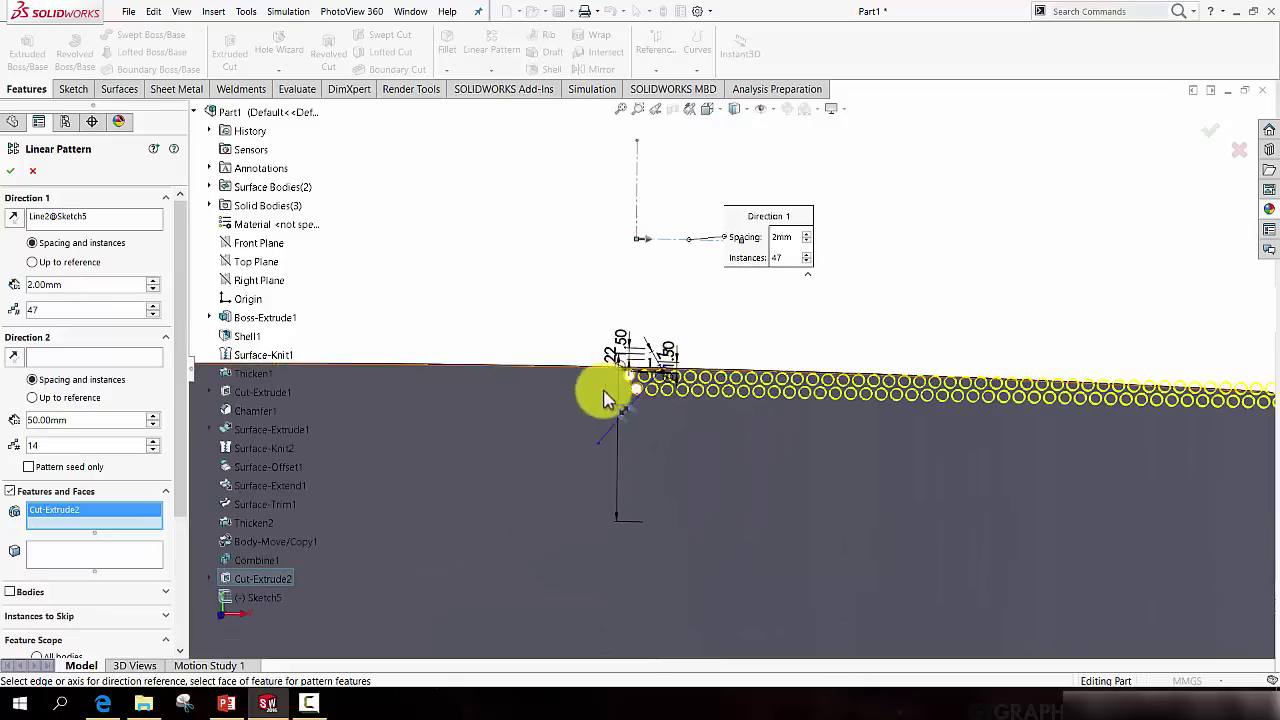
Add the vertical centerline as the second direction with 3.5 mm spacing and 14 instances, and create the hole pattern.
left_click(55, 358)
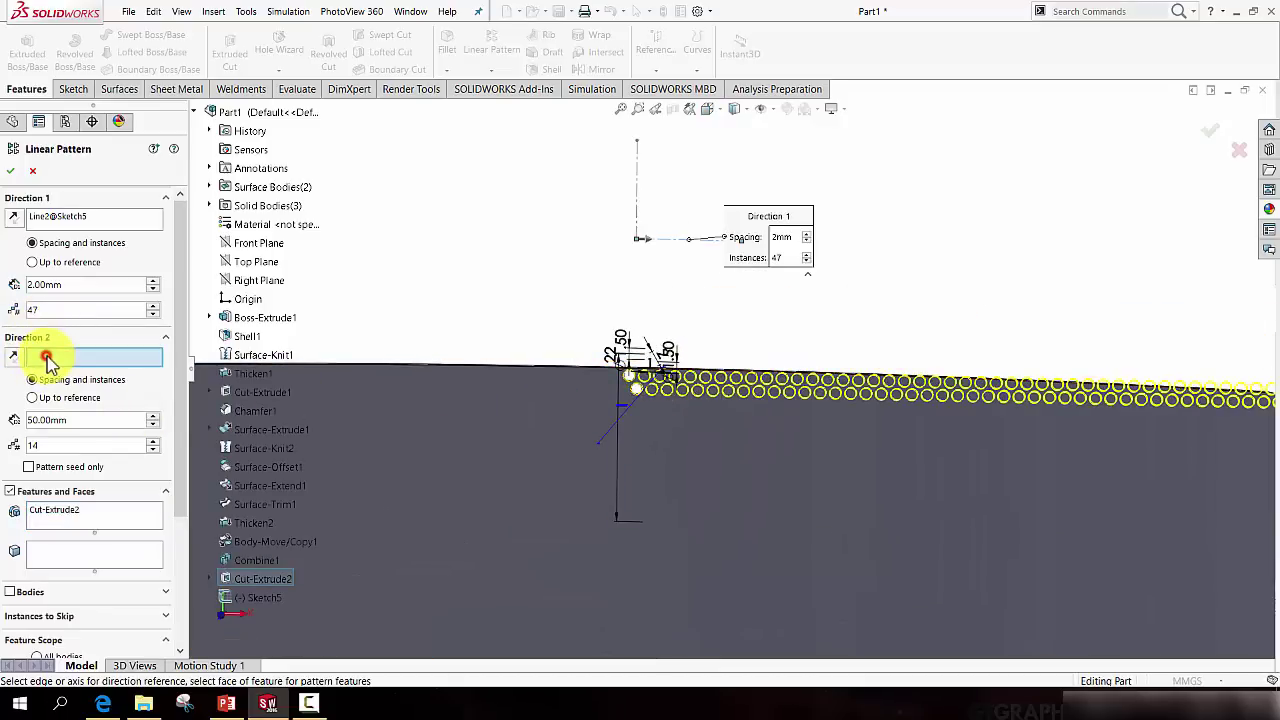
left_click(638, 198)
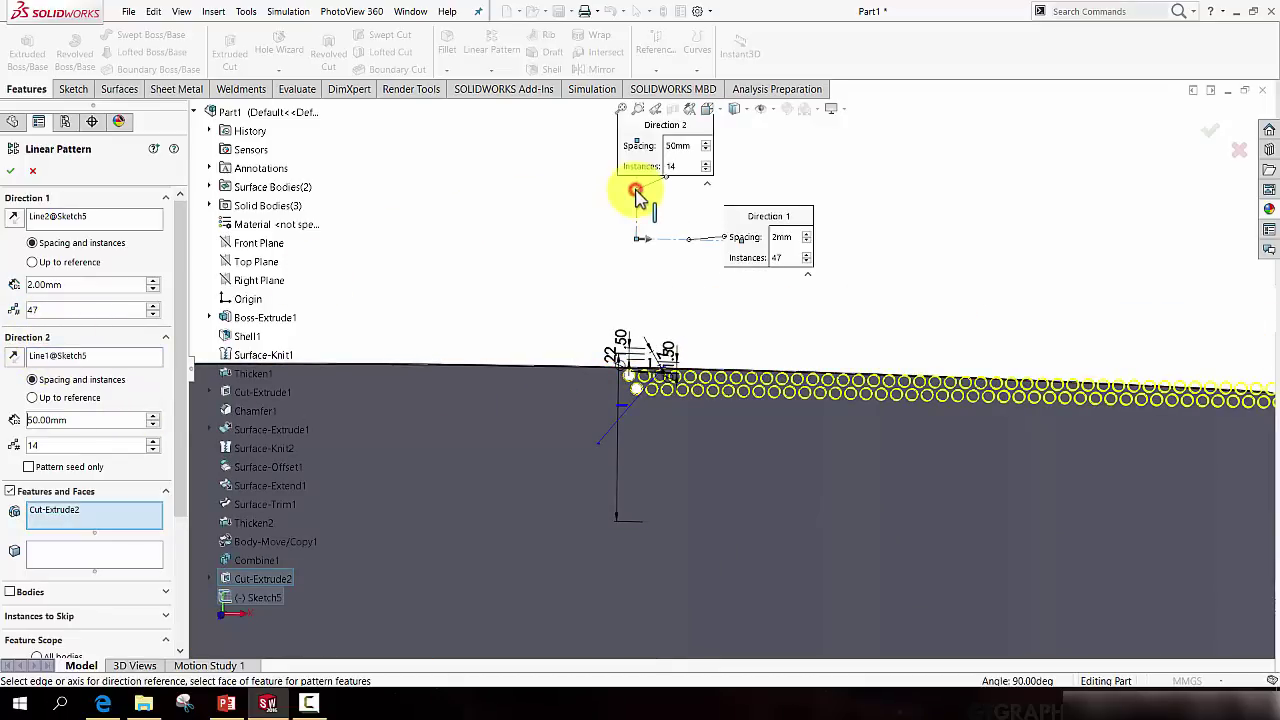
mouse_move(634, 194)
middle_mouse_down()
mouse_move(633, 311)
mouse_move(680, 391)
middle_mouse_up()
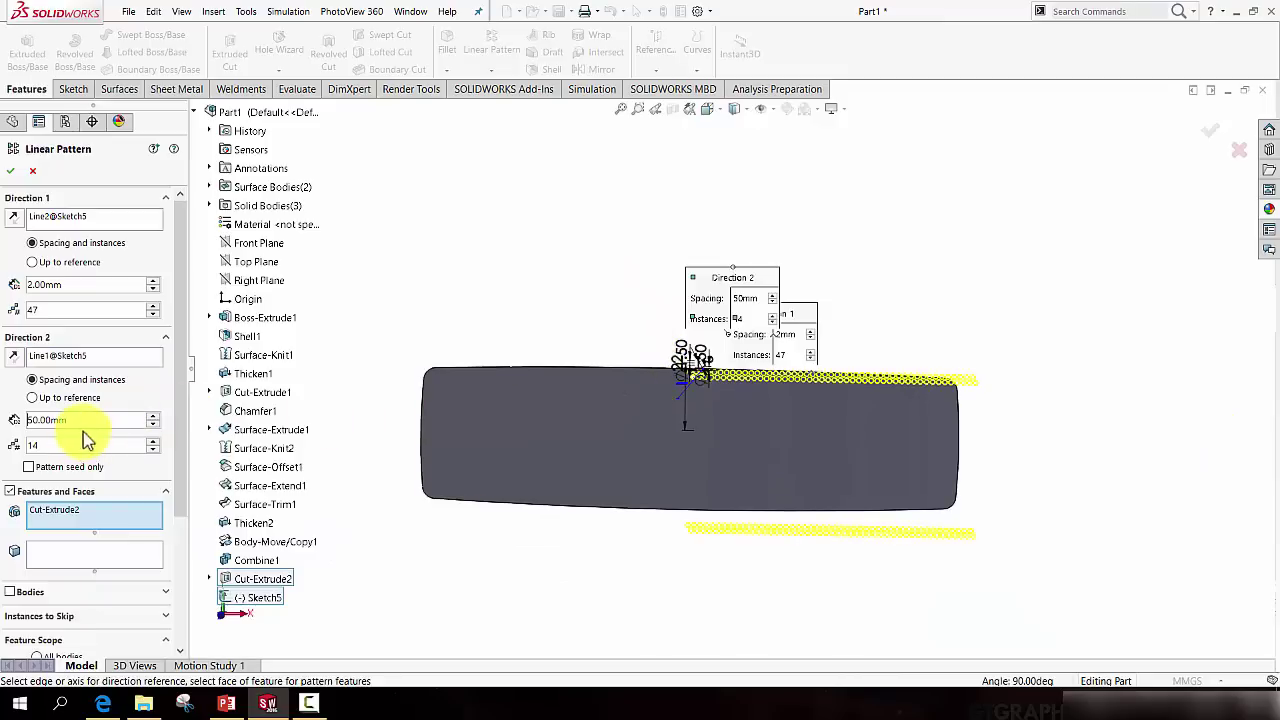
left_click_drag(68, 420, 10, 422)
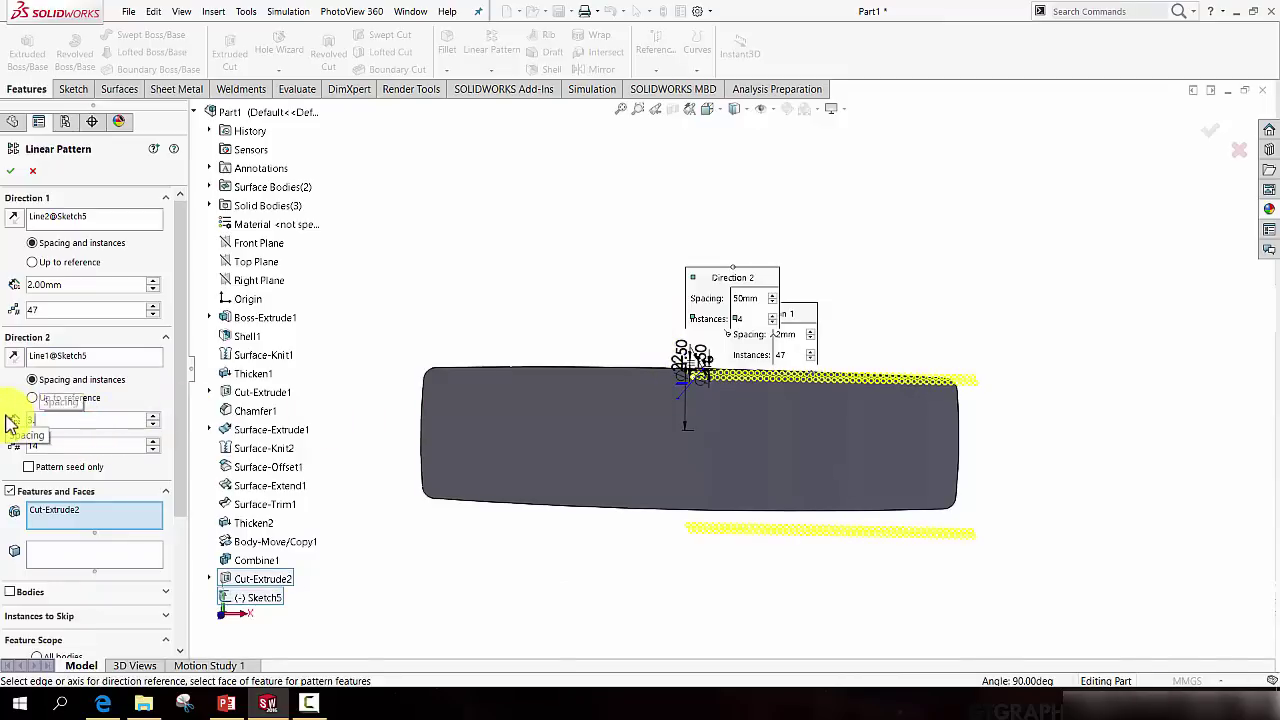
type("3.5")
left_click(126, 334)
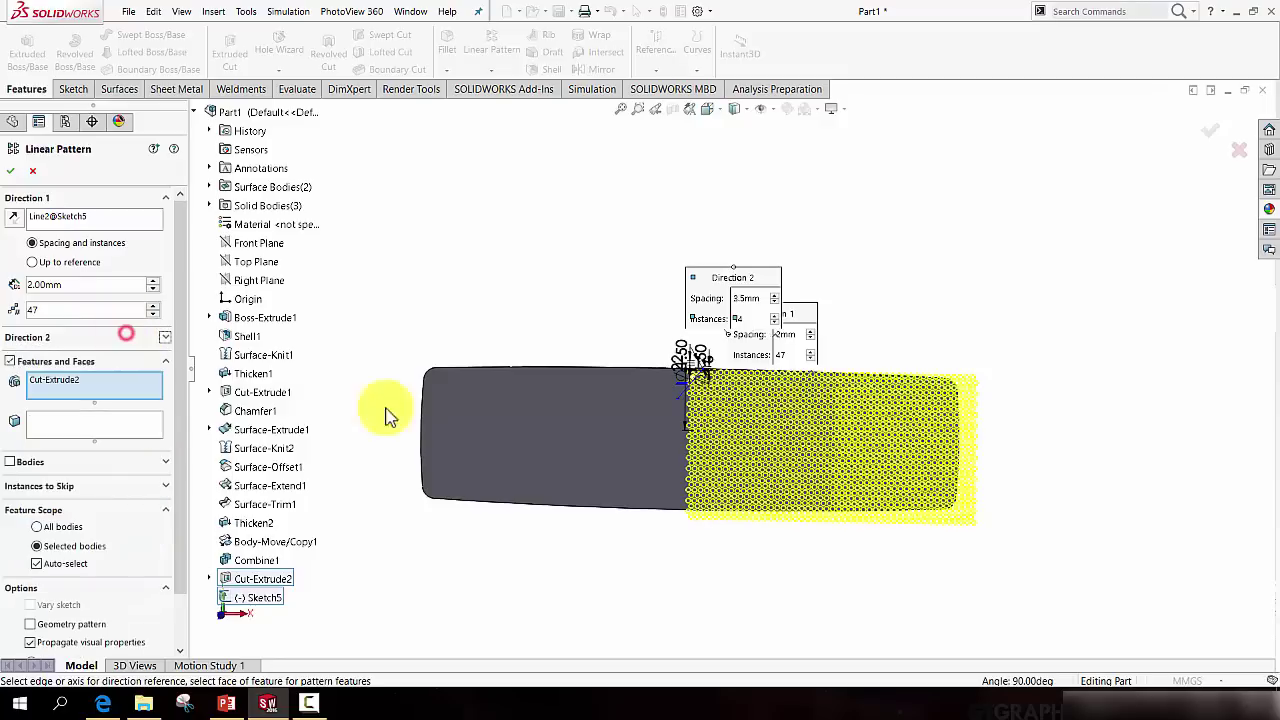
scroll(757, 429, "down", 3)
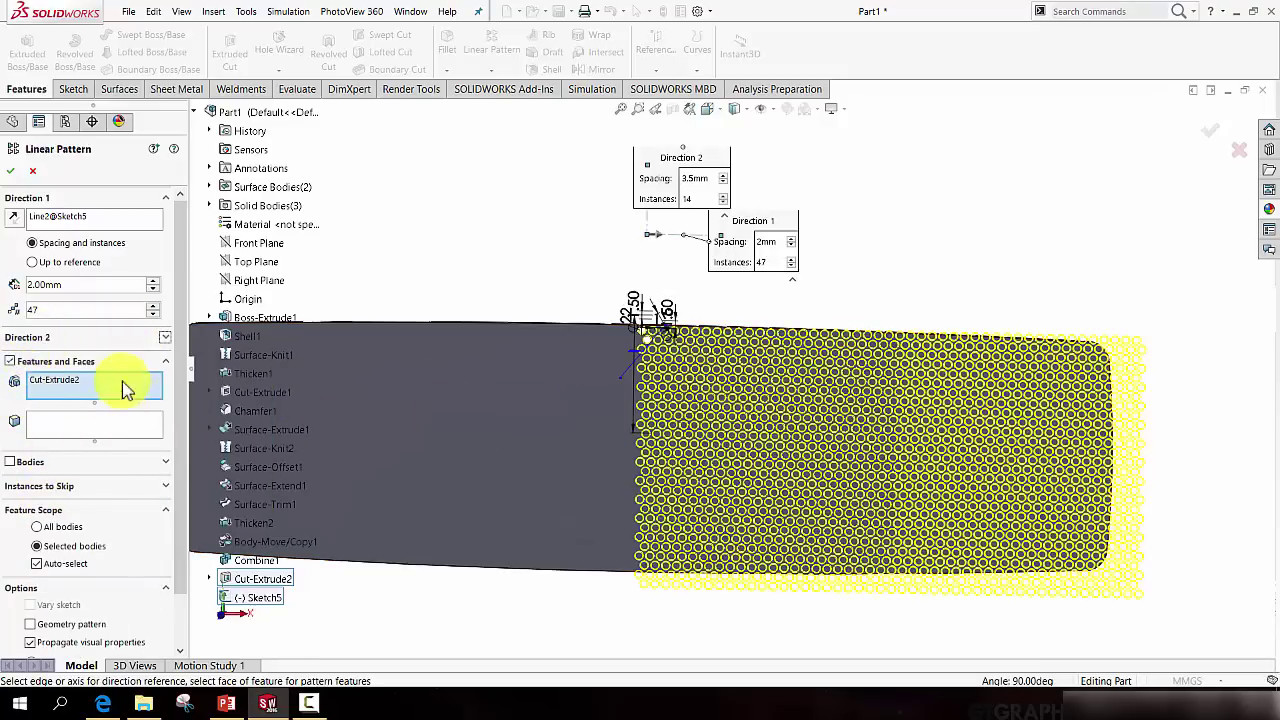
left_click(165, 339)
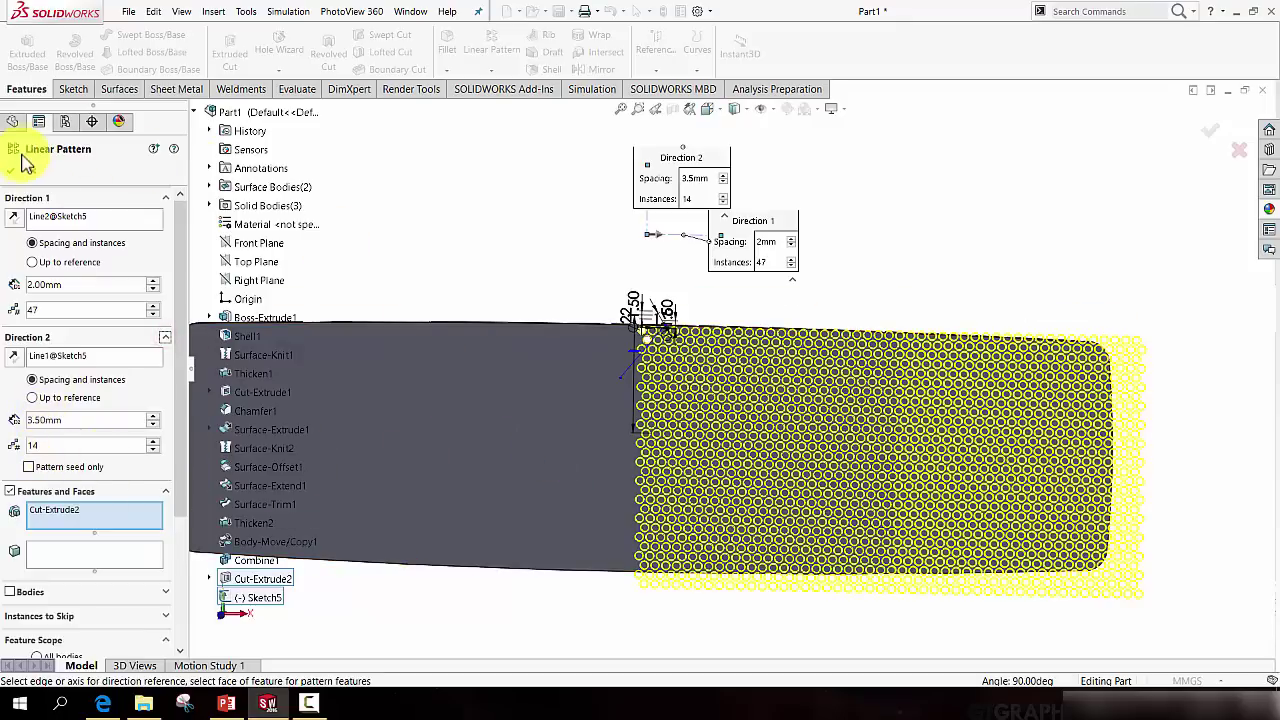
left_click(634, 330)
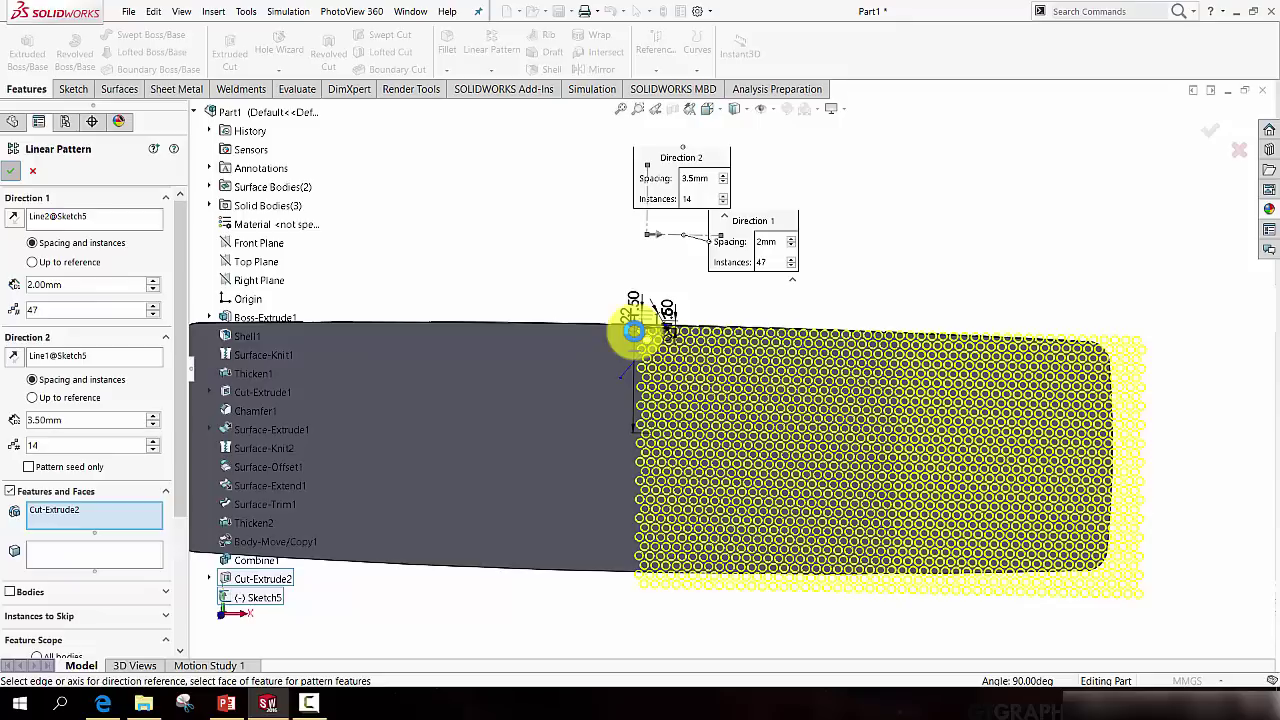
key("Return")
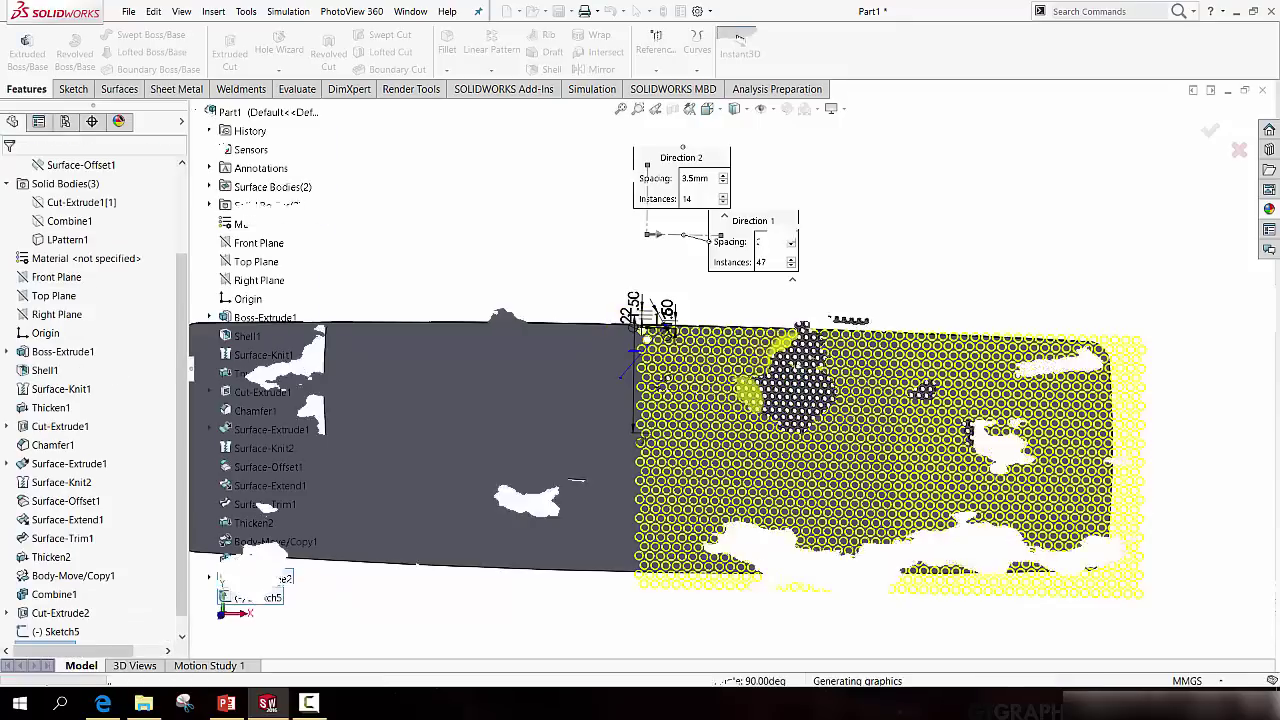
Mirror the linear hole pattern about the Right Plane to perforate the other half of the panel.
left_click(581, 70)
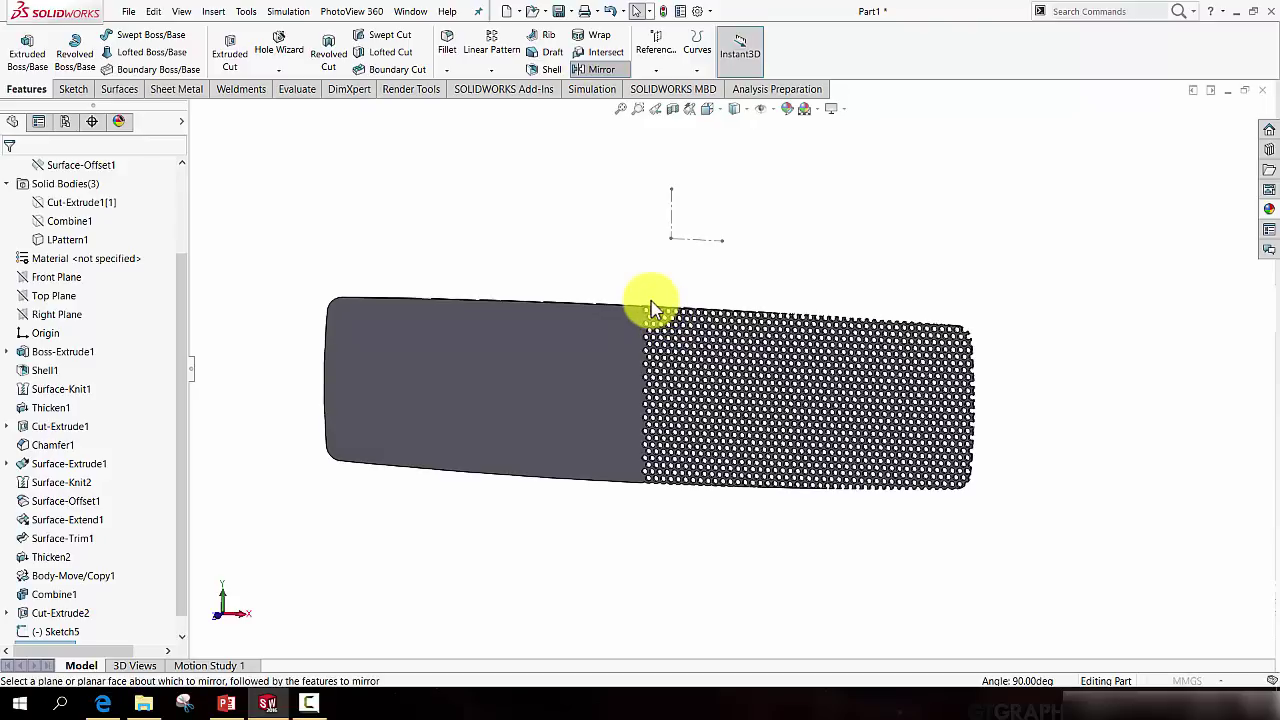
scroll(638, 350, "down", 2)
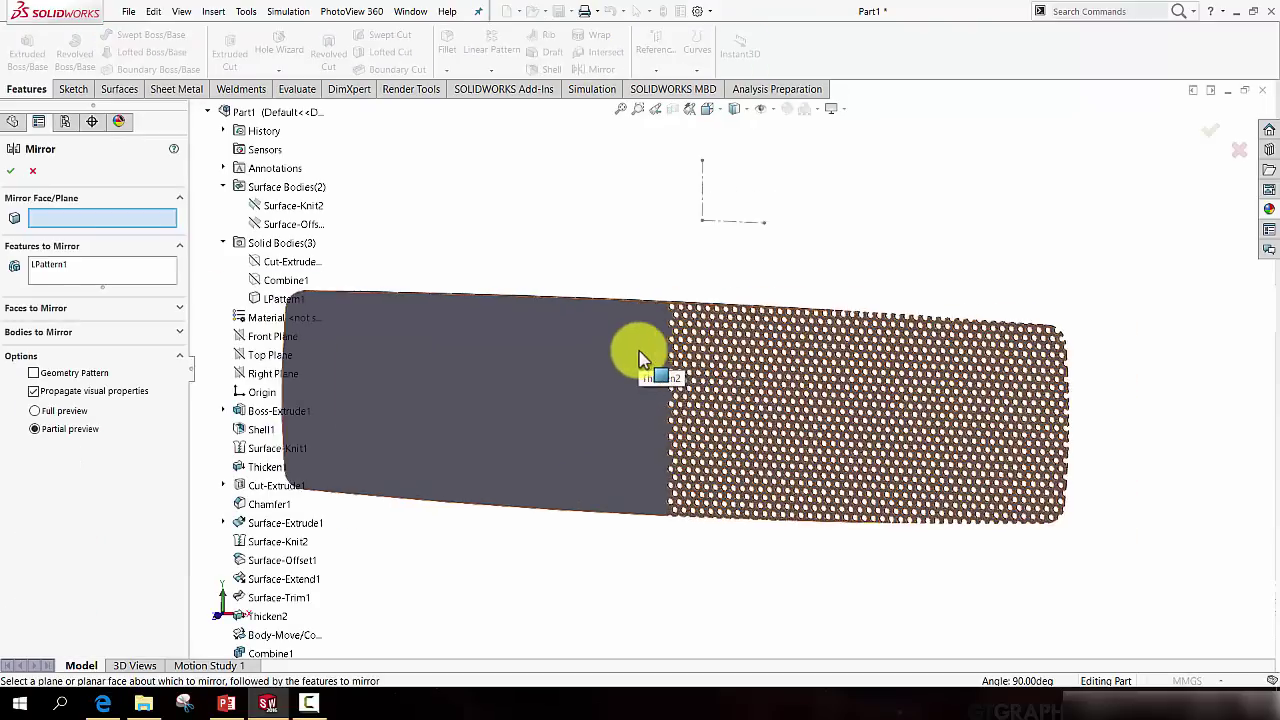
scroll(640, 358, "up", 1)
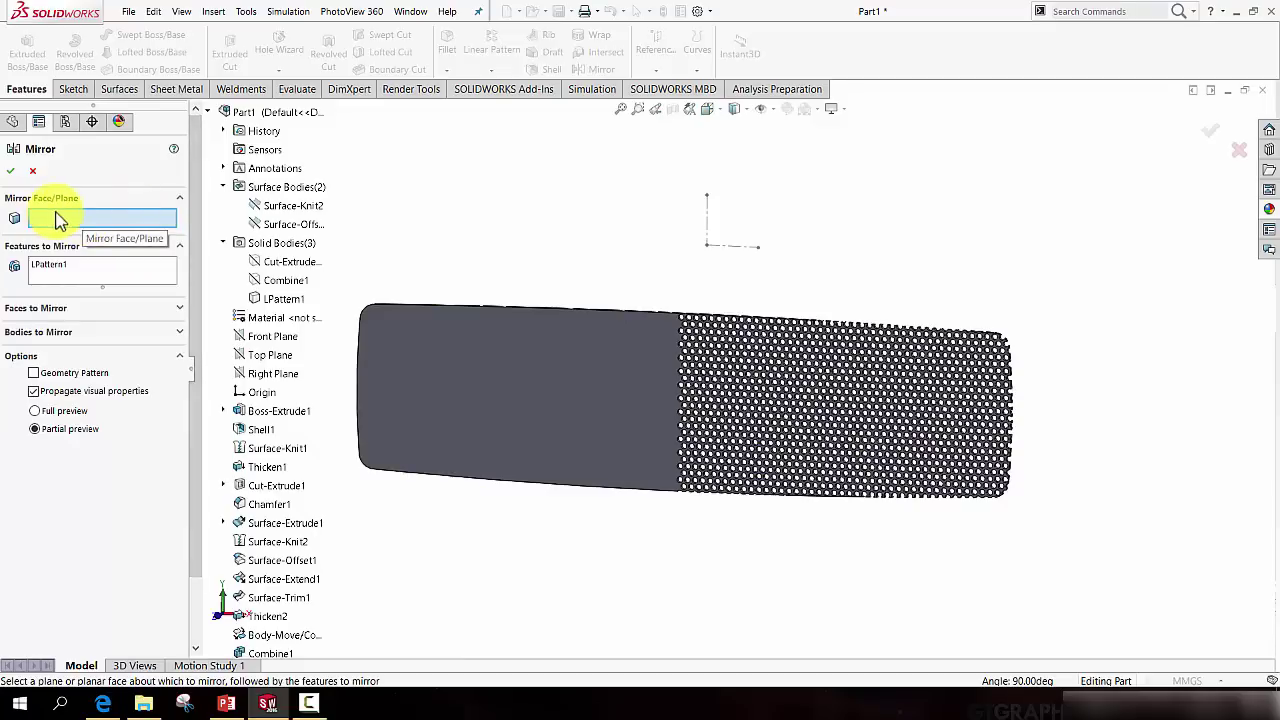
left_click(274, 372)
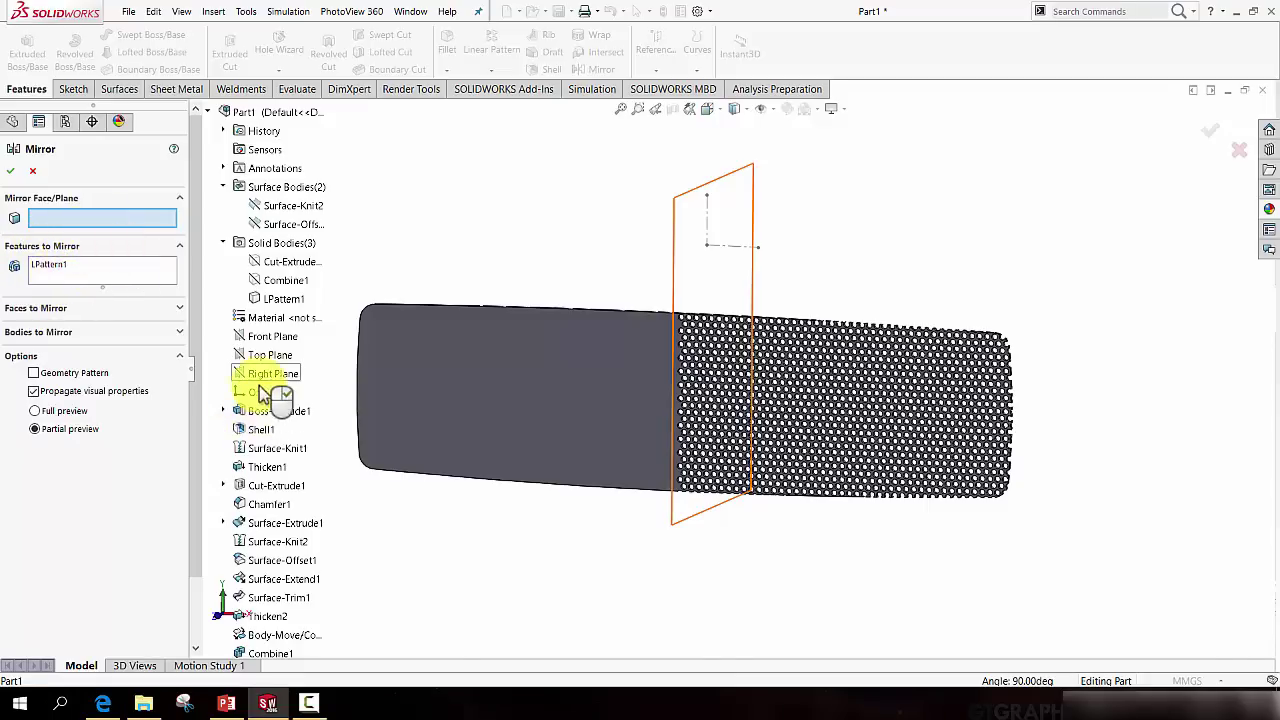
left_click(99, 209)
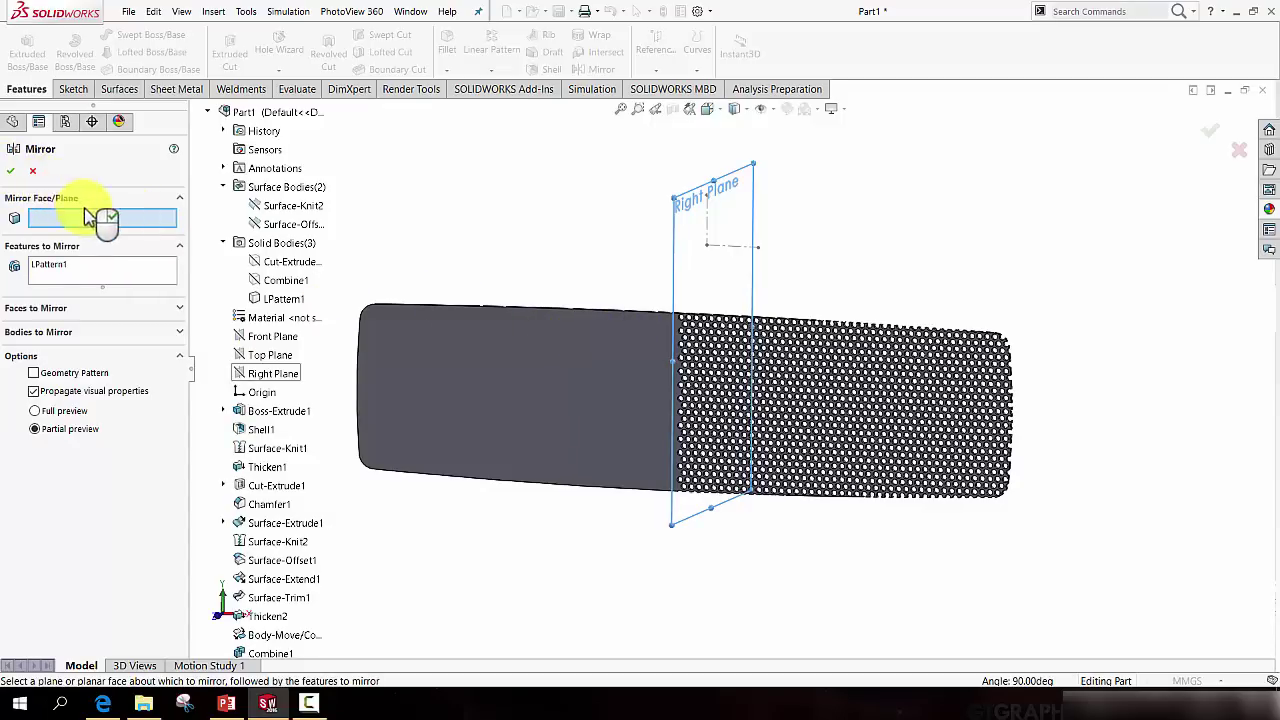
left_click(88, 218)
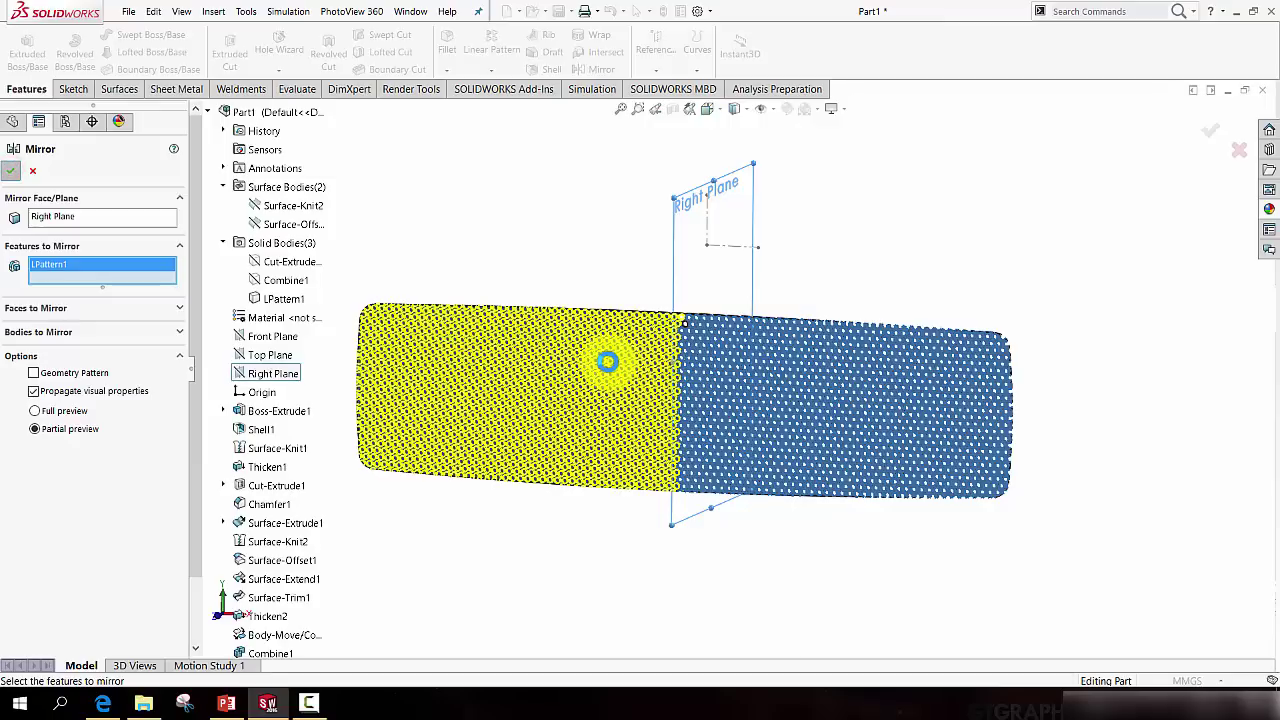
right_click(607, 362)
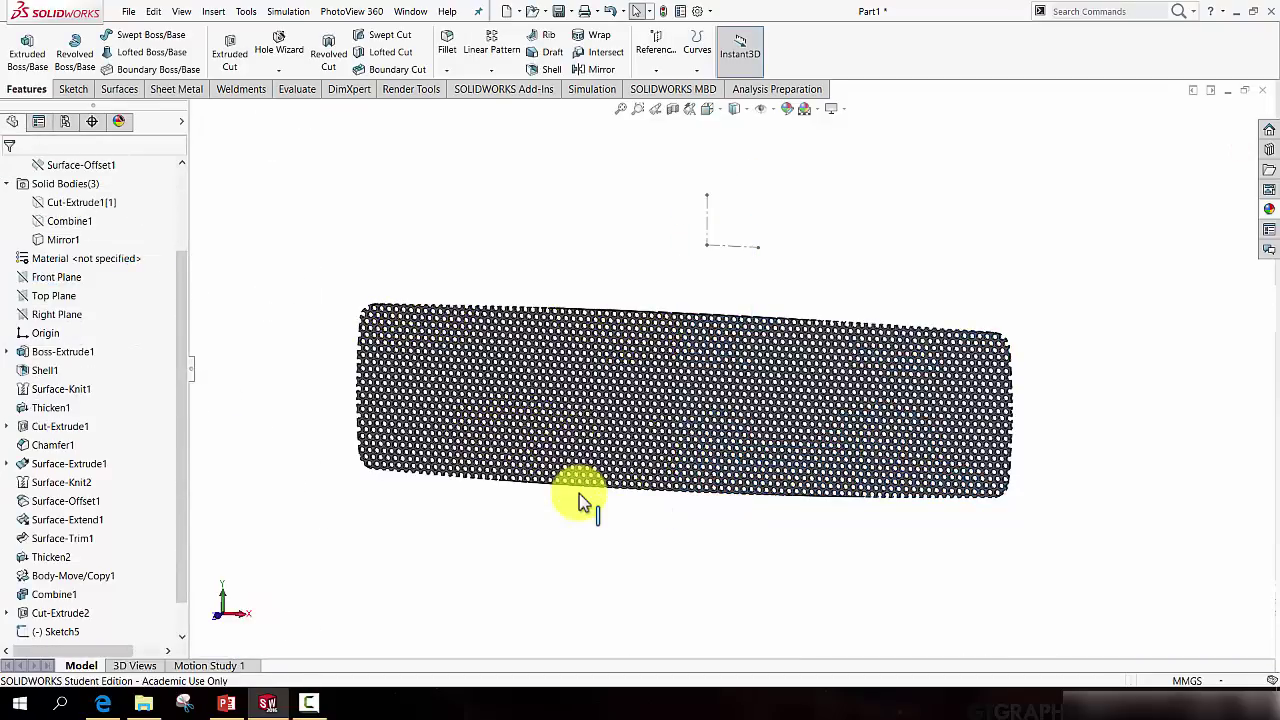
Show the hidden solid bodies Cut-Extrude1[1] and Combine1 around the perforated panel.
middle_click_drag(660, 490, 637, 531)
middle_click_drag(370, 574, 472, 425)
scroll(80, 260, "up", 3)
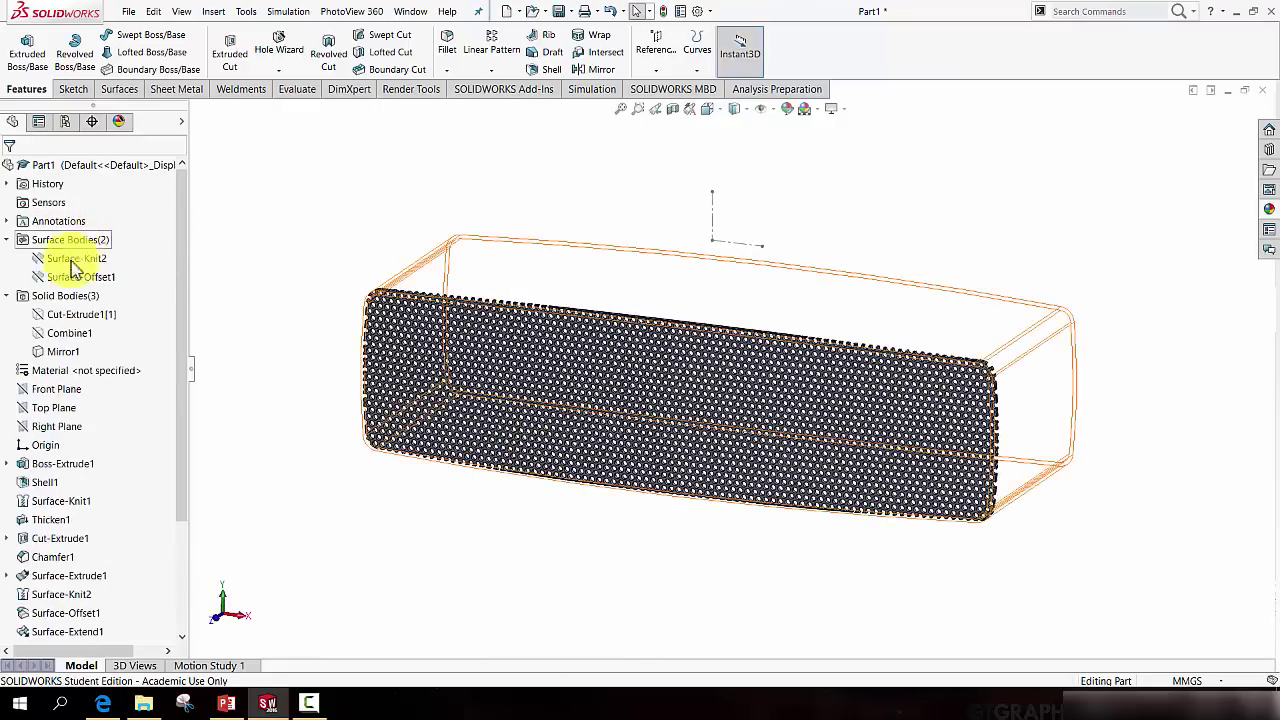
right_click(85, 314)
key("Escape")
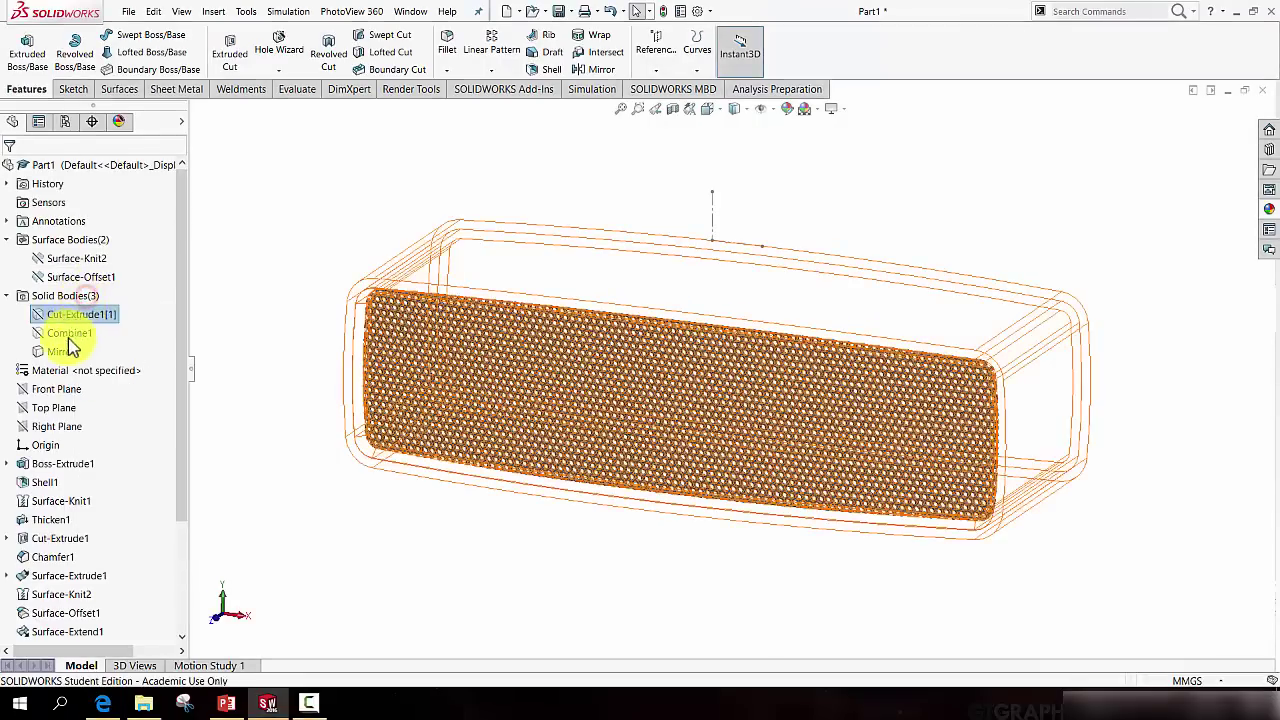
left_click(72, 333)
right_click(82, 330)
key("Escape")
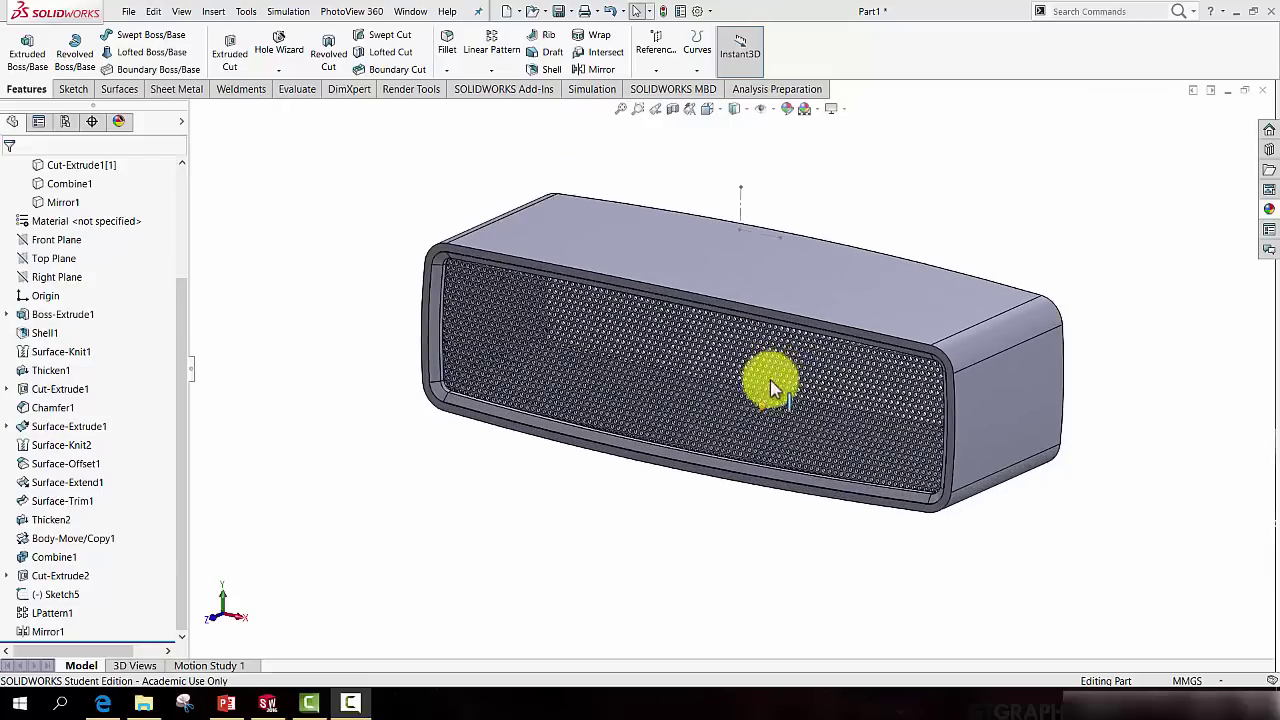
Hide the centerline sketch above the speaker body.
middle_click_drag(757, 386, 749, 229)
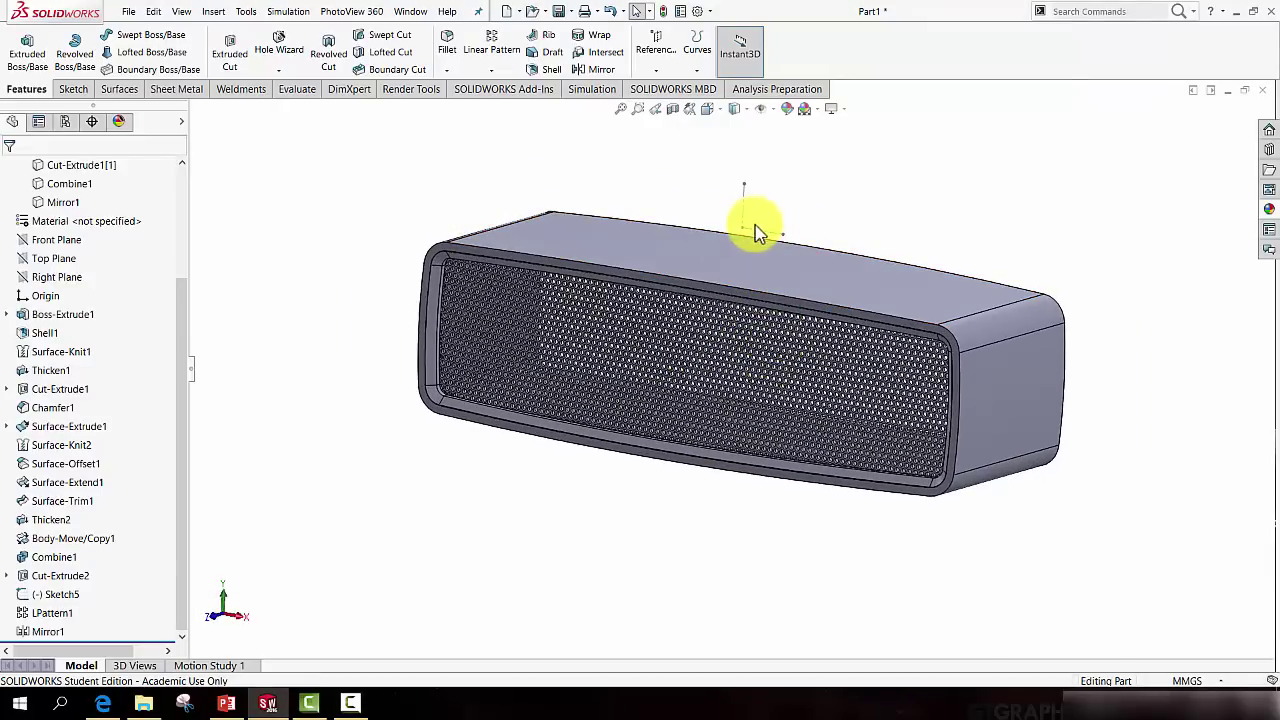
right_click(52, 594)
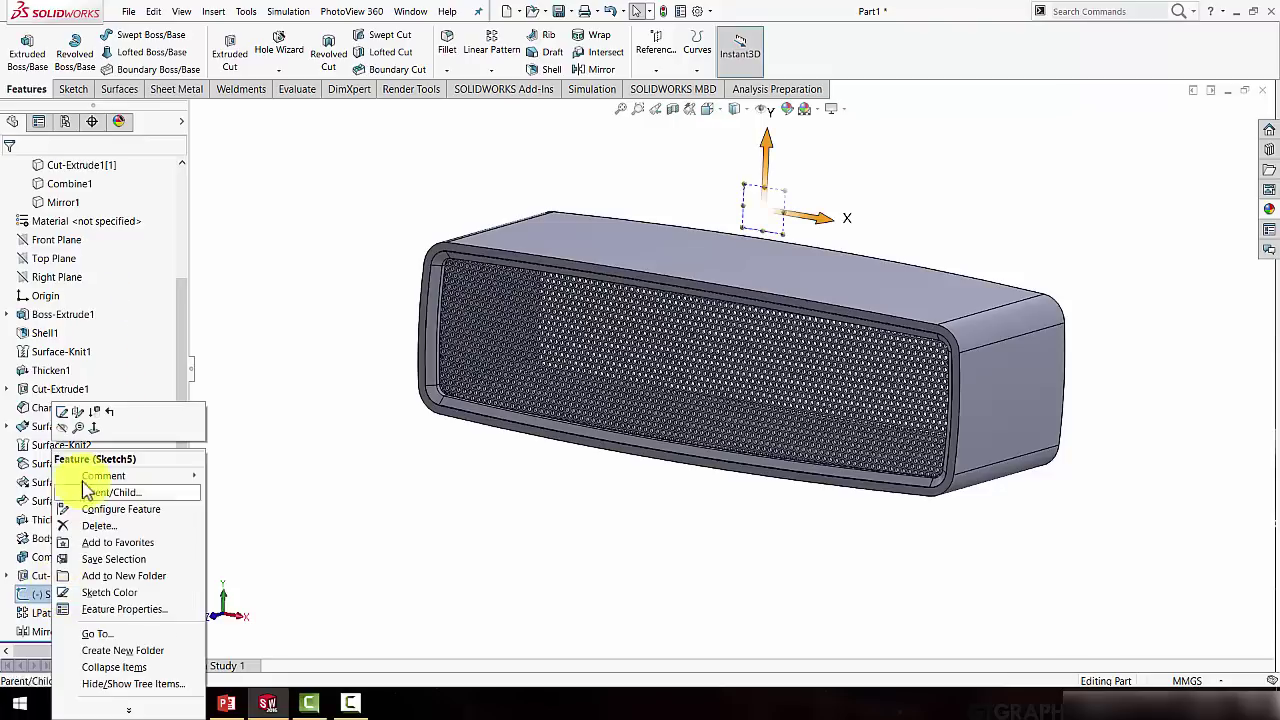
left_click(62, 430)
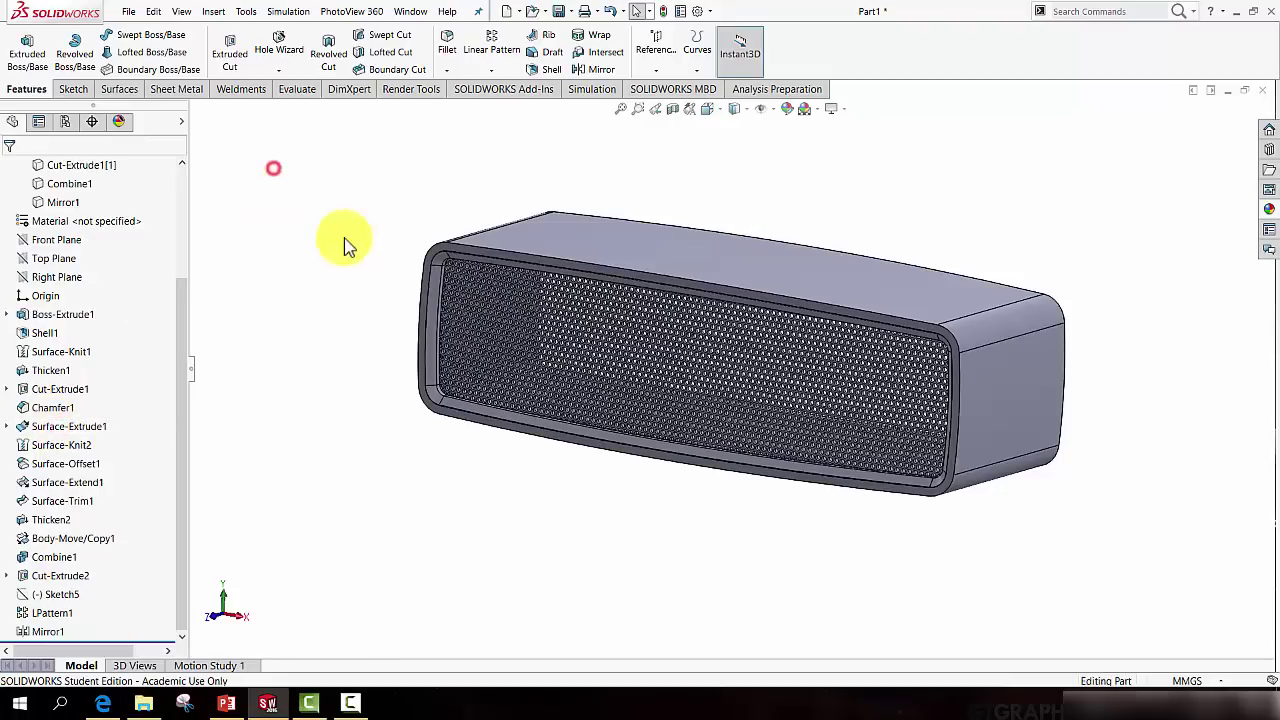
Hide the solid bodies Cut-Extrude1[1] and Combine1, isolating the perforated panel for inspection.
scroll(440, 310, "down", 5)
scroll(977, 363, "up", 3)
scroll(886, 331, "down", 3)
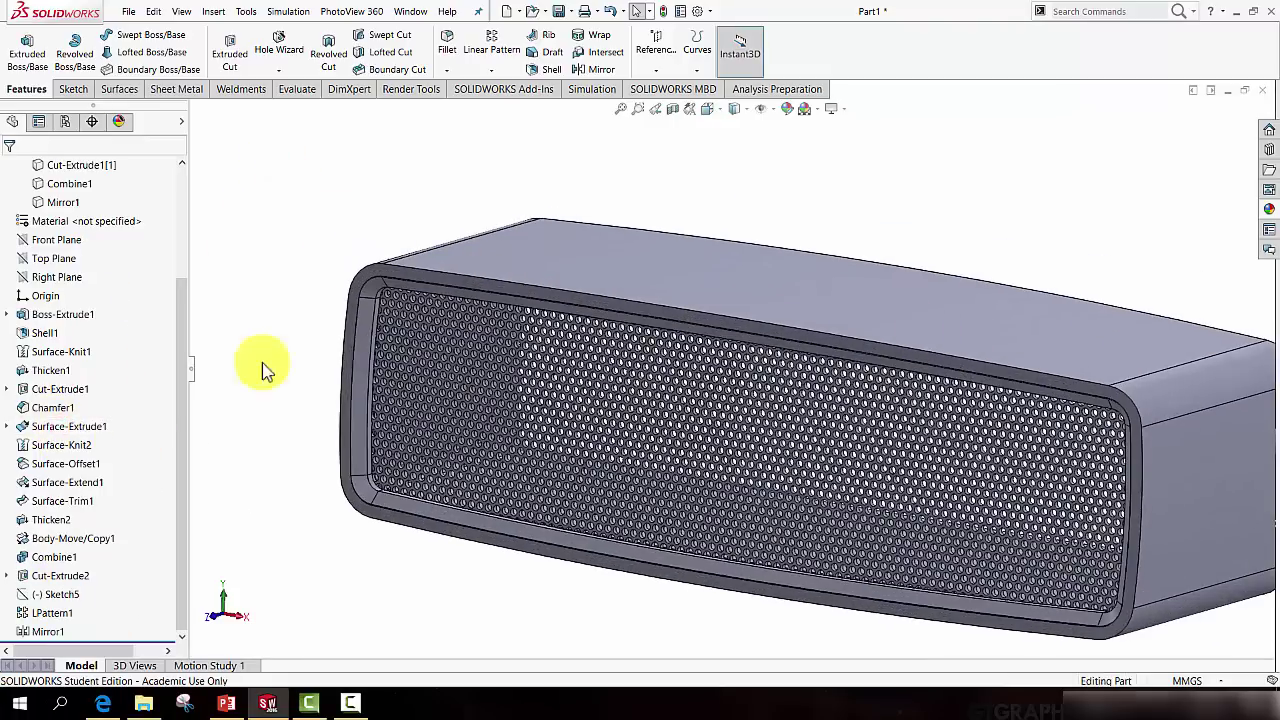
scroll(152, 347, "up", 3)
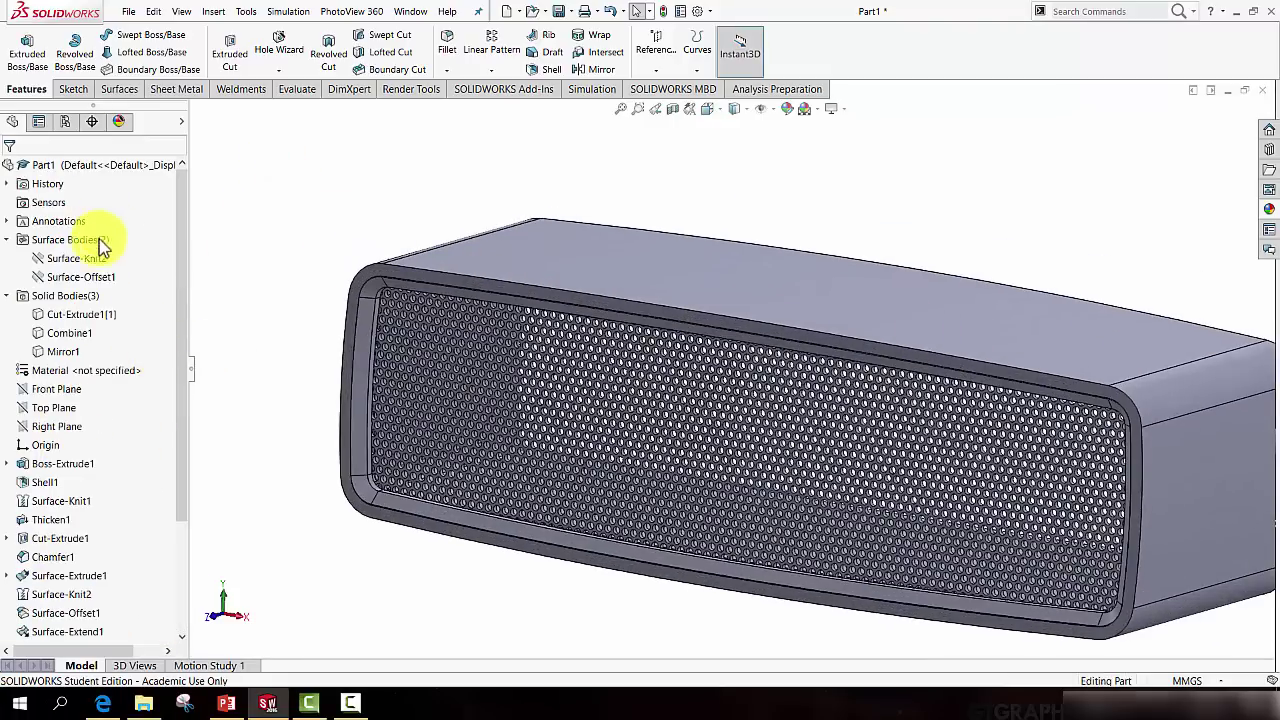
right_click(70, 316)
left_click(78, 298)
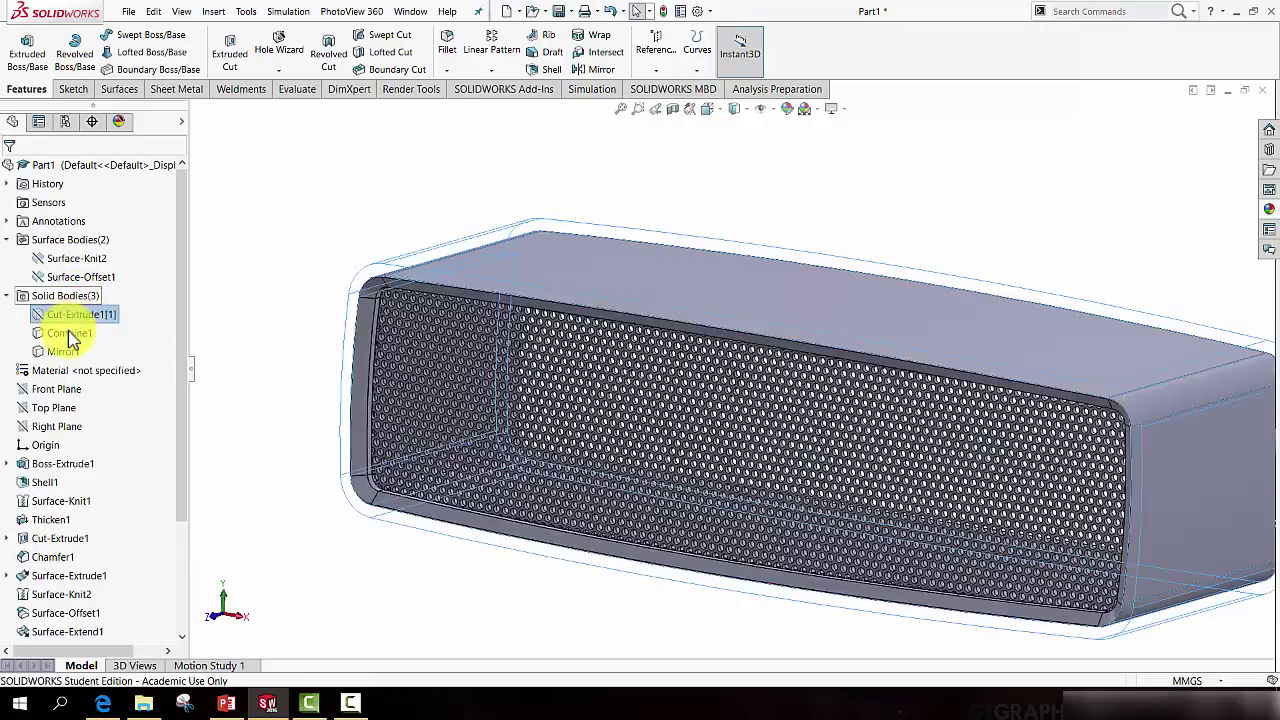
right_click(68, 338)
left_click(72, 318)
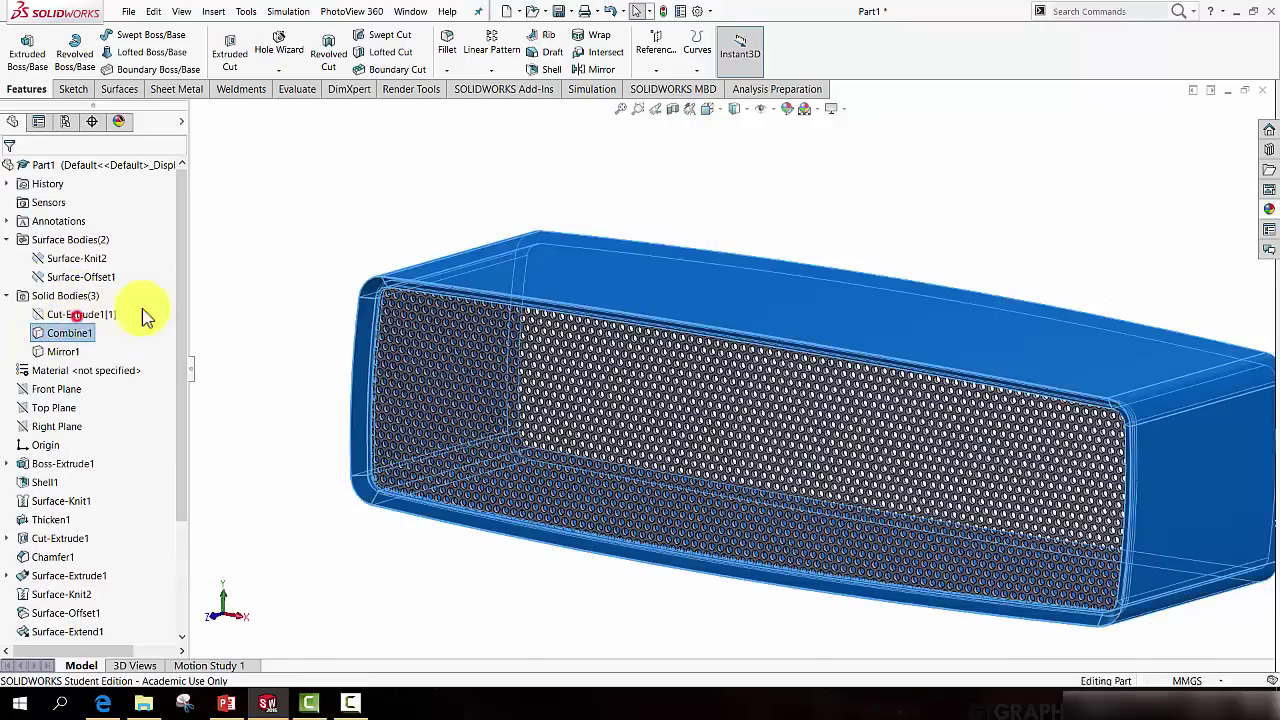
scroll(508, 400, "up", 3)
mouse_move(508, 400)
middle_mouse_down()
mouse_move(595, 373)
mouse_move(531, 389)
middle_mouse_up()
scroll(723, 420, "down", 5)
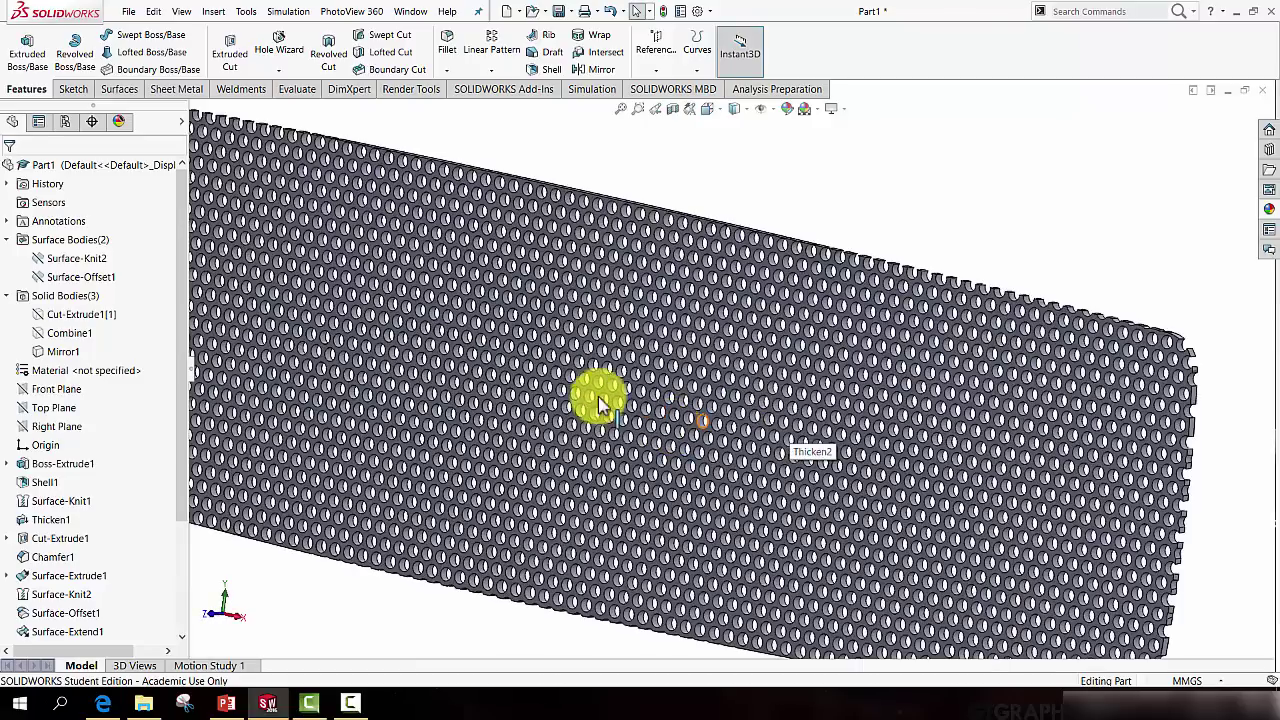
scroll(455, 340, "up", 5)
scroll(486, 334, "down", 2)
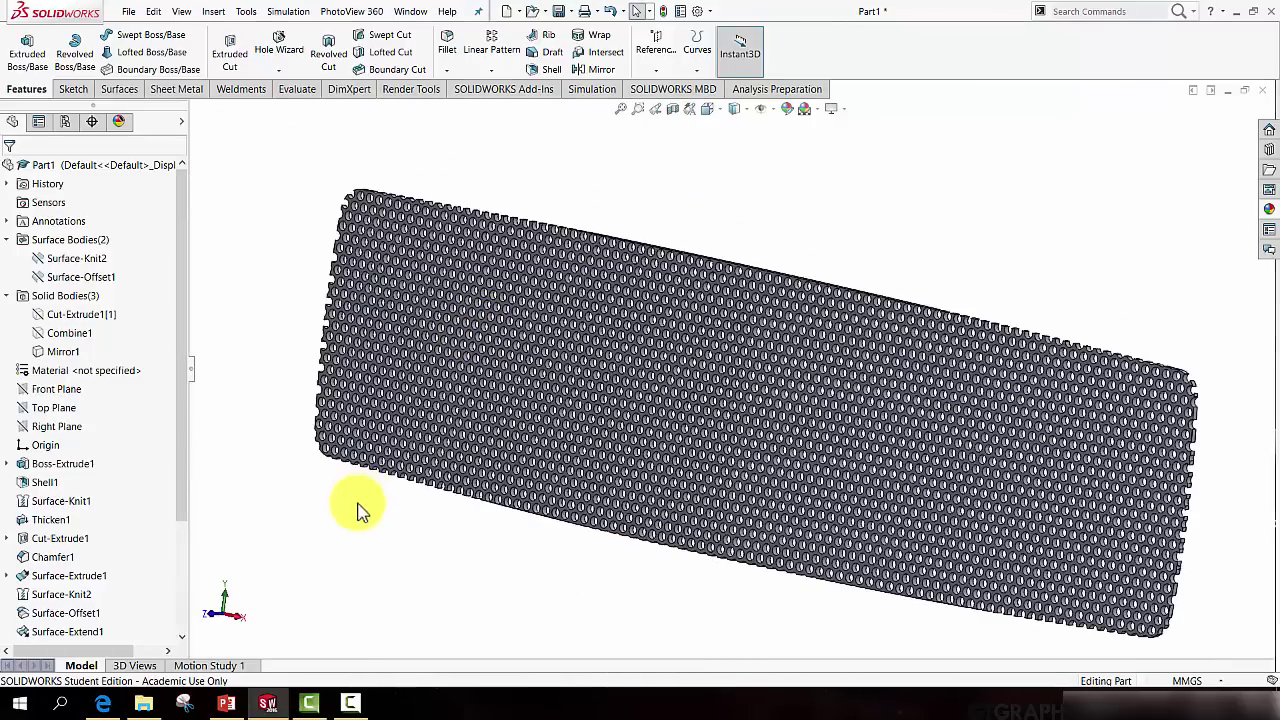
Switch to the Bose Speaker presentation in PowerPoint and insert the bose-black-logo picture on slide 4.
left_click(227, 704)
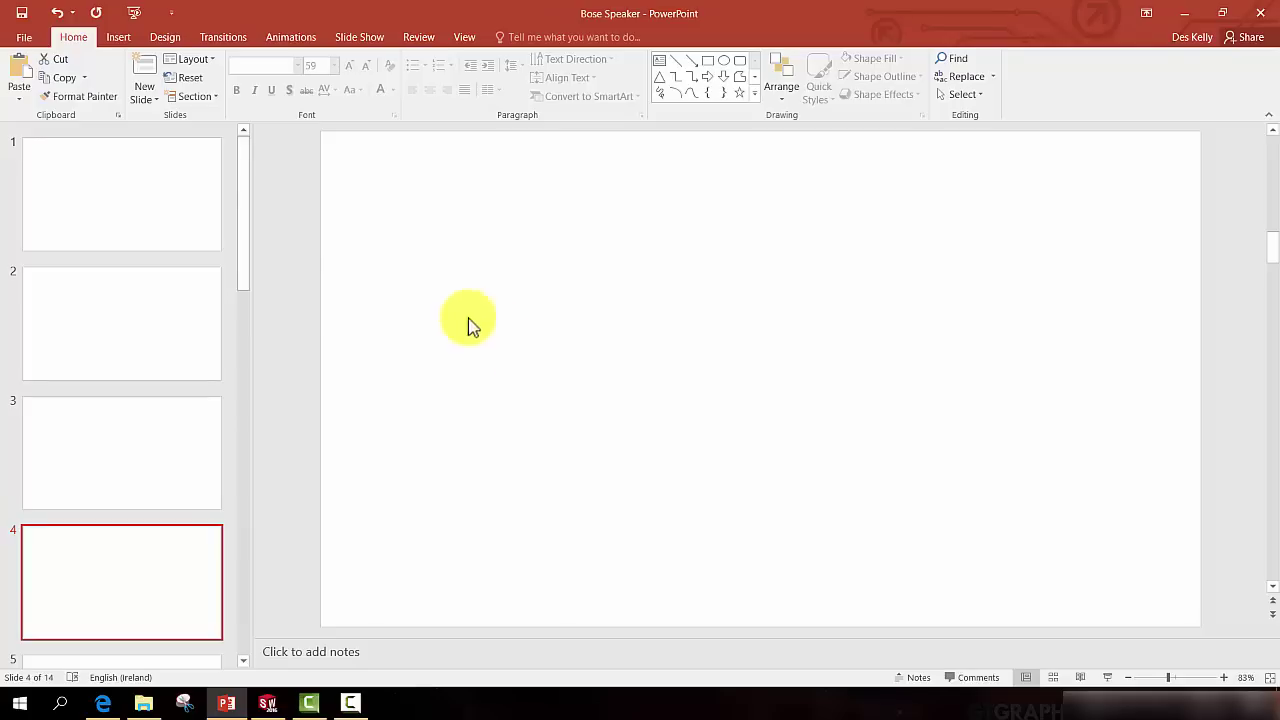
left_click(117, 37)
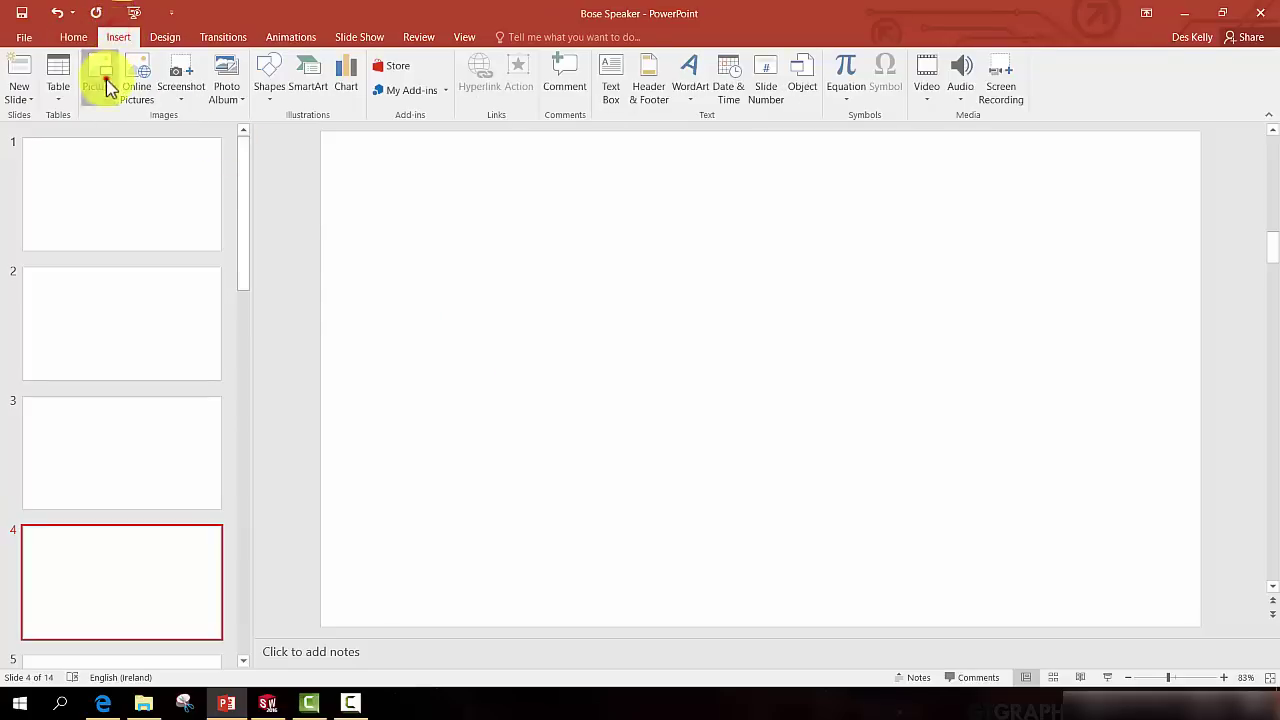
left_click(112, 92)
left_click(282, 143)
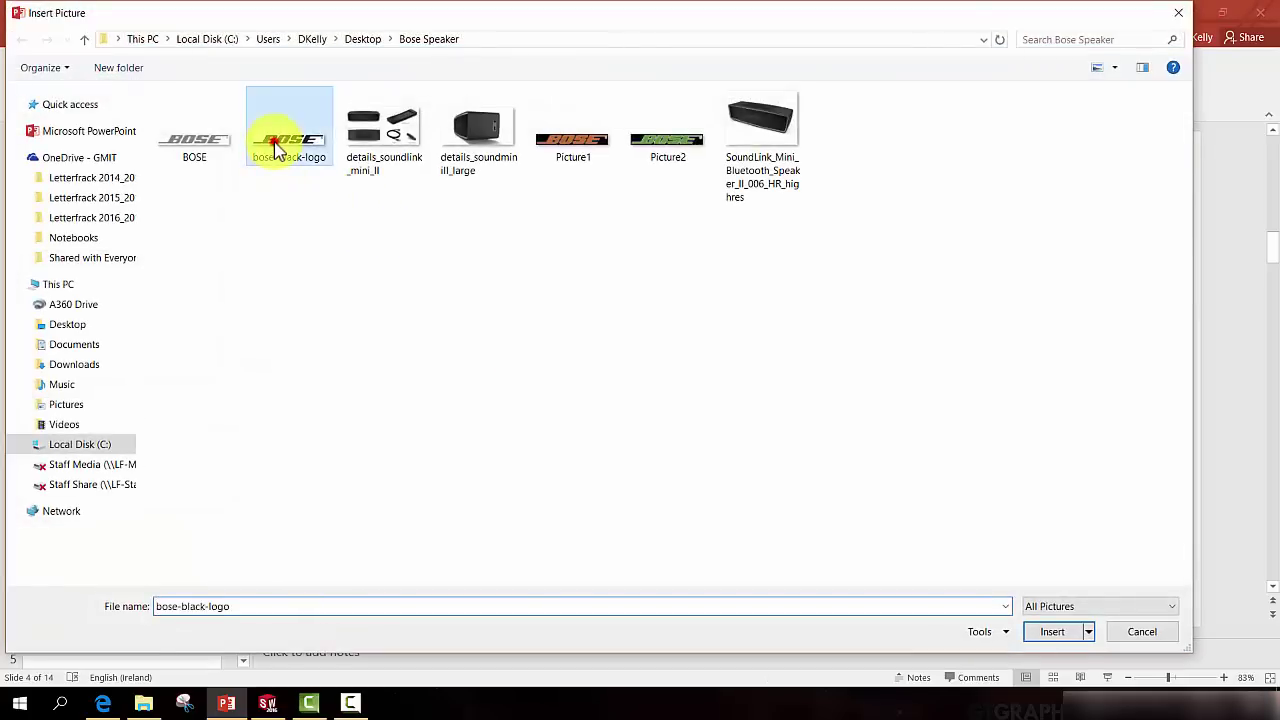
double_click(282, 143)
Move the logo over the slide's upper edge and enlarge it to about 53 cm wide and 8 cm high.
left_click_drag(646, 380, 534, 366)
scroll(543, 366, "down", 5, "ctrl")
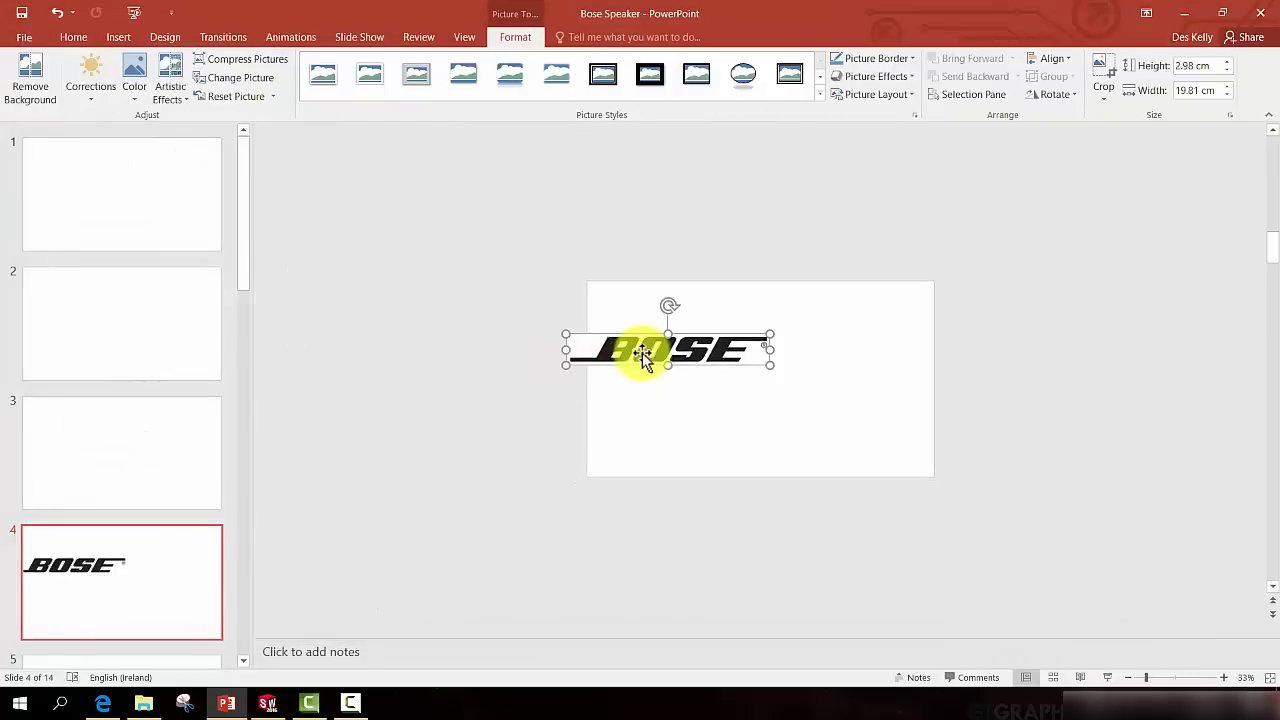
left_click_drag(645, 357, 510, 176)
scroll(750, 371, "up", 4, "ctrl")
scroll(714, 357, "down", 1, "ctrl")
scroll(704, 357, "down", 1, "ctrl")
mouse_move(683, 213)
left_mouse_down()
mouse_move(757, 271)
mouse_move(729, 237)
mouse_move(684, 219)
left_mouse_up()
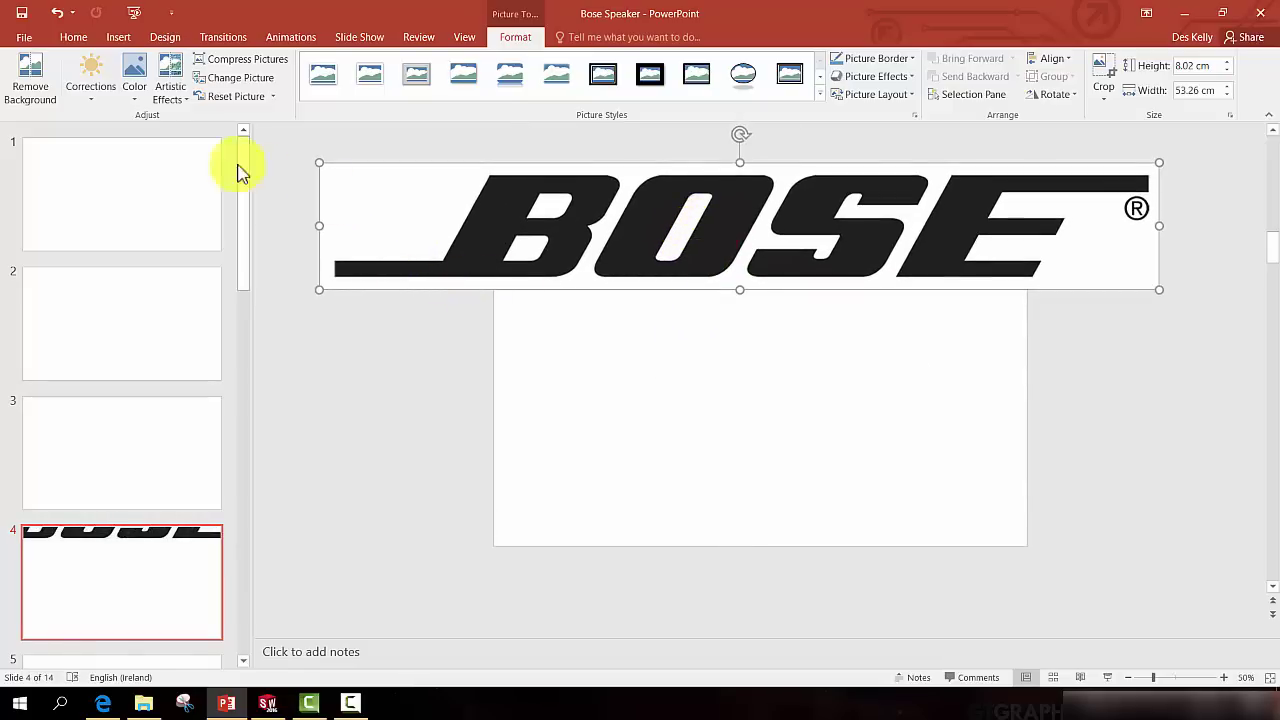
Make the logo's white background transparent and shift the picture slightly down.
left_click(130, 96)
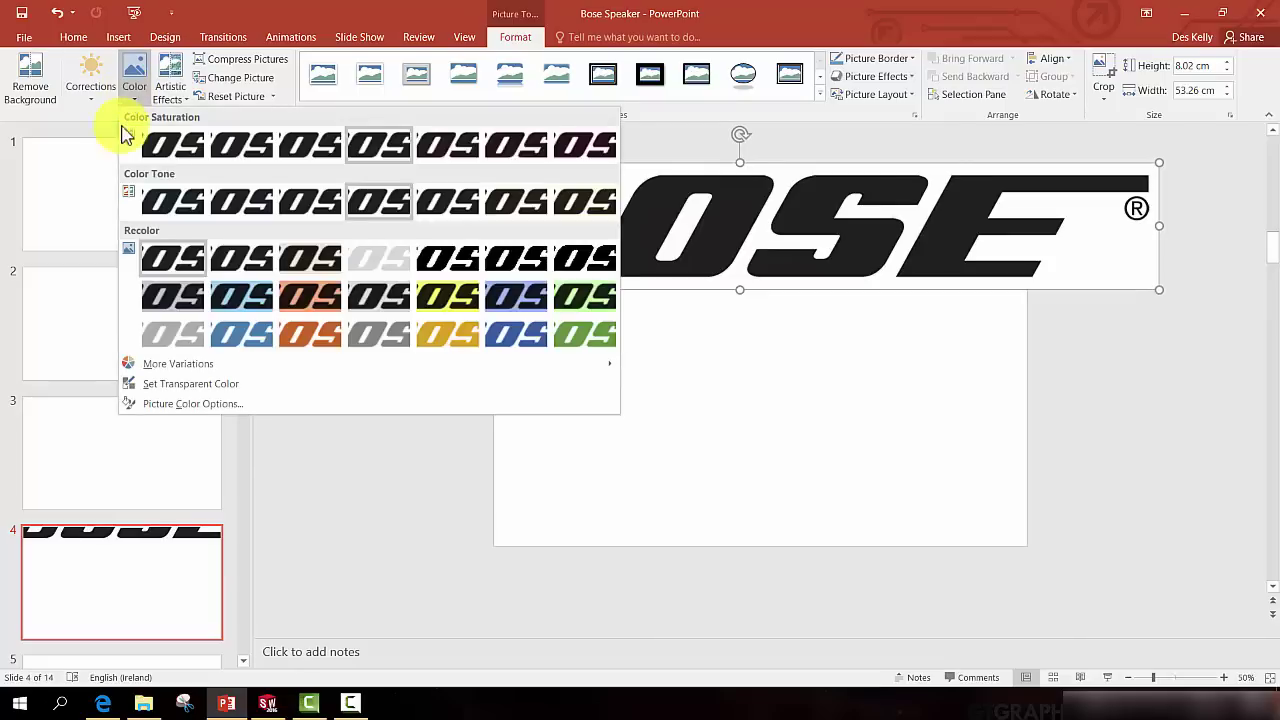
left_click(183, 386)
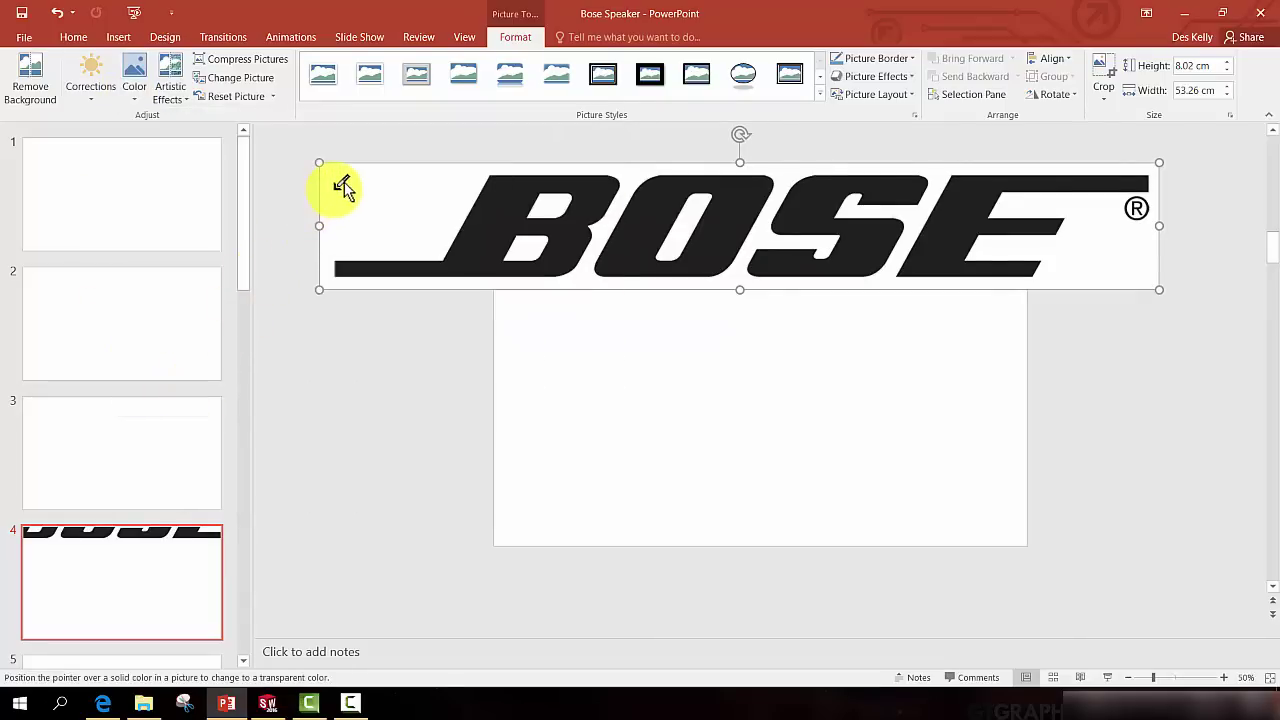
left_click(373, 211)
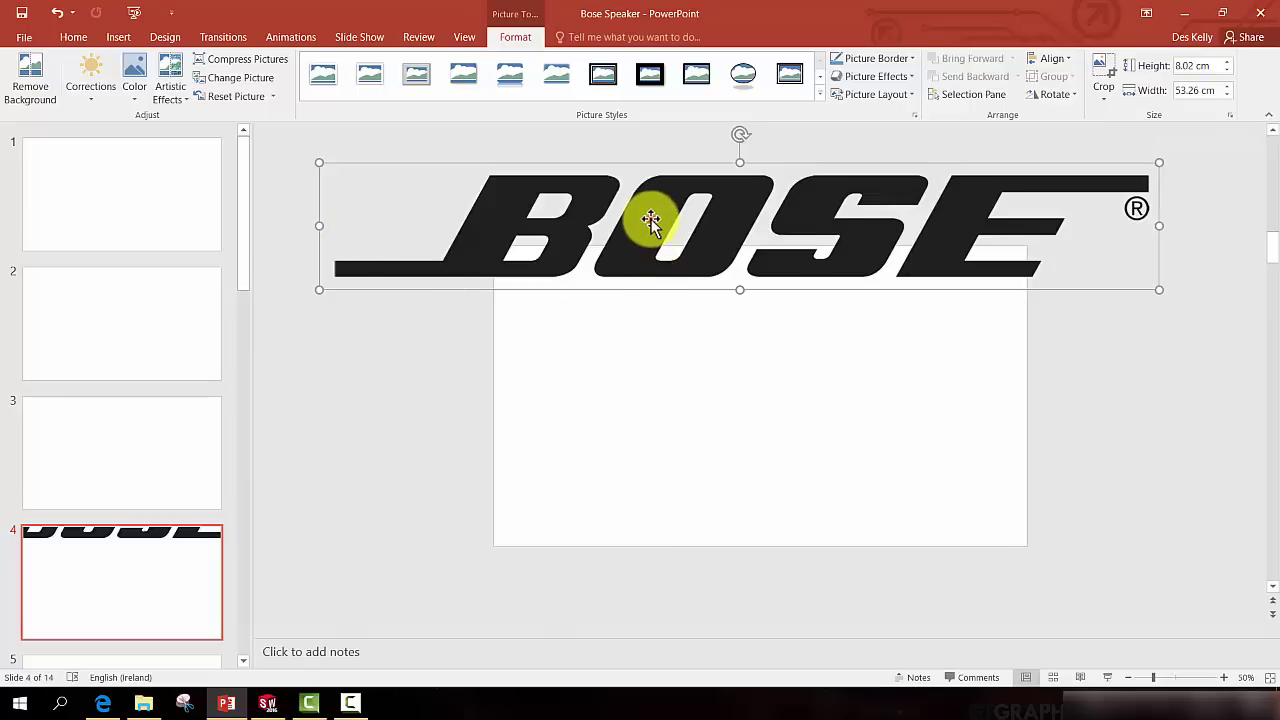
mouse_move(650, 220)
left_mouse_down()
mouse_move(623, 277)
mouse_move(666, 337)
mouse_move(645, 233)
left_mouse_up()
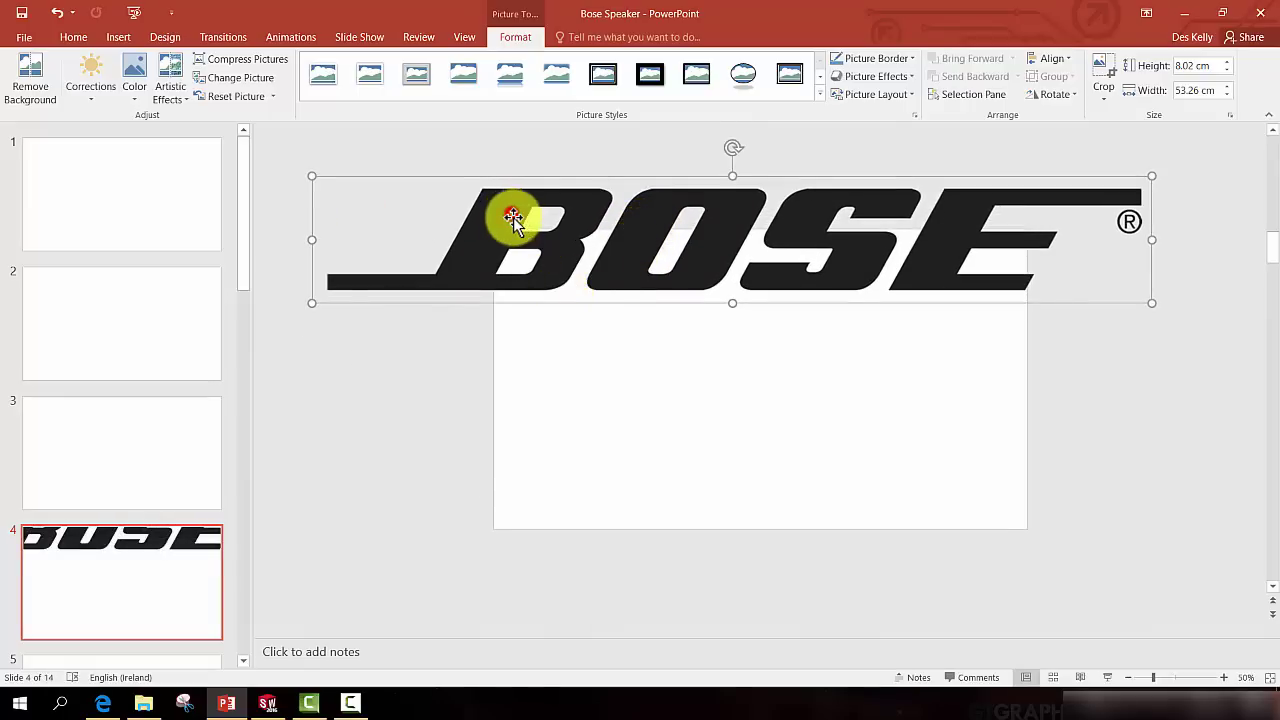
Recolor the logo with the solid green variation and shift it slightly toward the slide's left side.
left_click(135, 100)
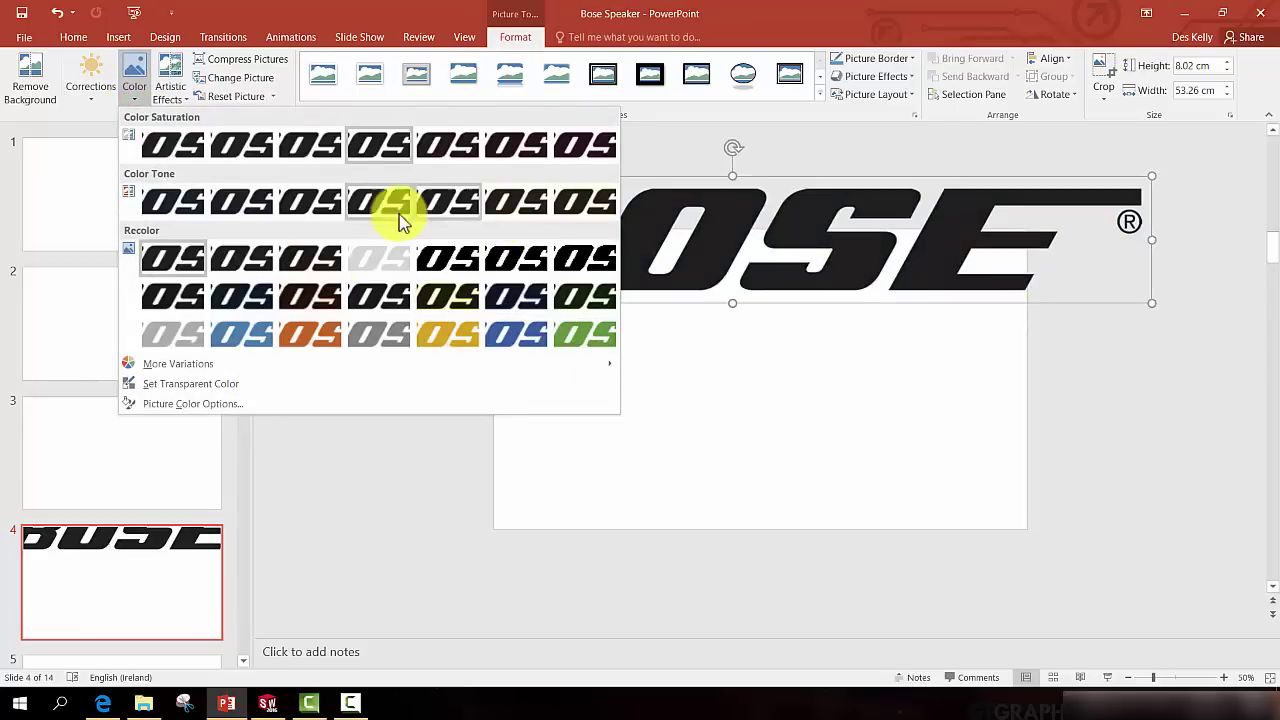
left_click(583, 337)
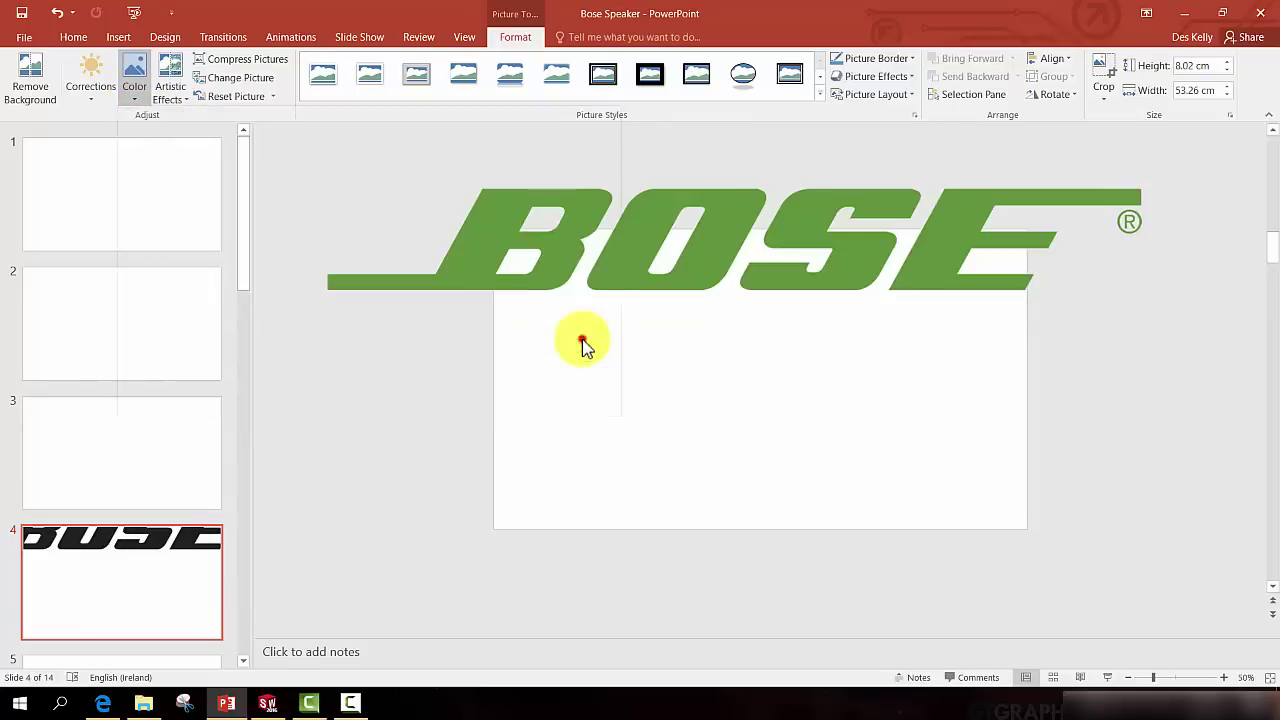
mouse_move(564, 240)
left_mouse_down()
mouse_move(580, 331)
mouse_move(580, 263)
mouse_move(575, 290)
mouse_move(547, 232)
left_mouse_up()
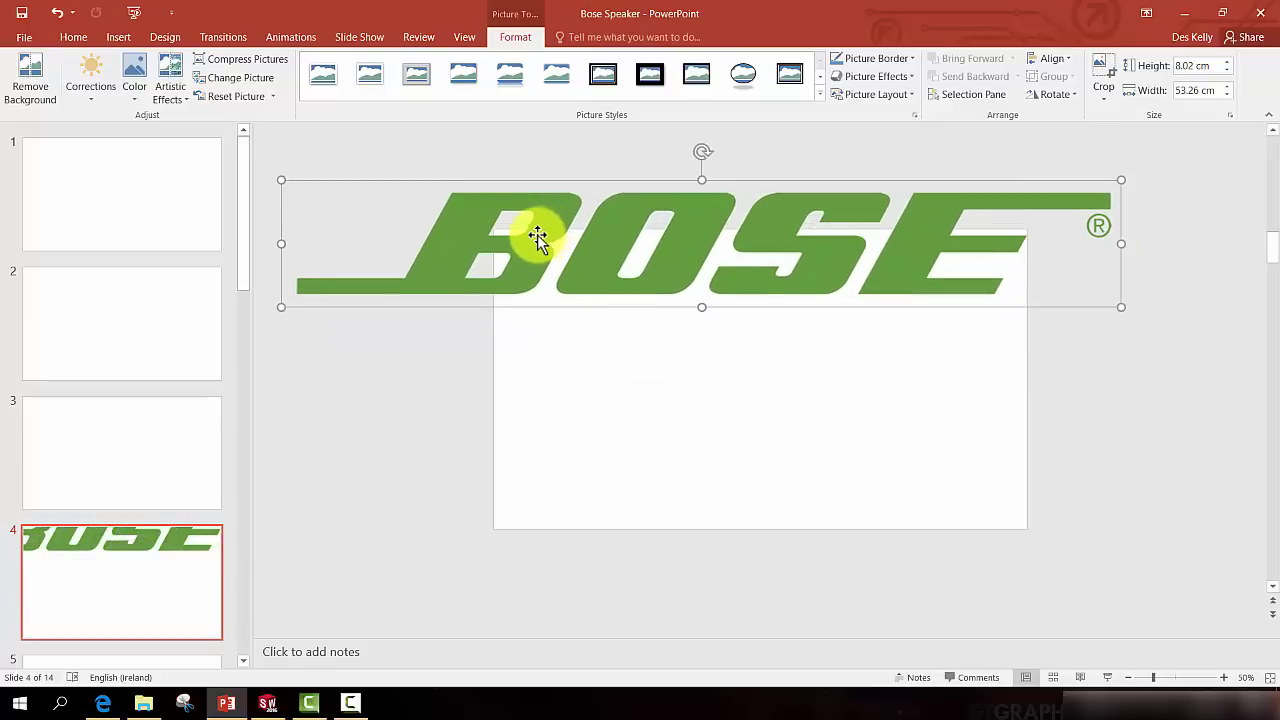
Save the green logo as a picture on the Desktop in PNG format under the file name Bose Logo.
right_click(535, 235)
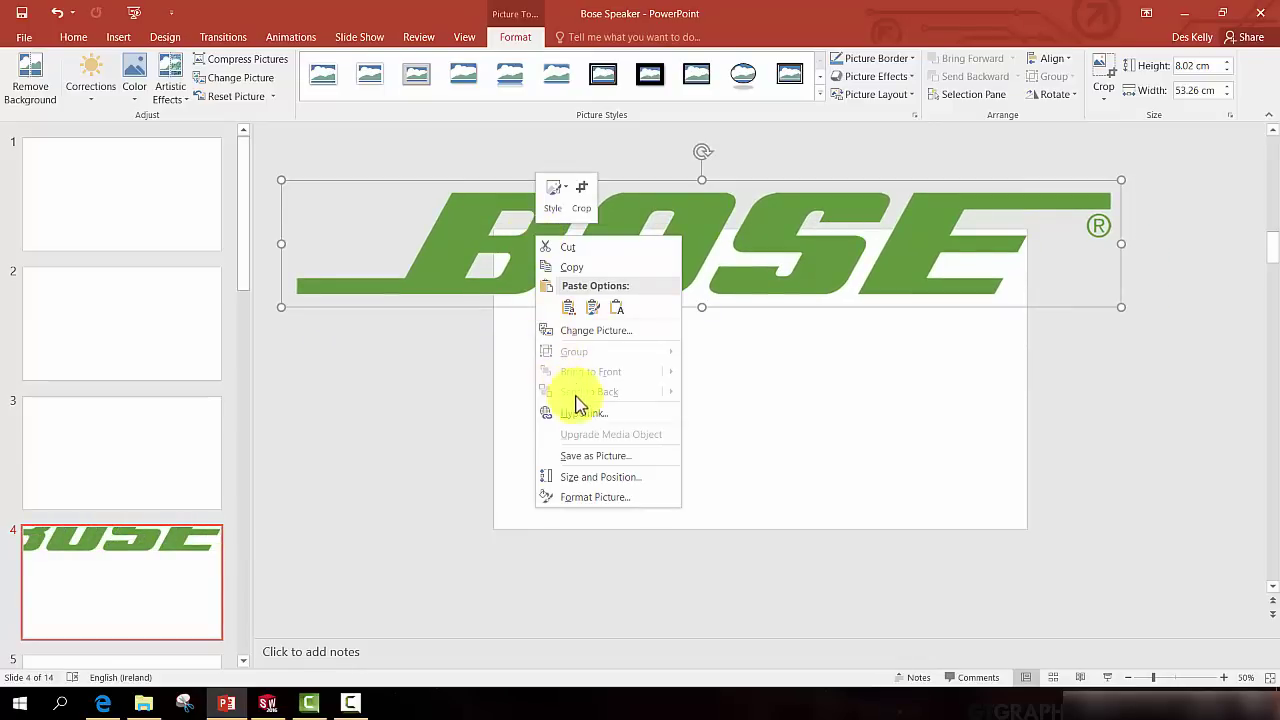
left_click(596, 456)
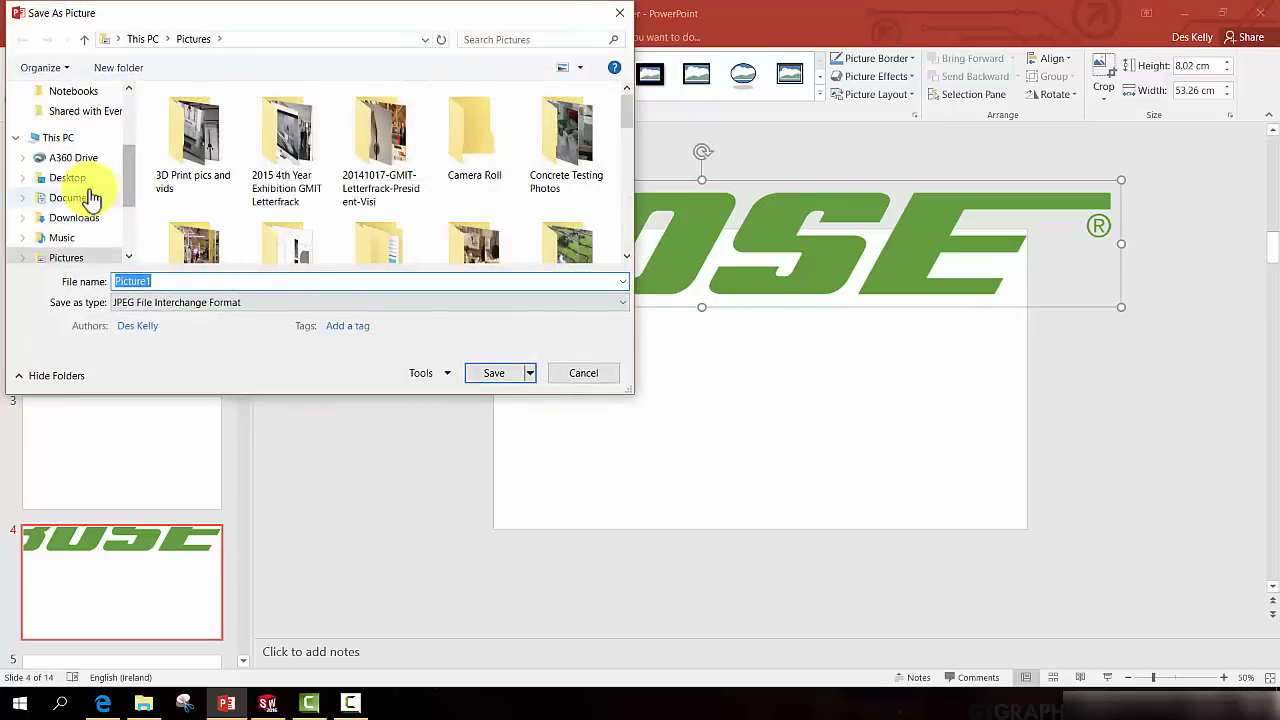
left_click(70, 180)
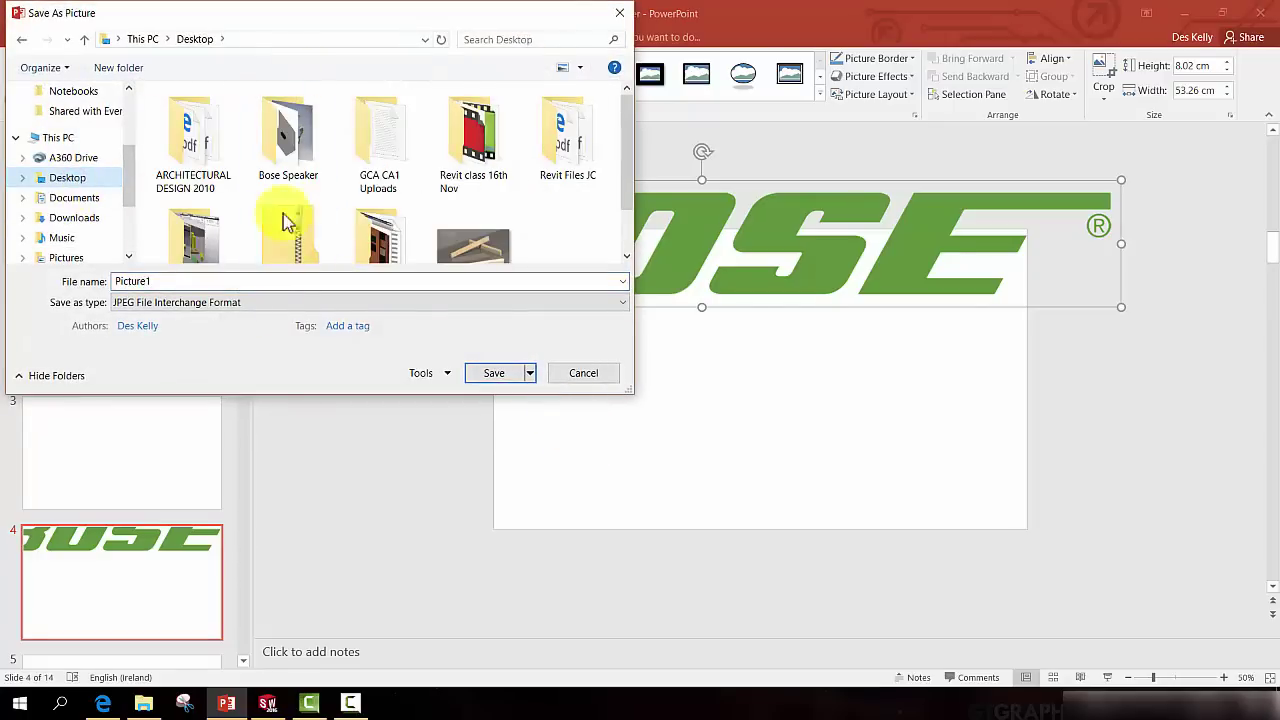
left_click(250, 303)
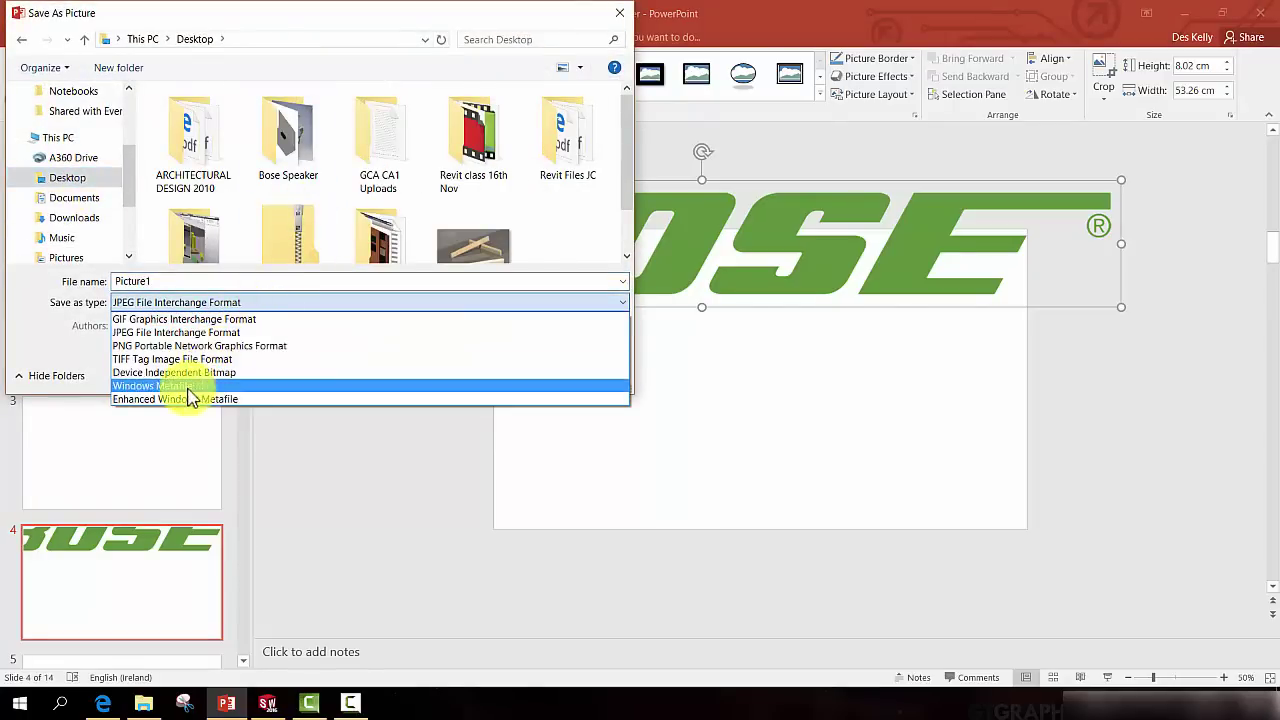
left_click(137, 346)
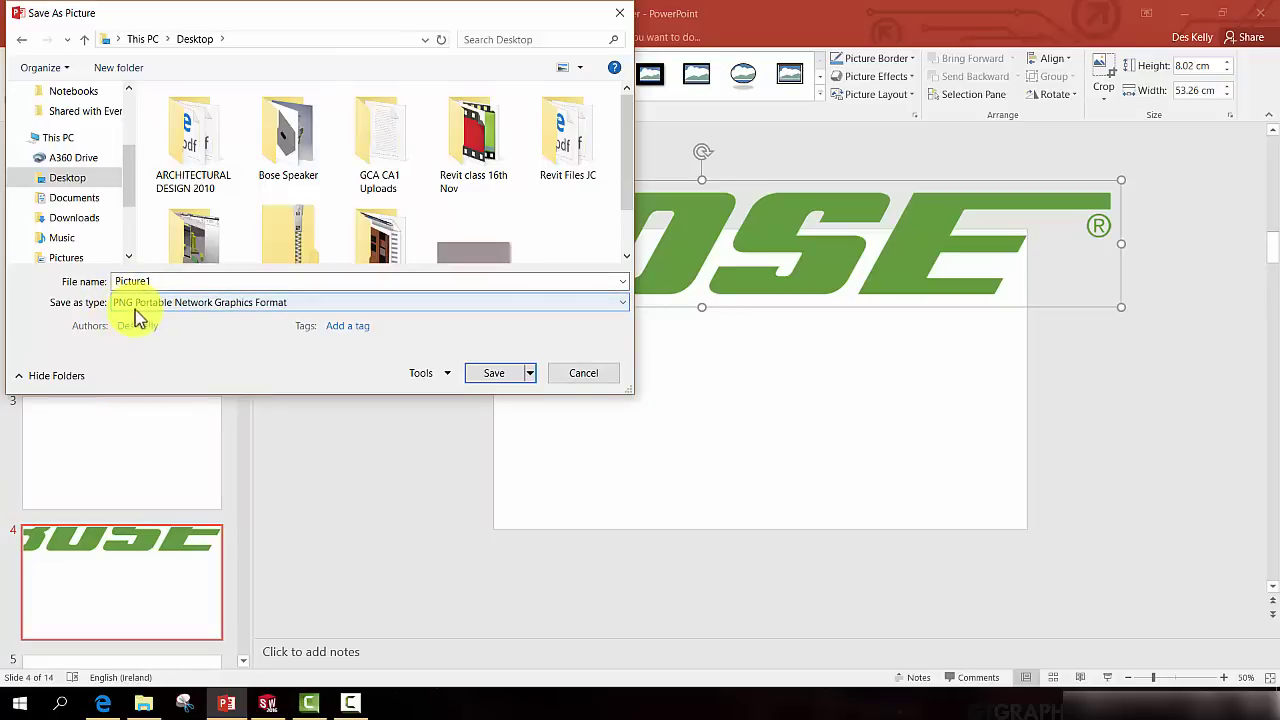
left_click_drag(157, 282, 120, 282)
type("B")
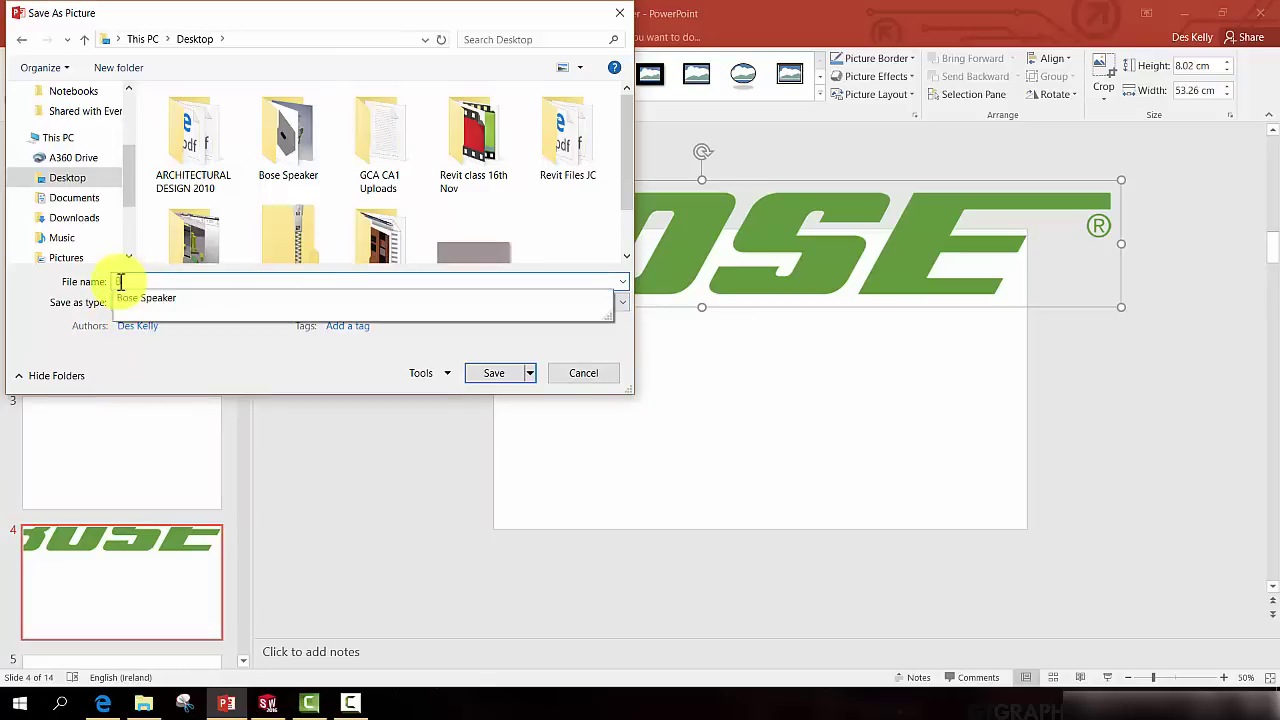
type("ose Logo")
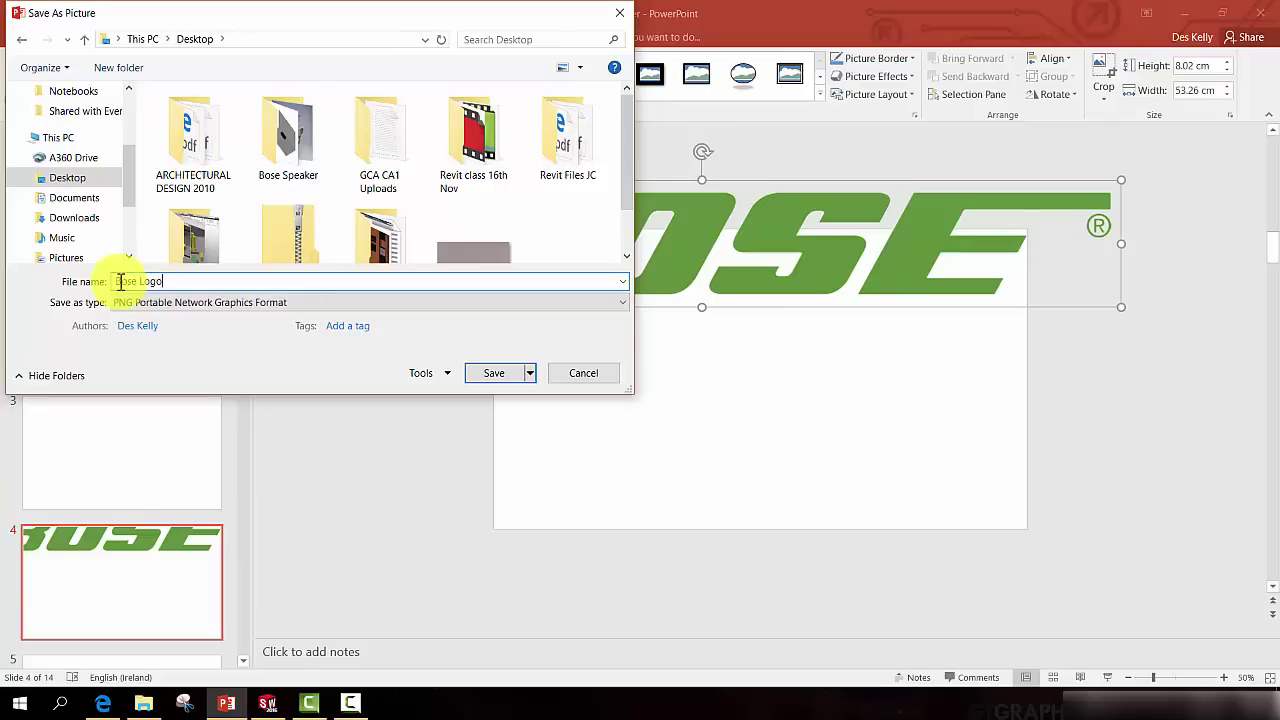
left_click(489, 376)
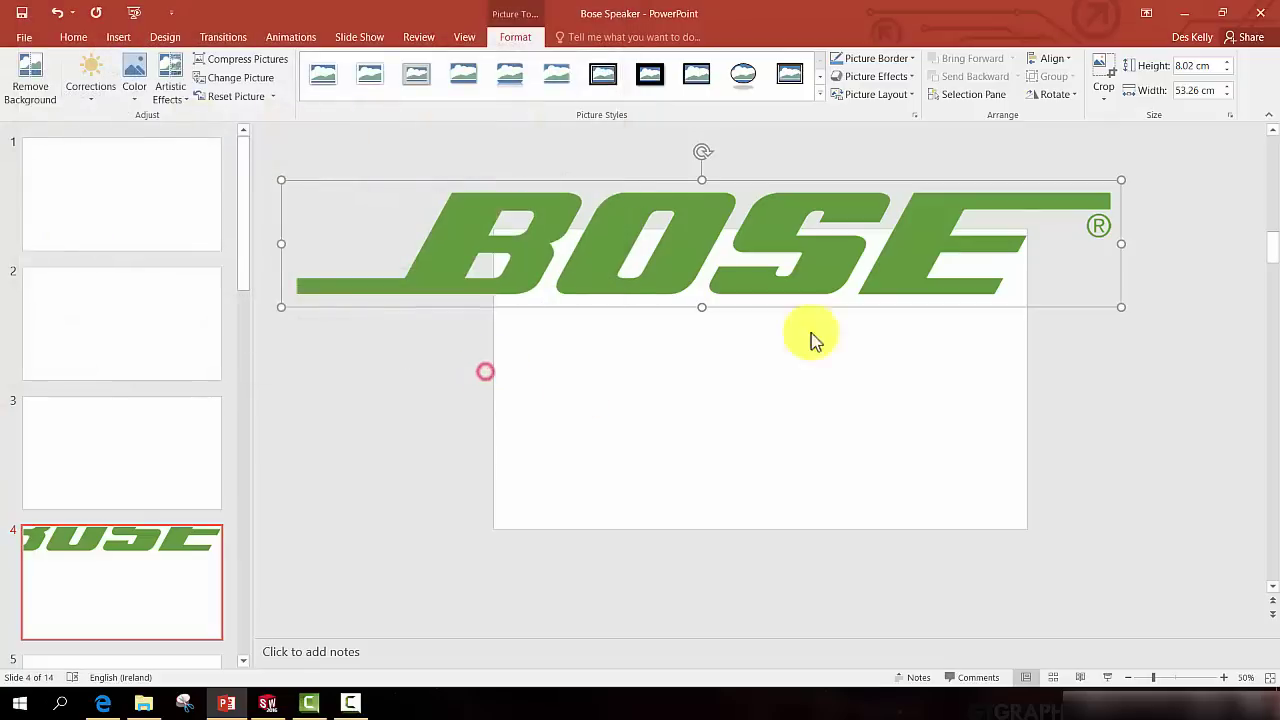
Switch to the SOLIDWORKS part, start a new decal and load the Bose Logo image from the Desktop.
left_click(1184, 13)
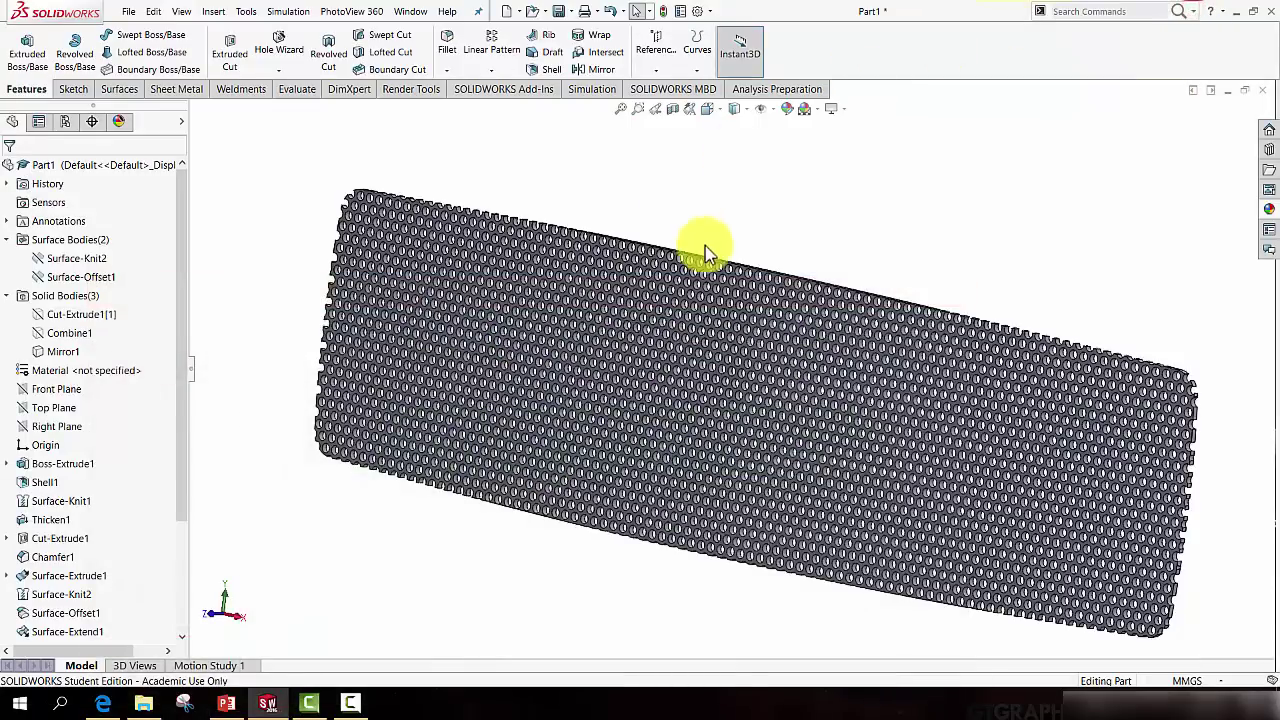
middle_click_drag(705, 255, 434, 194)
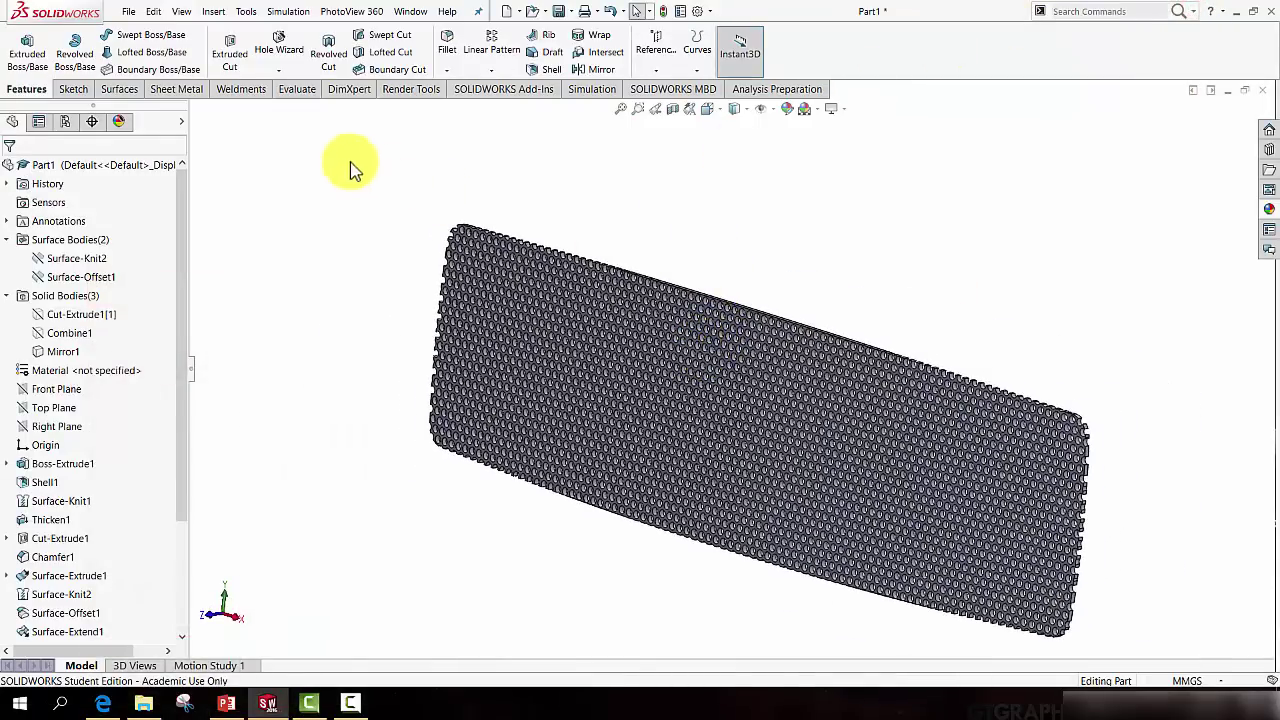
left_click(406, 93)
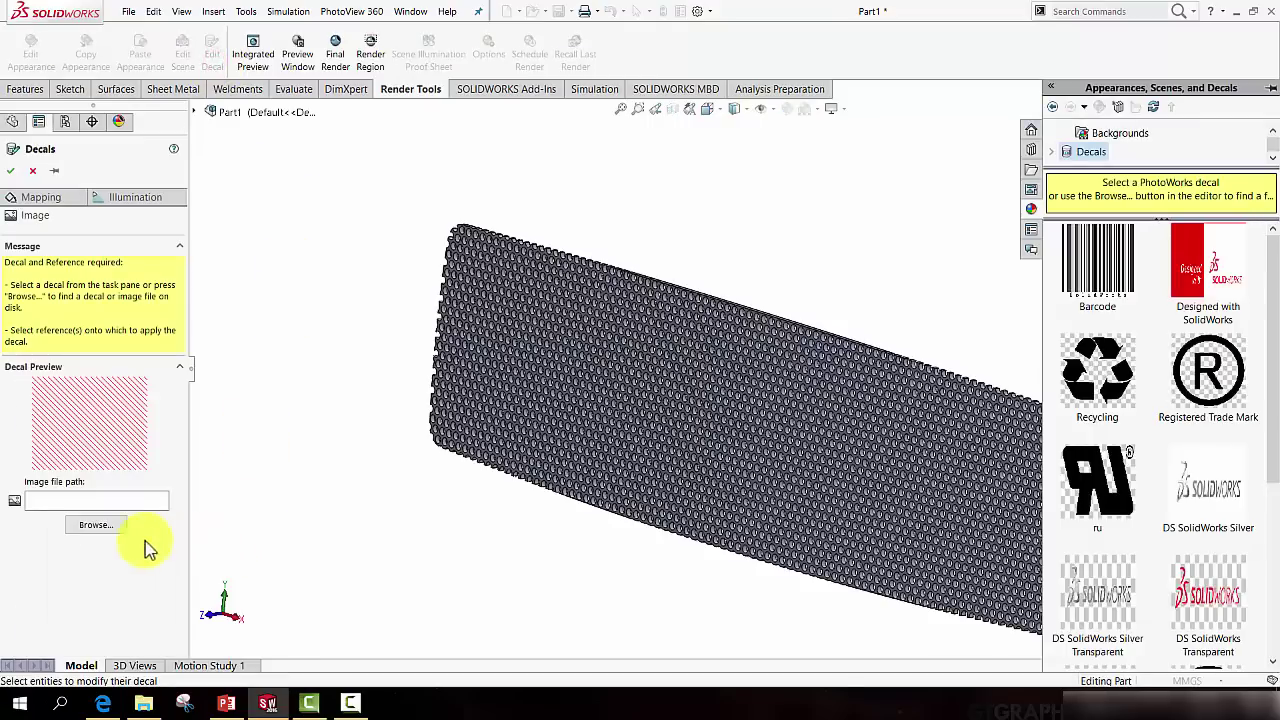
left_click(95, 526)
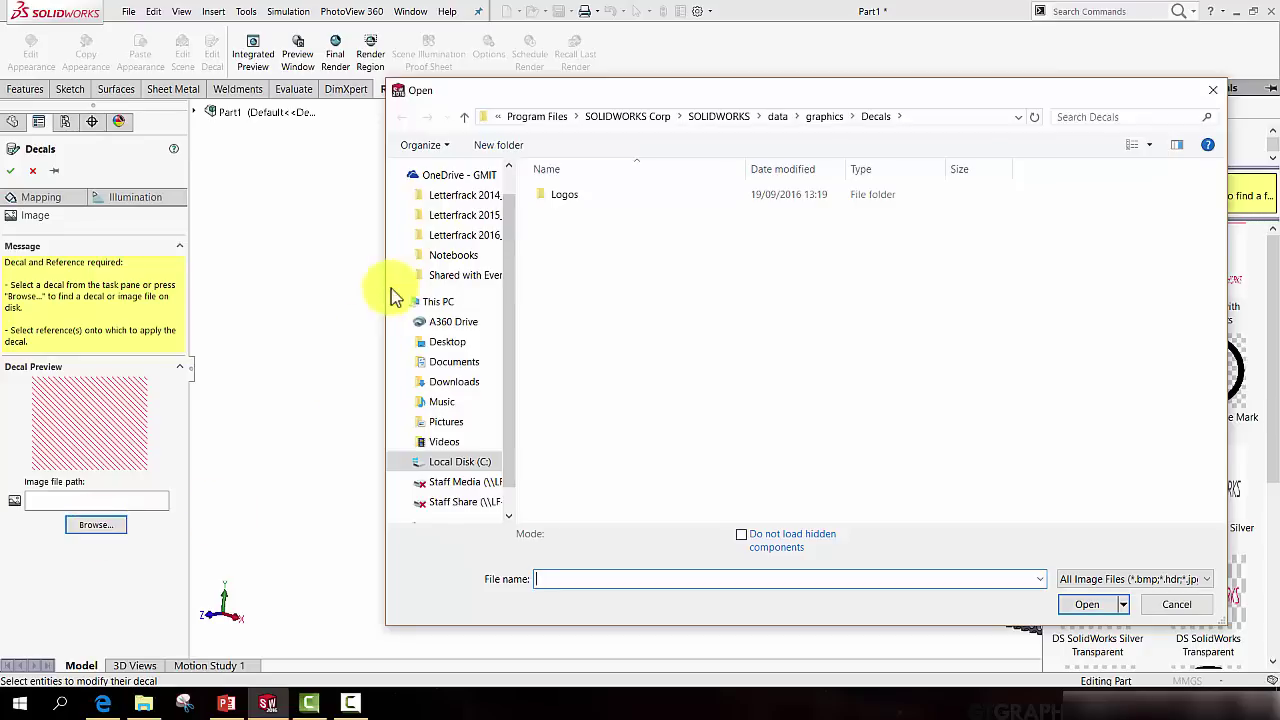
left_click(445, 341)
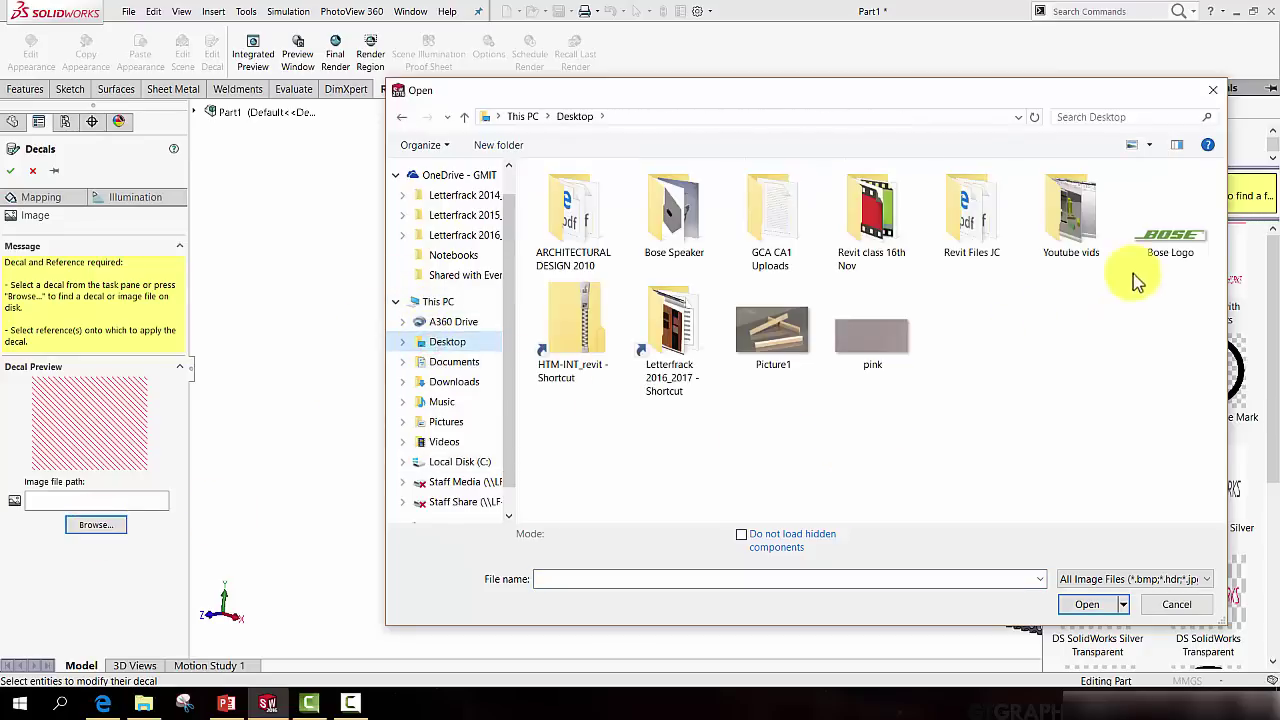
double_click(1170, 240)
Apply the logo decal to the perforated panel's front face and mask it using the decal image's alpha channel.
scroll(865, 330, "down", 10)
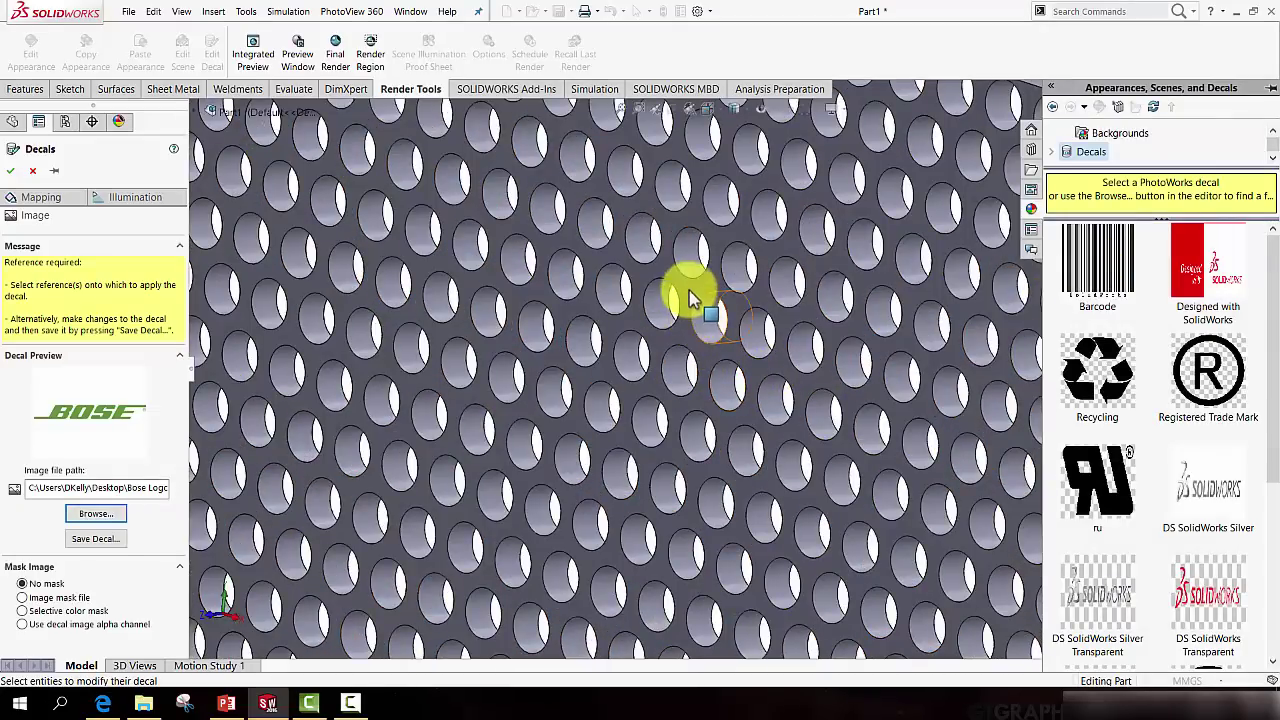
left_click(688, 287)
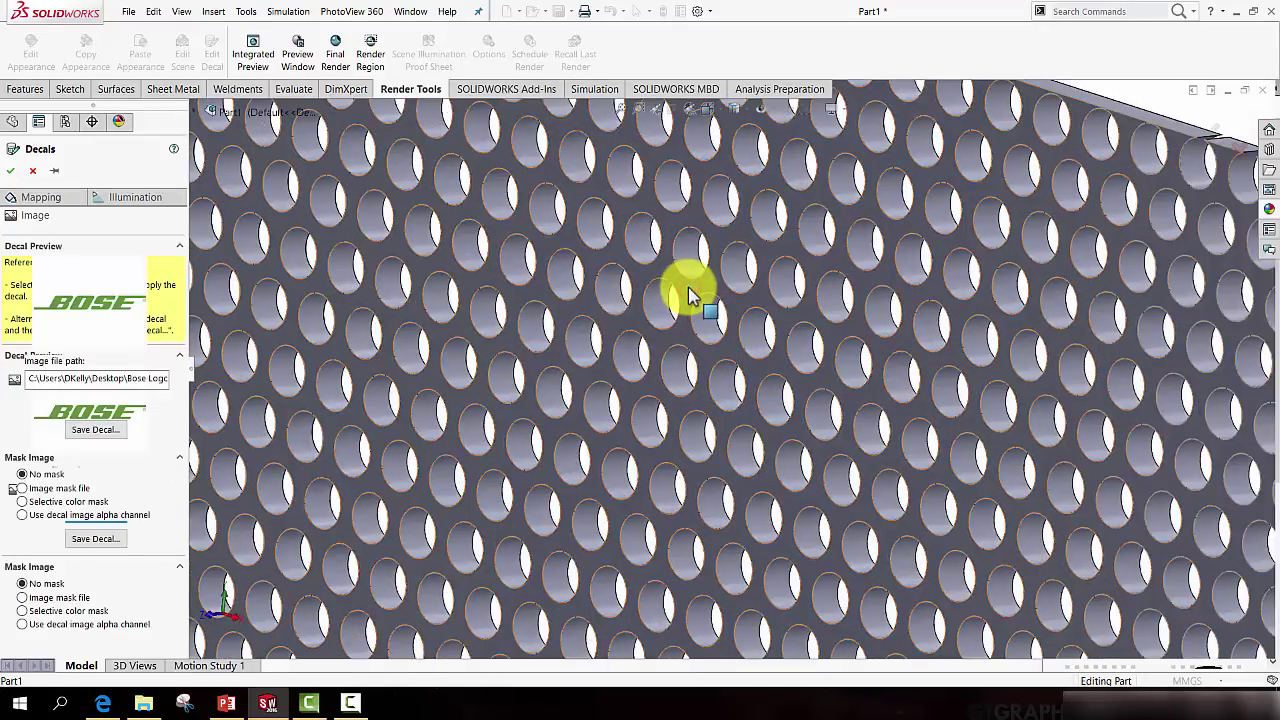
scroll(688, 287, "up", 6)
scroll(628, 440, "down", 3)
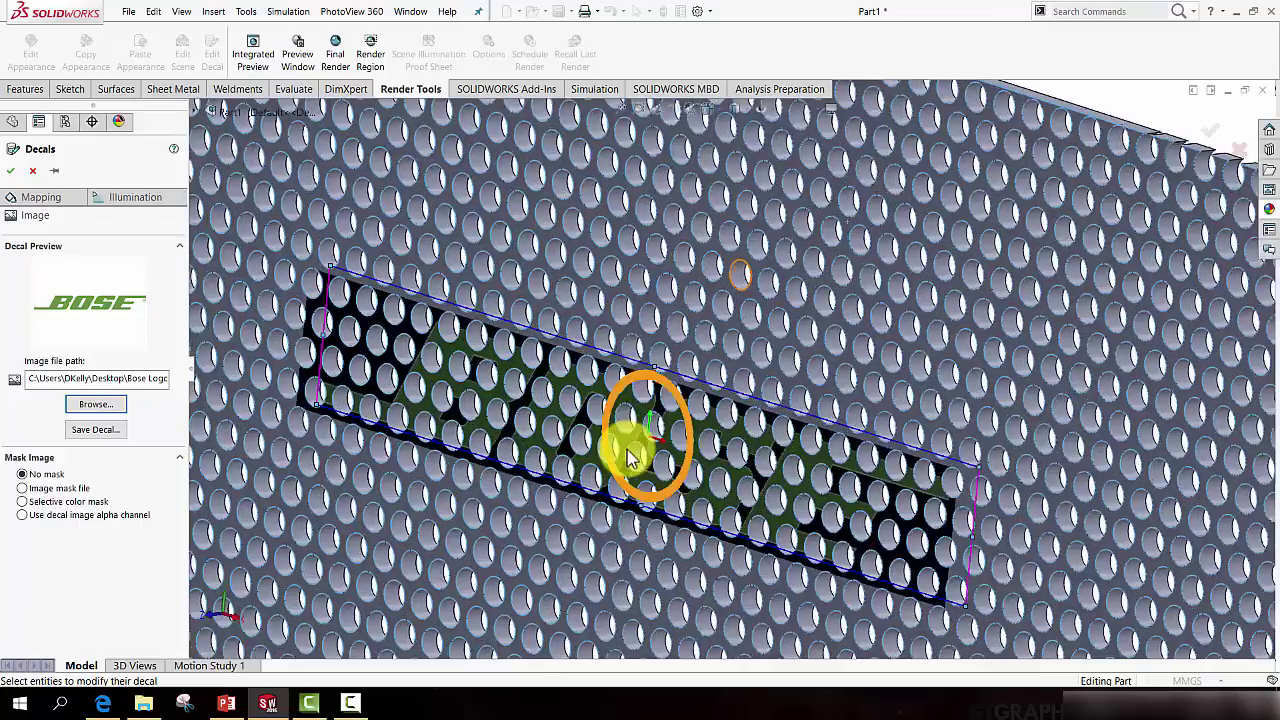
scroll(627, 449, "down", 2)
scroll(627, 449, "down", 2)
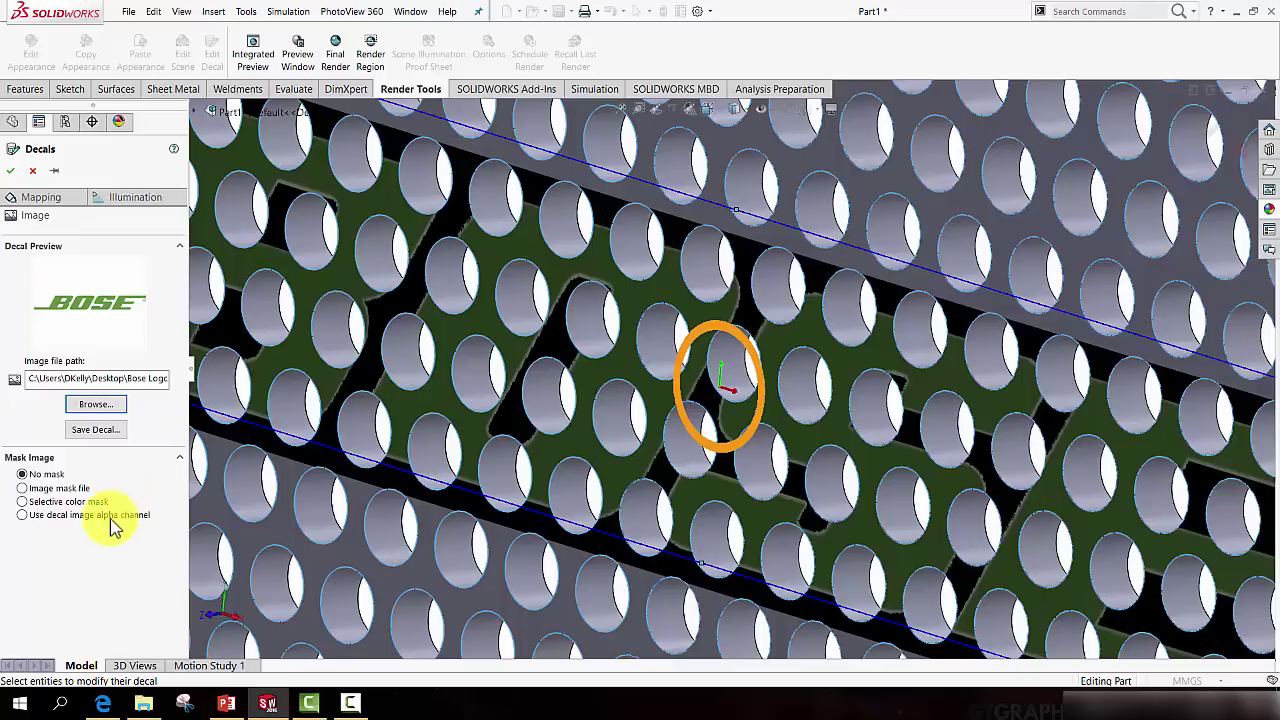
left_click(22, 515)
Enlarge the logo decal to about twice its size, center it on the perforated panel and accept it.
scroll(350, 460, "up", 2)
scroll(350, 460, "up", 2)
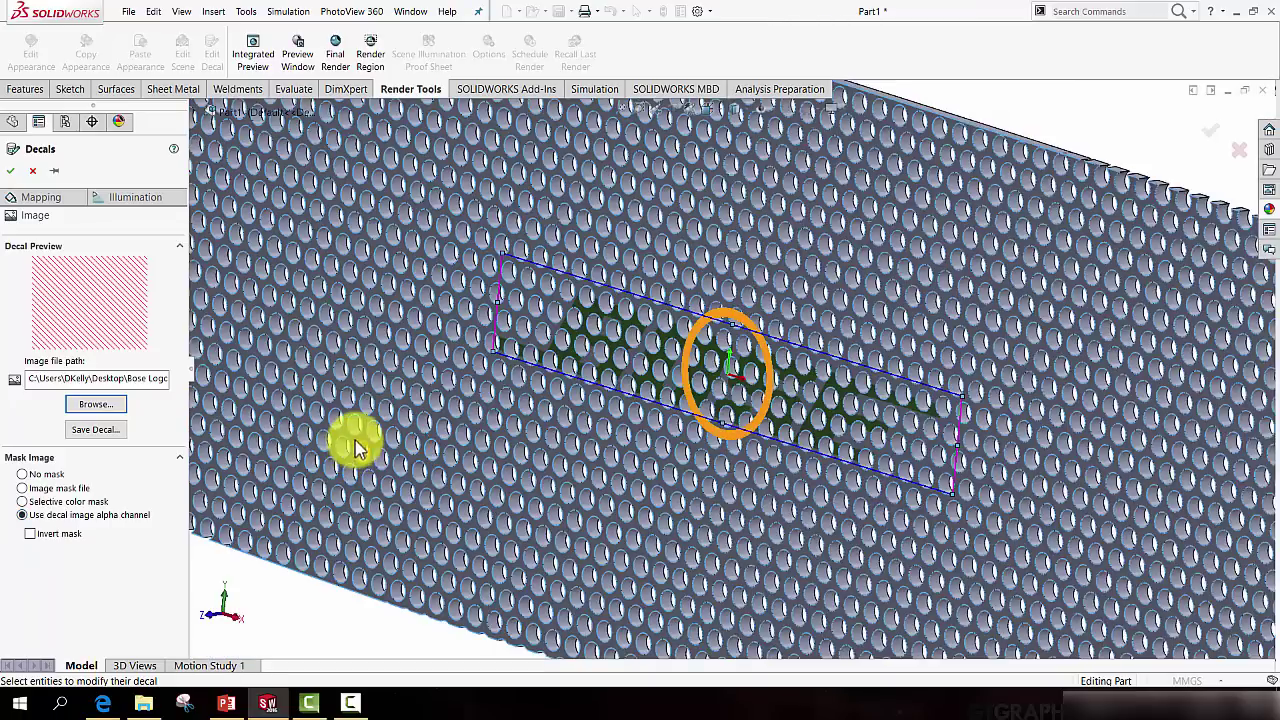
scroll(520, 380, "up", 2)
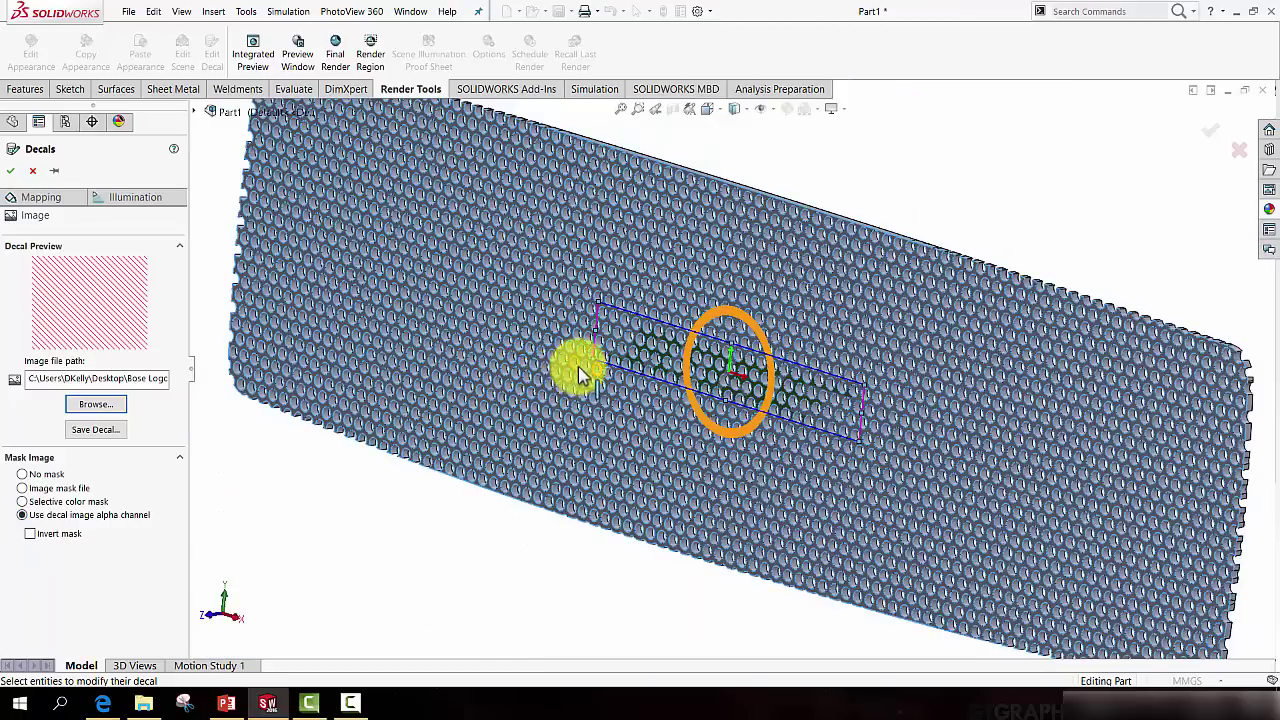
left_click_drag(591, 358, 477, 405)
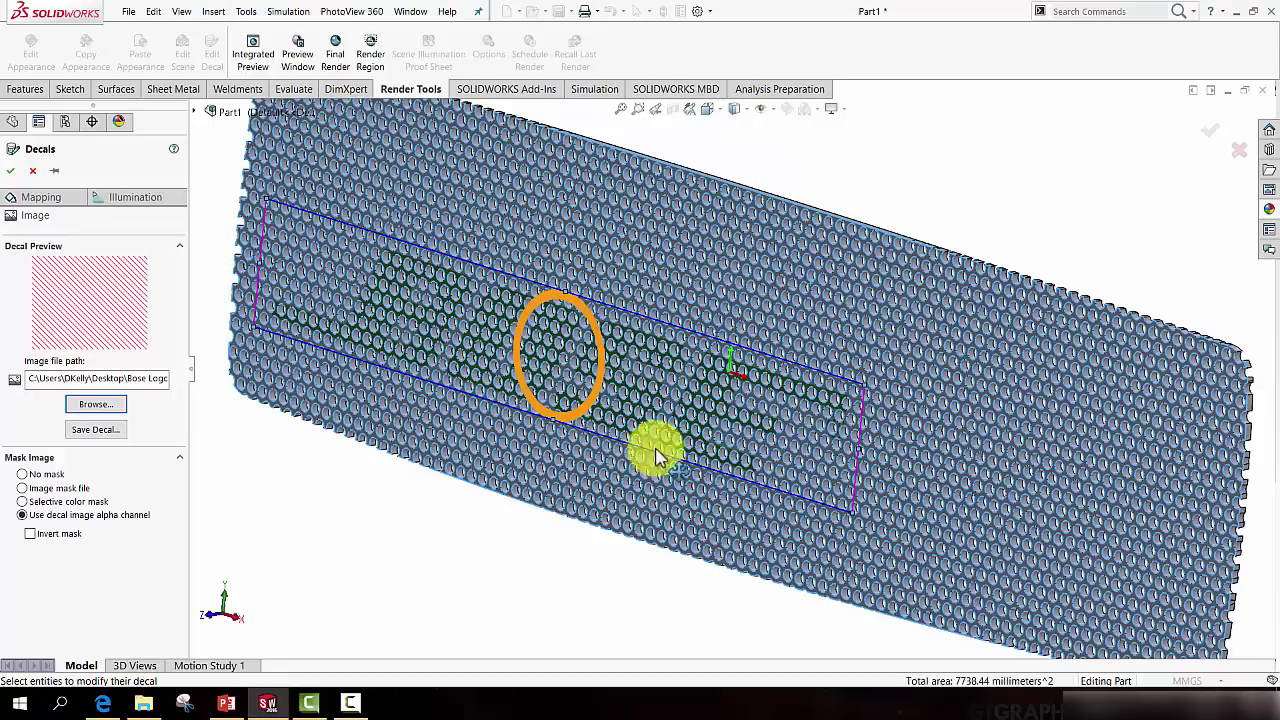
left_click_drag(696, 398, 838, 413)
left_click(757, 340)
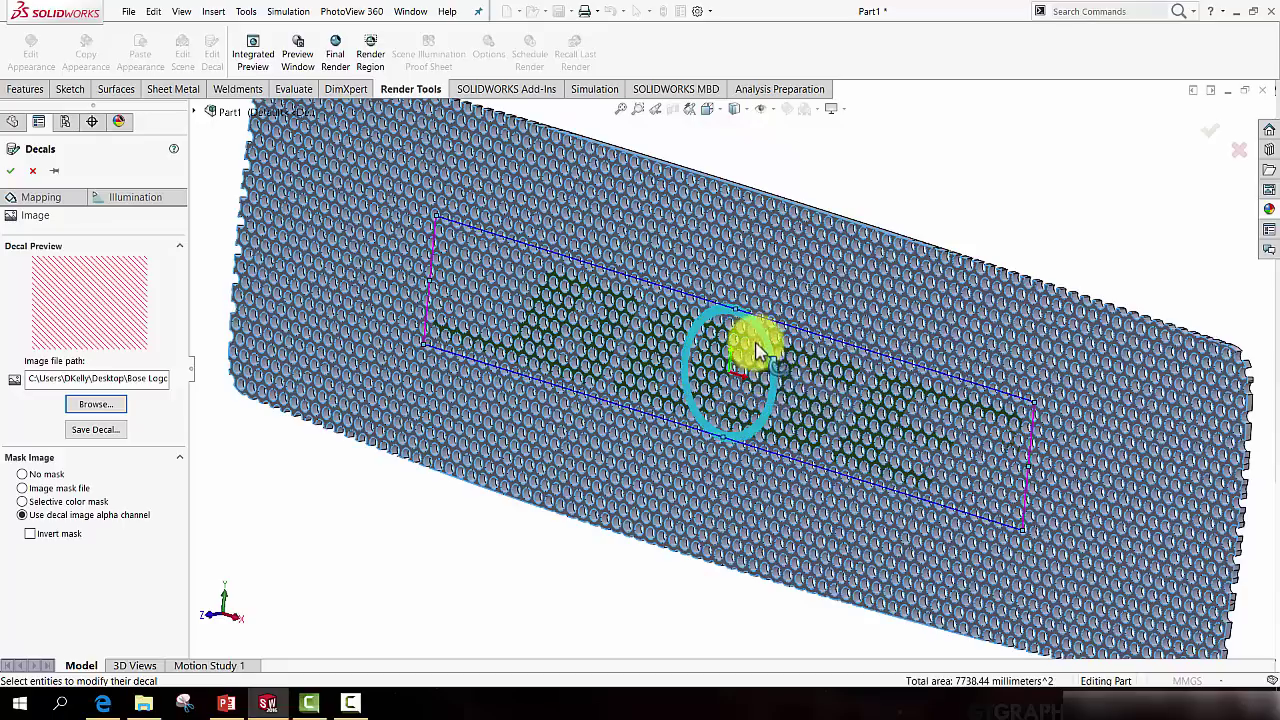
left_click(784, 405)
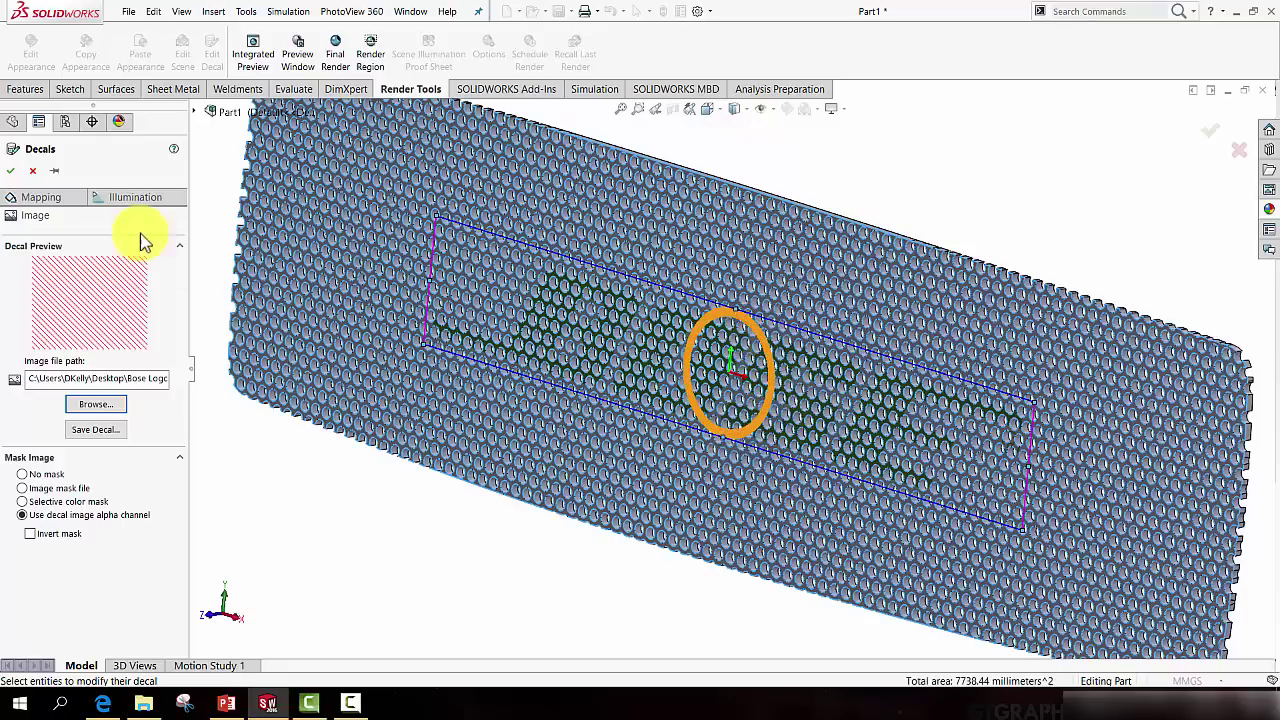
left_click(10, 170)
scroll(1020, 209, "up", 3)
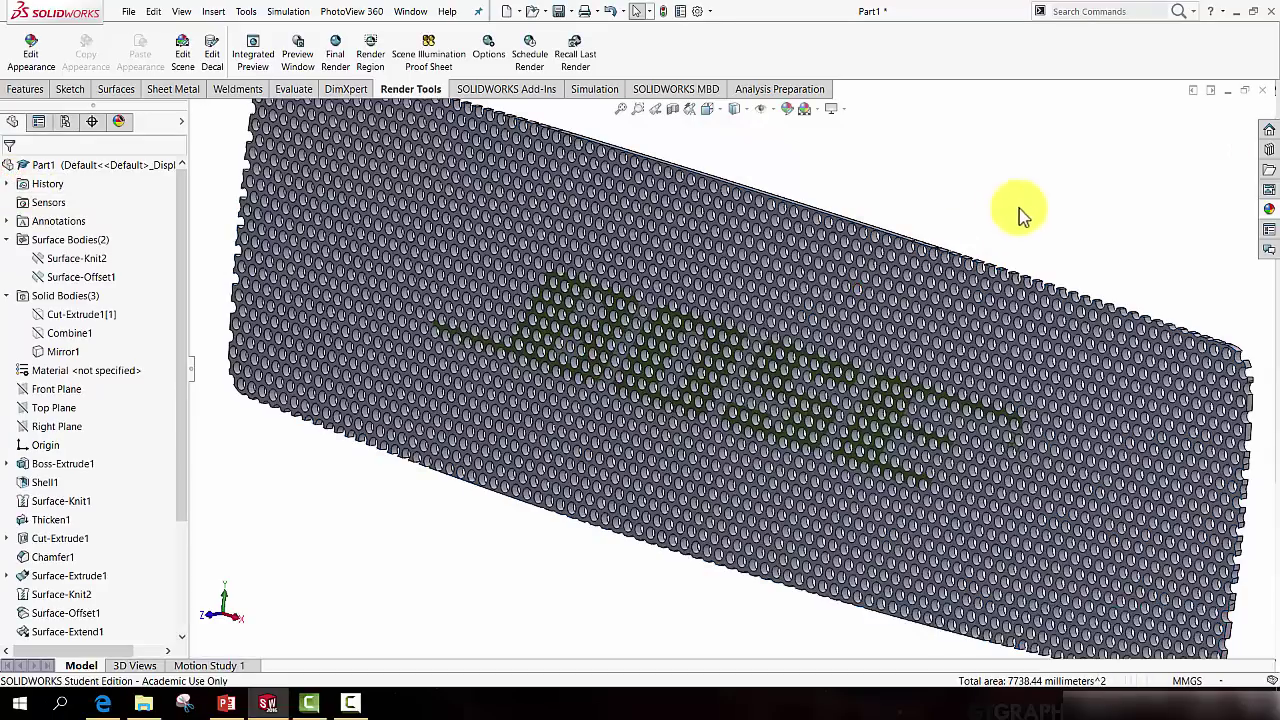
Apply the white high gloss plastic appearance to the perforated panel's body.
middle_click_drag(1020, 209, 943, 314)
scroll(857, 400, "down", 6)
middle_click_drag(709, 428, 551, 380)
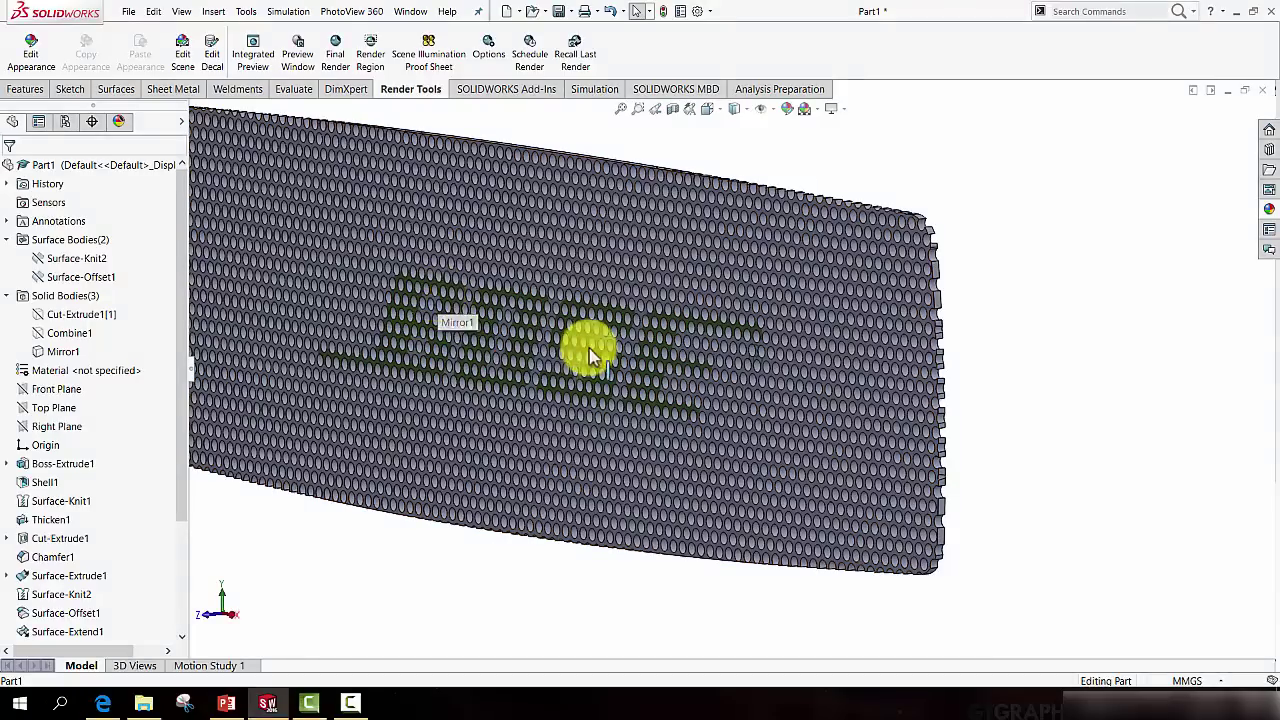
left_click(1271, 222)
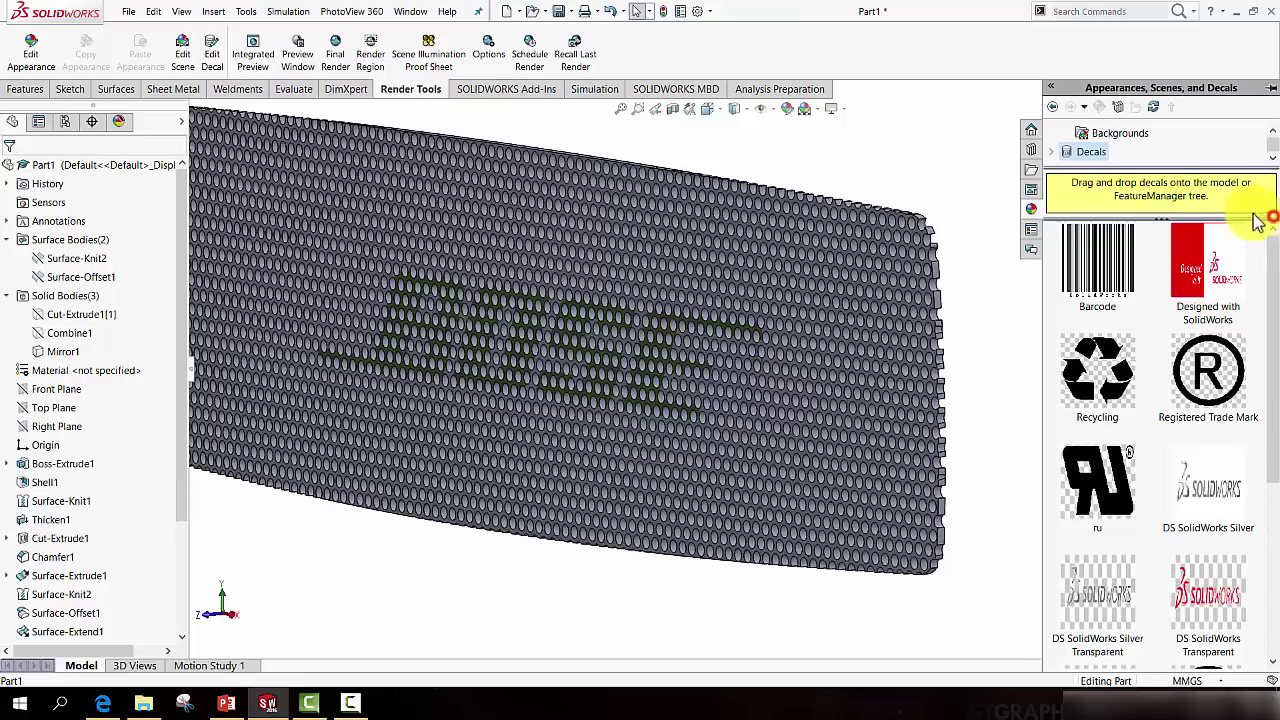
left_click(1052, 133)
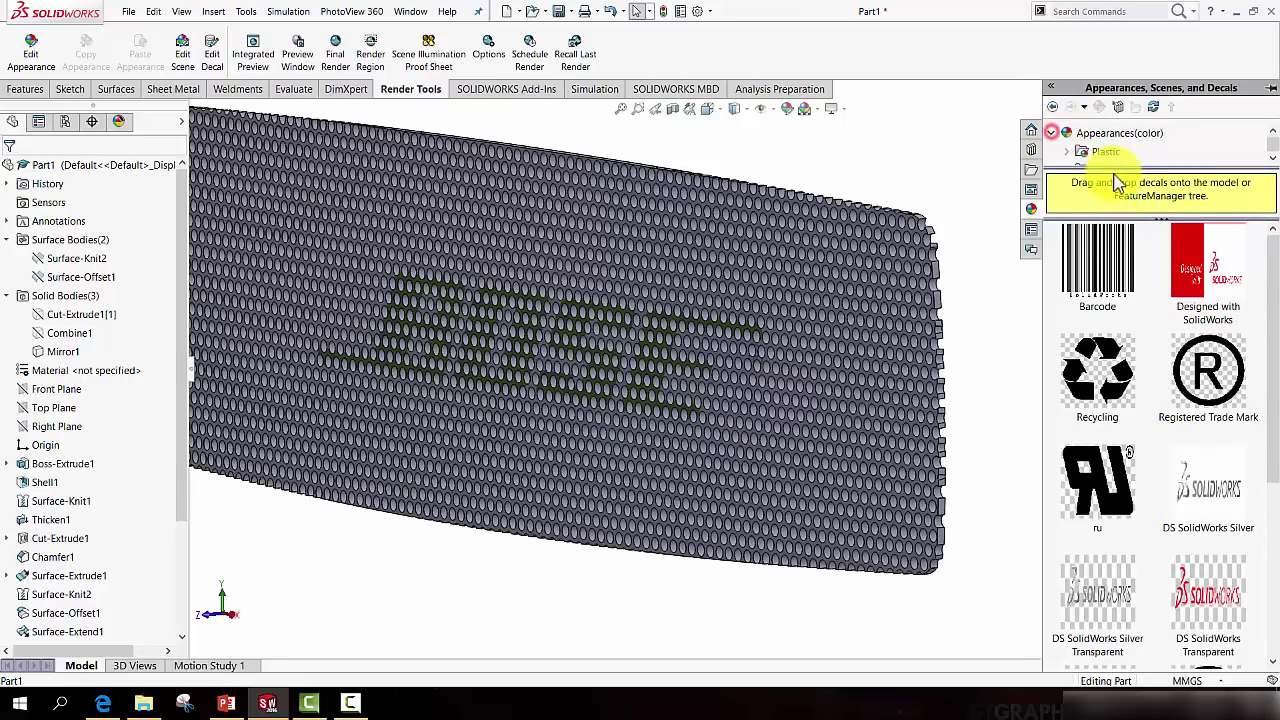
left_click_drag(1116, 166, 1057, 287)
left_click(1067, 150)
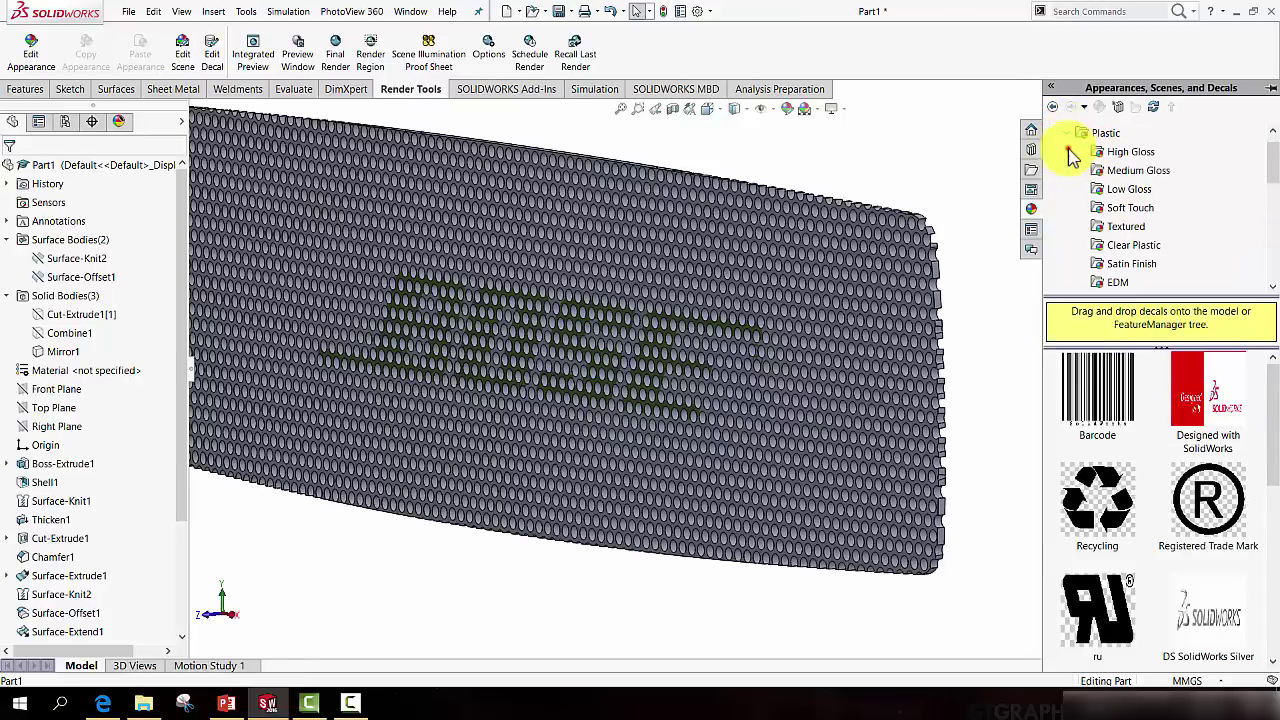
left_click(1125, 155)
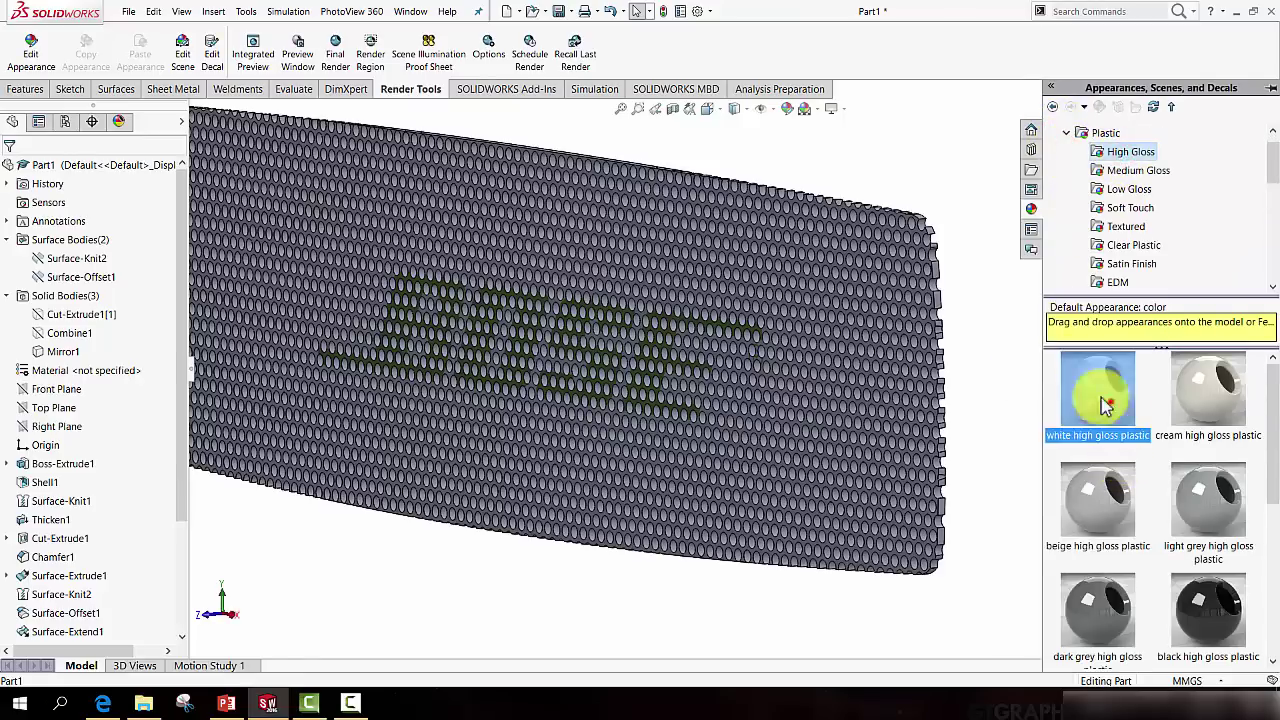
left_click_drag(1065, 386, 909, 337)
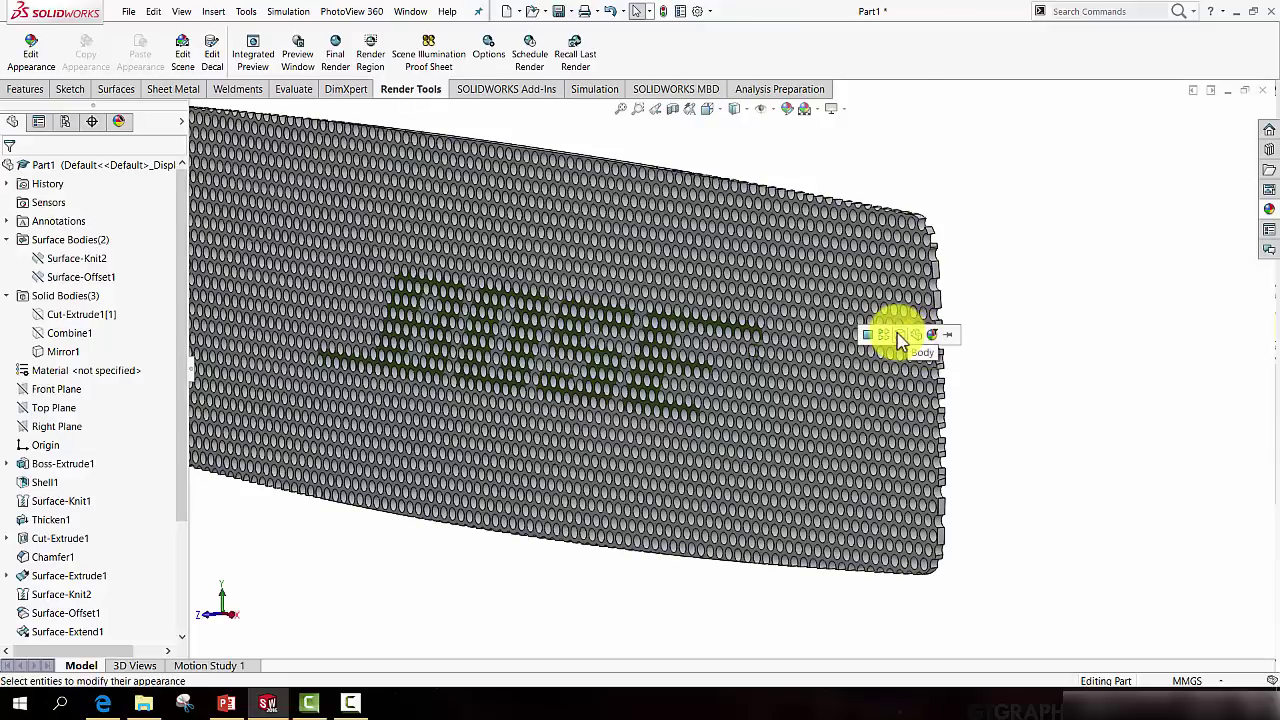
left_click(897, 335)
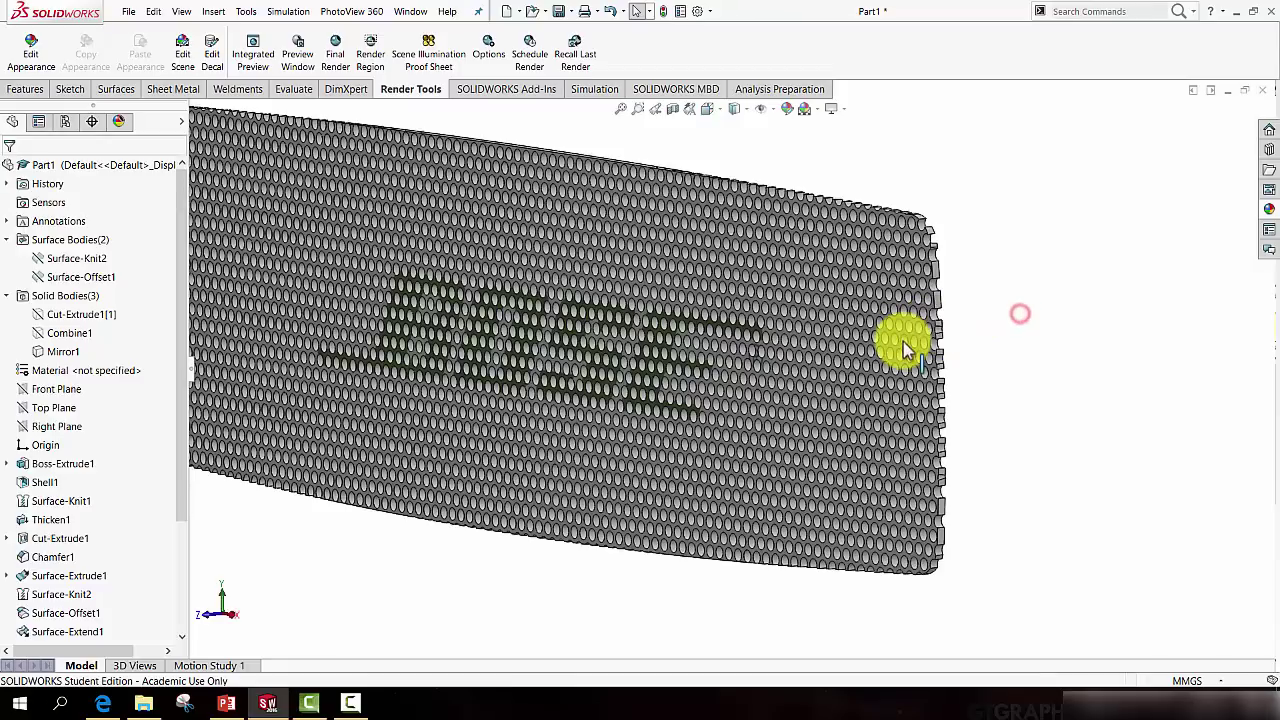
Try a dark and a yellow high gloss plastic appearance on the perforated panel's body.
left_click(1269, 207)
left_click_drag(1208, 500, 905, 341)
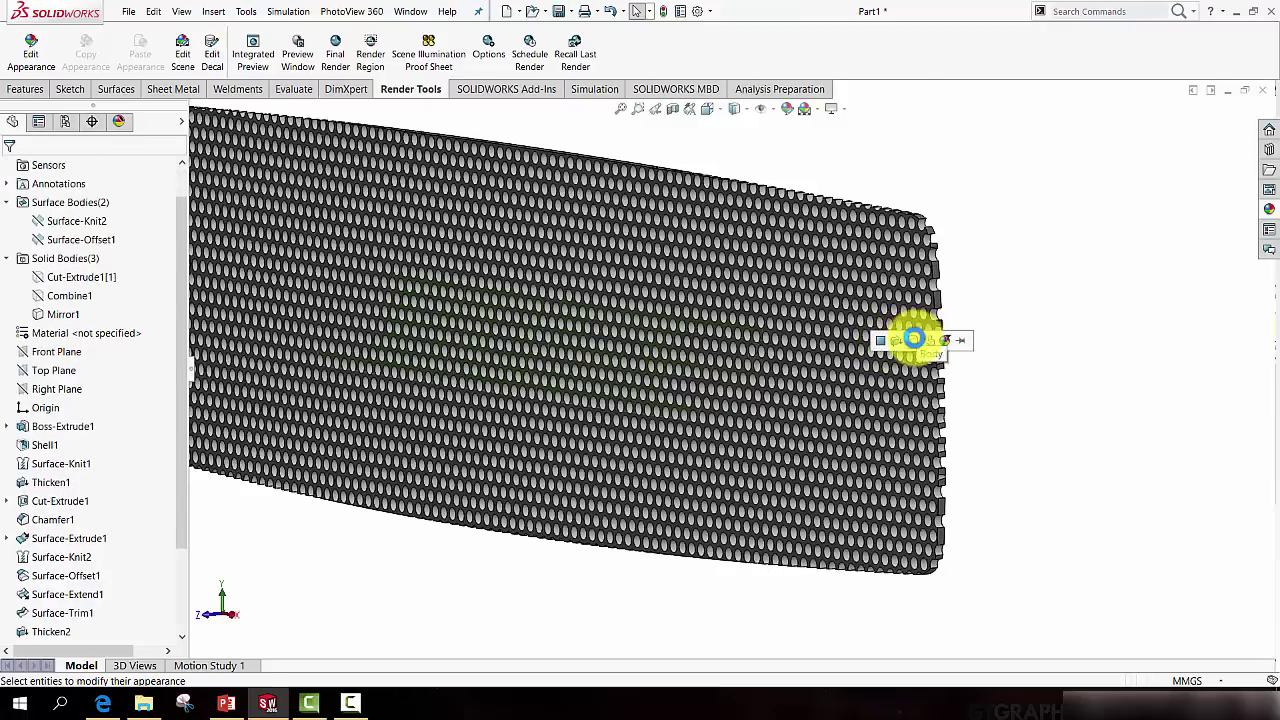
left_click(913, 340)
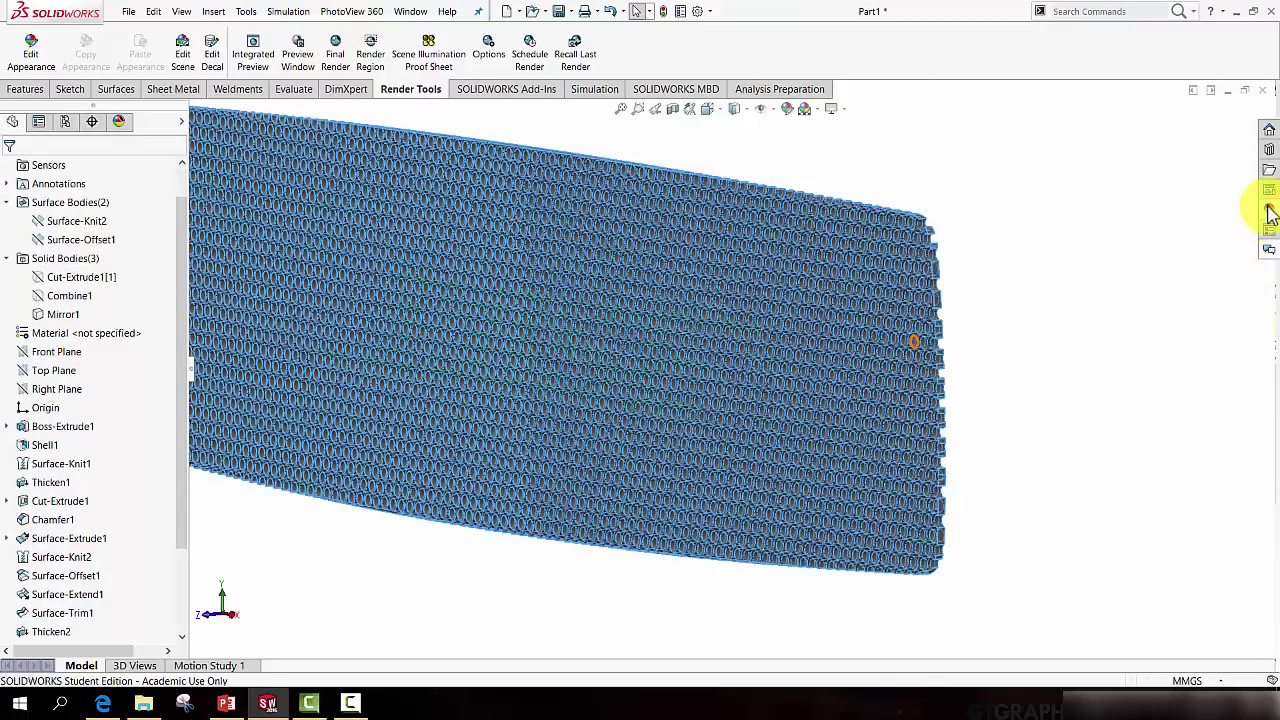
left_click(1269, 207)
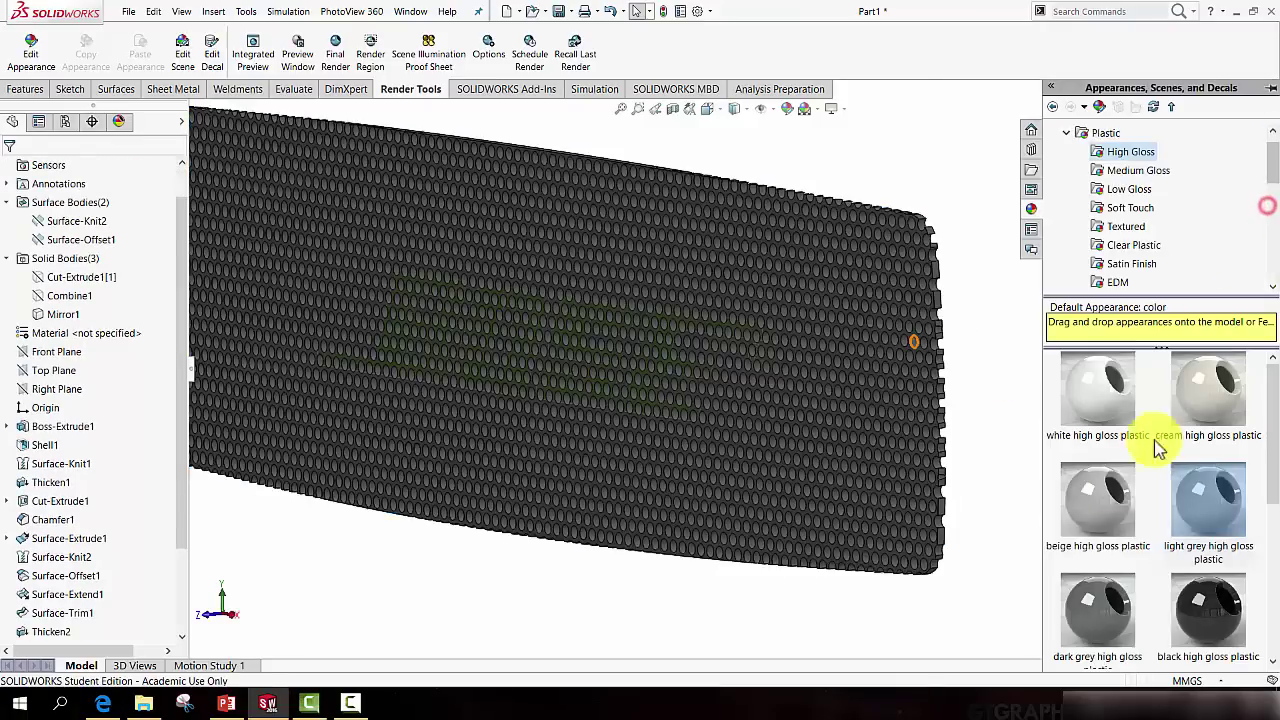
left_click_drag(1208, 490, 920, 381)
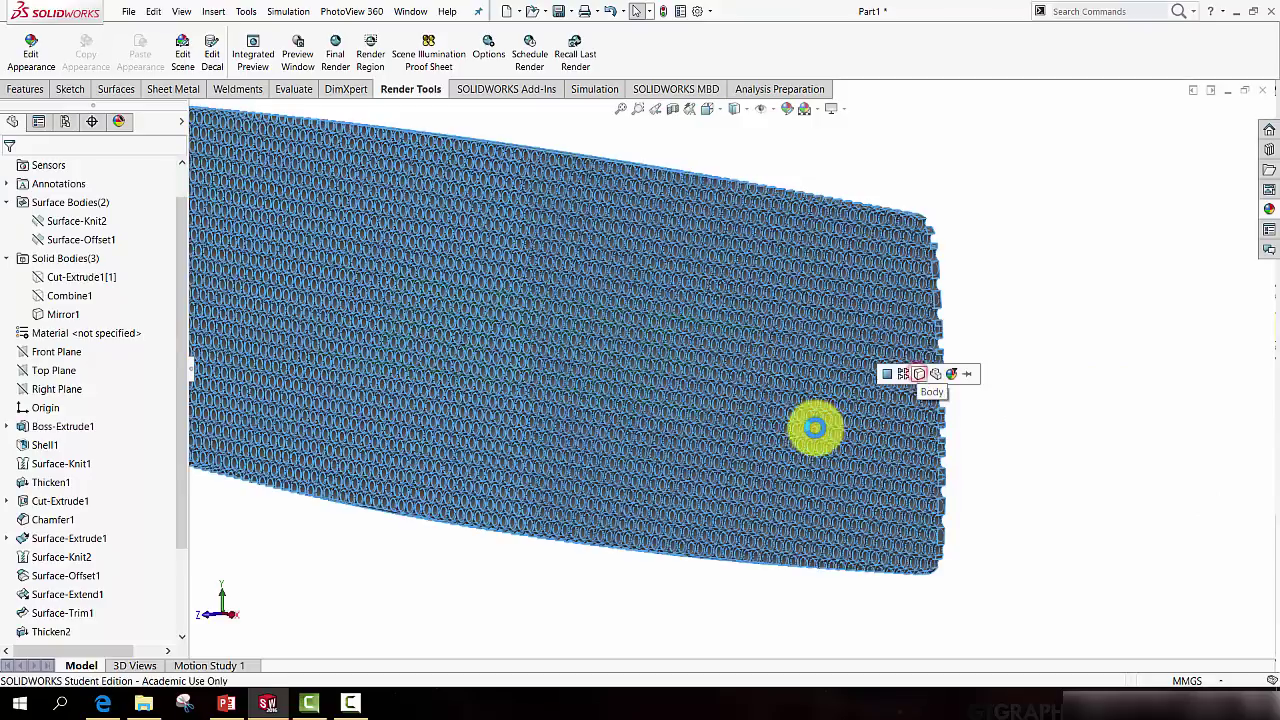
middle_click_drag(857, 466, 829, 503)
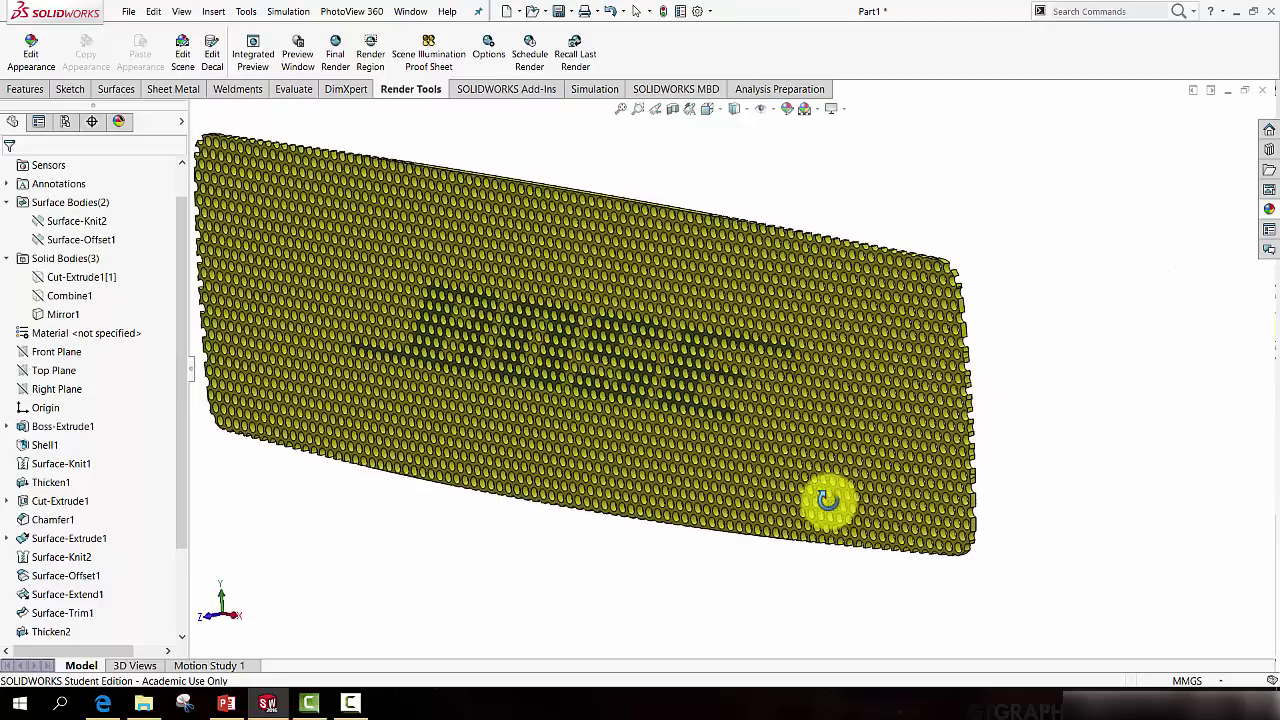
Apply the black high gloss plastic appearance to the perforated panel.
left_click(1269, 209)
scroll(1130, 380, "down", 5)
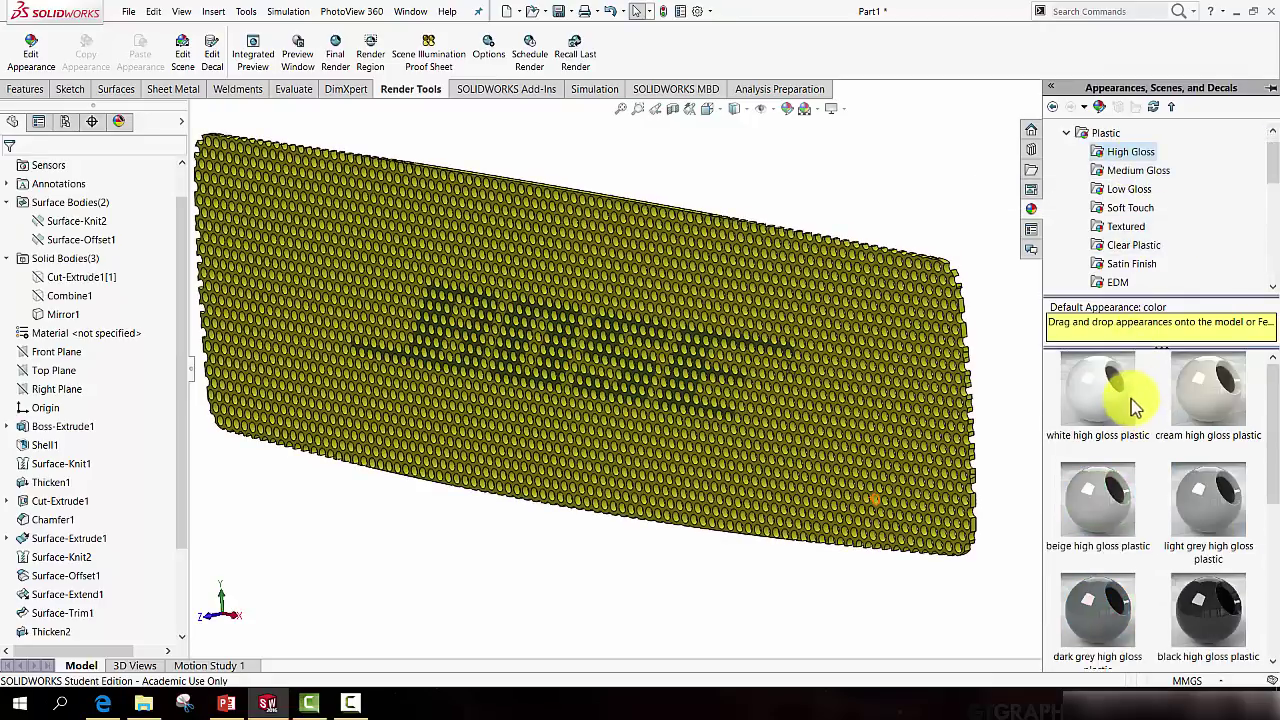
left_click_drag(1210, 600, 958, 405)
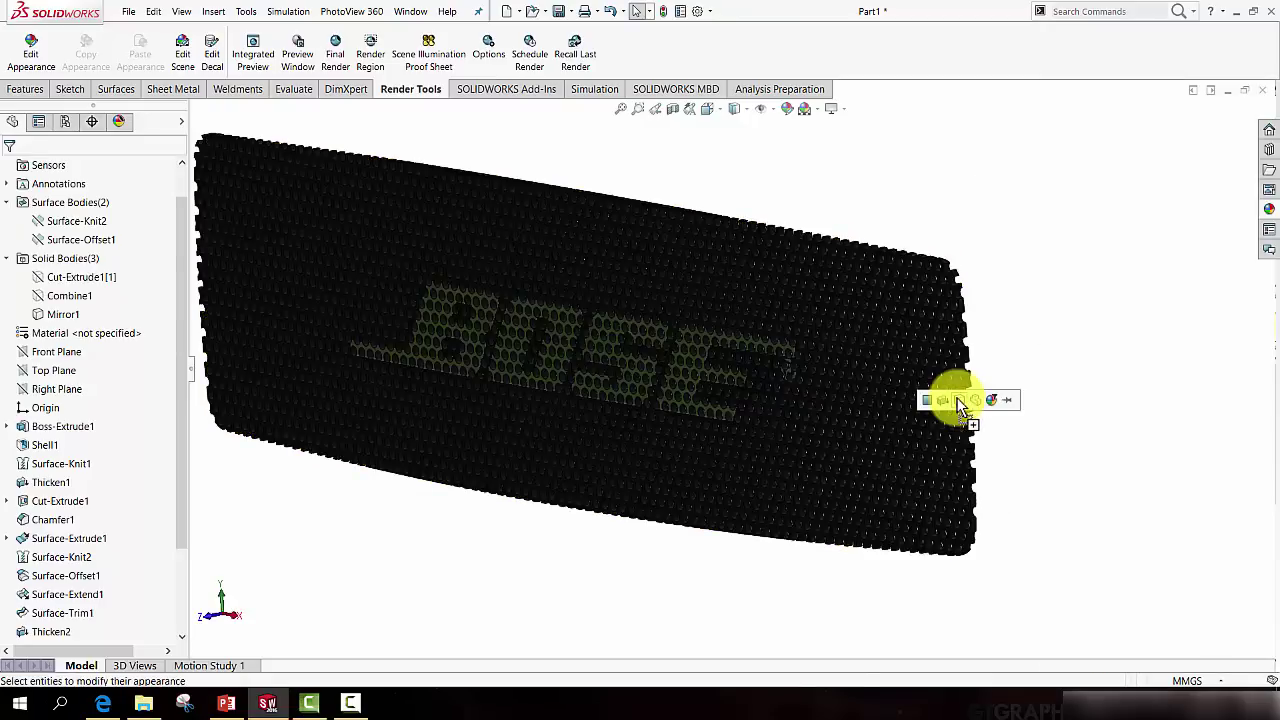
left_click(1055, 311)
mouse_move(1024, 410)
middle_mouse_down()
mouse_move(1057, 369)
mouse_move(1043, 412)
mouse_move(1020, 411)
middle_mouse_up()
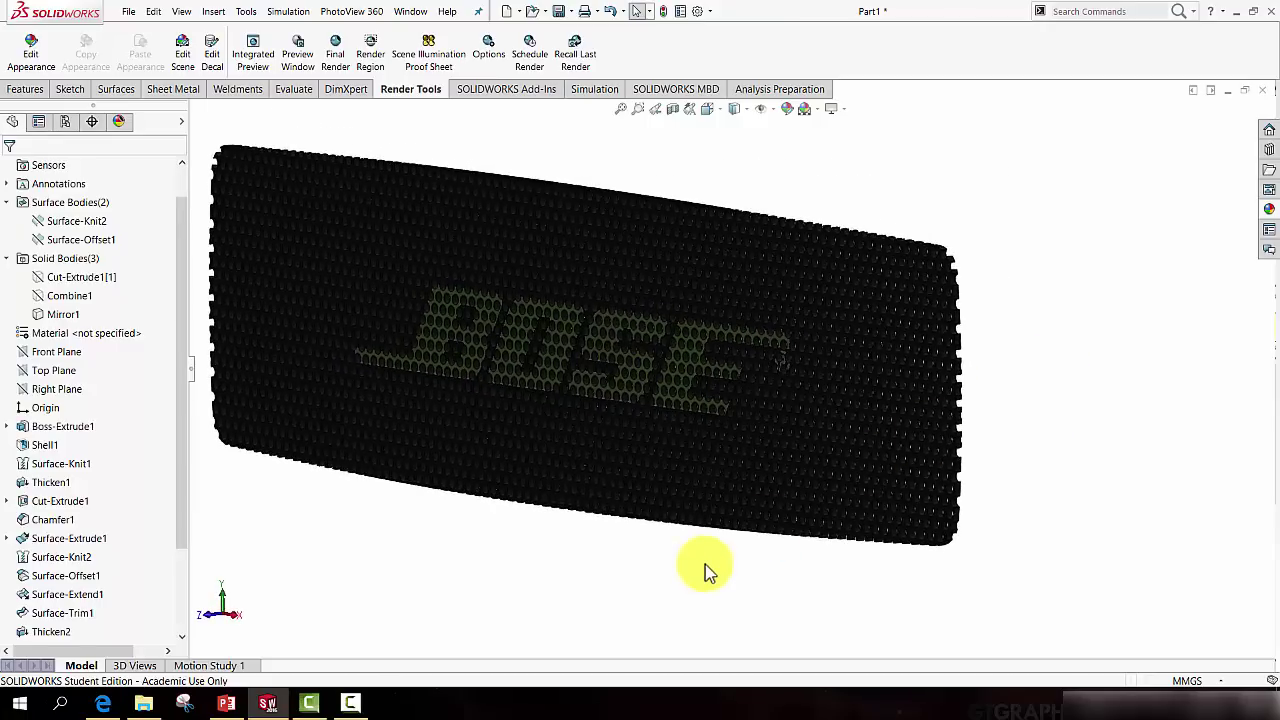